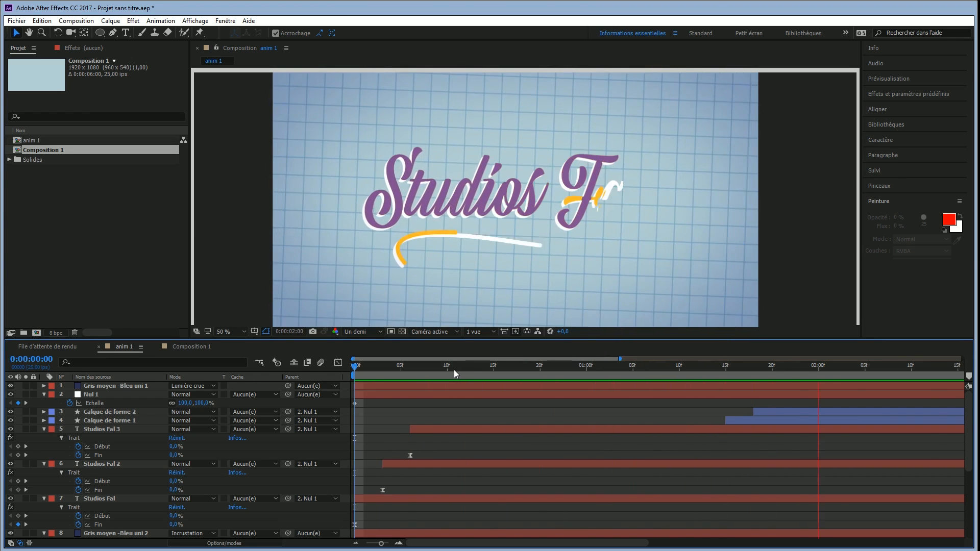
# Stop the anim 1 preview, switch to Composition 1 and return its playhead to 0:00:00:00.
pyautogui.moveTo(454, 369); pyautogui.dragTo(392, 369)
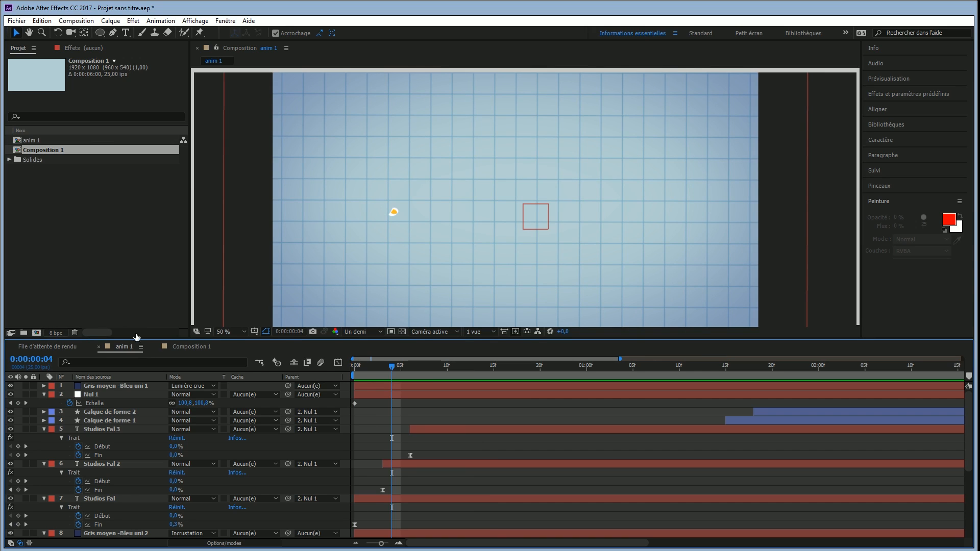
pyautogui.click(188, 347)
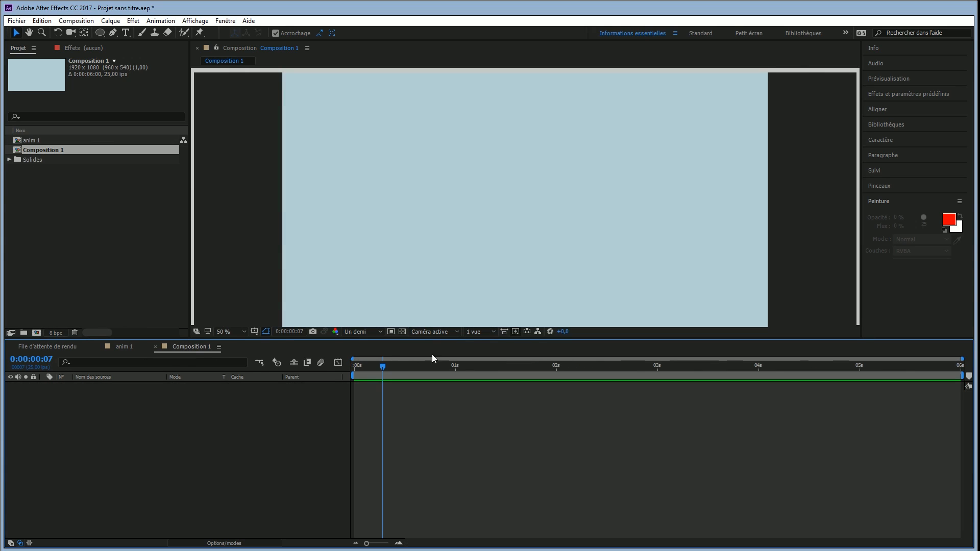
pyautogui.moveTo(387, 366); pyautogui.dragTo(354, 367)
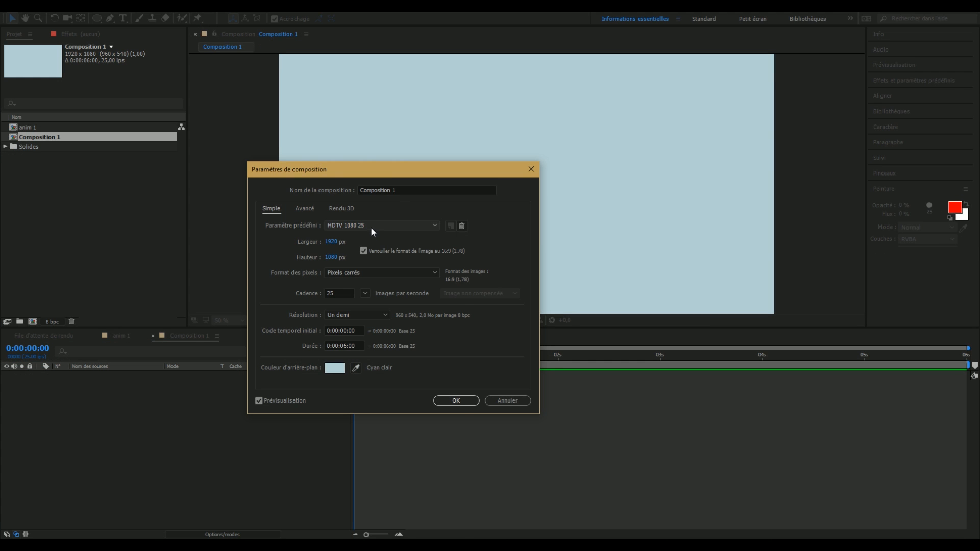
# Apply the HDTV 1080 29,97 preset to Composition 1 in its composition settings.
pyautogui.click(372, 228)
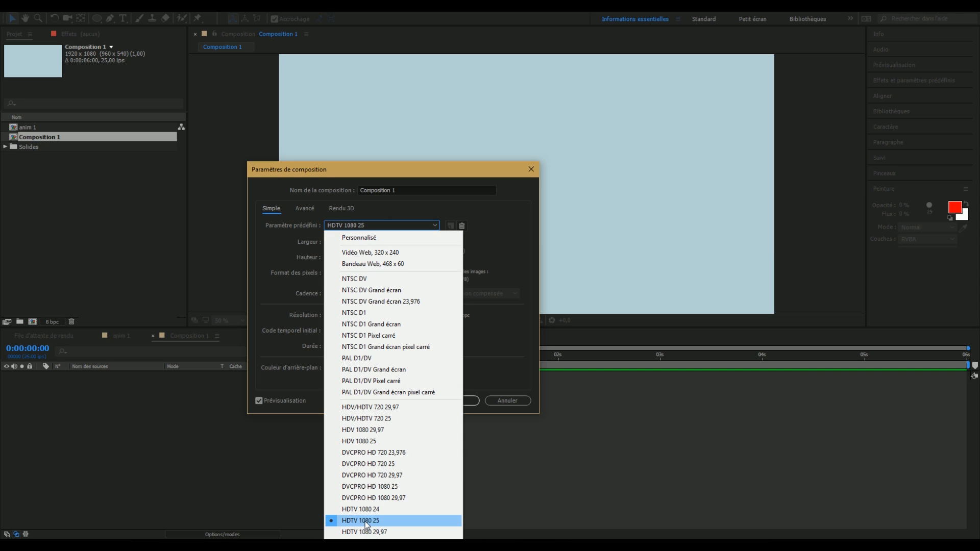
pyautogui.click(373, 532)
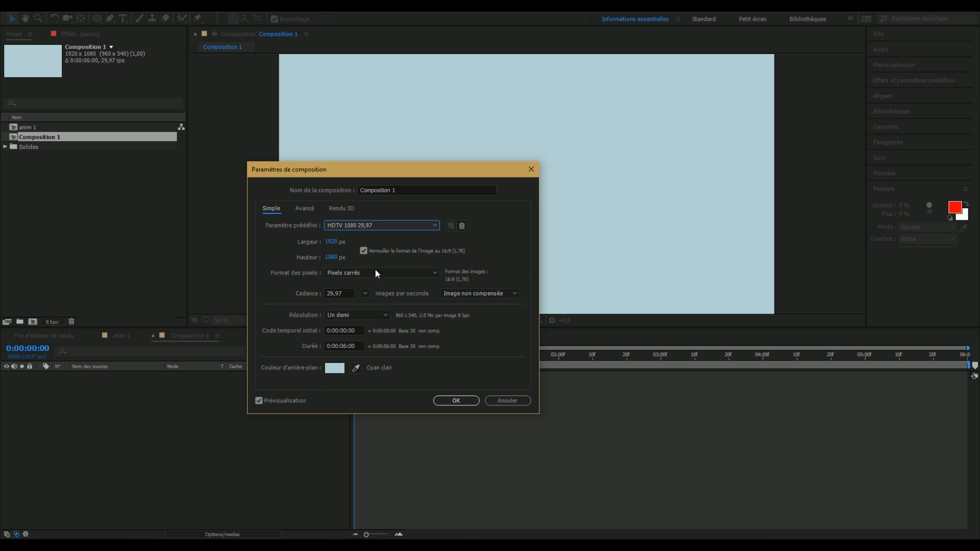
pyautogui.click(392, 225)
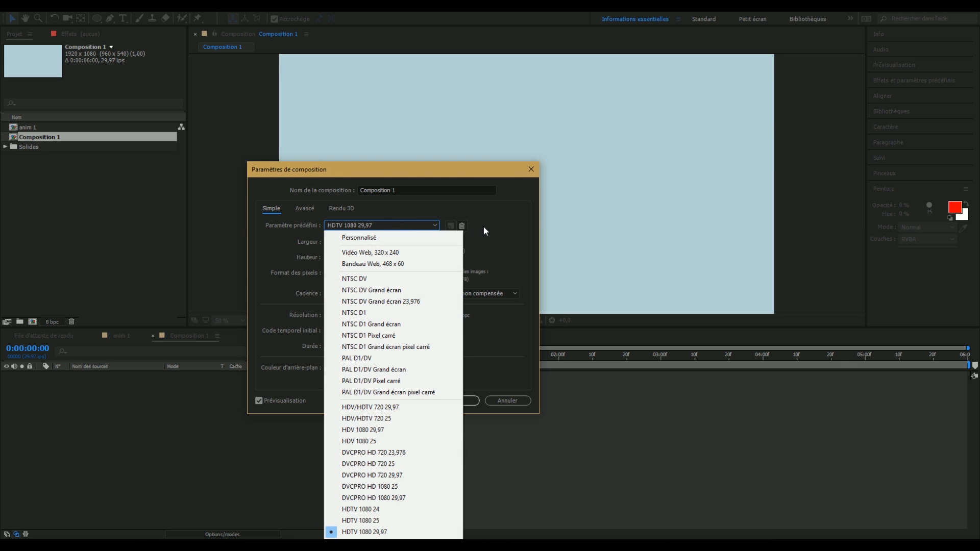
pyautogui.click(505, 247)
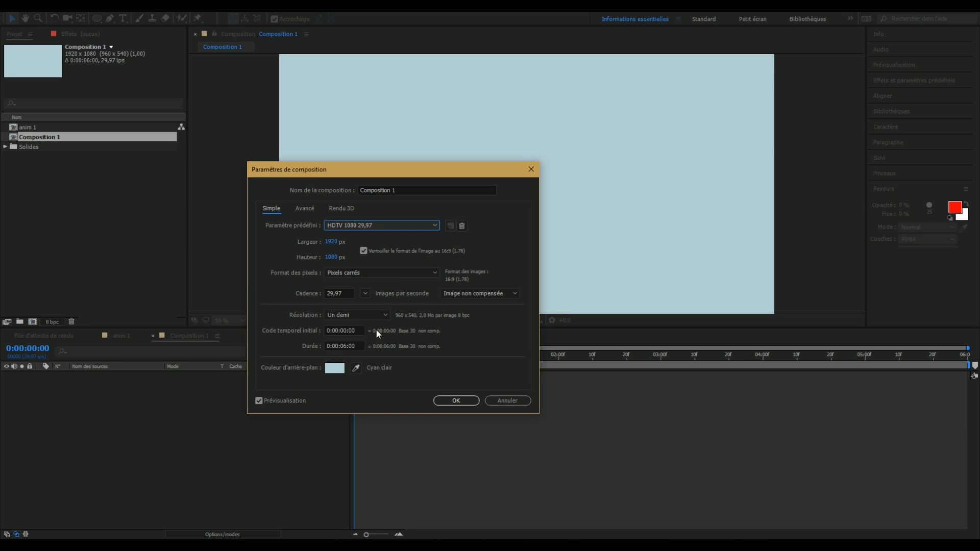
pyautogui.click(346, 346)
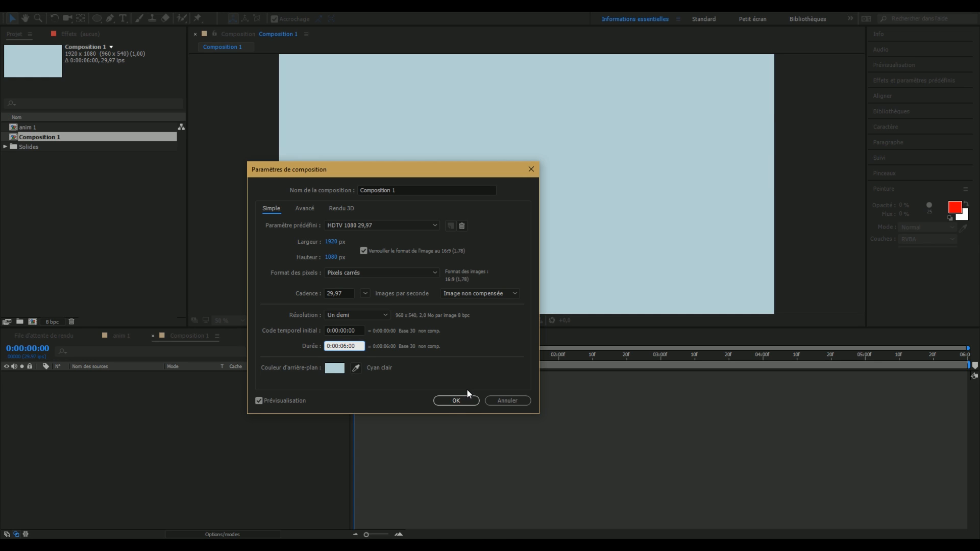
pyautogui.click(457, 402)
pyautogui.click(455, 401)
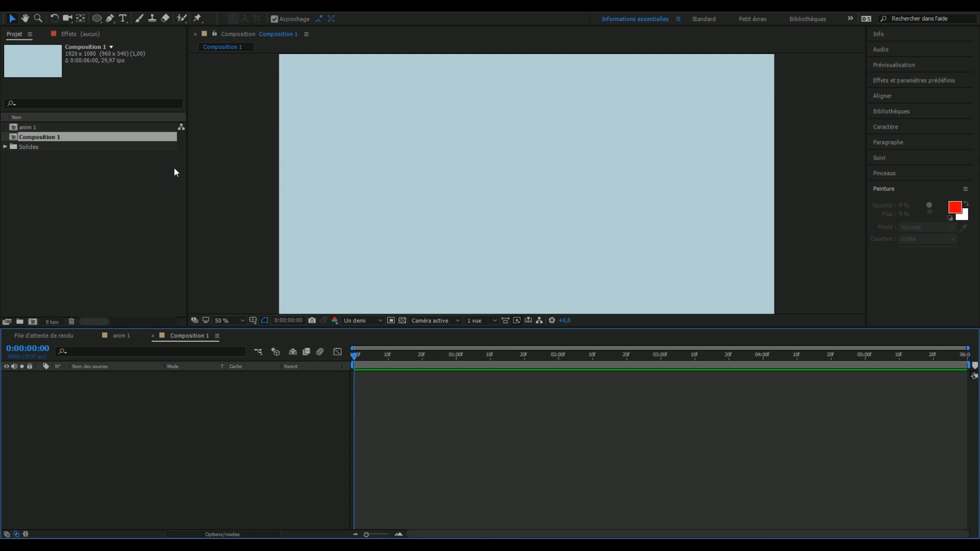
# Start a new 1920 x 1080 solid and sample its colour from the light blue composition background.
pyautogui.click(111, 12)
pyautogui.moveTo(118, 19)
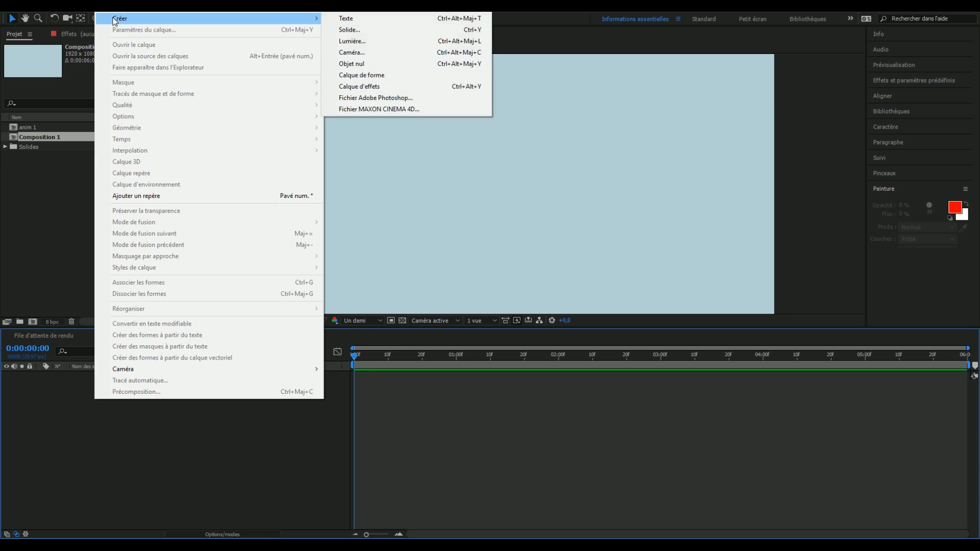
pyautogui.click(393, 31)
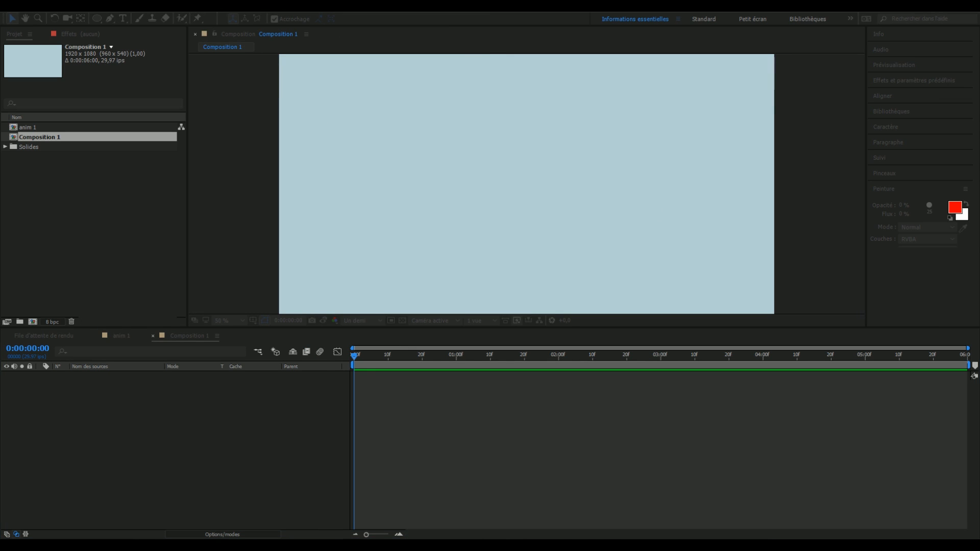
pyautogui.moveTo(671, 302); pyautogui.dragTo(641, 274)
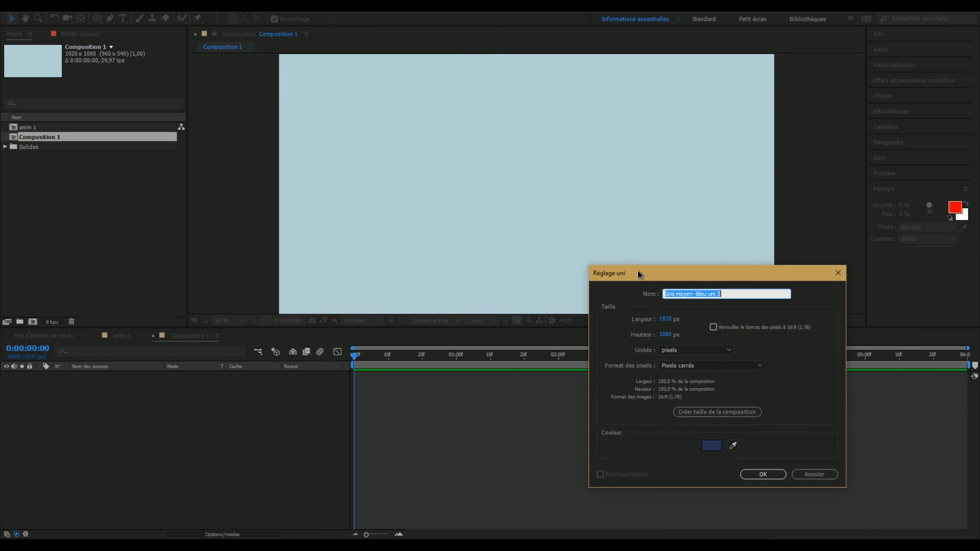
pyautogui.click(711, 445)
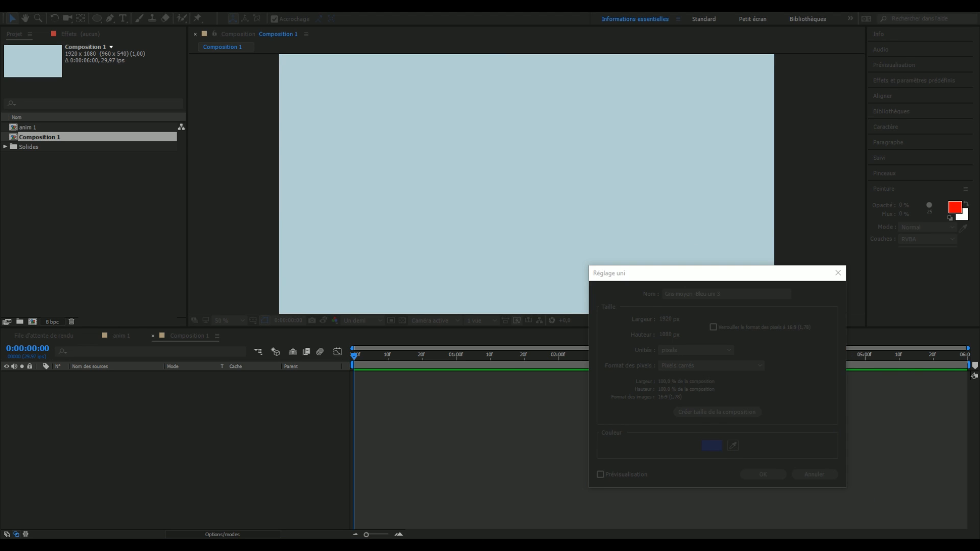
pyautogui.click(733, 445)
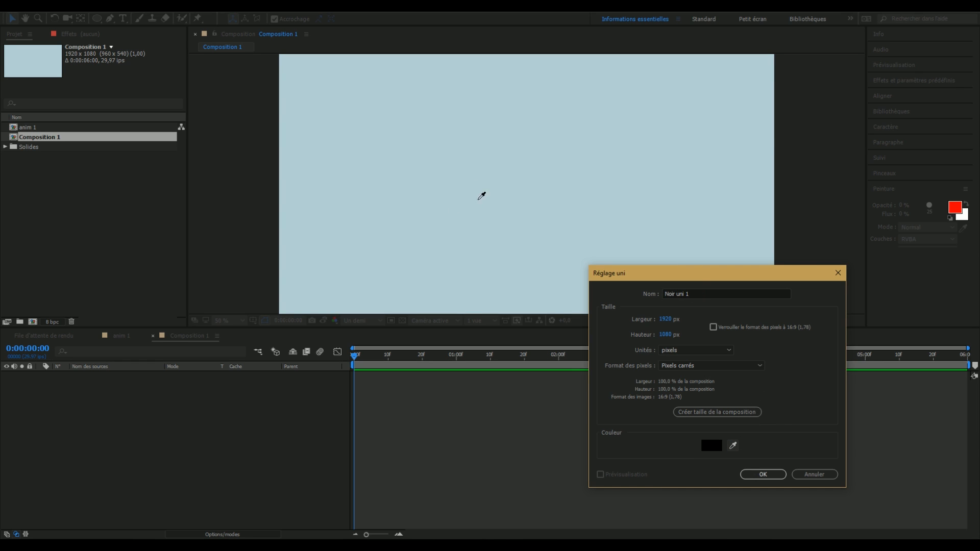
pyautogui.click(477, 174)
# Adjust the solid's colour to the darker blue 8CB7C9 and create the solid layer.
pyautogui.click(712, 447)
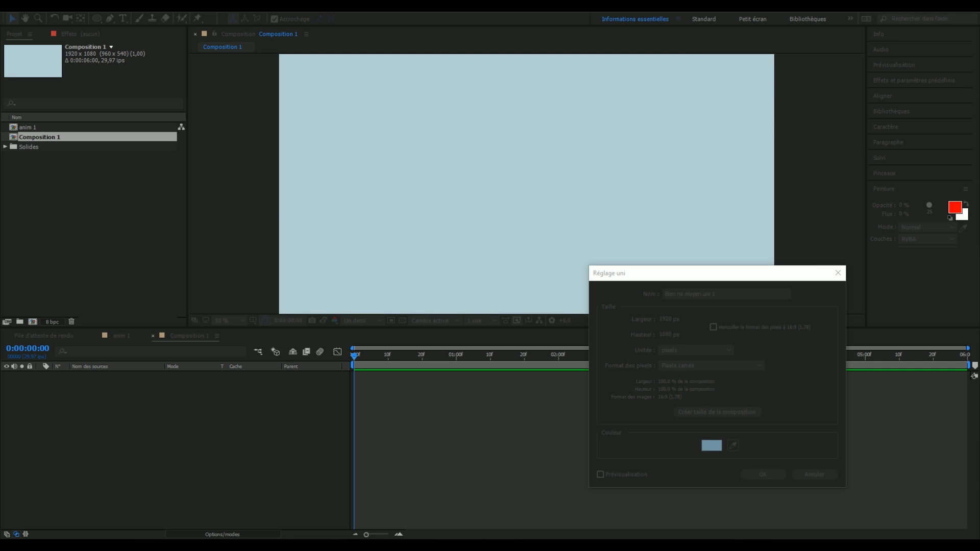
pyautogui.moveTo(978, 434)
pyautogui.mouseDown()
pyautogui.moveTo(821, 392)
pyautogui.moveTo(701, 326)
pyautogui.moveTo(698, 358)
pyautogui.mouseUp()
pyautogui.moveTo(698, 321)
pyautogui.mouseDown()
pyautogui.moveTo(776, 325)
pyautogui.moveTo(733, 339)
pyautogui.moveTo(385, 372)
pyautogui.moveTo(388, 364)
pyautogui.mouseUp()
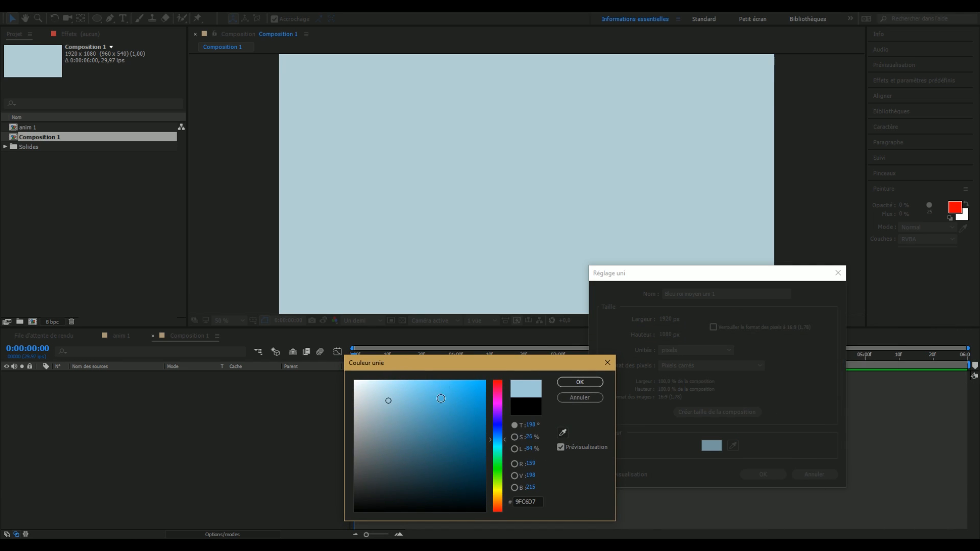
pyautogui.moveTo(382, 406); pyautogui.dragTo(393, 408)
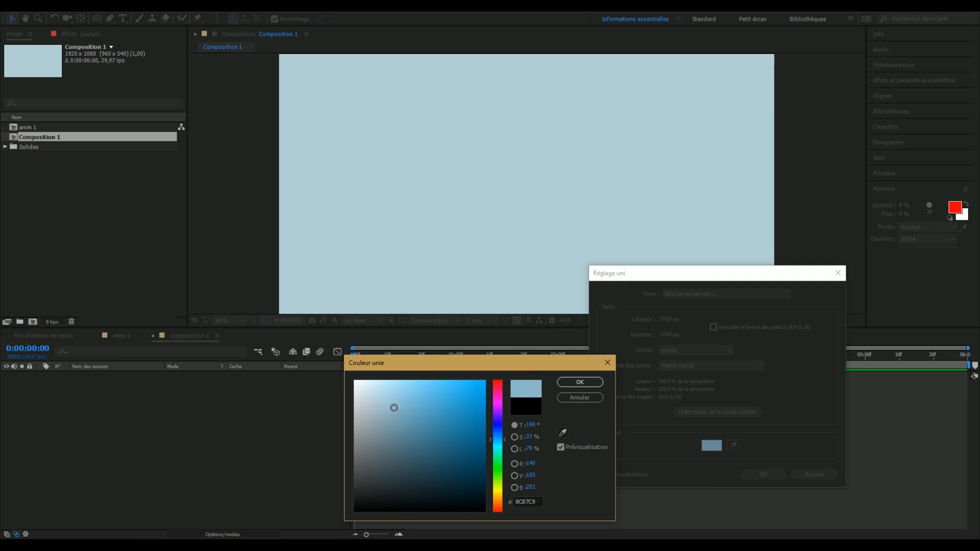
pyautogui.click(580, 384)
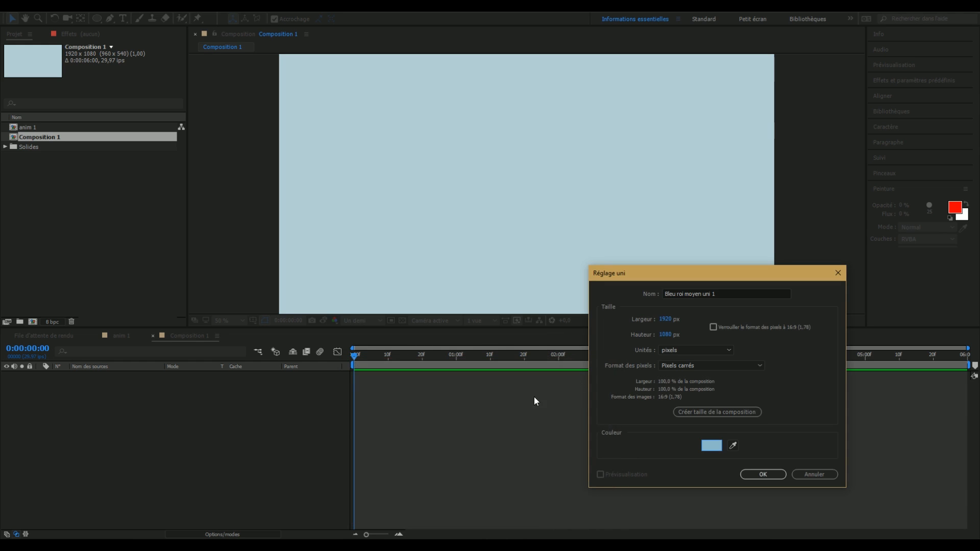
pyautogui.click(768, 474)
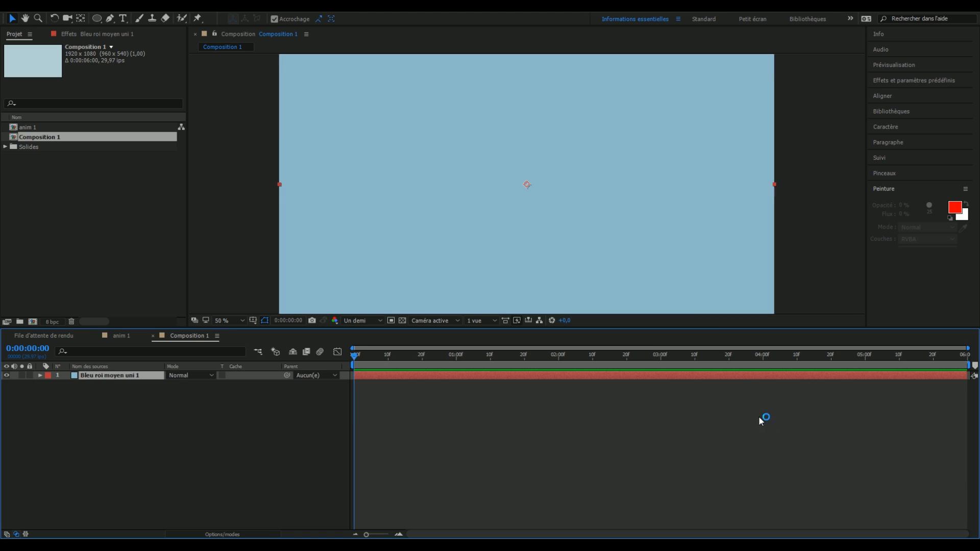
pyautogui.click(454, 417)
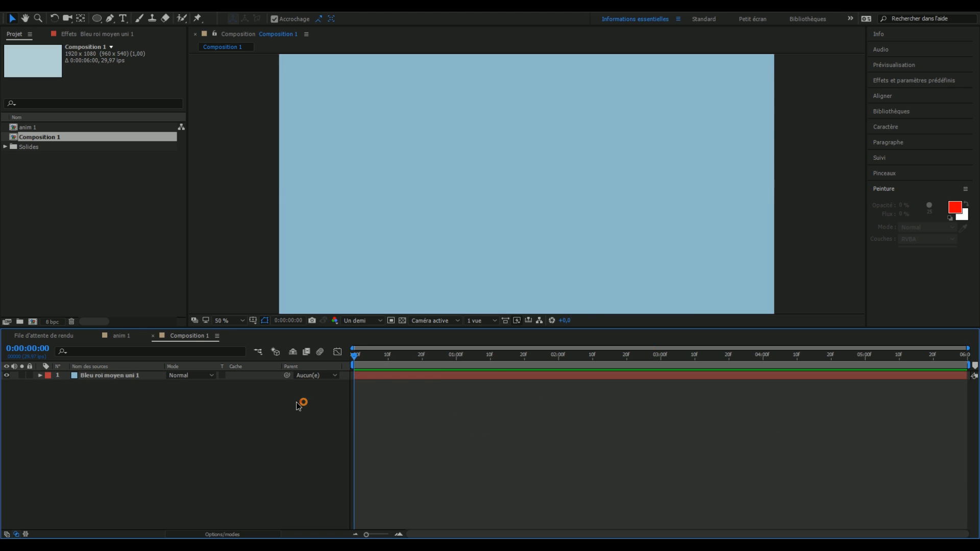
# Rename the blue solid layer as Fond.
pyautogui.click(105, 378)
pyautogui.rightClick(105, 378)
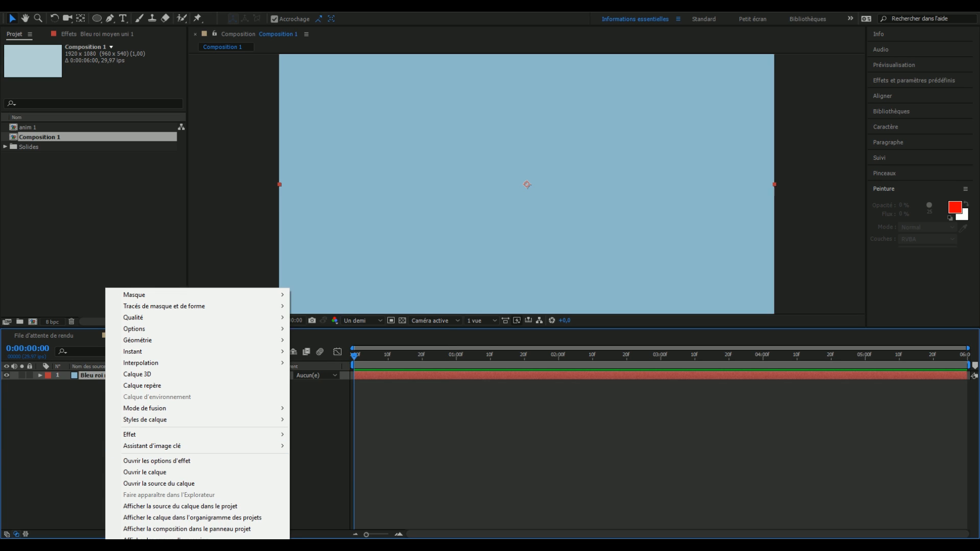
pyautogui.press('Escape')
pyautogui.press('Return')
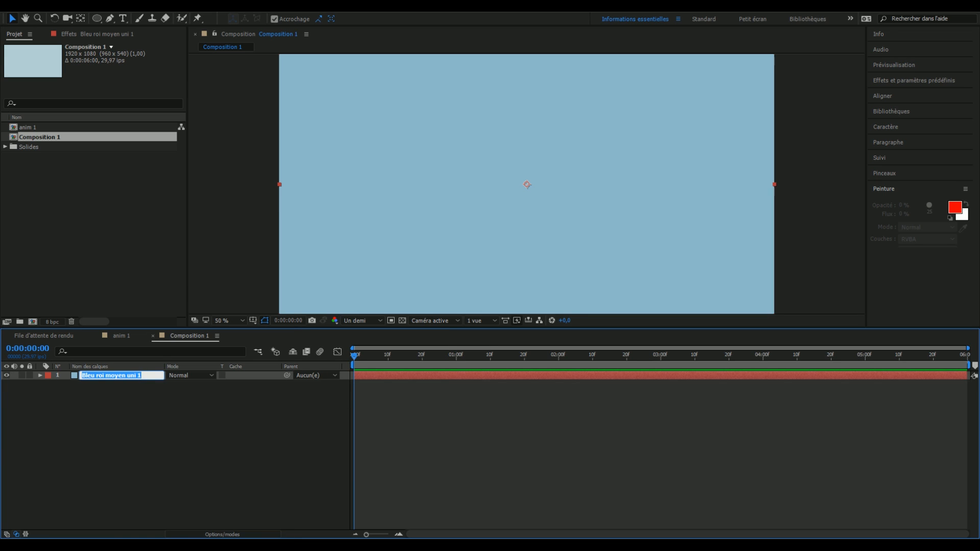
pyautogui.write('Fond')
pyautogui.press('Return')
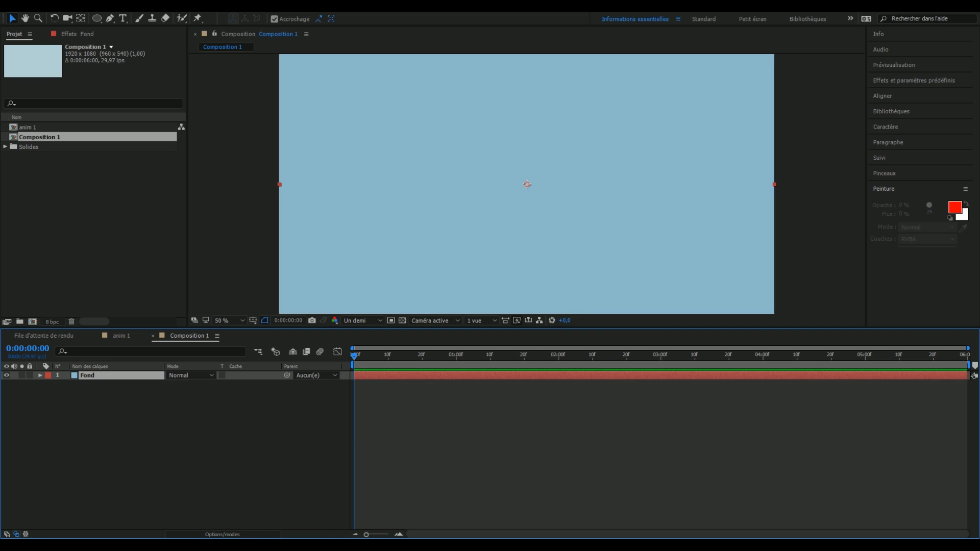
# Draw a large paragraph text box across the middle of the composition and enter the text "Test".
pyautogui.click(124, 20)
pyautogui.moveTo(343, 102); pyautogui.dragTo(700, 262)
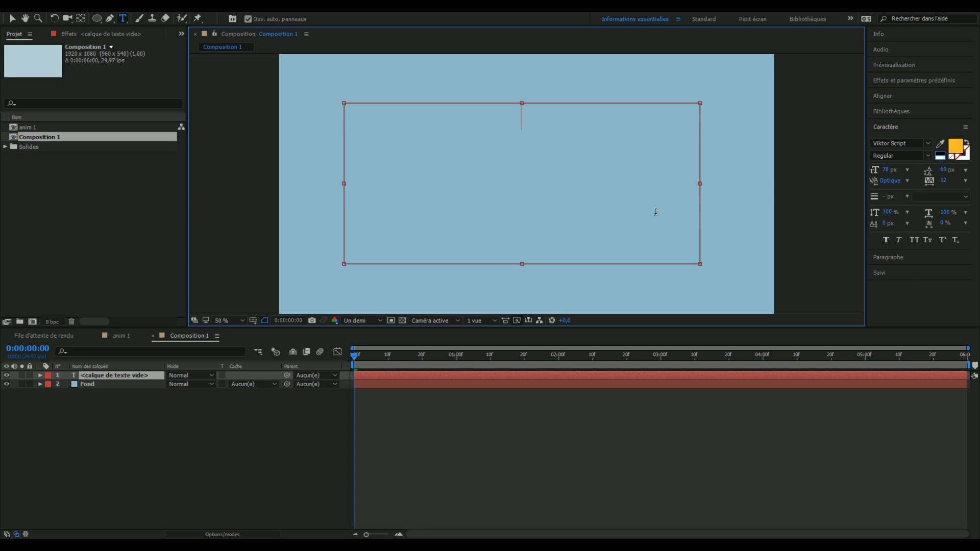
pyautogui.write('Test')
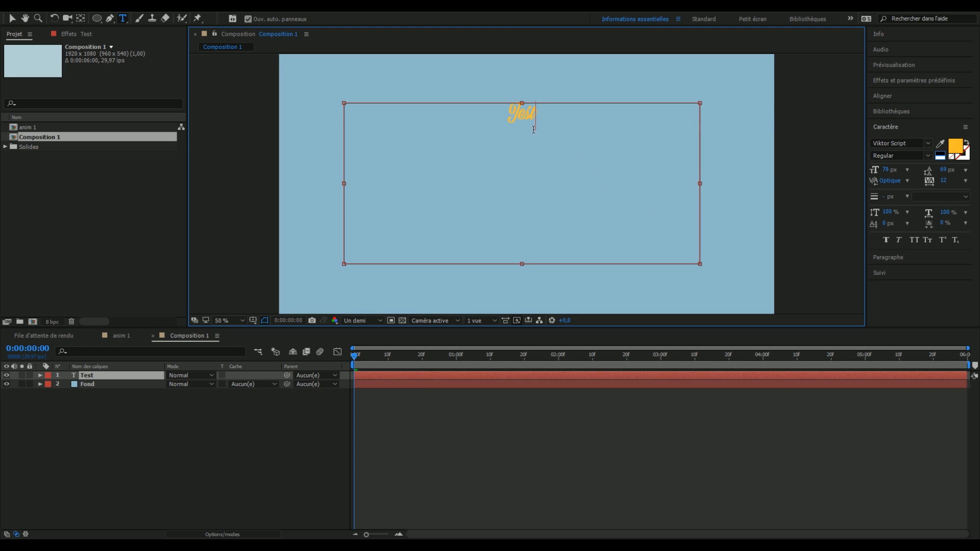
# Enlarge the "Test" text to 378 px and shift its text box slightly down and to the left.
pyautogui.hotkey('ctrl', 'a')
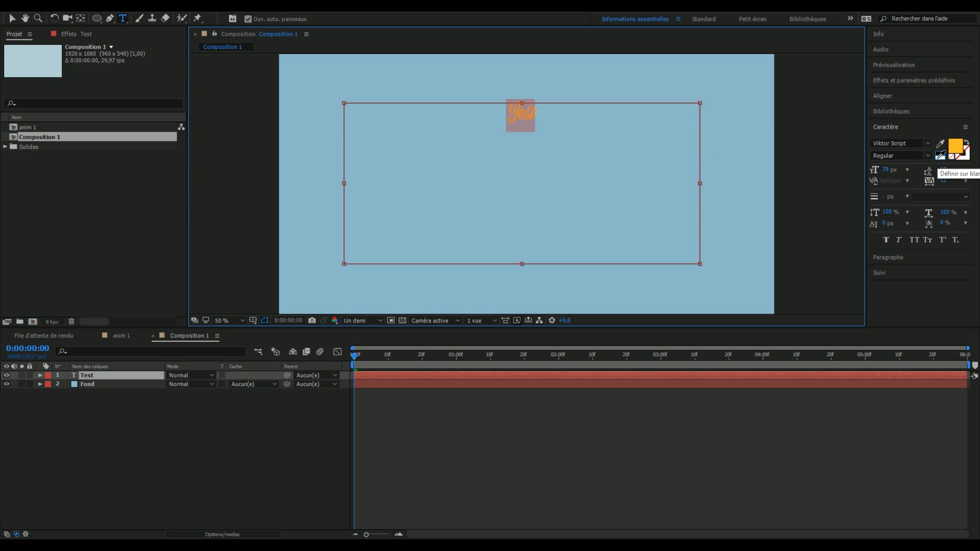
pyautogui.moveTo(889, 170); pyautogui.dragTo(920, 173)
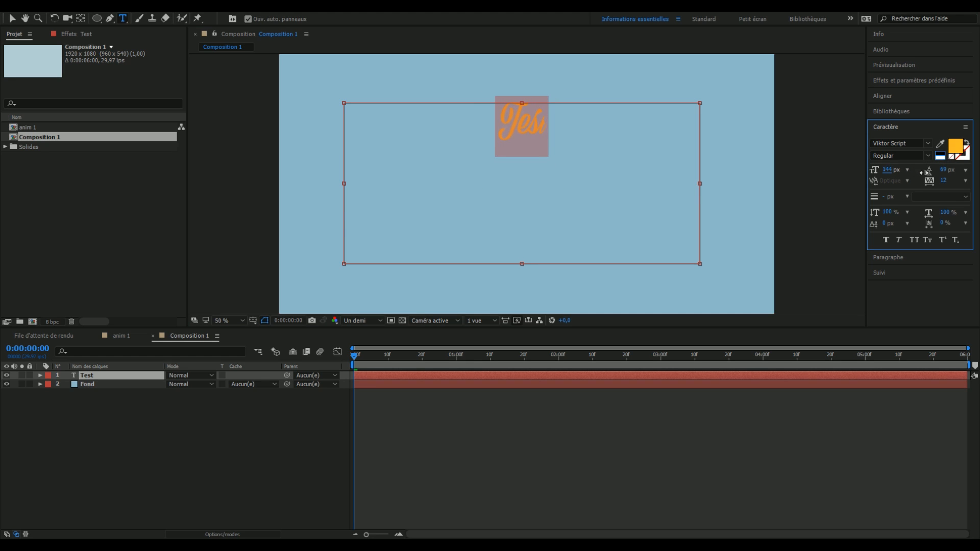
pyautogui.click(555, 143)
pyautogui.moveTo(591, 134); pyautogui.dragTo(570, 168)
pyautogui.doubleClick(508, 166)
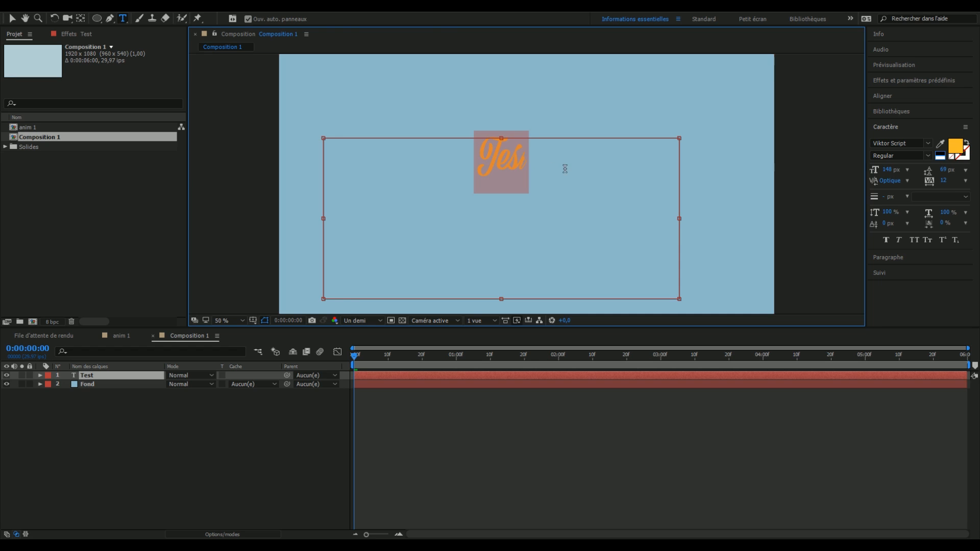
pyautogui.moveTo(882, 170); pyautogui.dragTo(975, 167)
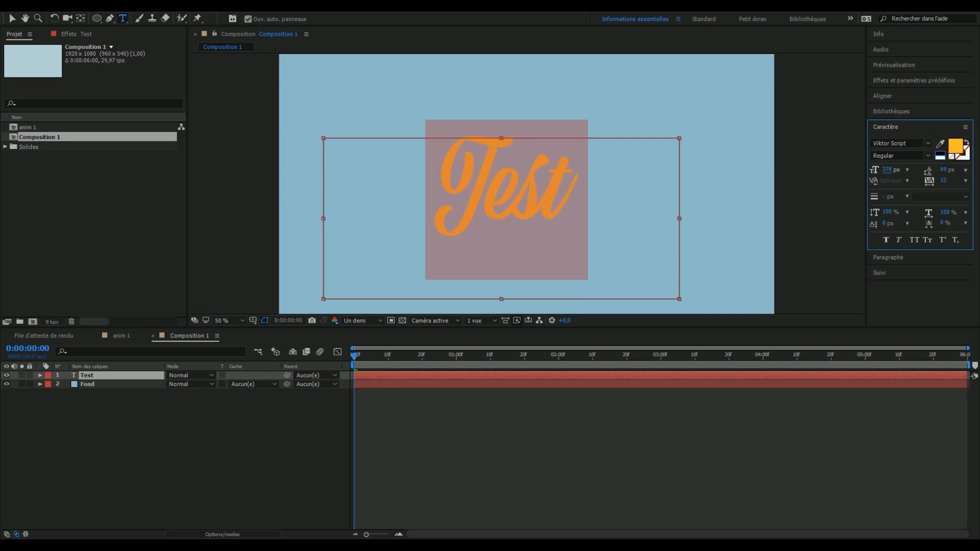
# Choose Viktor Script as the font of the "Test" text.
pyautogui.click(927, 143)
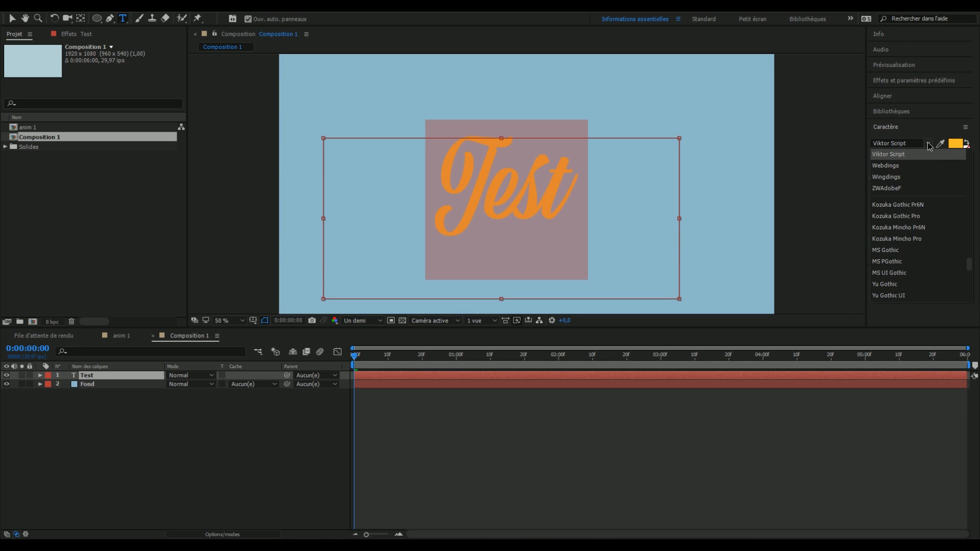
pyautogui.click(899, 155)
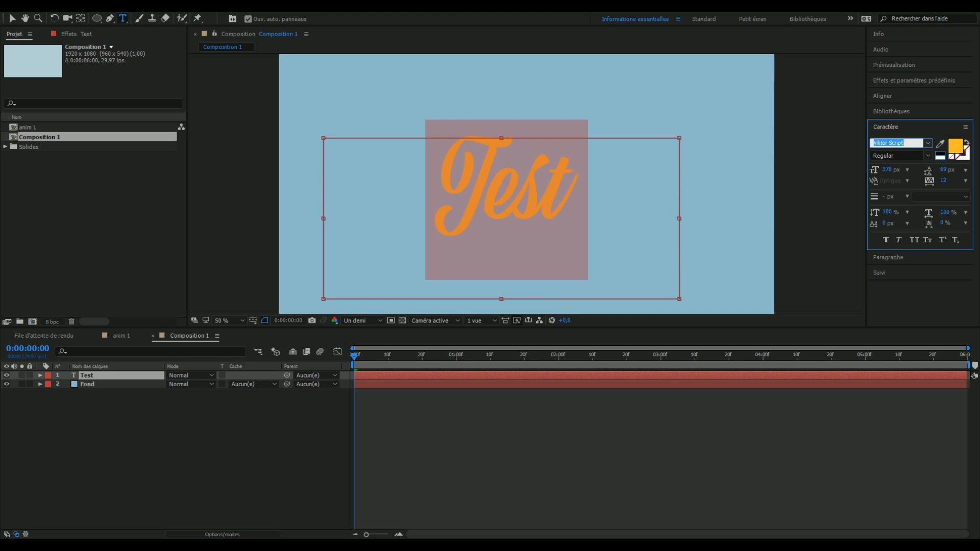
pyautogui.click(512, 193)
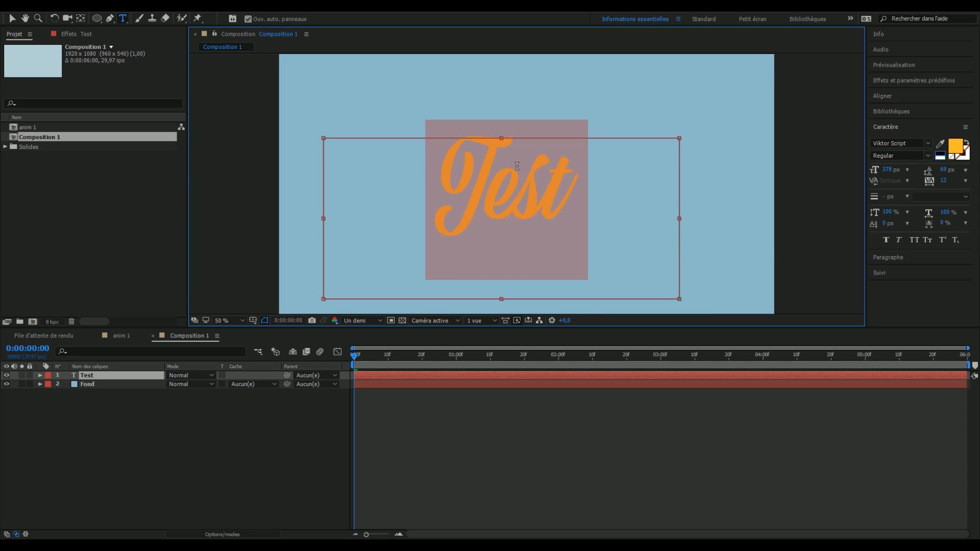
# Move the "Test" text to the centre of the composition with the Selection tool, and turn snapping off.
pyautogui.click(11, 18)
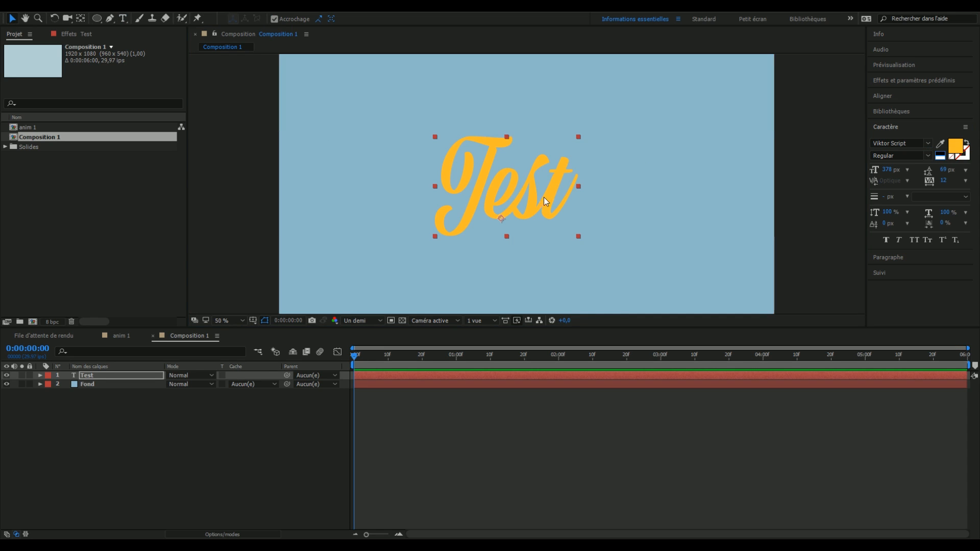
pyautogui.moveTo(507, 178); pyautogui.dragTo(530, 176)
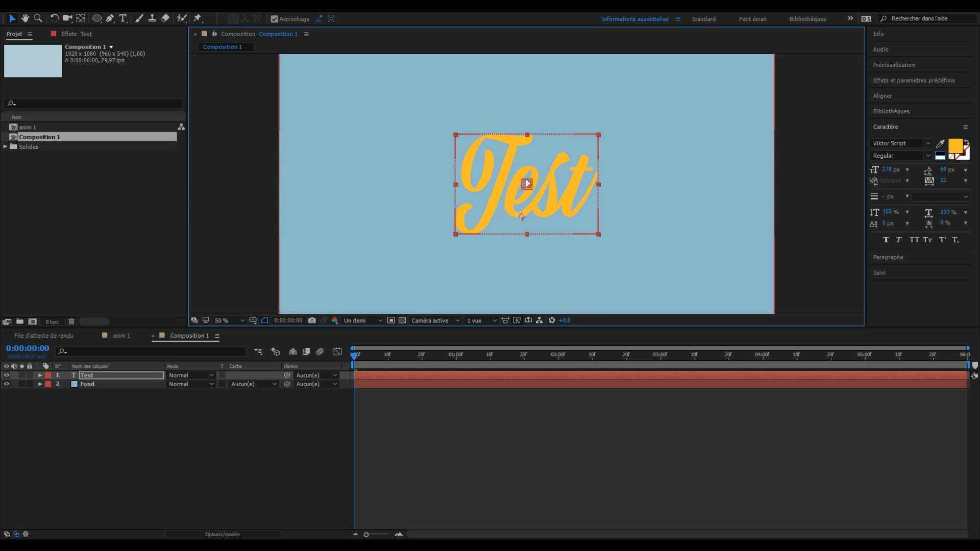
pyautogui.click(282, 21)
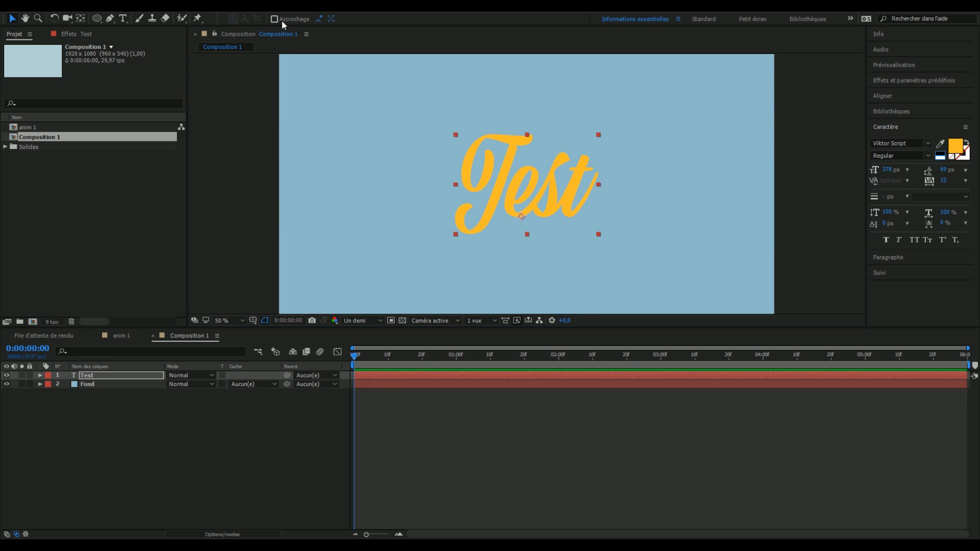
# Turn snapping on, settle the "Test" text at the composition's centre and make its fill white.
pyautogui.click(282, 21)
pyautogui.moveTo(535, 182)
pyautogui.mouseDown()
pyautogui.moveTo(496, 180)
pyautogui.moveTo(542, 204)
pyautogui.moveTo(543, 176)
pyautogui.moveTo(511, 200)
pyautogui.moveTo(530, 200)
pyautogui.moveTo(530, 179)
pyautogui.moveTo(546, 176)
pyautogui.moveTo(343, 94)
pyautogui.moveTo(526, 172)
pyautogui.moveTo(537, 187)
pyautogui.mouseUp()
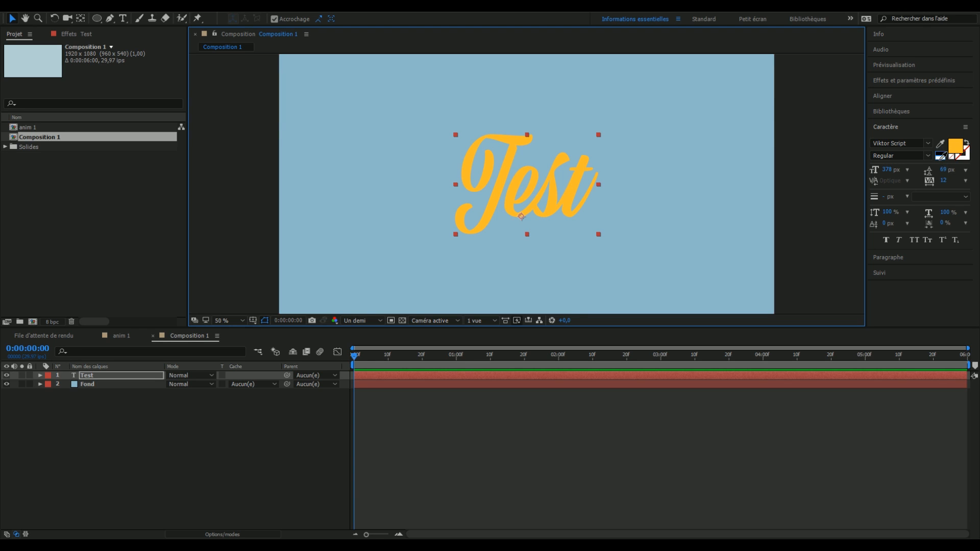
pyautogui.click(939, 153)
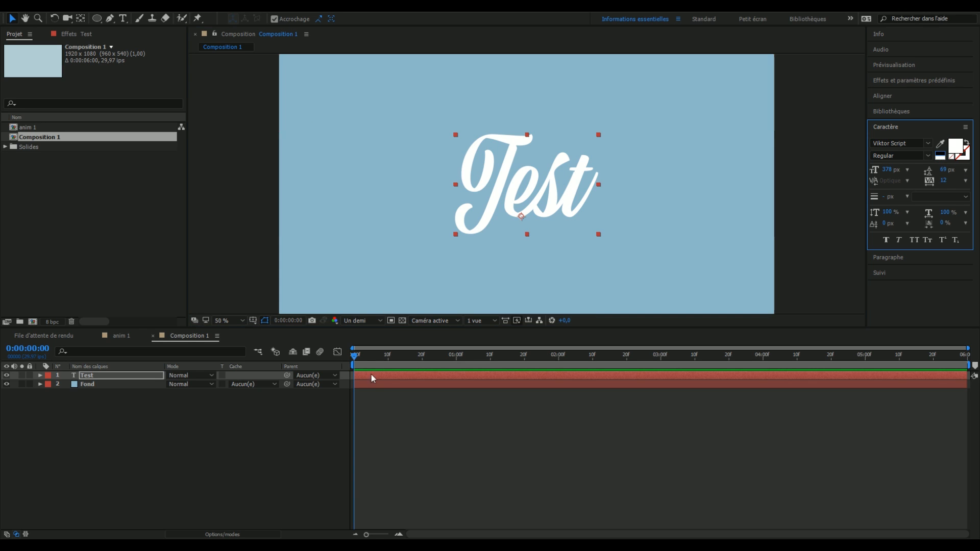
pyautogui.moveTo(366, 362); pyautogui.dragTo(203, 404)
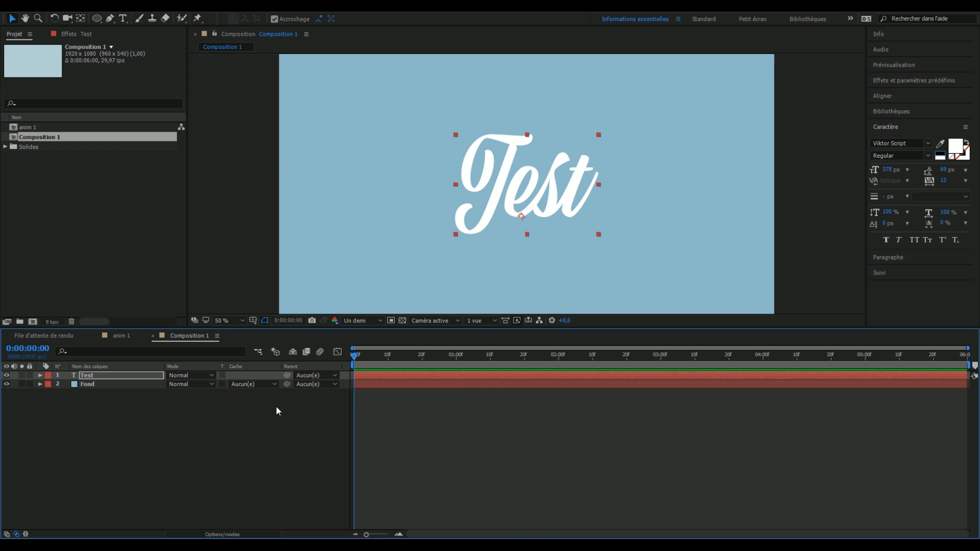
# Start a Pen tool mask path on the "Test" layer, tracing the T's lower hook from its tip to the bottom of the curve.
pyautogui.click(102, 376)
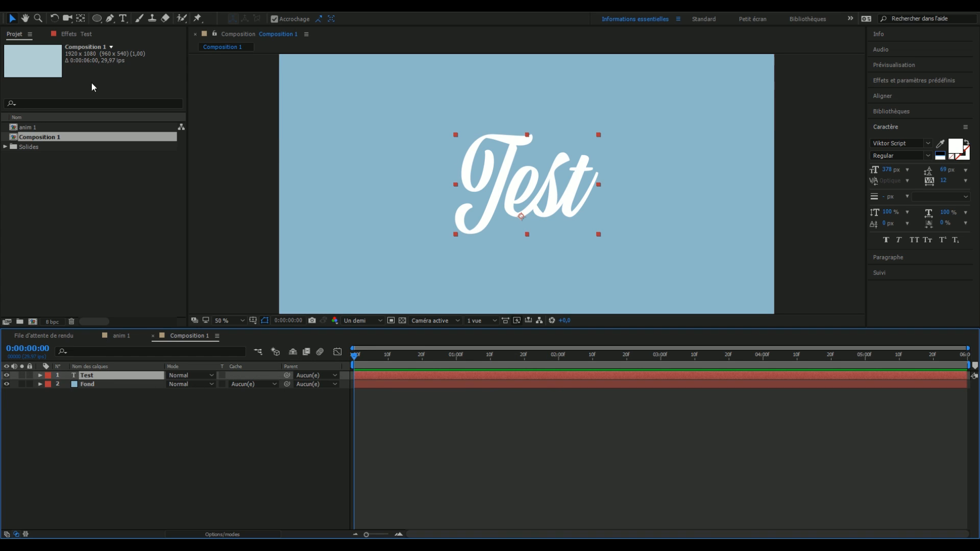
pyautogui.click(110, 19)
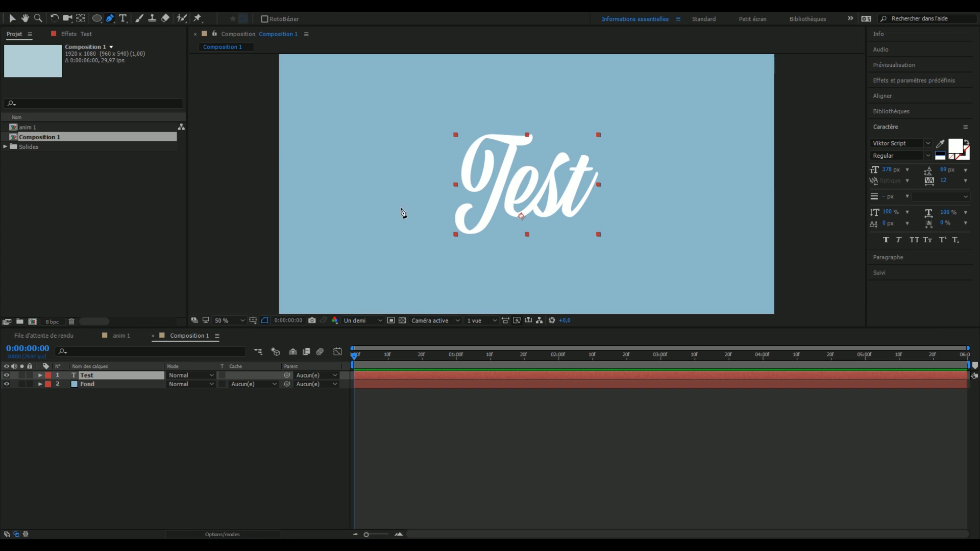
pyautogui.press('.')
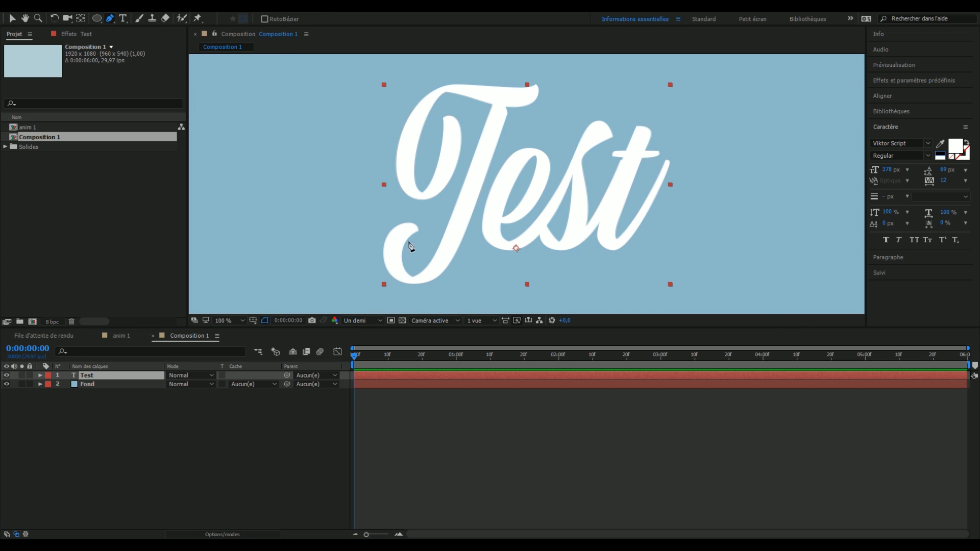
pyautogui.moveTo(406, 238); pyautogui.dragTo(476, 154)
pyautogui.scroll(1, 429, 221)
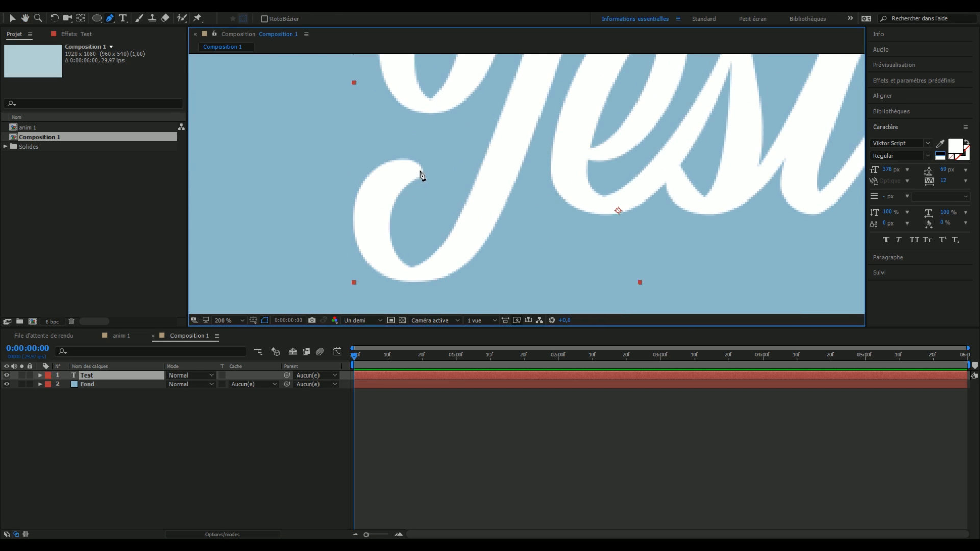
pyautogui.rightClick(418, 169)
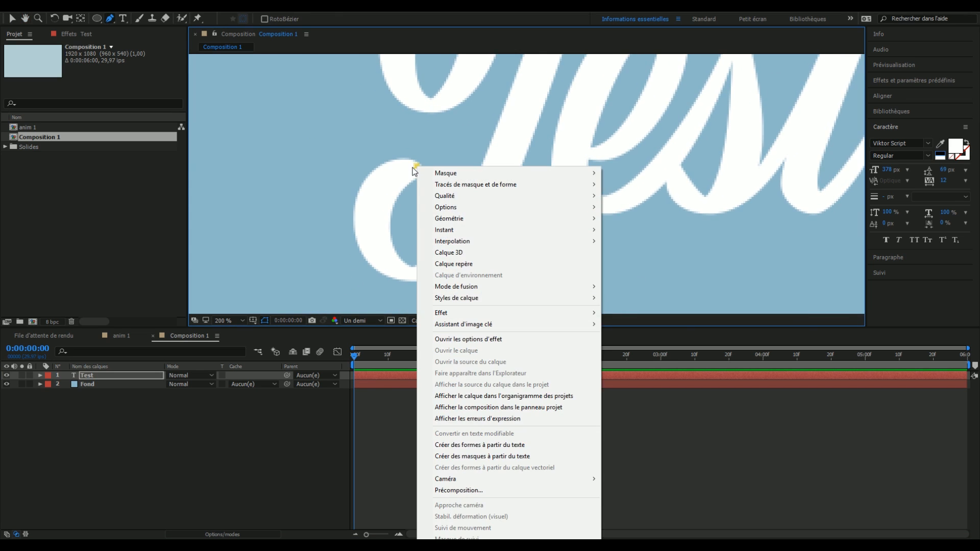
pyautogui.click(414, 166)
pyautogui.click(372, 181)
pyautogui.click(372, 211)
pyautogui.click(371, 239)
pyautogui.moveTo(371, 240); pyautogui.dragTo(368, 249)
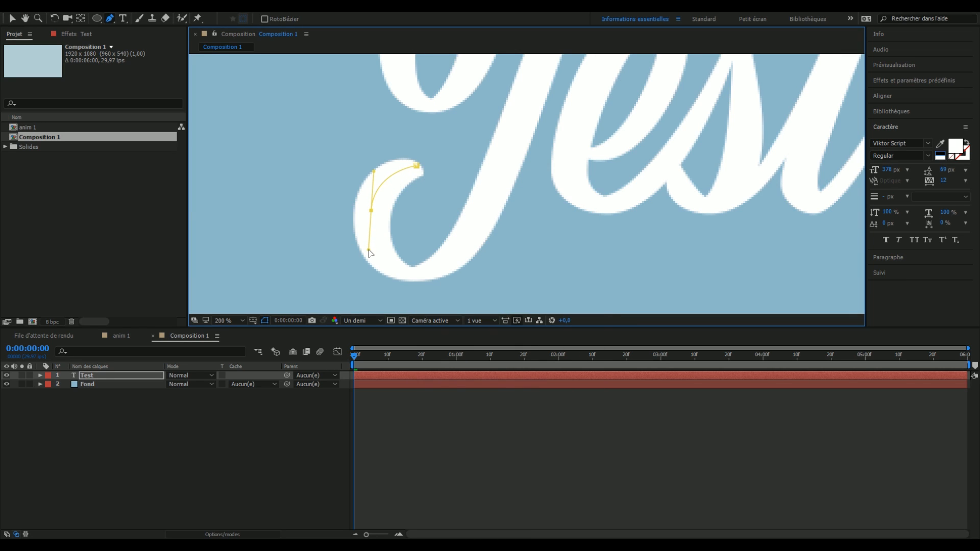
pyautogui.moveTo(420, 273); pyautogui.dragTo(450, 266)
# Continue the mask path along the middle of the T's slanted stem to just below the crossbar.
pyautogui.moveTo(506, 156)
pyautogui.mouseDown()
pyautogui.moveTo(537, 66)
pyautogui.moveTo(524, 174)
pyautogui.moveTo(464, 274)
pyautogui.mouseUp()
pyautogui.press('space')
pyautogui.moveTo(503, 128); pyautogui.dragTo(507, 121)
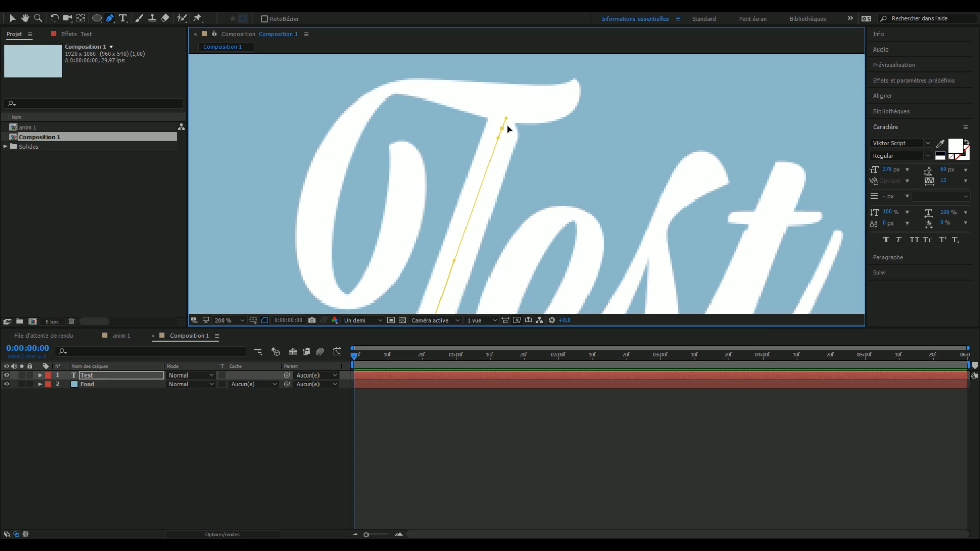
pyautogui.click(450, 395)
pyautogui.click(455, 376)
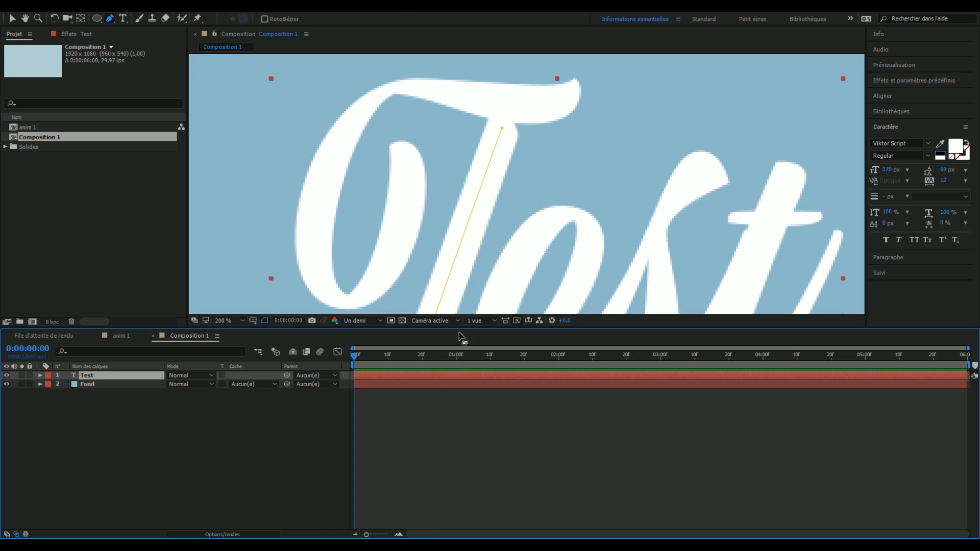
pyautogui.click(501, 132)
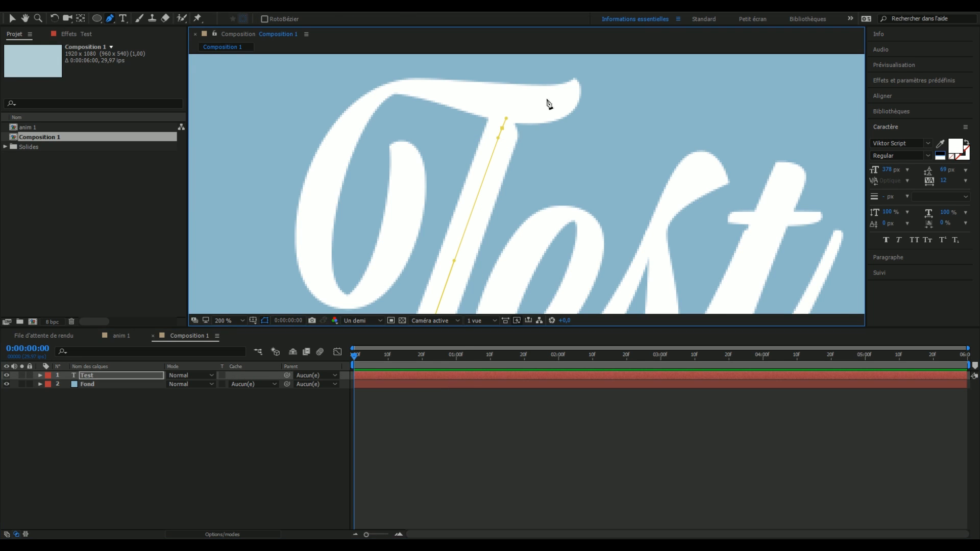
# Carry the path from the stem over to the T's inner stroke and down to the bottom of its left loop.
pyautogui.click(413, 130)
pyautogui.click(403, 151)
pyautogui.moveTo(403, 154); pyautogui.dragTo(403, 150)
pyautogui.moveTo(348, 300); pyautogui.dragTo(270, 297)
# Trace the path up the T's outer left curve and along the crossbar to its far tip.
pyautogui.moveTo(380, 133); pyautogui.dragTo(351, 261)
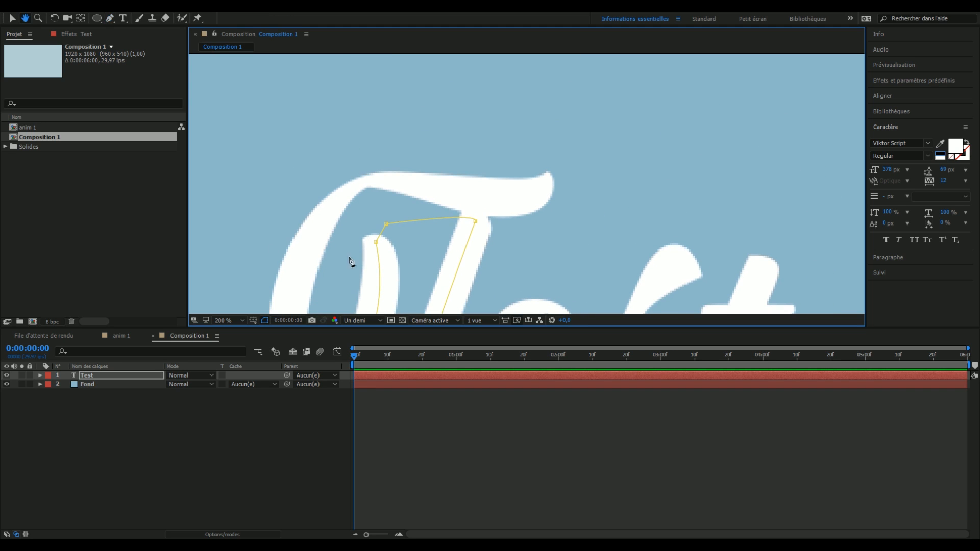
pyautogui.moveTo(320, 220); pyautogui.dragTo(351, 171)
pyautogui.moveTo(426, 185); pyautogui.dragTo(459, 193)
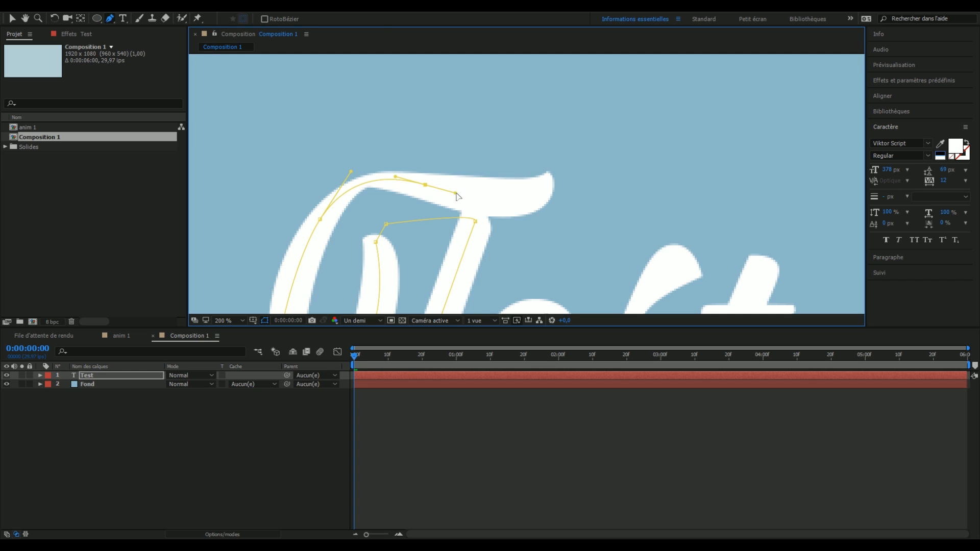
pyautogui.moveTo(551, 188); pyautogui.dragTo(576, 170)
# Lead the path back before the e and trace the letter through its inner stroke, upper curve and rounded base.
pyautogui.moveTo(584, 212); pyautogui.dragTo(574, 93)
pyautogui.scroll(-1, 535, 114)
pyautogui.click(467, 210)
pyautogui.moveTo(536, 224); pyautogui.dragTo(552, 210)
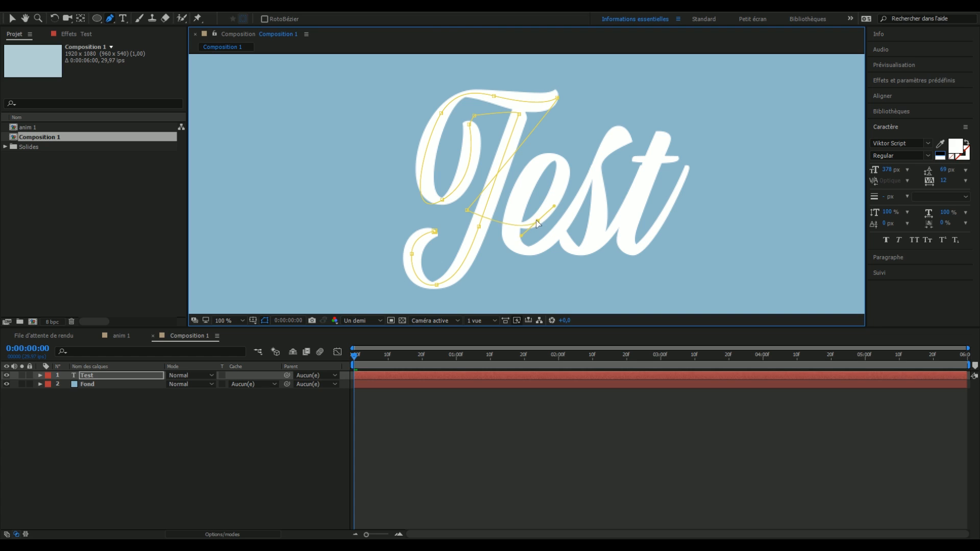
pyautogui.click(556, 158)
pyautogui.moveTo(556, 158); pyautogui.dragTo(541, 154)
pyautogui.rightClick(541, 155)
pyautogui.click(564, 85)
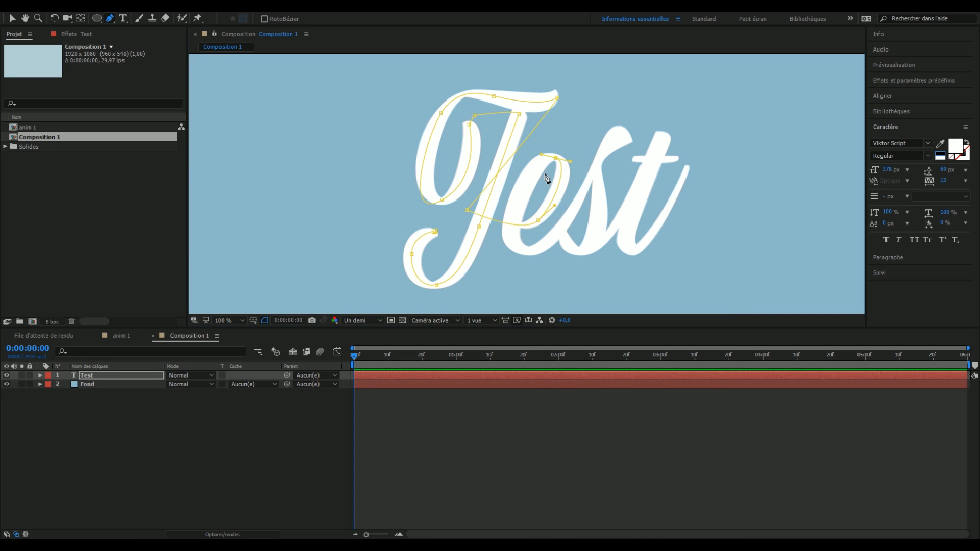
pyautogui.moveTo(540, 156); pyautogui.dragTo(531, 154)
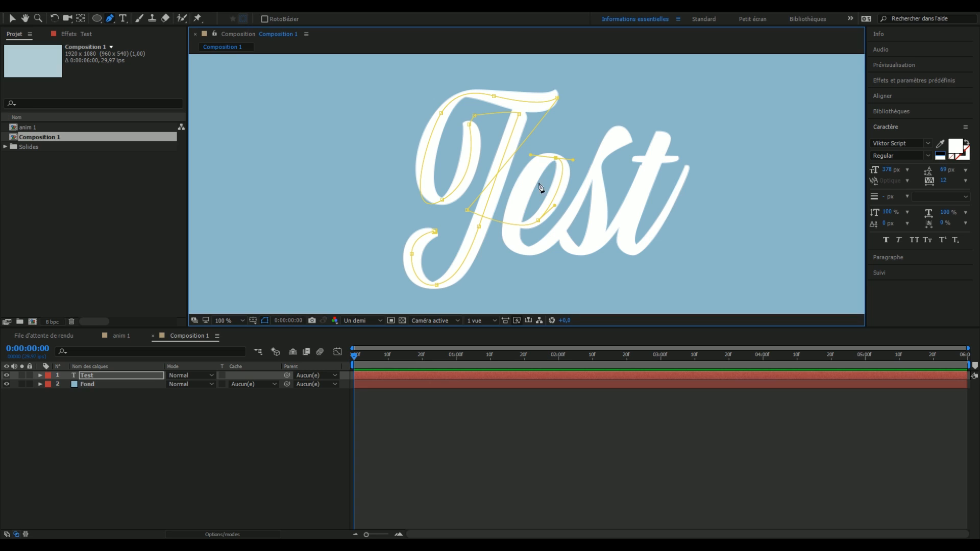
pyautogui.moveTo(509, 233); pyautogui.dragTo(550, 239)
# Continue the path up the s's rising stroke, around its top and down to the lower inner end.
pyautogui.click(597, 166)
pyautogui.moveTo(602, 156); pyautogui.dragTo(594, 165)
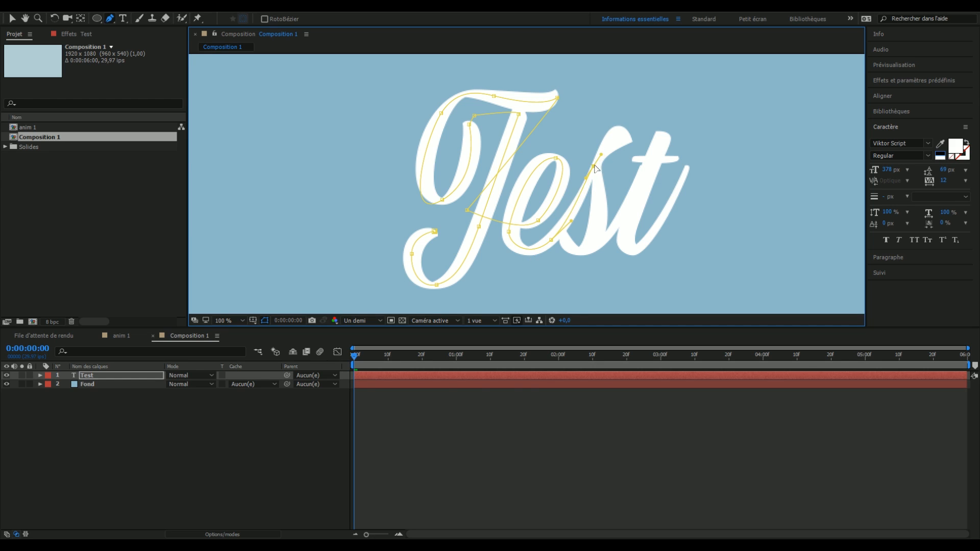
pyautogui.moveTo(616, 133)
pyautogui.mouseDown()
pyautogui.moveTo(596, 193)
pyautogui.moveTo(596, 184)
pyautogui.moveTo(597, 235)
pyautogui.moveTo(579, 250)
pyautogui.moveTo(565, 247)
pyautogui.mouseUp()
pyautogui.click(563, 235)
# Loop the path below the s to reach the stroke joining the t, adjusting the loop's points.
pyautogui.moveTo(580, 267); pyautogui.dragTo(623, 221)
pyautogui.scroll(1, 615, 233)
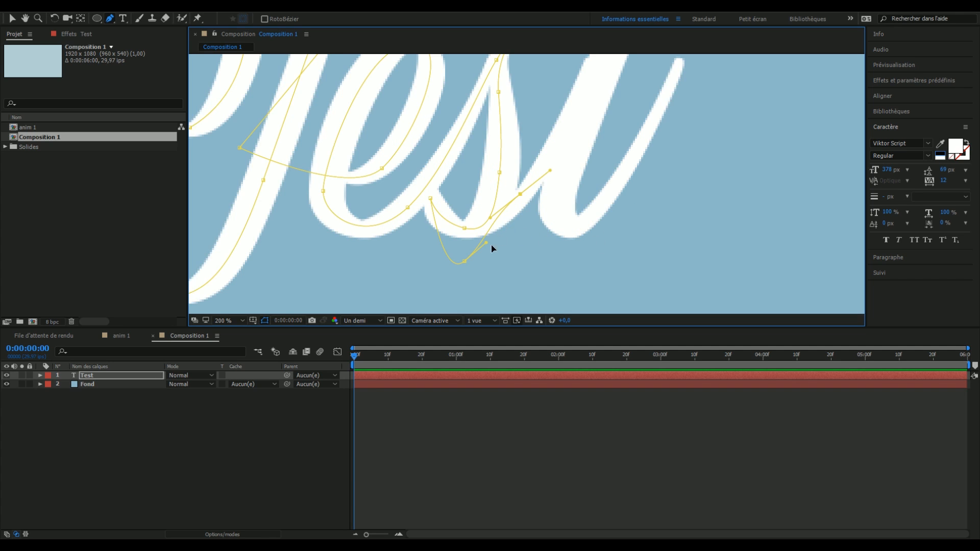
pyautogui.moveTo(464, 260); pyautogui.dragTo(469, 250)
pyautogui.moveTo(520, 196); pyautogui.dragTo(519, 200)
# Trace the t up to the top of its stem, back down around the base and along its rising tail.
pyautogui.moveTo(576, 118)
pyautogui.mouseDown()
pyautogui.moveTo(546, 190)
pyautogui.moveTo(564, 156)
pyautogui.mouseUp()
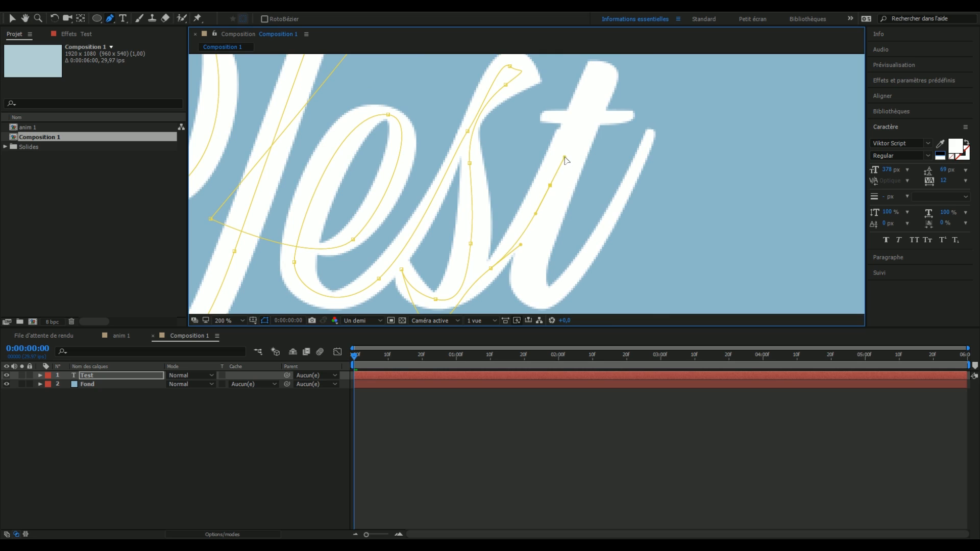
pyautogui.moveTo(597, 76); pyautogui.dragTo(604, 77)
pyautogui.moveTo(533, 240)
pyautogui.mouseDown()
pyautogui.moveTo(527, 275)
pyautogui.moveTo(564, 289)
pyautogui.moveTo(575, 278)
pyautogui.moveTo(572, 247)
pyautogui.mouseUp()
pyautogui.moveTo(540, 281); pyautogui.dragTo(541, 277)
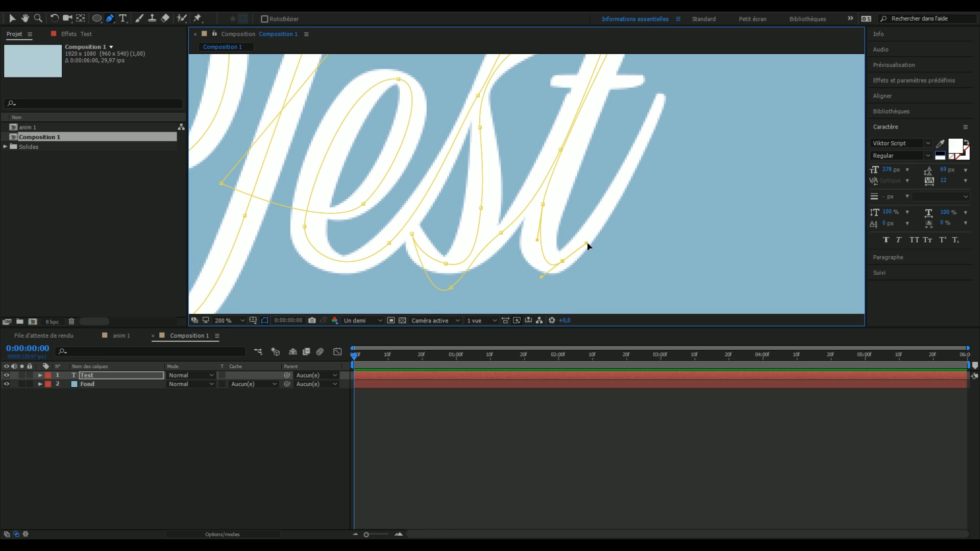
pyautogui.moveTo(587, 245)
pyautogui.mouseDown()
pyautogui.moveTo(562, 263)
pyautogui.moveTo(531, 244)
pyautogui.moveTo(583, 239)
pyautogui.mouseUp()
pyautogui.moveTo(661, 95)
pyautogui.mouseDown()
pyautogui.moveTo(659, 62)
pyautogui.moveTo(672, 73)
pyautogui.mouseUp()
# Loop the path outside the t's tail and finish it across the t's crossbar, ending beyond the letter.
pyautogui.click(684, 93)
pyautogui.click(537, 111)
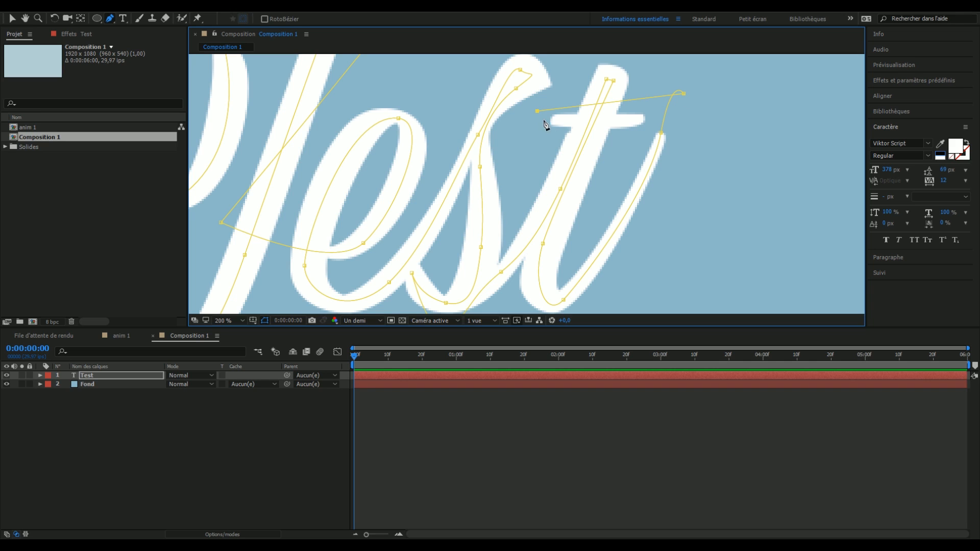
pyautogui.moveTo(641, 118); pyautogui.dragTo(661, 113)
pyautogui.click(740, 122)
pyautogui.press(',')
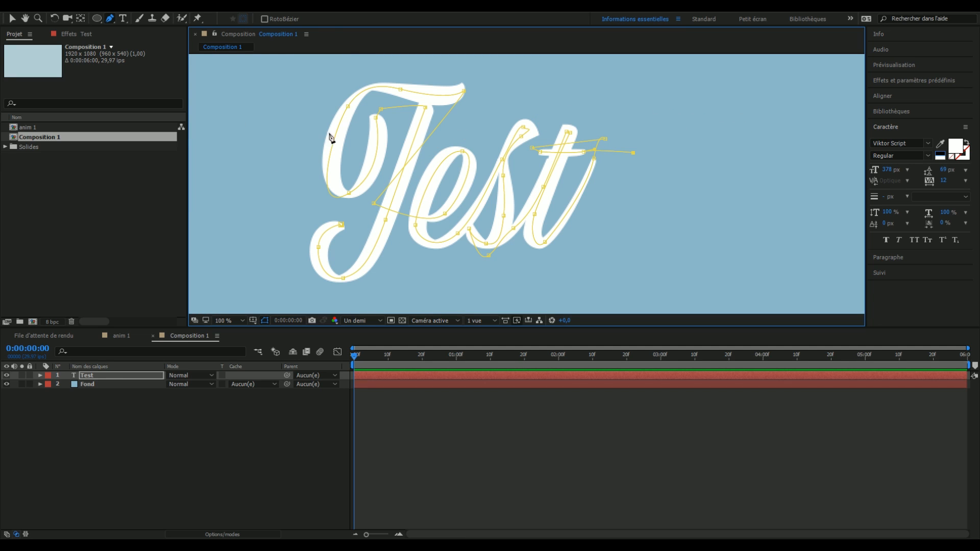
# Refine the mask curve at the bottom of the T's left loop with its direction handles.
pyautogui.click(350, 193)
pyautogui.scroll(1, 292, 190)
pyautogui.moveTo(286, 196); pyautogui.dragTo(678, 167)
pyautogui.moveTo(483, 221); pyautogui.dragTo(503, 258)
pyautogui.moveTo(645, 248); pyautogui.dragTo(548, 202)
pyautogui.scroll(-1, 624, 242)
pyautogui.scroll(-1, 558, 200)
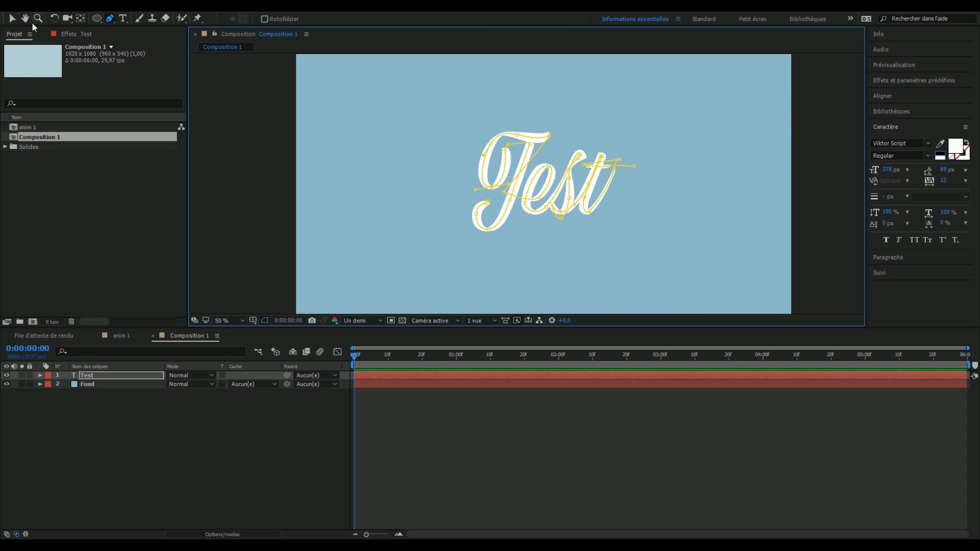
# Expand the "Test" layer's masks to show the properties of Masque 1.
pyautogui.click(40, 376)
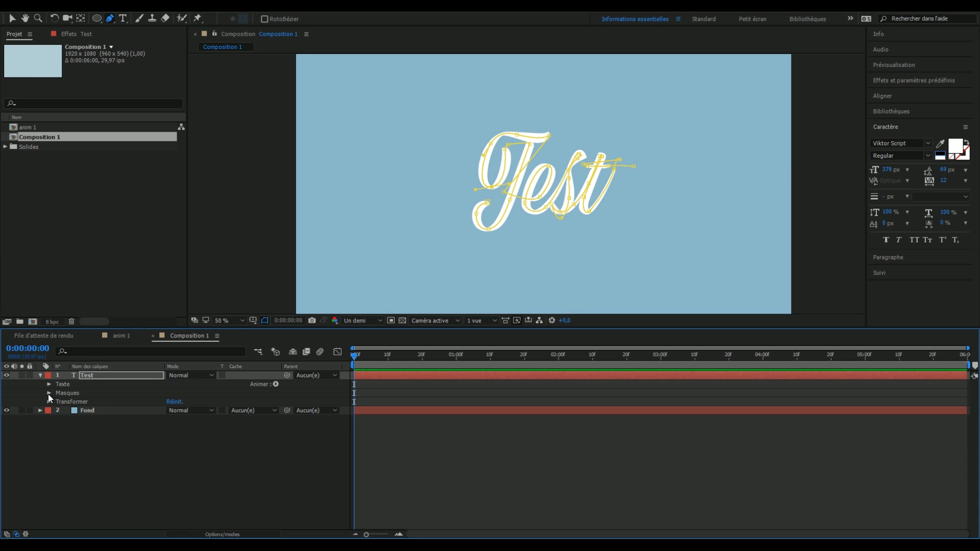
pyautogui.click(49, 394)
pyautogui.click(58, 403)
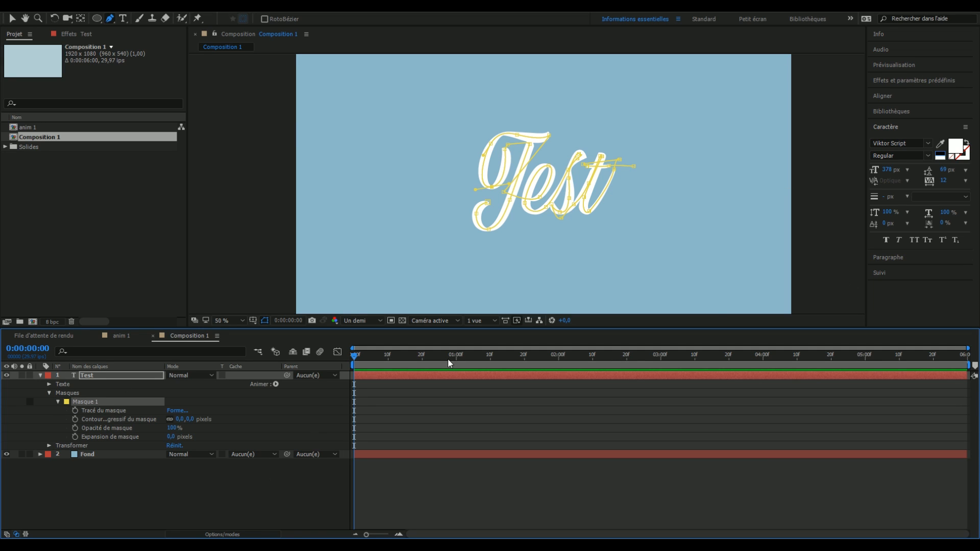
# Find the Trait effect by searching for "trai" and apply it to the "Test" layer.
pyautogui.click(887, 82)
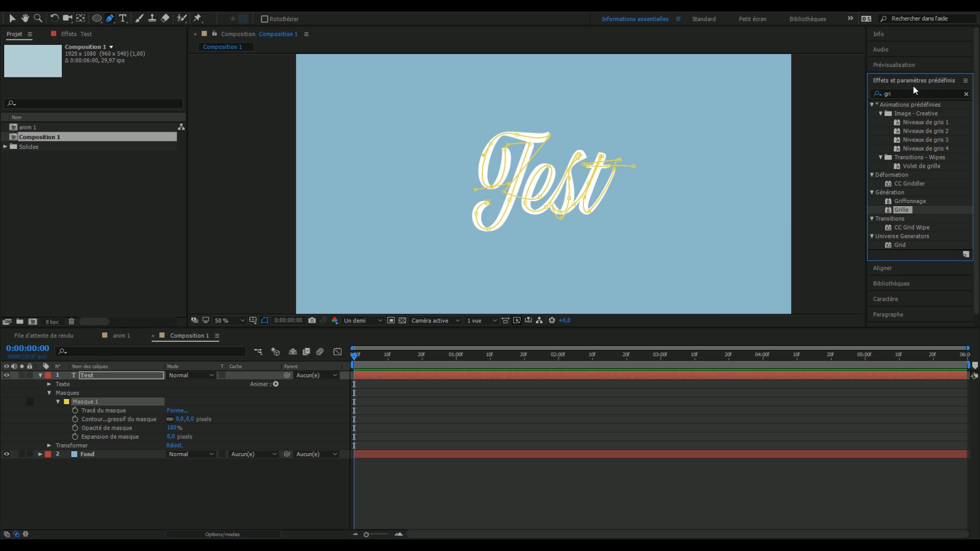
pyautogui.click(908, 91)
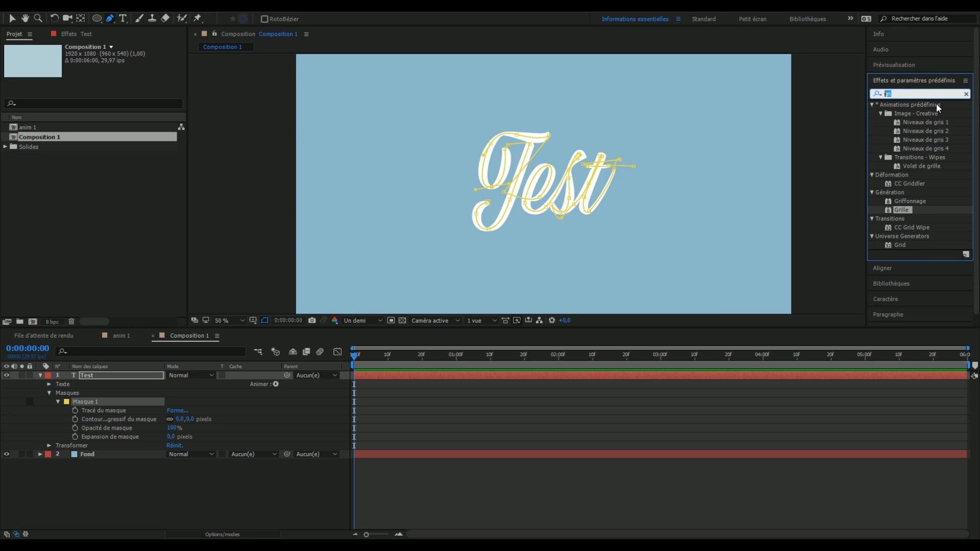
pyautogui.write('trai')
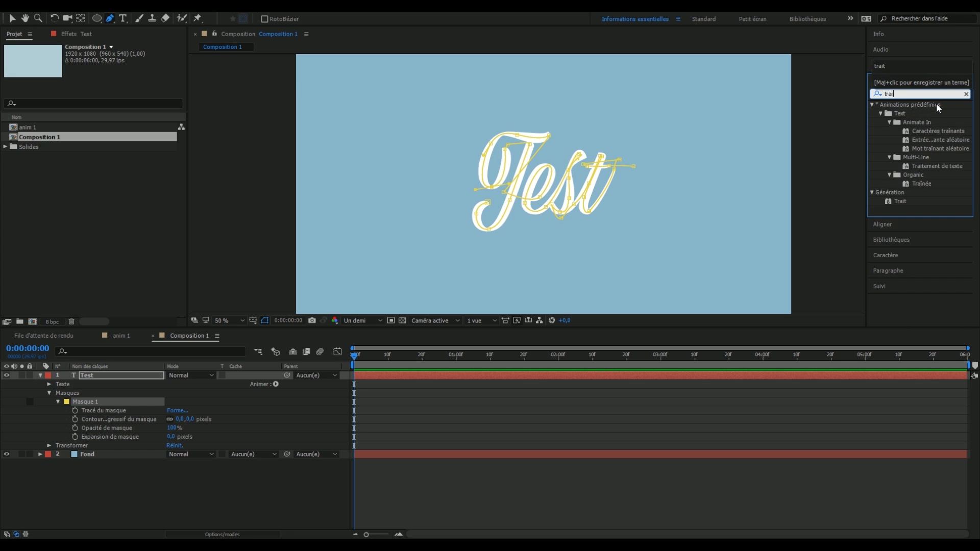
pyautogui.doubleClick(901, 202)
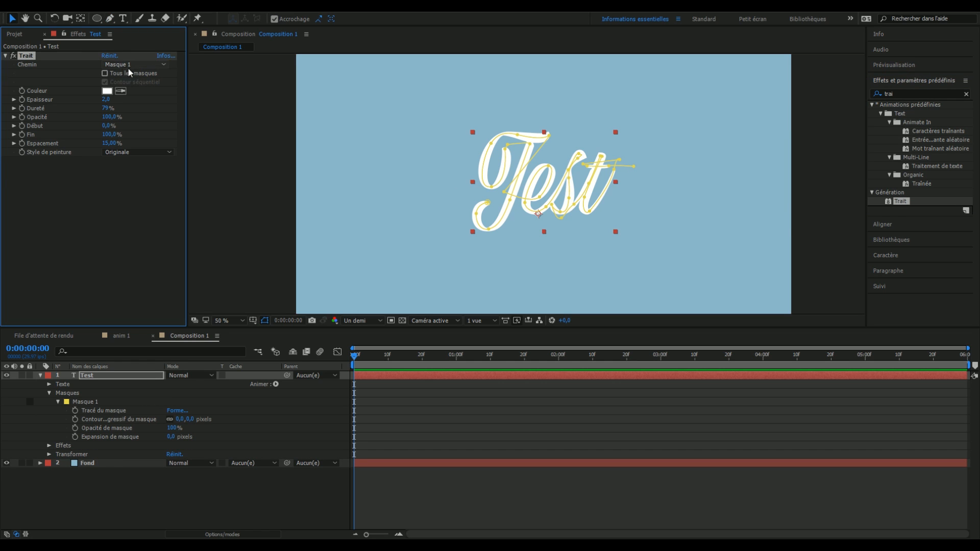
# Set the Trait effect to use all masks (Tous les masques) with the paint style Afficher originale.
pyautogui.press('.')
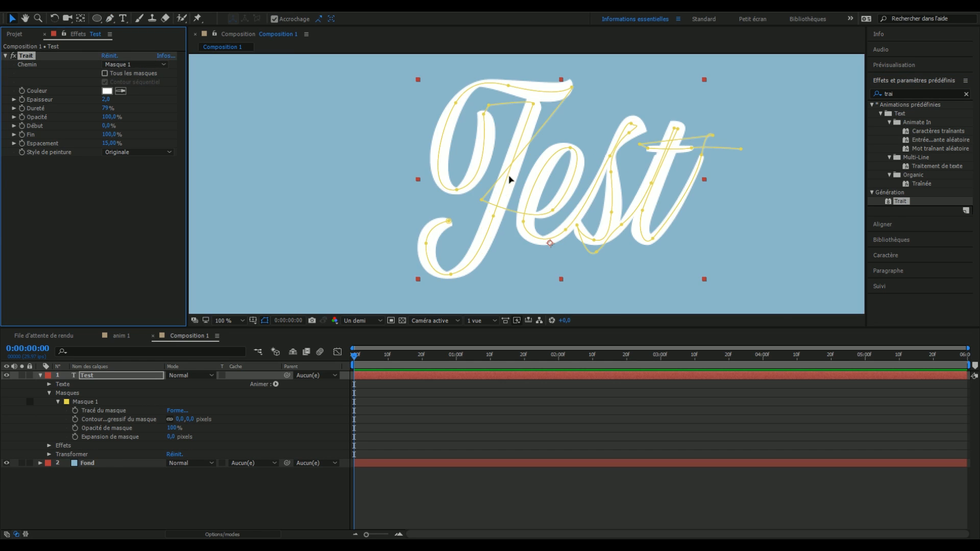
pyautogui.click(491, 108)
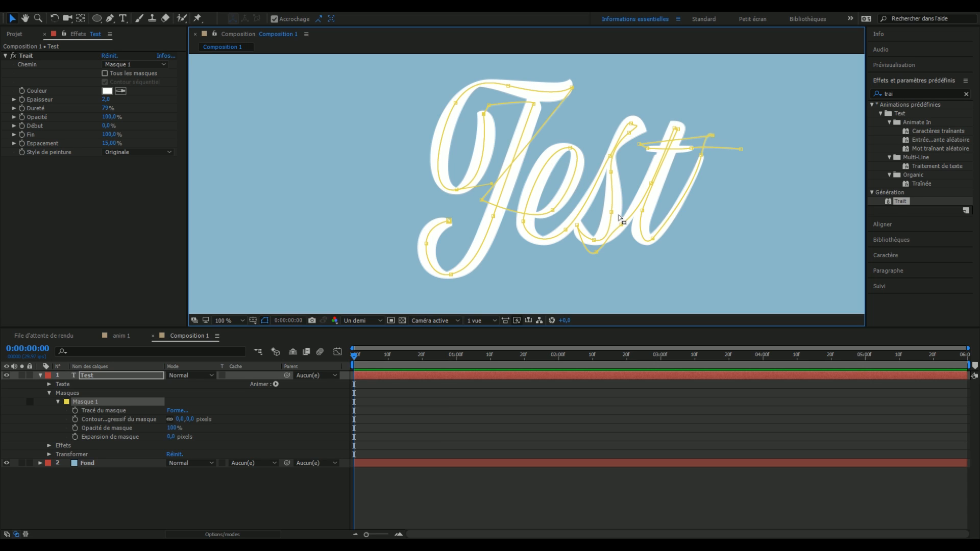
pyautogui.click(143, 66)
pyautogui.click(113, 78)
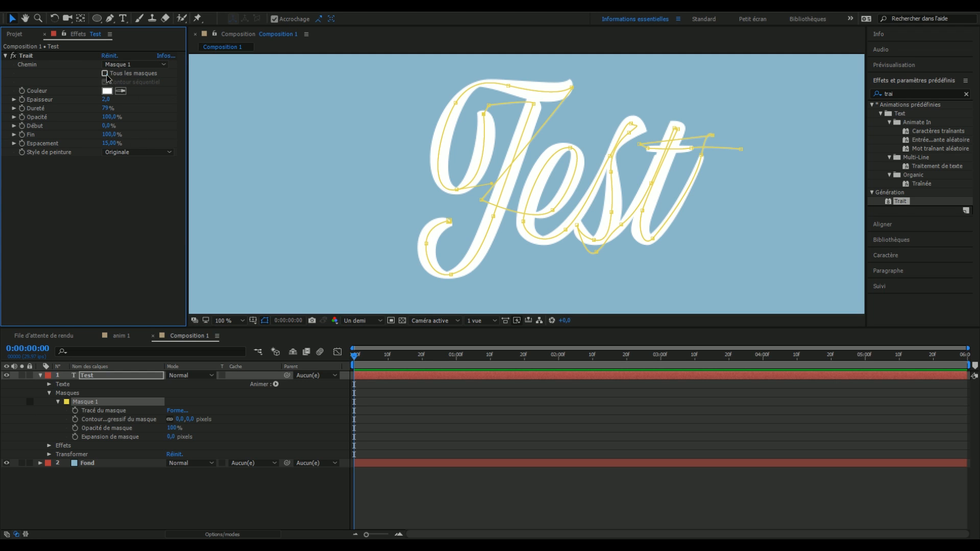
pyautogui.click(105, 73)
pyautogui.click(137, 153)
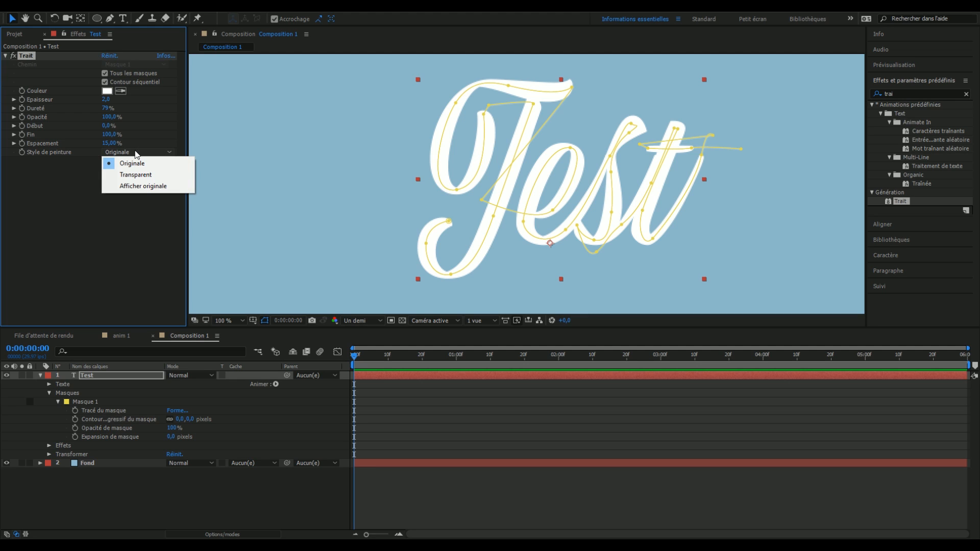
pyautogui.click(145, 185)
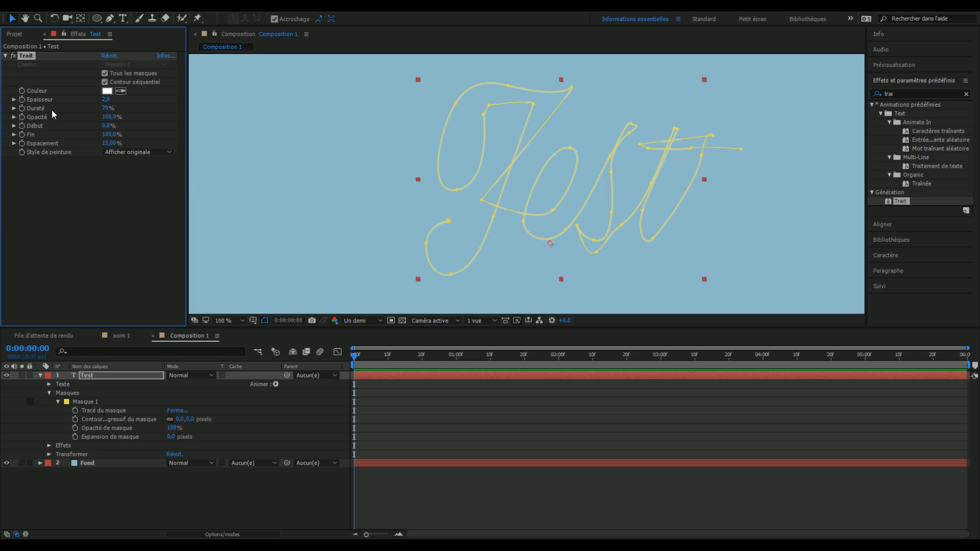
# Set the Trait effect's Epaisseur to 25,5, Dureté to 100 % and Espacement to 0 %.
pyautogui.moveTo(106, 100)
pyautogui.mouseDown()
pyautogui.moveTo(205, 96)
pyautogui.moveTo(172, 107)
pyautogui.moveTo(217, 94)
pyautogui.mouseUp()
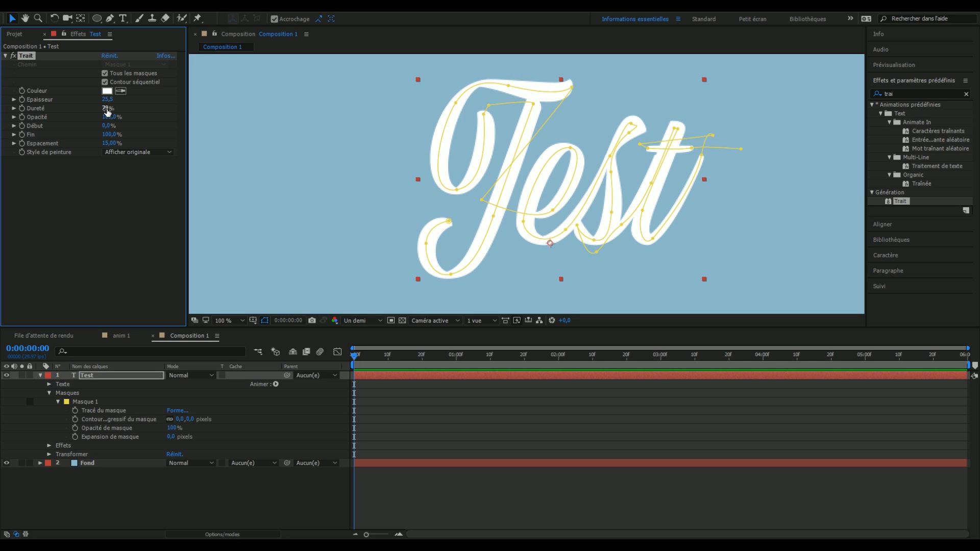
pyautogui.moveTo(107, 111); pyautogui.dragTo(217, 105)
pyautogui.click(108, 143)
pyautogui.write('00')
pyautogui.press('Return')
pyautogui.moveTo(108, 143); pyautogui.dragTo(169, 150)
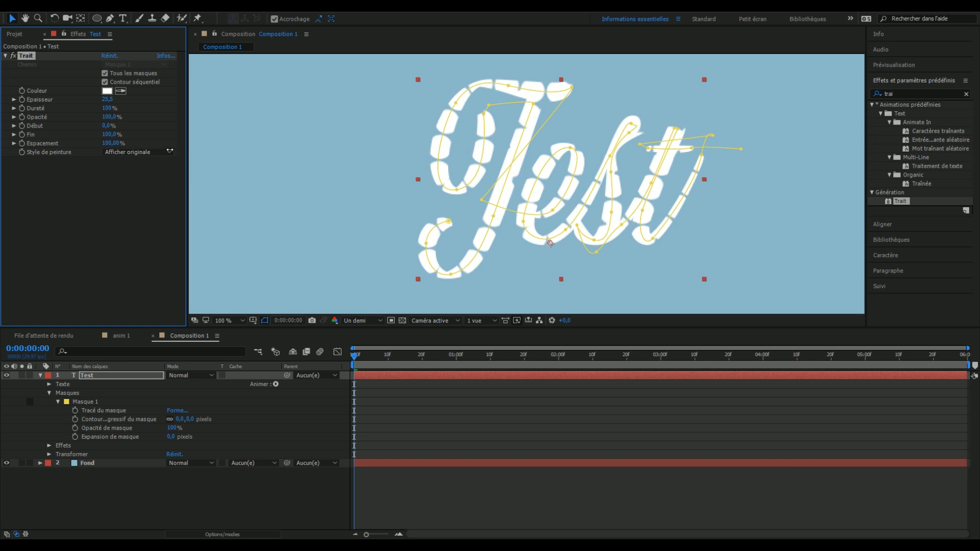
pyautogui.moveTo(179, 146); pyautogui.dragTo(145, 149)
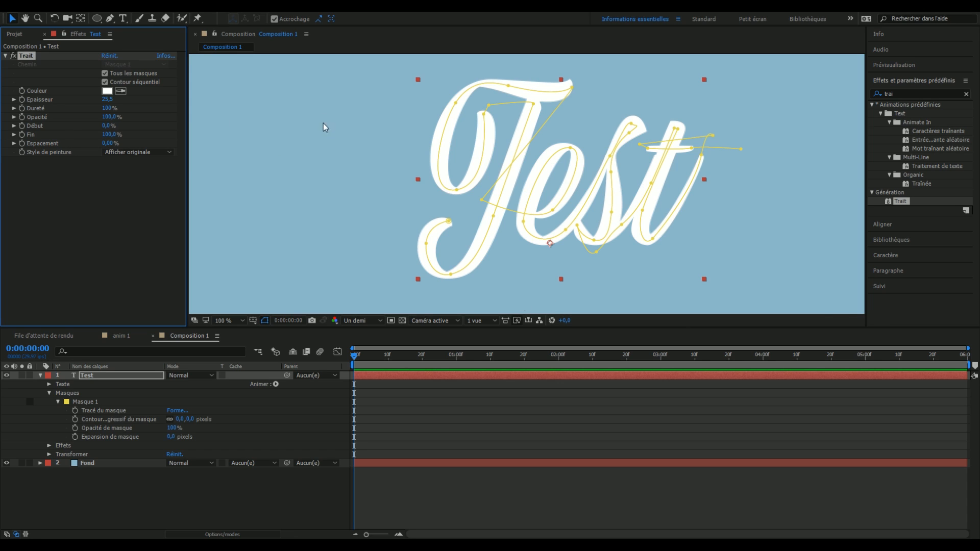
# Keyframe the Trait effect's Fin at 100 % on the "Test" layer and move that keyframe to 3 seconds.
pyautogui.click(22, 135)
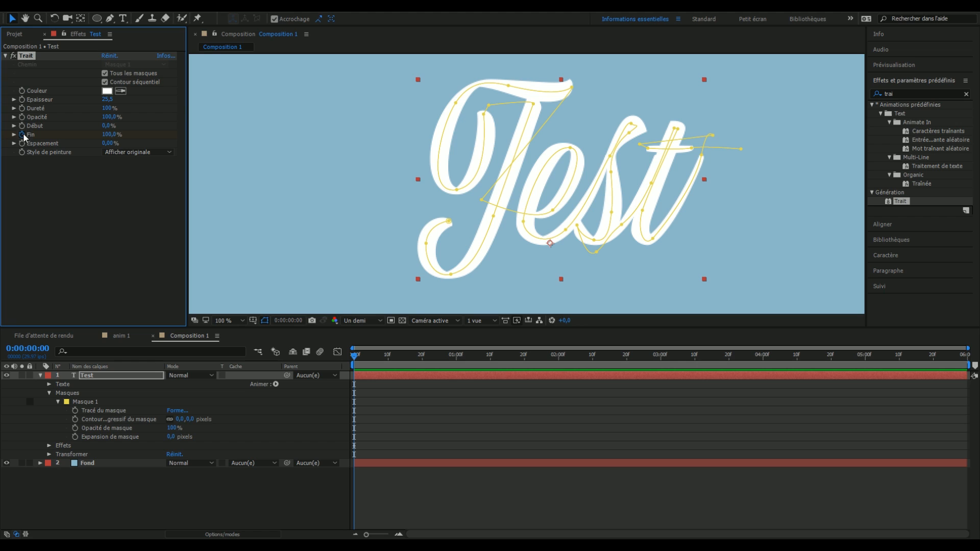
pyautogui.click(125, 375)
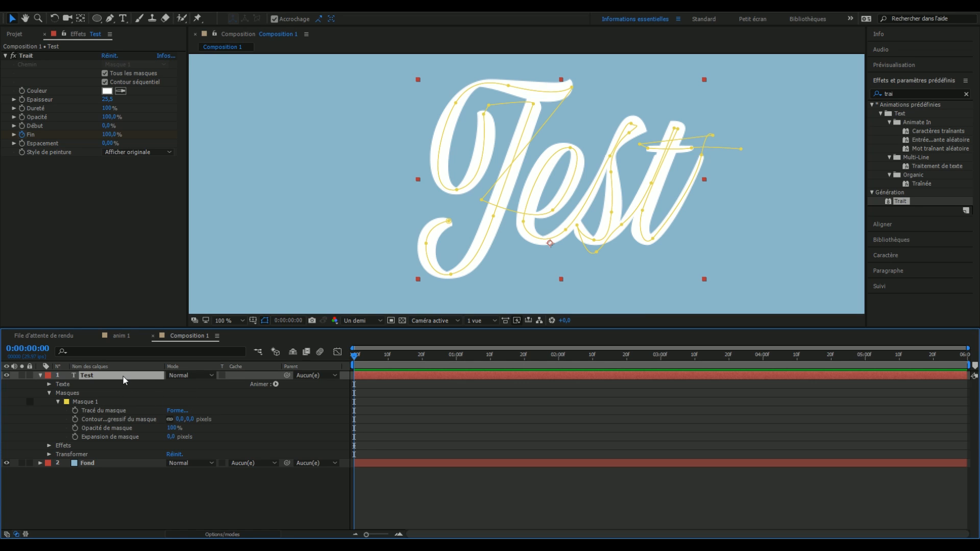
pyautogui.press('u')
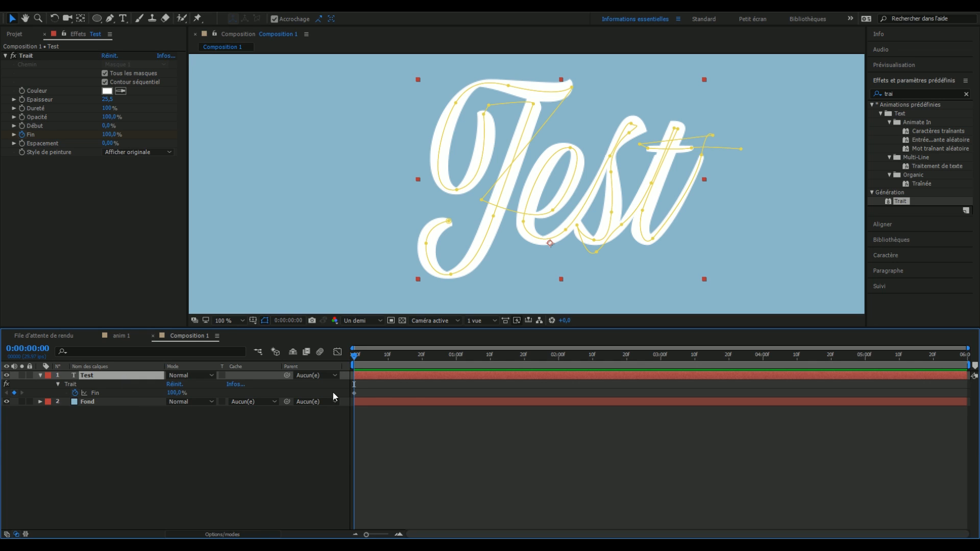
pyautogui.moveTo(354, 394); pyautogui.dragTo(661, 396)
# Set Fin to 0 % at the start of the composition and check the reveal up to the 3-second keyframe.
pyautogui.click(389, 361)
pyautogui.moveTo(391, 363); pyautogui.dragTo(349, 365)
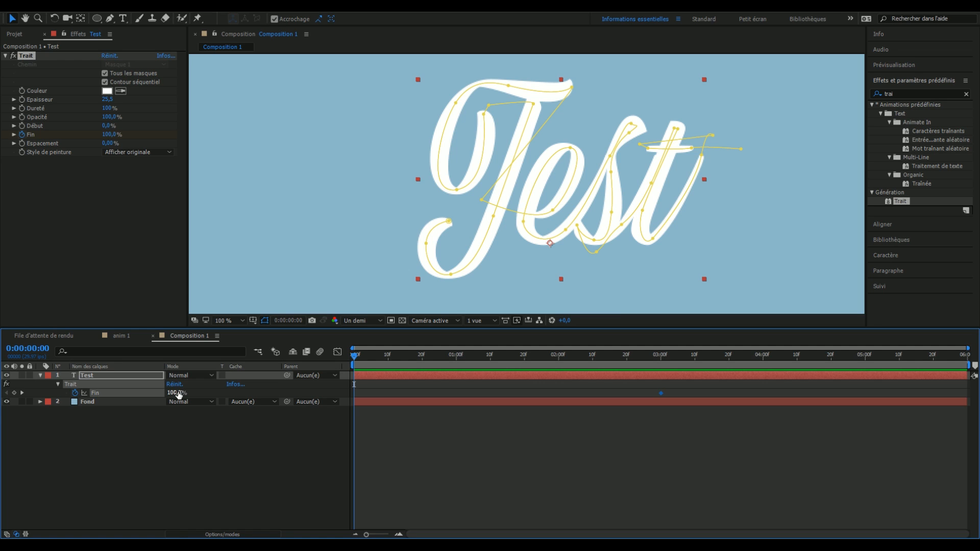
pyautogui.moveTo(179, 394); pyautogui.dragTo(107, 400)
pyautogui.click(381, 443)
pyautogui.moveTo(360, 357); pyautogui.dragTo(663, 349)
pyautogui.click(663, 394)
pyautogui.click(661, 393)
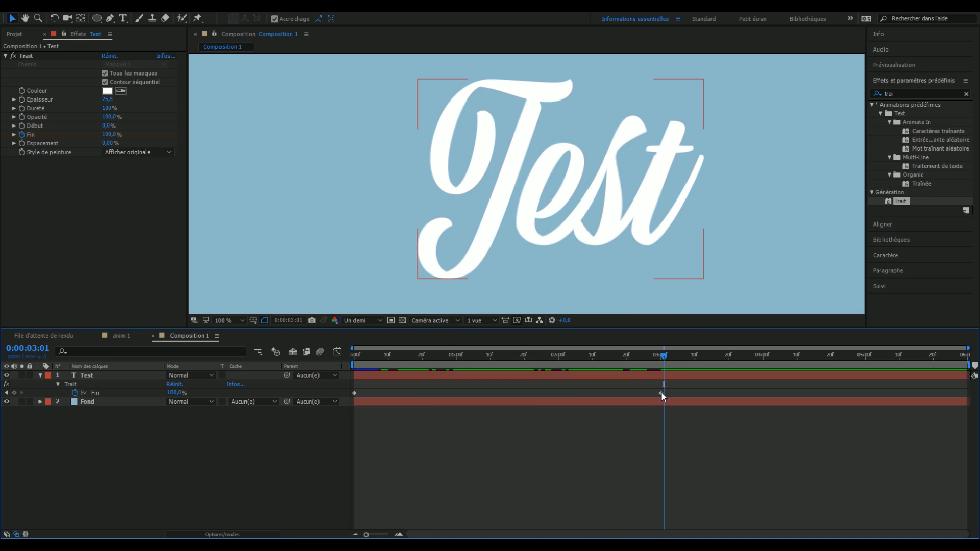
pyautogui.click(522, 451)
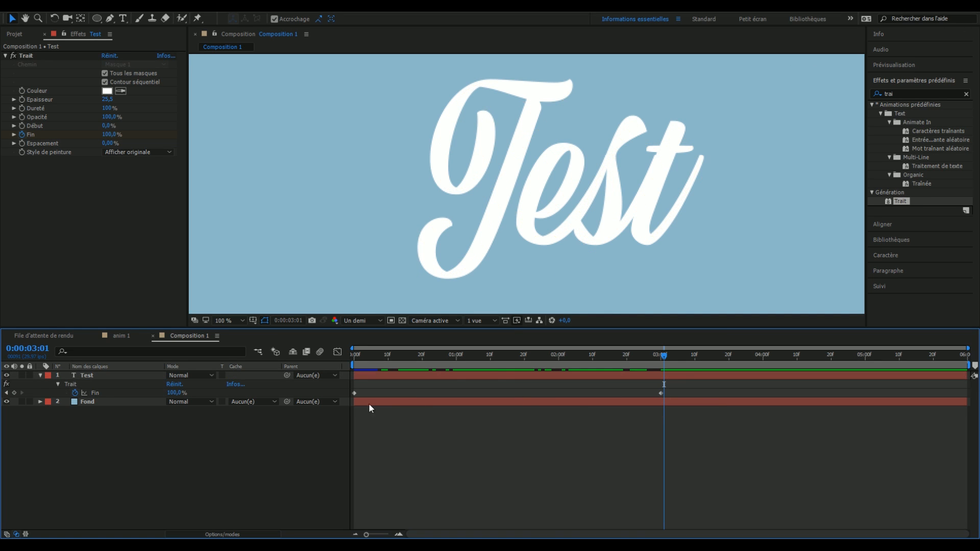
pyautogui.scroll(-2, 509, 250)
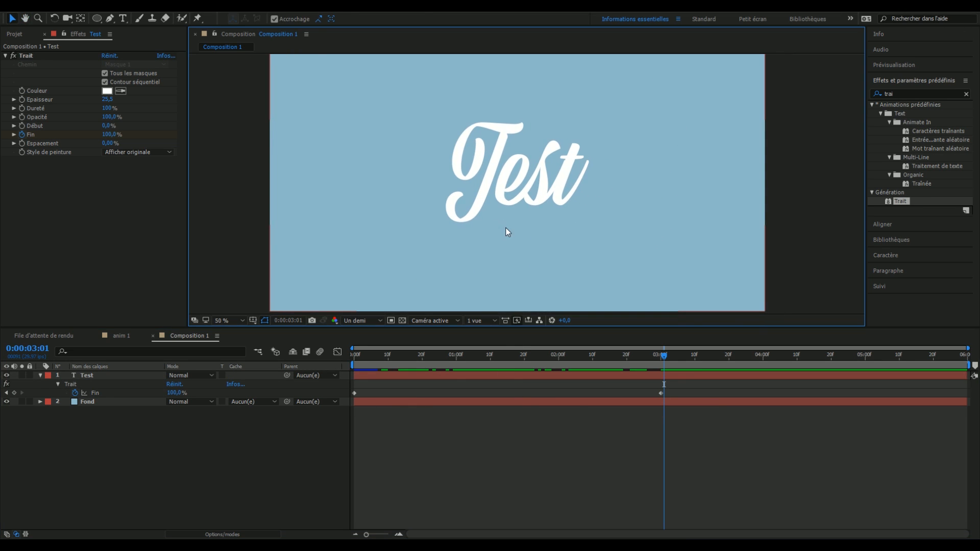
# Switch to the anim 1 composition and preview its lettering animation as a reference.
pyautogui.click(409, 376)
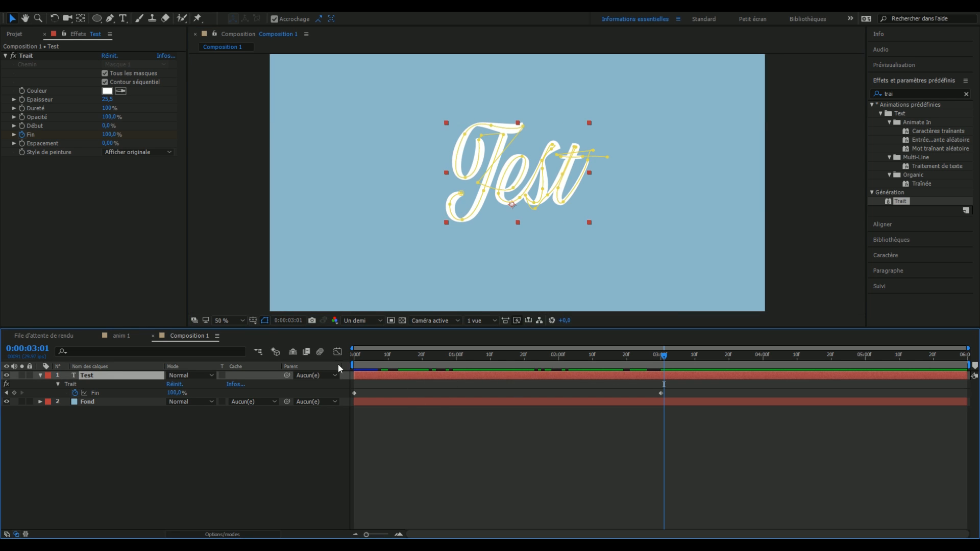
pyautogui.click(124, 336)
pyautogui.moveTo(393, 366)
pyautogui.mouseDown()
pyautogui.moveTo(335, 371)
pyautogui.moveTo(396, 366)
pyautogui.mouseUp()
pyautogui.press('space')
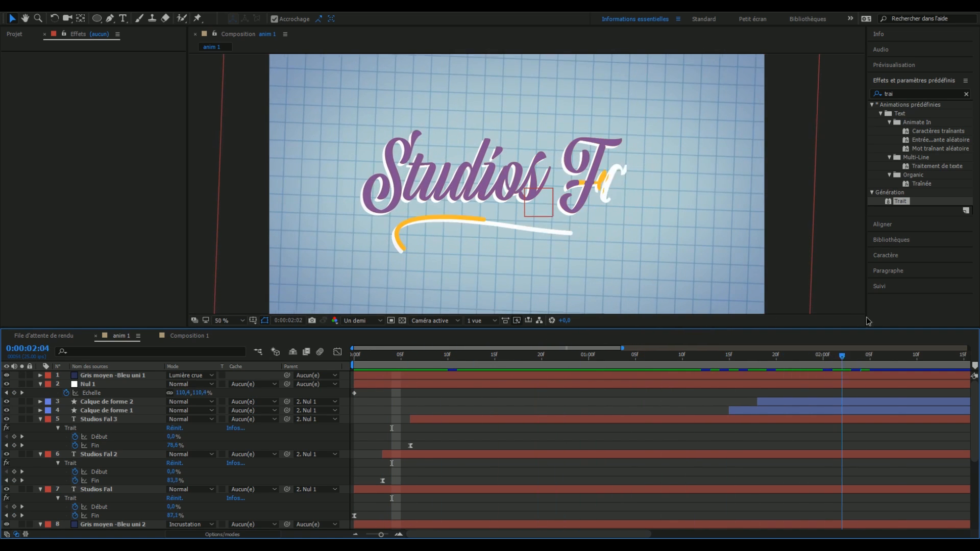
# Return to Composition 1 and apply Lissage de vitesse to both Fin keyframes of the "Test" layer.
pyautogui.click(189, 336)
pyautogui.moveTo(428, 355); pyautogui.dragTo(590, 356)
pyautogui.moveTo(672, 386); pyautogui.dragTo(356, 396)
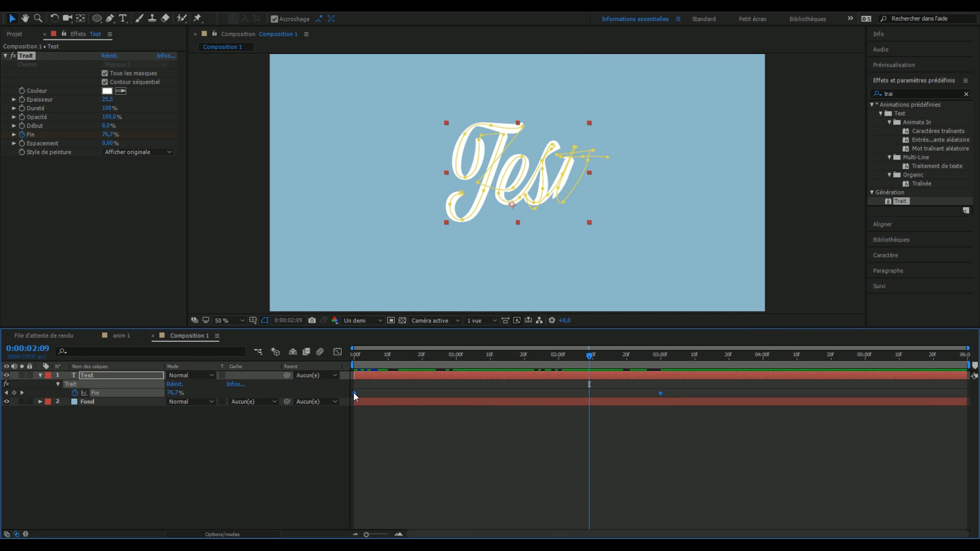
pyautogui.rightClick(355, 396)
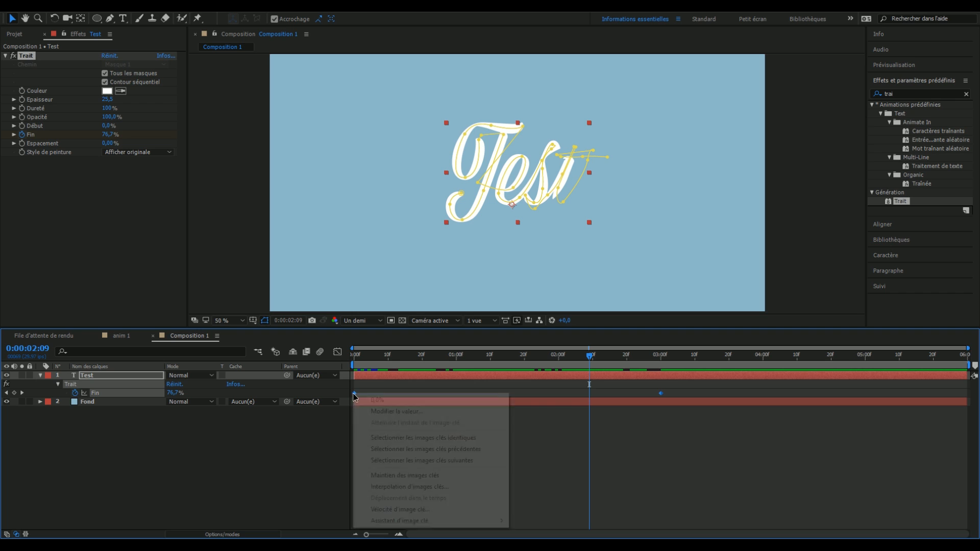
pyautogui.moveTo(449, 521)
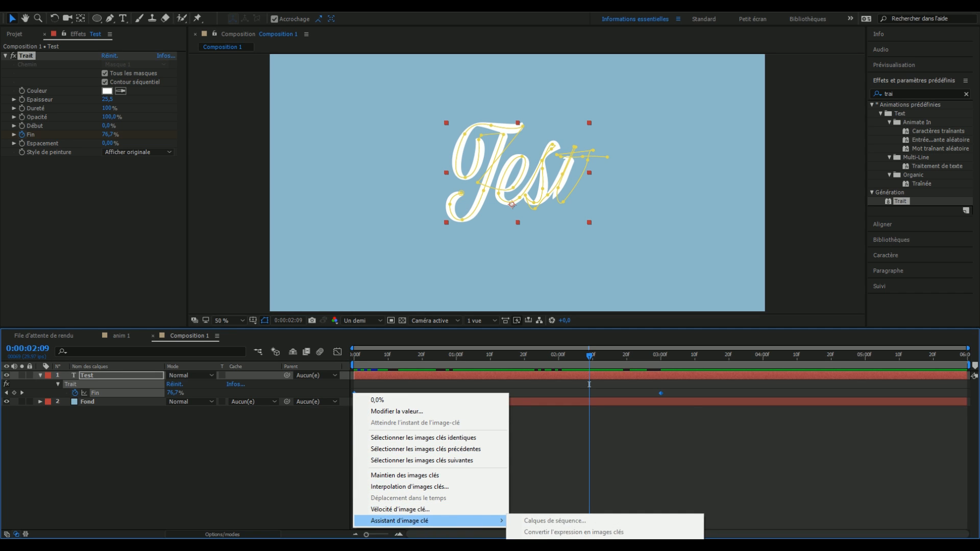
pyautogui.click(587, 550)
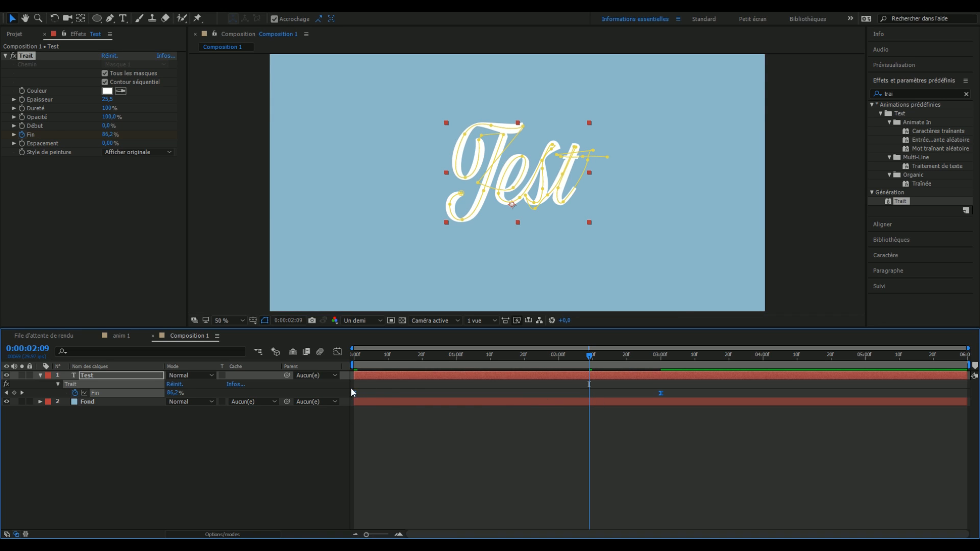
# Lengthen the ease handles of both Fin keyframes on the speed graph, mostly the end one, for a slower finish.
pyautogui.click(338, 352)
pyautogui.click(661, 504)
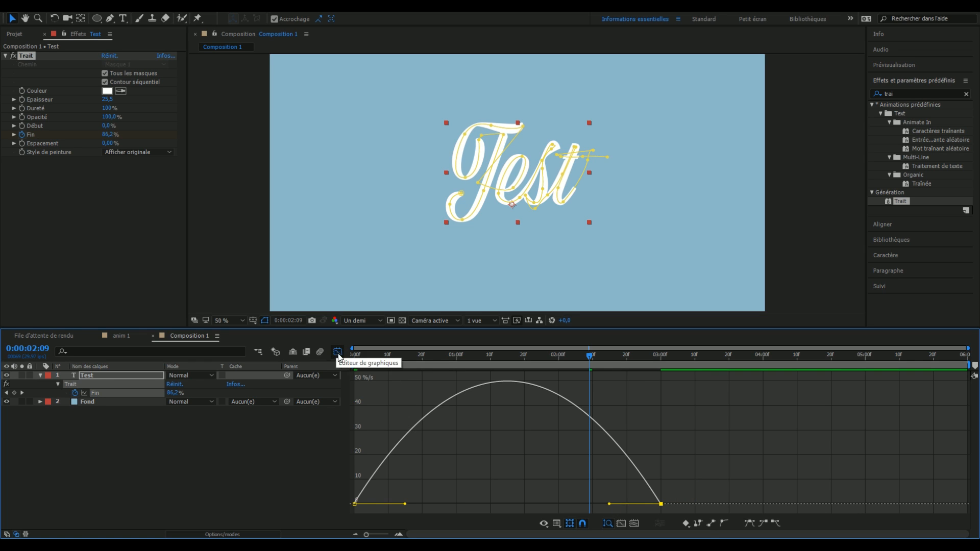
pyautogui.moveTo(609, 505); pyautogui.dragTo(576, 505)
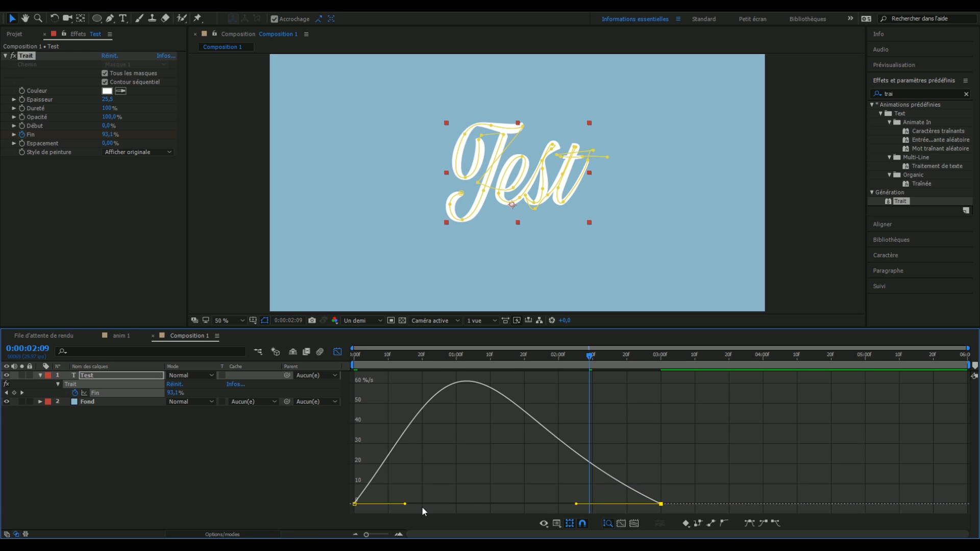
pyautogui.moveTo(406, 505); pyautogui.dragTo(415, 504)
# Play the eased "Test" reveal from the start of the composition.
pyautogui.moveTo(387, 356); pyautogui.dragTo(263, 366)
pyautogui.click(724, 404)
pyautogui.press('space')
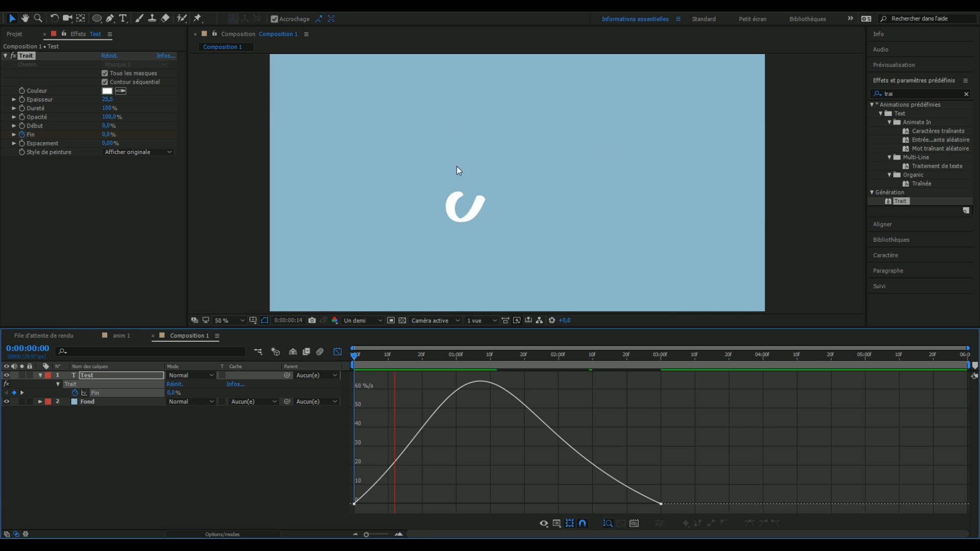
pyautogui.press('space')
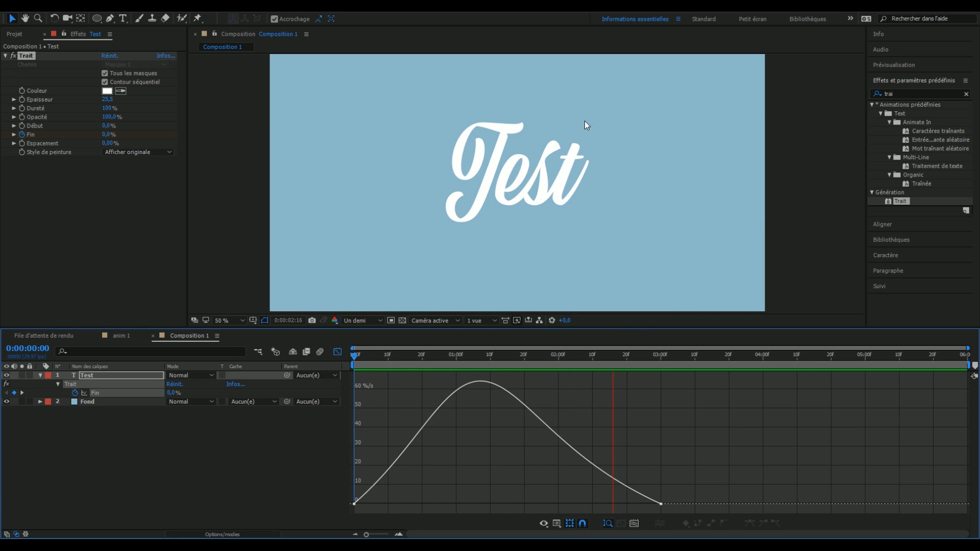
pyautogui.press('space')
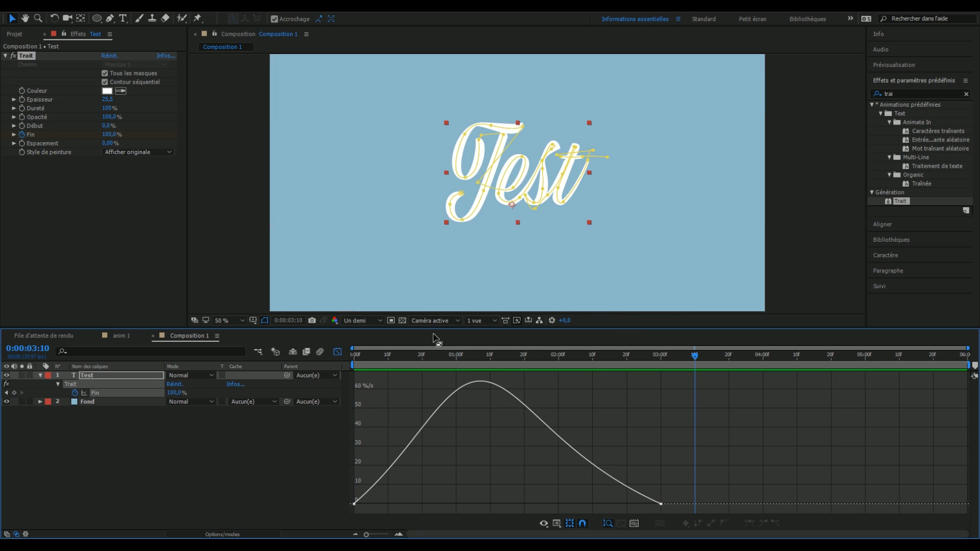
# Stretch the end keyframe's ease handle further toward the start for a stronger slowdown, and check the reveal in the timeline.
pyautogui.click(661, 505)
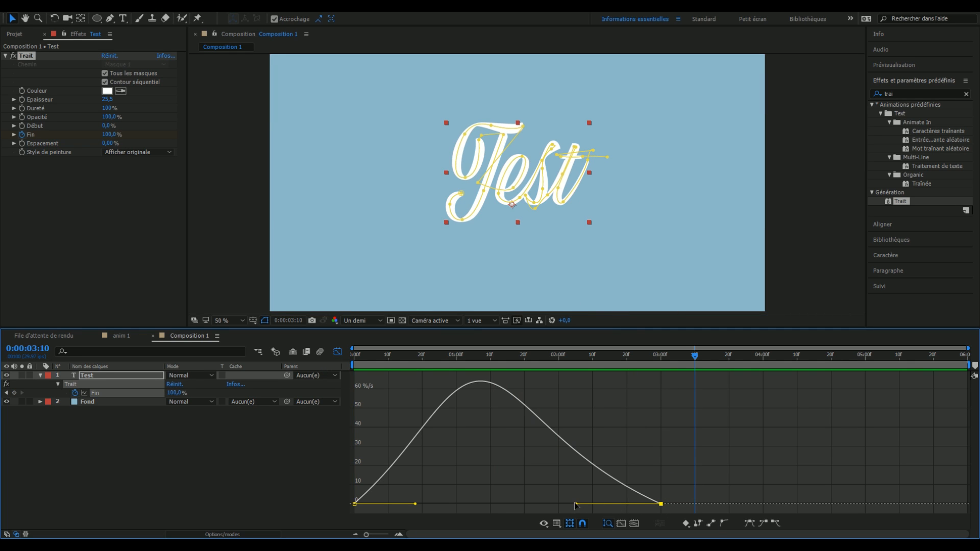
pyautogui.moveTo(576, 506); pyautogui.dragTo(534, 504)
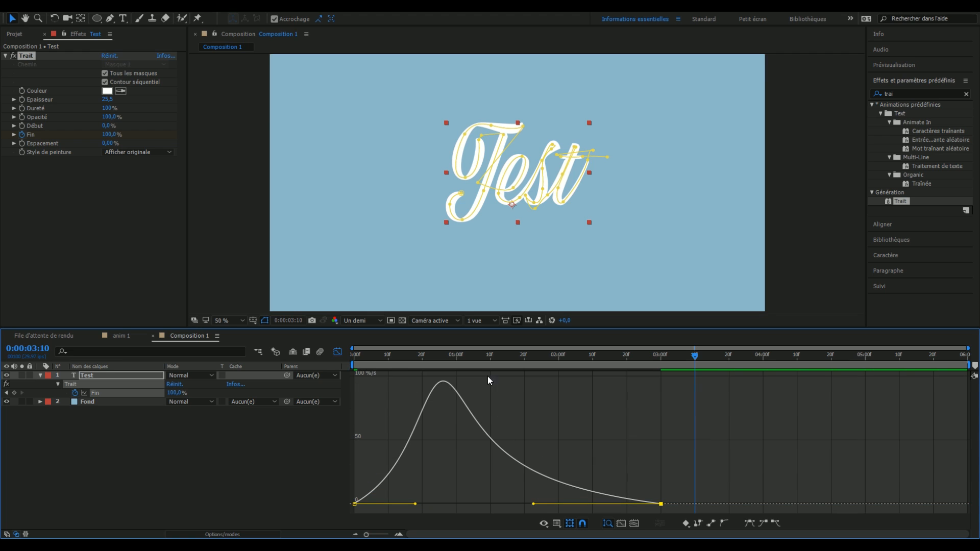
pyautogui.moveTo(482, 357)
pyautogui.mouseDown()
pyautogui.moveTo(356, 356)
pyautogui.moveTo(667, 366)
pyautogui.moveTo(357, 367)
pyautogui.moveTo(485, 388)
pyautogui.moveTo(643, 393)
pyautogui.moveTo(595, 409)
pyautogui.moveTo(408, 393)
pyautogui.moveTo(547, 422)
pyautogui.mouseUp()
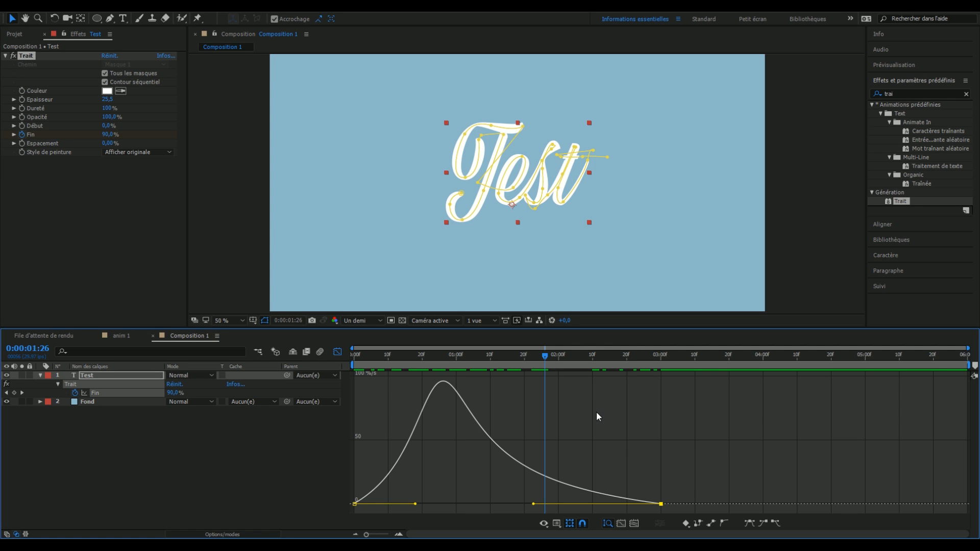
pyautogui.moveTo(598, 378)
pyautogui.mouseDown()
pyautogui.moveTo(591, 388)
pyautogui.moveTo(633, 399)
pyautogui.moveTo(357, 408)
pyautogui.moveTo(510, 401)
pyautogui.moveTo(583, 391)
pyautogui.moveTo(617, 370)
pyautogui.moveTo(695, 366)
pyautogui.moveTo(646, 385)
pyautogui.moveTo(669, 390)
pyautogui.moveTo(411, 396)
pyautogui.moveTo(560, 412)
pyautogui.moveTo(367, 380)
pyautogui.moveTo(565, 378)
pyautogui.moveTo(363, 378)
pyautogui.moveTo(623, 378)
pyautogui.moveTo(342, 403)
pyautogui.moveTo(611, 407)
pyautogui.mouseUp()
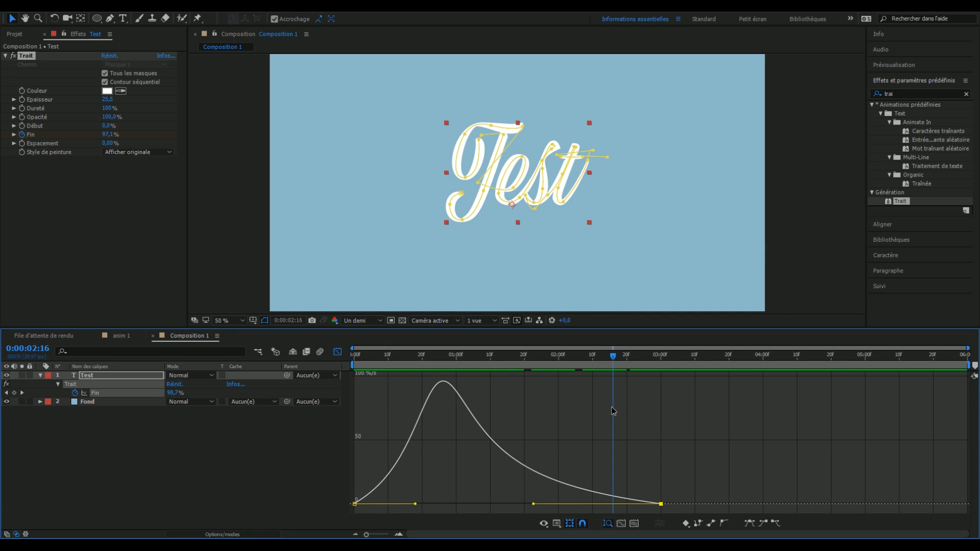
pyautogui.click(337, 352)
pyautogui.moveTo(582, 357)
pyautogui.mouseDown()
pyautogui.moveTo(353, 356)
pyautogui.moveTo(641, 356)
pyautogui.mouseUp()
pyautogui.click(433, 446)
pyautogui.click(133, 378)
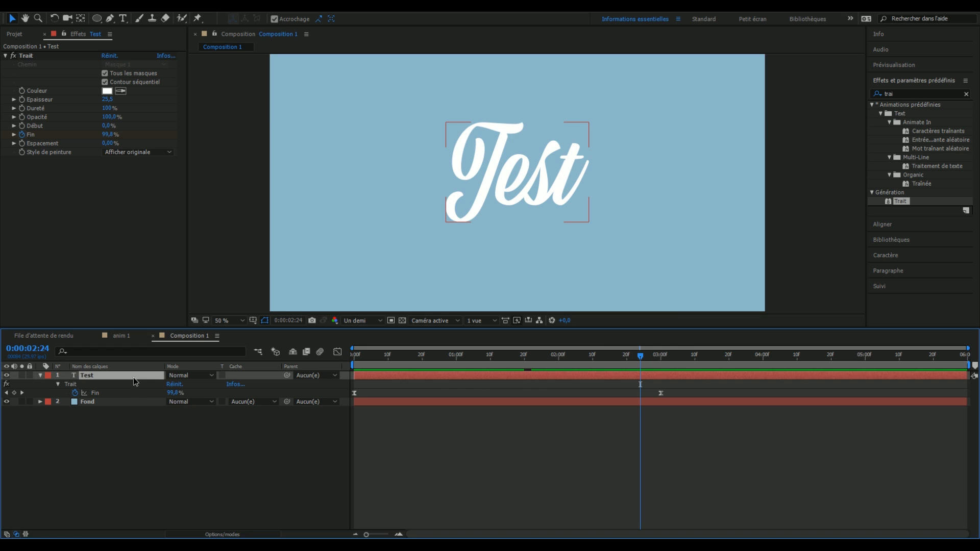
pyautogui.hotkey('ctrl', 'd')
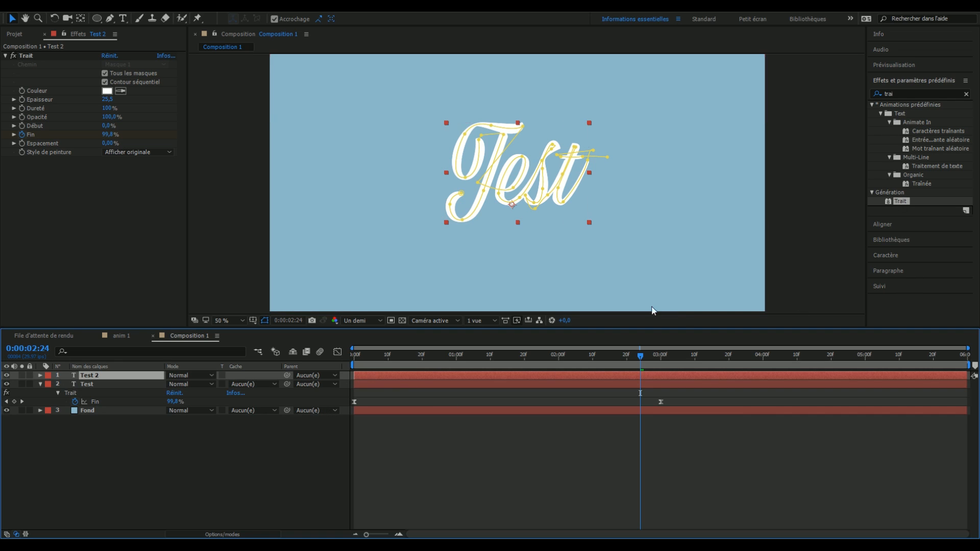
pyautogui.click(115, 386)
pyautogui.click(104, 376)
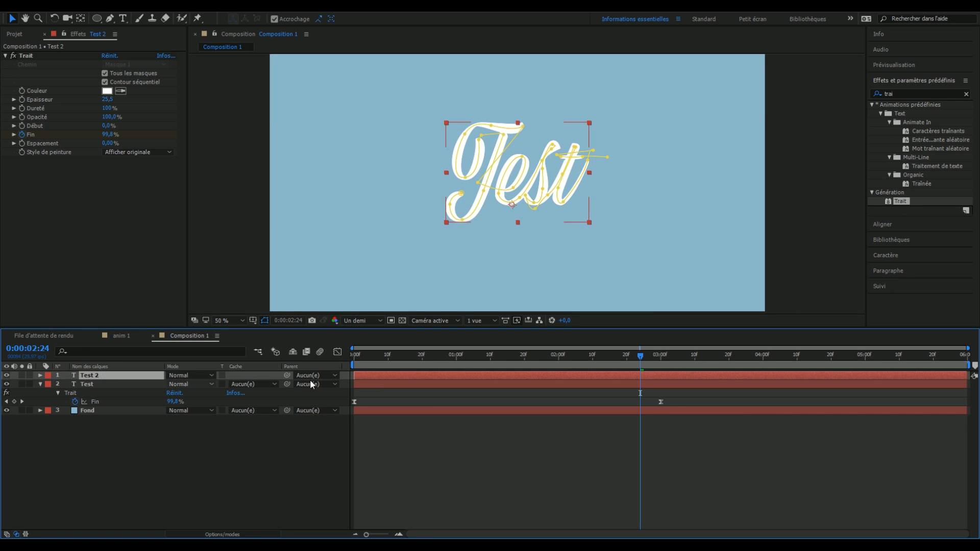
pyautogui.press('Delete')
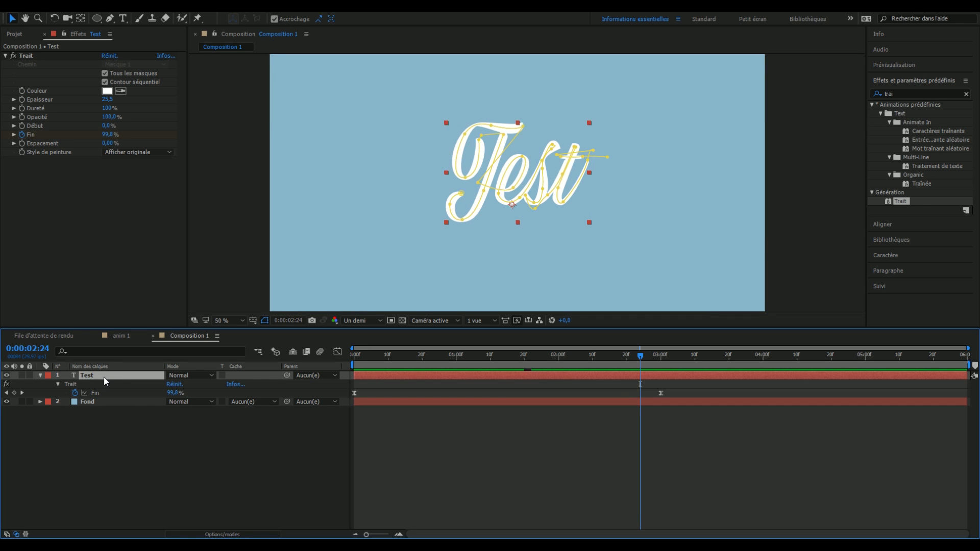
# Duplicate the "Test" layer above the original.
pyautogui.moveTo(649, 355)
pyautogui.mouseDown()
pyautogui.moveTo(669, 356)
pyautogui.moveTo(381, 363)
pyautogui.mouseUp()
pyautogui.press('space')
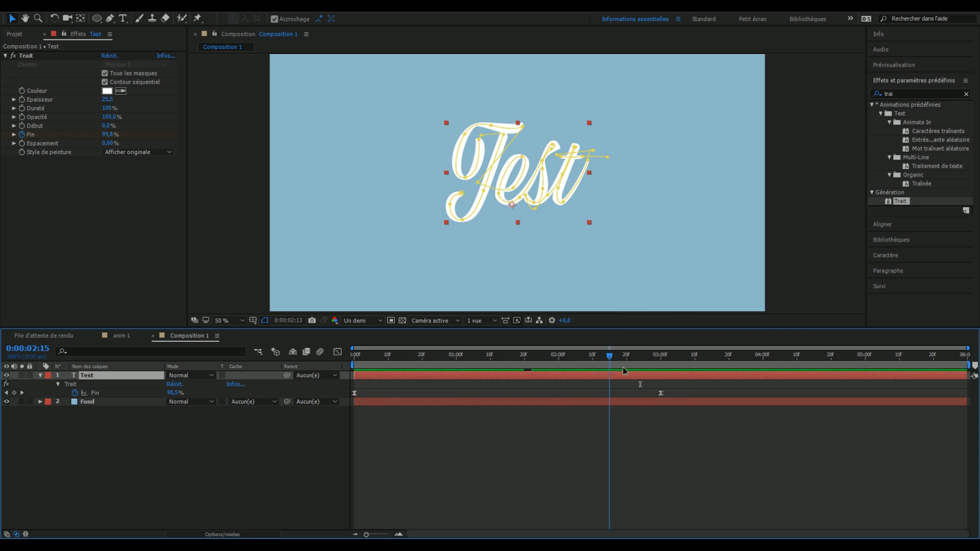
pyautogui.rightClick(99, 376)
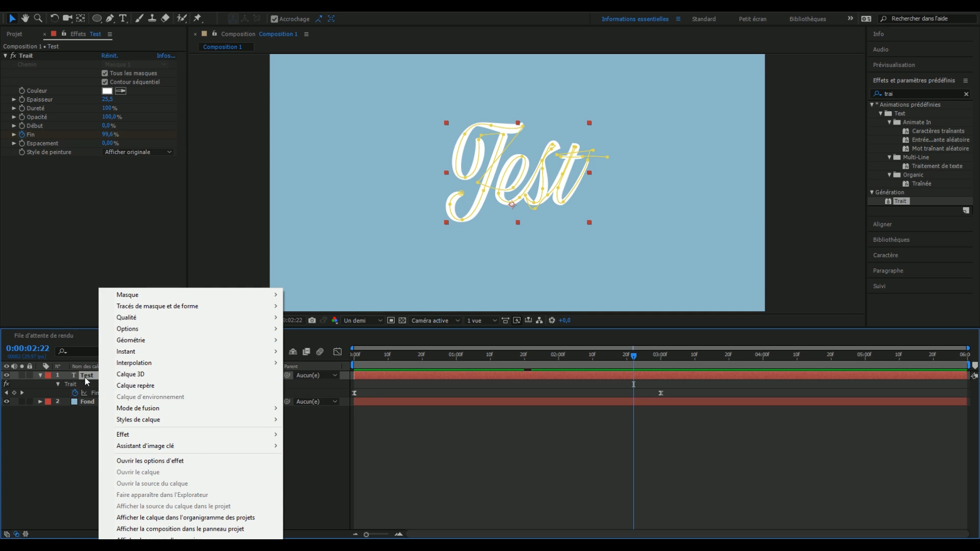
pyautogui.click(85, 379)
pyautogui.click(34, 7)
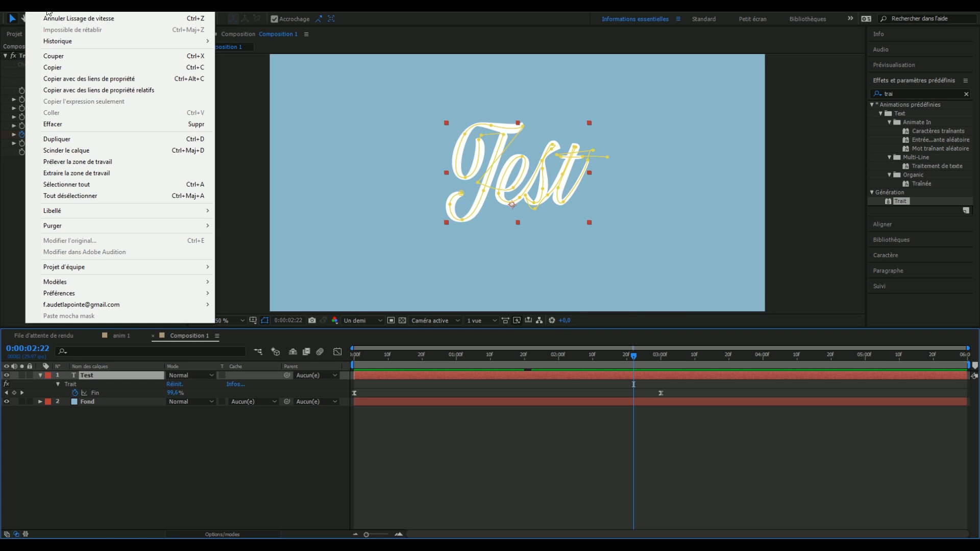
pyautogui.click(95, 135)
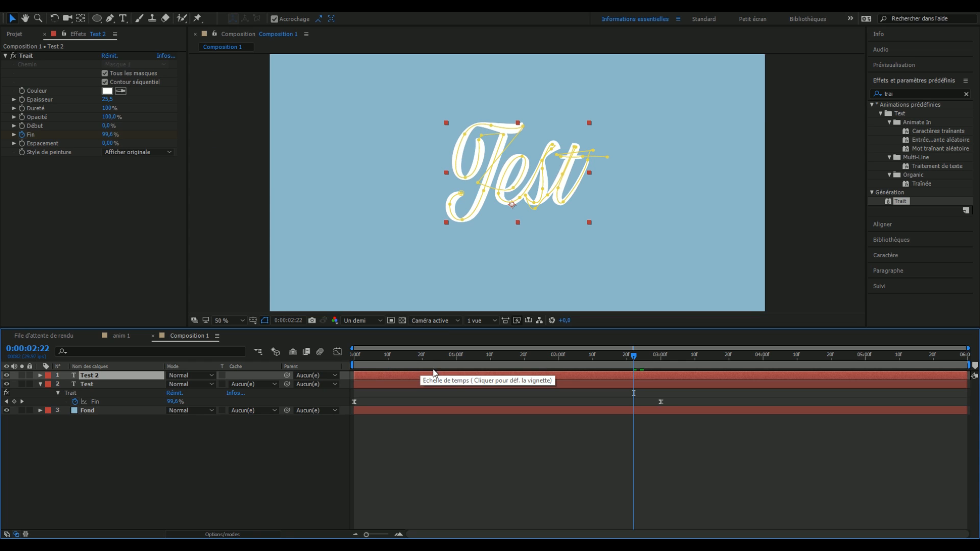
# Set the text fill of the duplicated Test 2 layer to yellow #FFCB2B.
pyautogui.press('space')
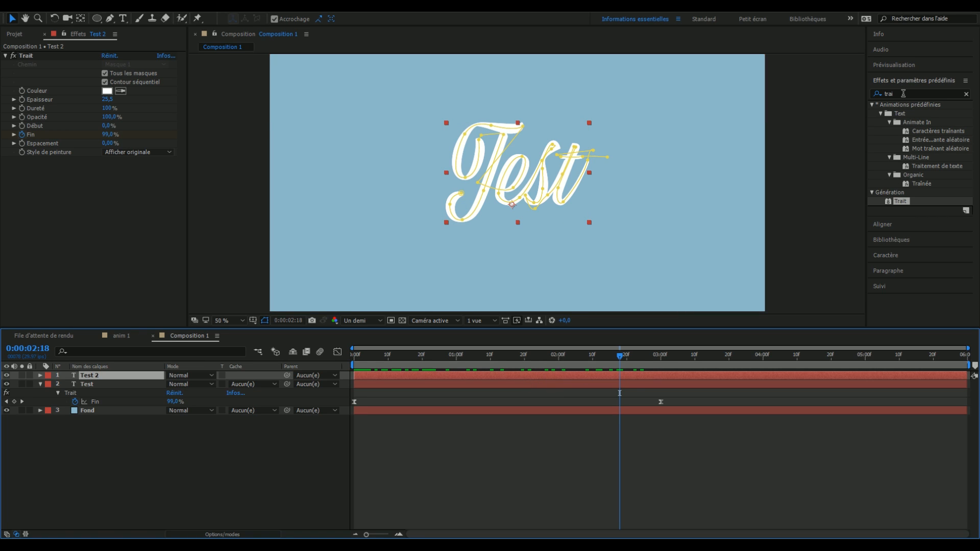
pyautogui.click(908, 256)
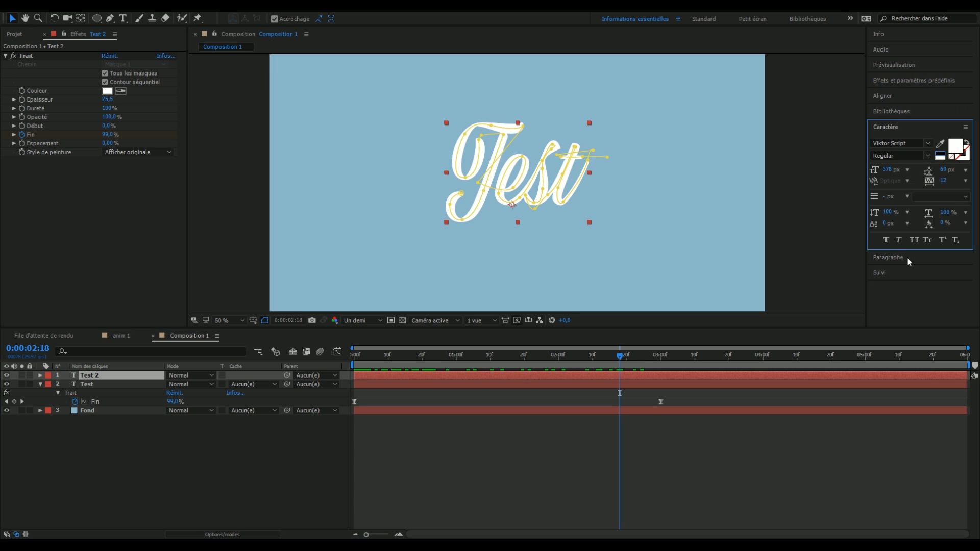
pyautogui.click(955, 147)
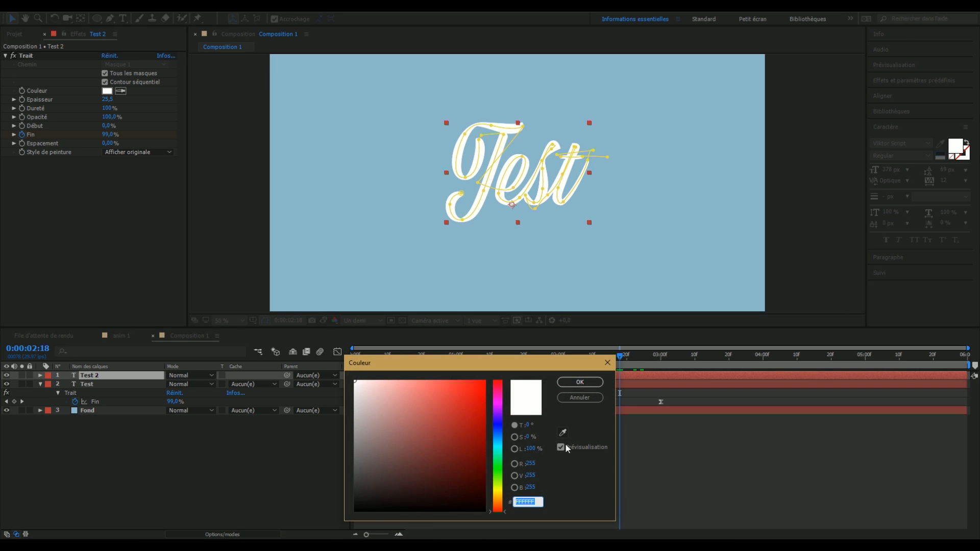
pyautogui.click(502, 496)
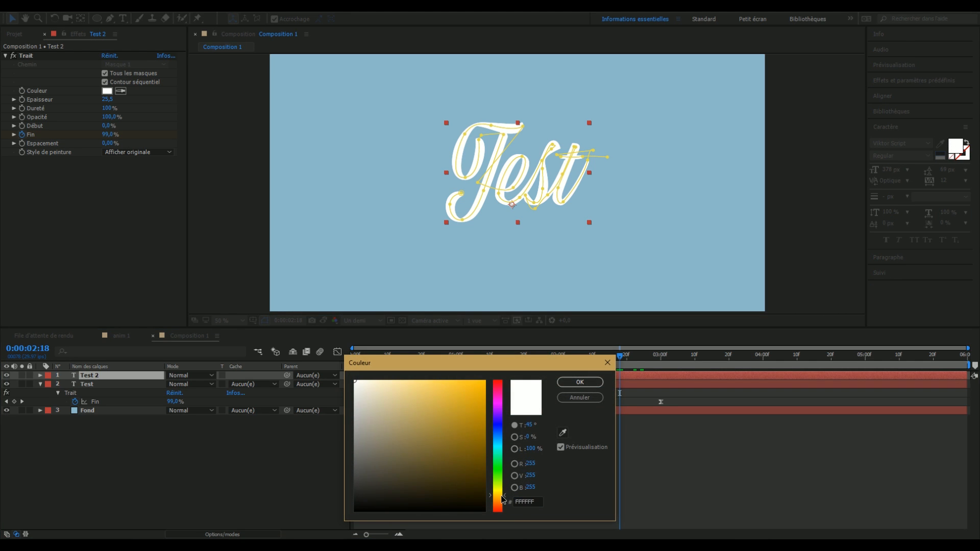
pyautogui.click(477, 381)
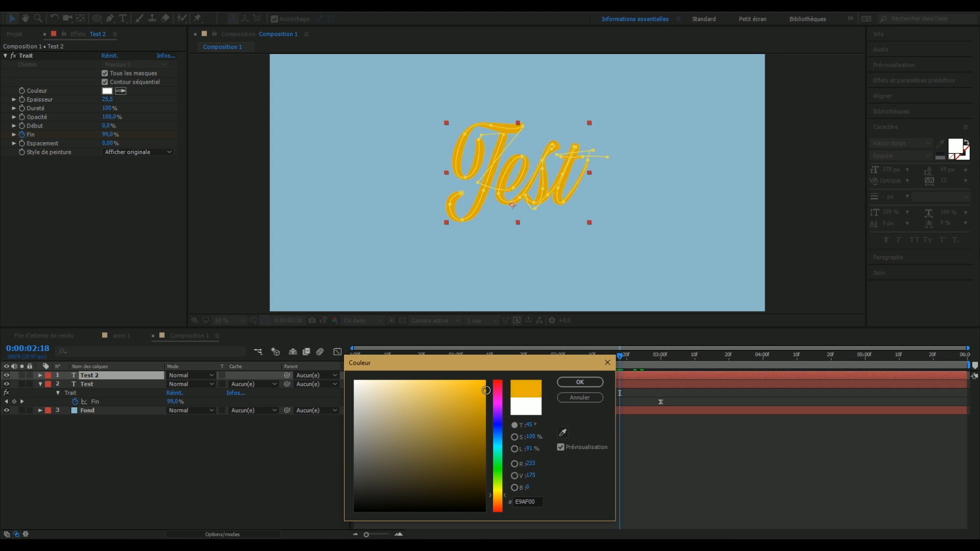
pyautogui.moveTo(477, 380); pyautogui.dragTo(463, 380)
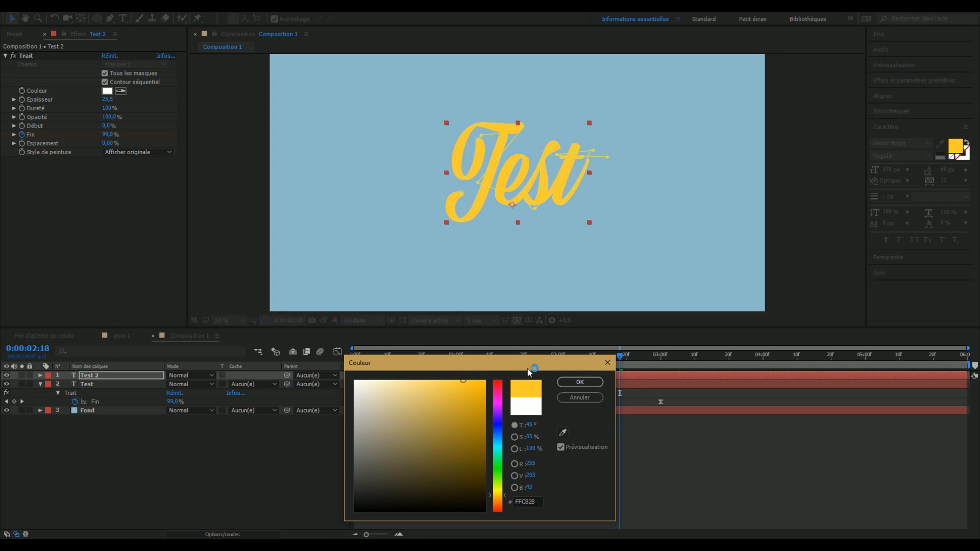
pyautogui.click(591, 383)
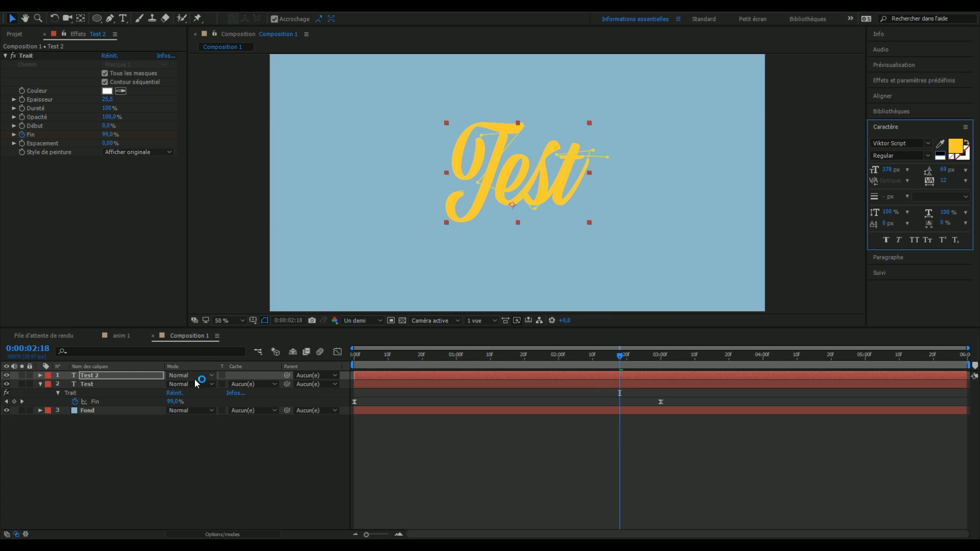
# Scrub through the anim 1 composition to examine how its coloured title layers follow one another, and return to Composition 1.
pyautogui.click(122, 335)
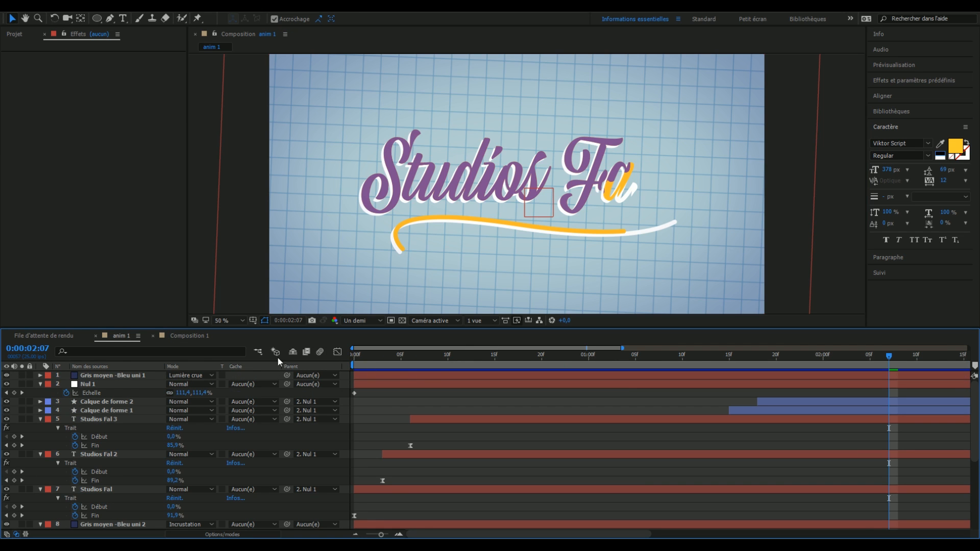
pyautogui.moveTo(431, 366)
pyautogui.mouseDown()
pyautogui.moveTo(394, 360)
pyautogui.moveTo(628, 308)
pyautogui.mouseUp()
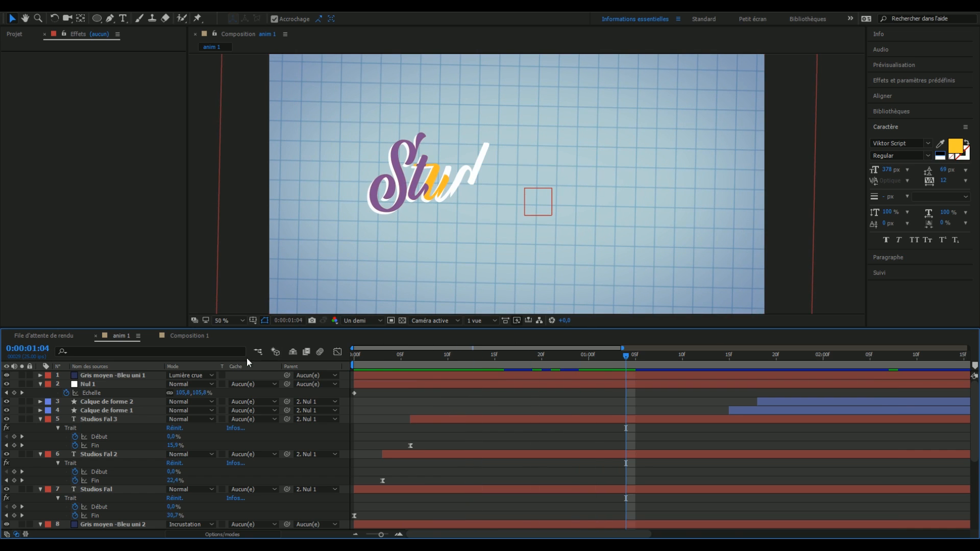
pyautogui.click(188, 337)
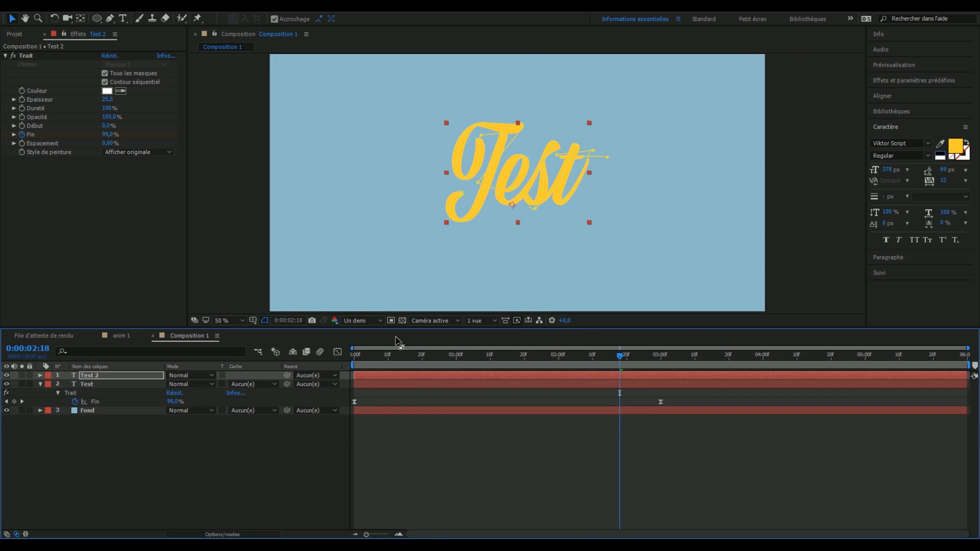
# Delay the yellow Test 2 layer by about three frames and scrub through the reveal.
pyautogui.moveTo(410, 359)
pyautogui.mouseDown()
pyautogui.moveTo(354, 360)
pyautogui.moveTo(477, 361)
pyautogui.moveTo(388, 364)
pyautogui.moveTo(364, 376)
pyautogui.moveTo(377, 376)
pyautogui.moveTo(371, 358)
pyautogui.moveTo(354, 361)
pyautogui.moveTo(421, 361)
pyautogui.moveTo(586, 310)
pyautogui.mouseUp()
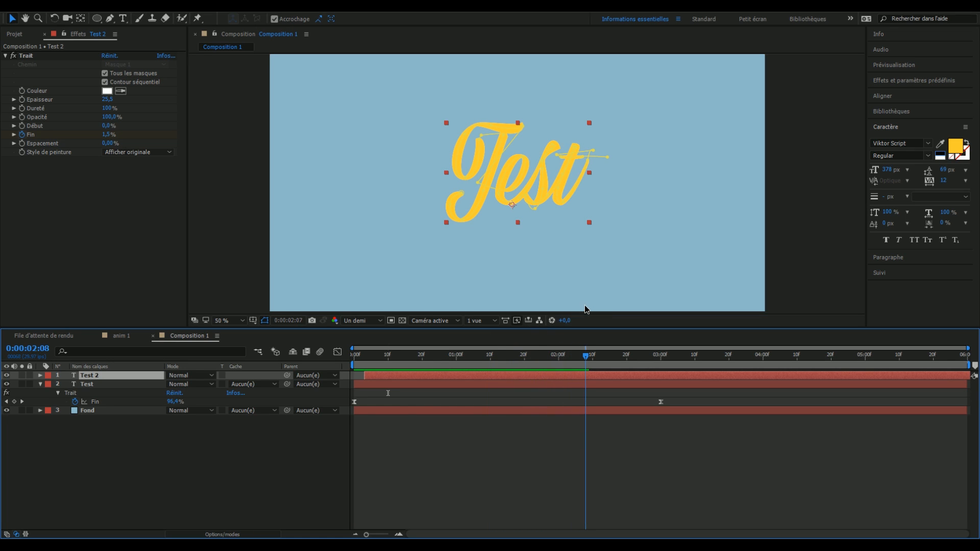
pyautogui.click(389, 431)
# Nudge the white Test layer slightly down and to the left beneath the yellow copy as an offset shadow.
pyautogui.click(375, 387)
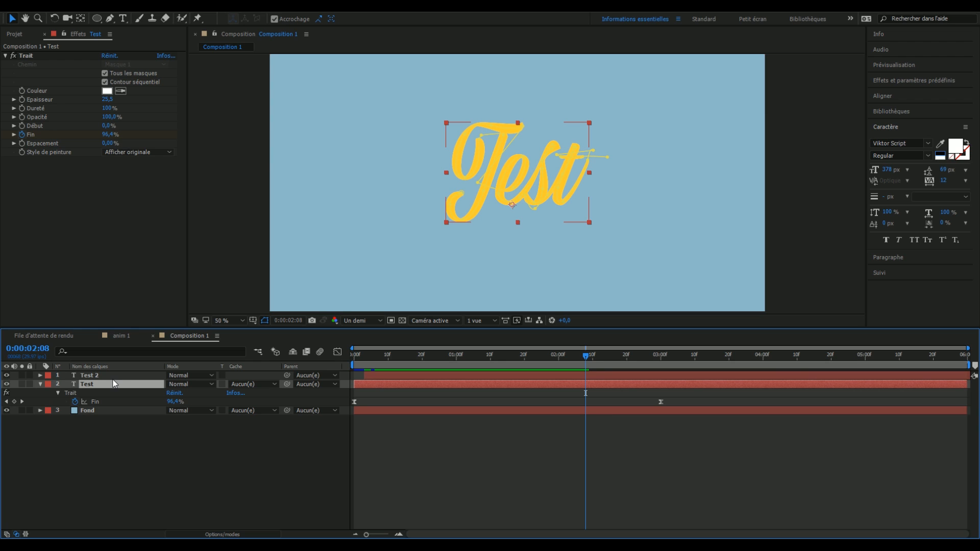
pyautogui.press('Down')
pyautogui.press('Down')
pyautogui.press('Down')
pyautogui.press('Down')
pyautogui.press('Down')
pyautogui.press('Down')
pyautogui.press('Down')
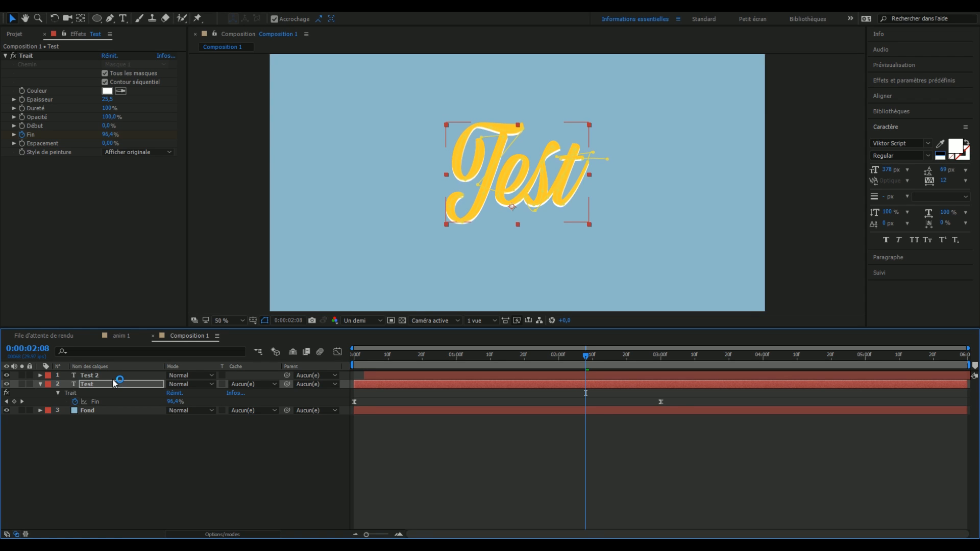
pyautogui.press('Left')
pyautogui.press('Left')
pyautogui.press('Left')
pyautogui.press('Left')
pyautogui.press('Left')
pyautogui.press('Left')
pyautogui.press('Left')
pyautogui.press('Left')
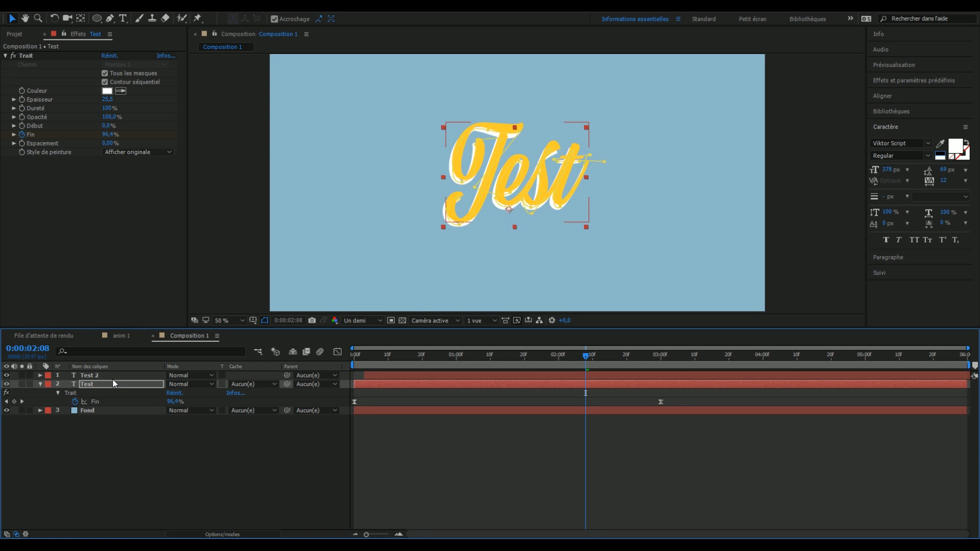
pyautogui.press('Down')
pyautogui.press('Down')
pyautogui.press('Left')
pyautogui.press('Up')
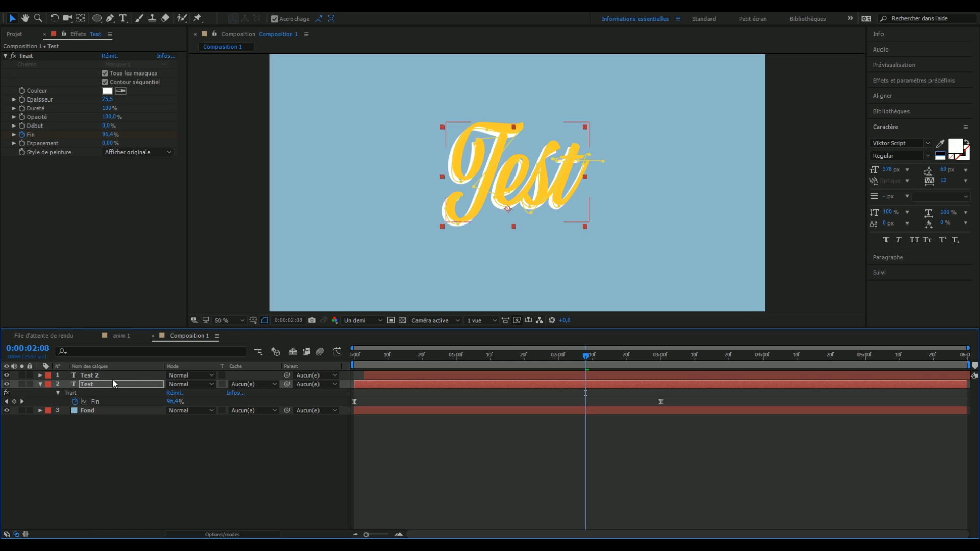
pyautogui.press('Left')
pyautogui.press('Up')
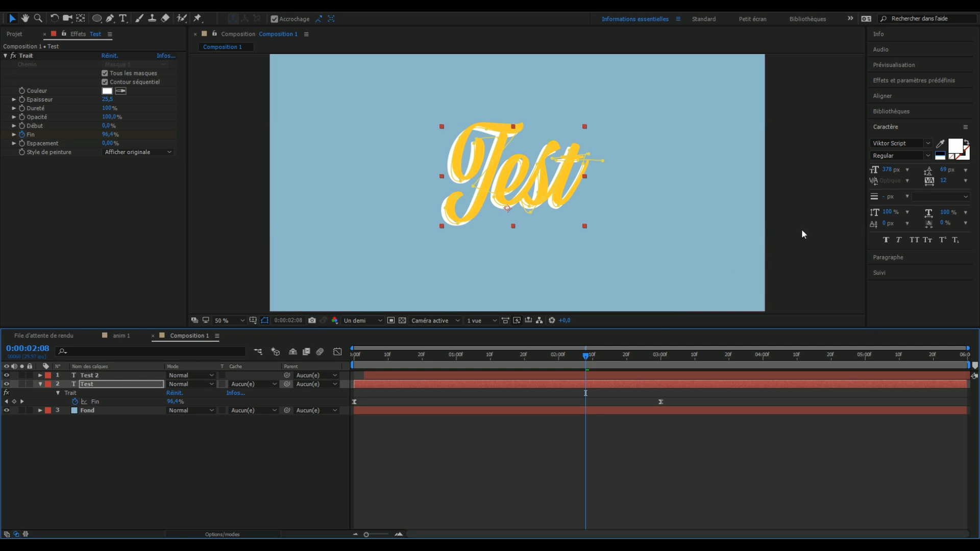
# Try a black fill on the offset Test layer, check it along the timeline, and restore its white fill.
pyautogui.click(942, 152)
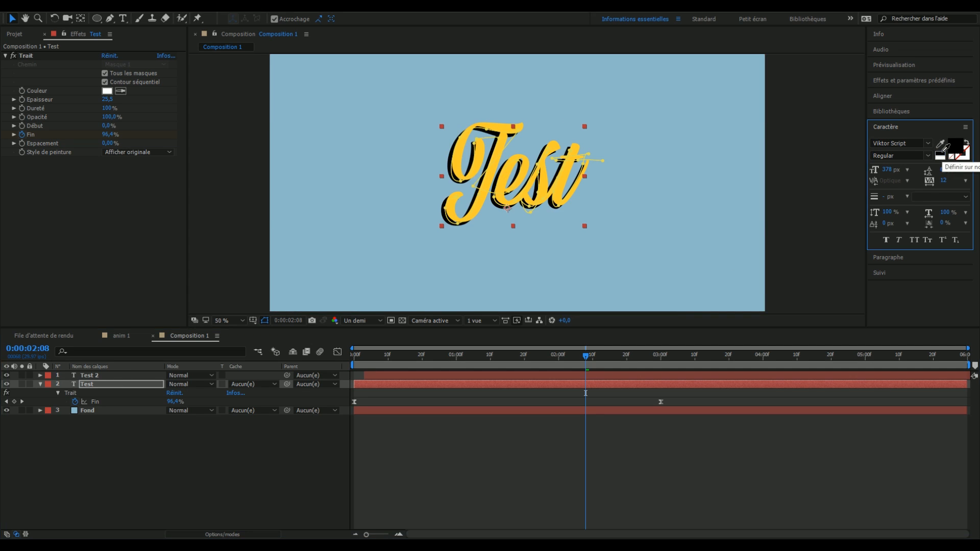
pyautogui.click(539, 443)
pyautogui.moveTo(583, 359)
pyautogui.mouseDown()
pyautogui.moveTo(378, 358)
pyautogui.moveTo(508, 352)
pyautogui.moveTo(558, 308)
pyautogui.moveTo(398, 337)
pyautogui.moveTo(516, 352)
pyautogui.mouseUp()
pyautogui.click(115, 381)
pyautogui.click(120, 381)
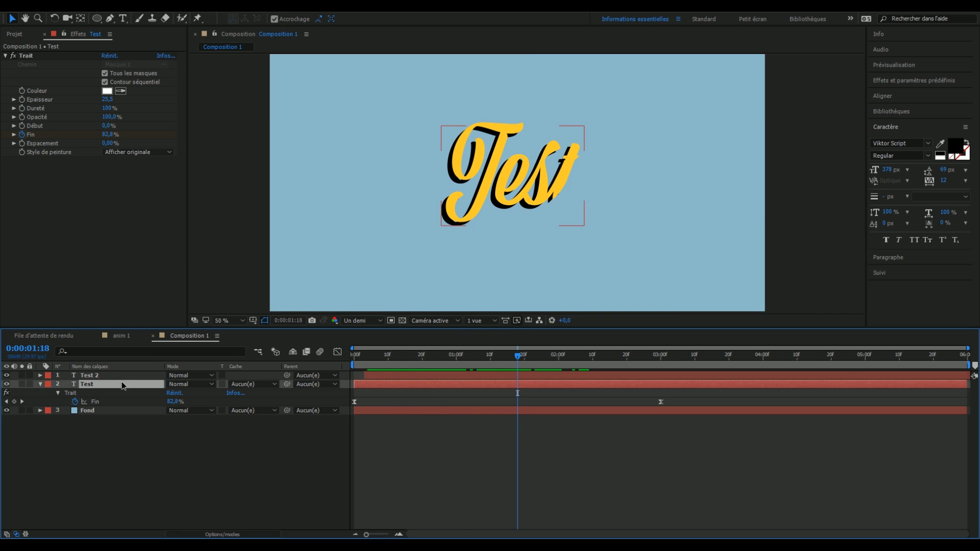
pyautogui.click(944, 154)
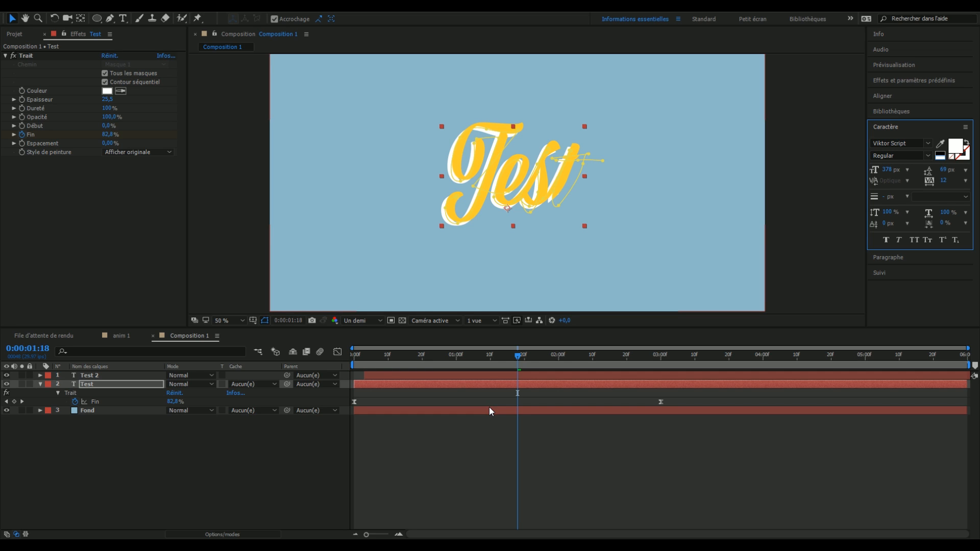
# Scrub the white and yellow reveal and play it from the start of the composition.
pyautogui.moveTo(523, 357)
pyautogui.mouseDown()
pyautogui.moveTo(376, 358)
pyautogui.moveTo(608, 359)
pyautogui.moveTo(629, 371)
pyautogui.mouseUp()
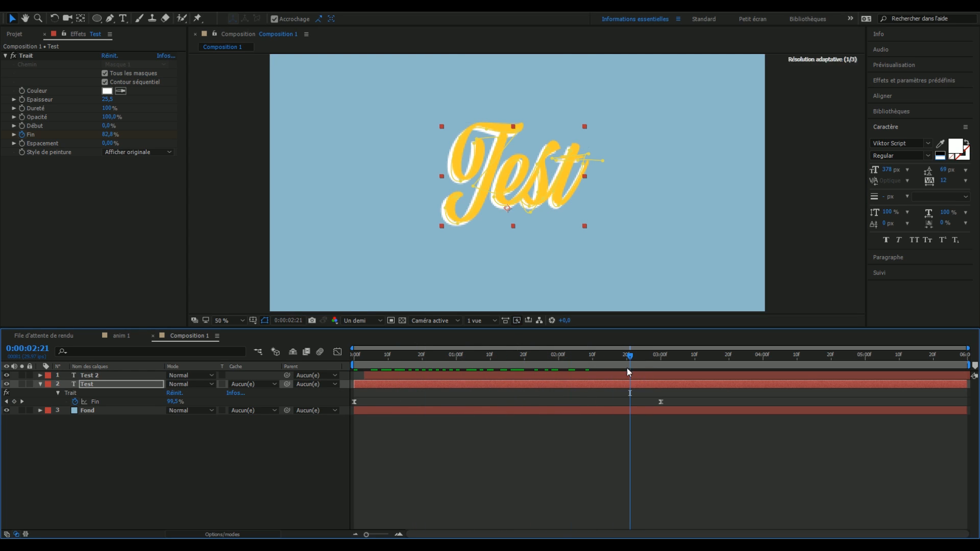
pyautogui.click(98, 377)
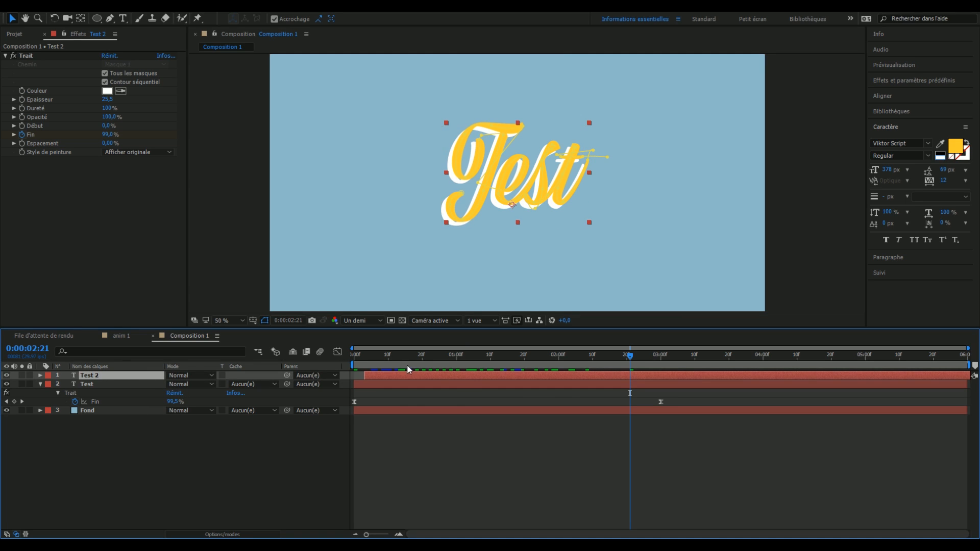
pyautogui.press('Home')
pyautogui.press('space')
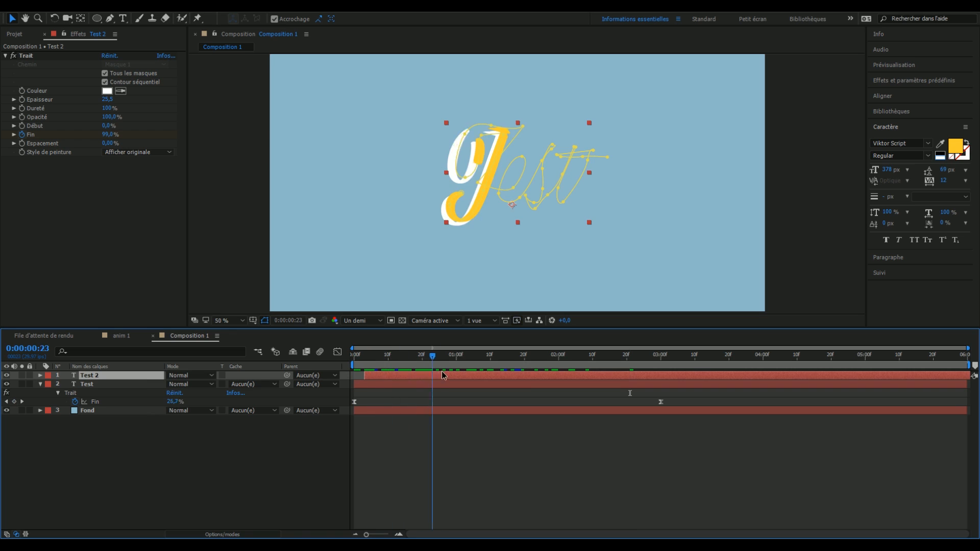
# Duplicate the yellow Test 2 layer, start the copy about three frames after it, and scrub the opening strokes.
pyautogui.hotkey('ctrl', 'd')
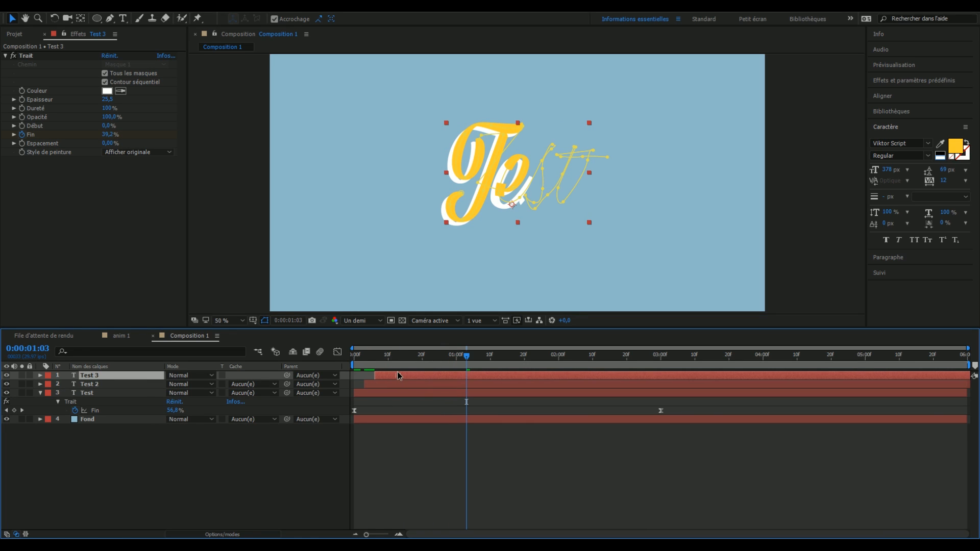
pyautogui.moveTo(371, 356); pyautogui.dragTo(406, 364)
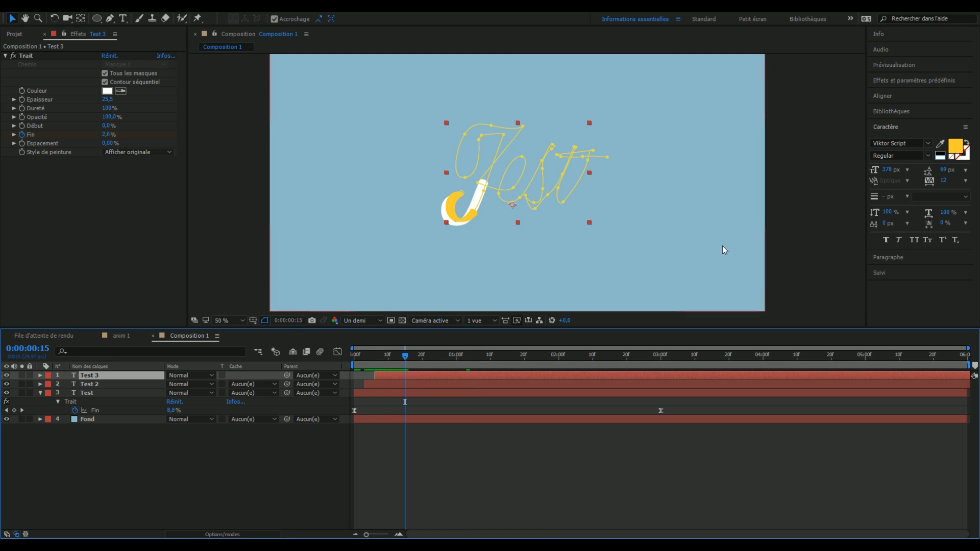
# Set the text fill of the Test 3 layer to purple #AE3FD2.
pyautogui.click(954, 147)
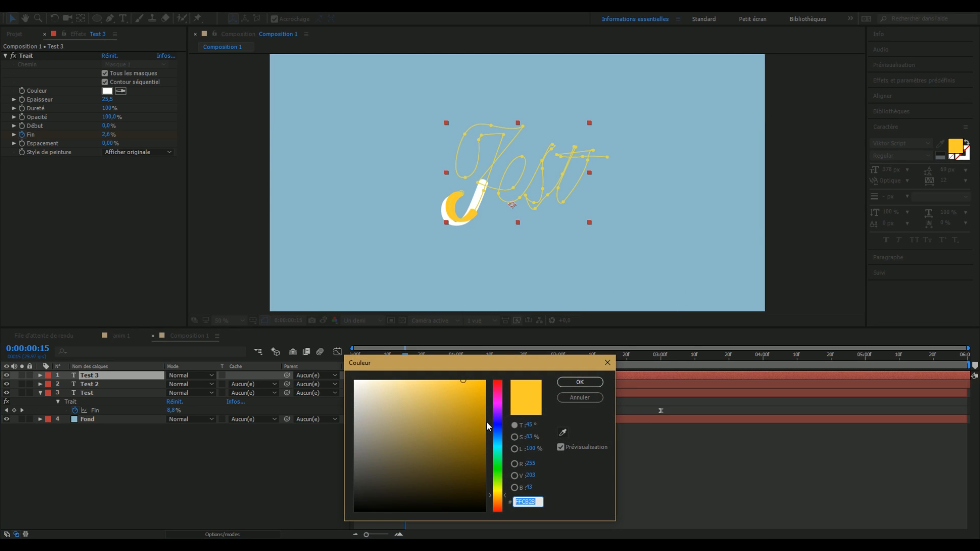
pyautogui.moveTo(503, 483)
pyautogui.mouseDown()
pyautogui.moveTo(500, 404)
pyautogui.moveTo(437, 427)
pyautogui.moveTo(450, 416)
pyautogui.moveTo(446, 404)
pyautogui.mouseUp()
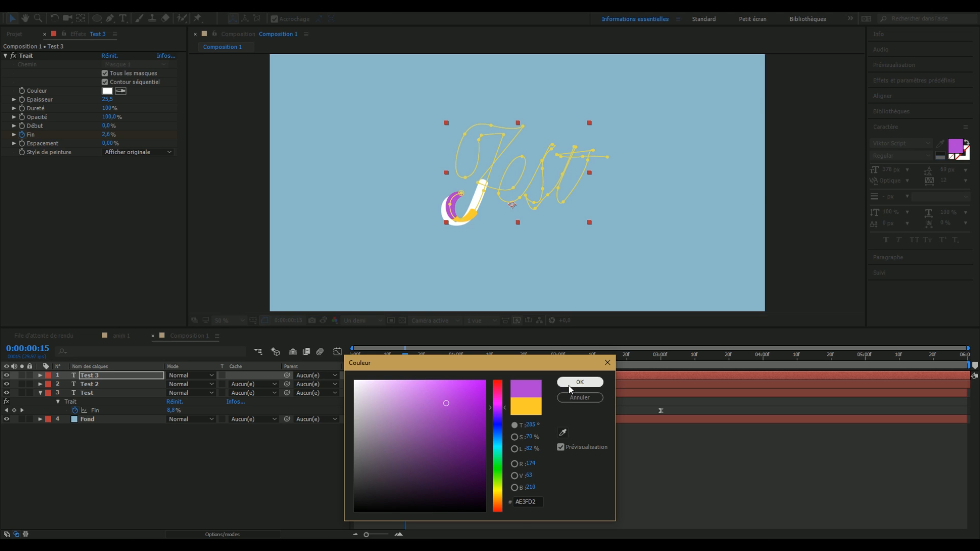
pyautogui.click(569, 383)
# Play the three-colour Test reveal from the start and scrub back through its final strokes.
pyautogui.moveTo(395, 358)
pyautogui.mouseDown()
pyautogui.moveTo(367, 357)
pyautogui.moveTo(460, 358)
pyautogui.mouseUp()
pyautogui.press('space')
pyautogui.moveTo(579, 355); pyautogui.dragTo(333, 356)
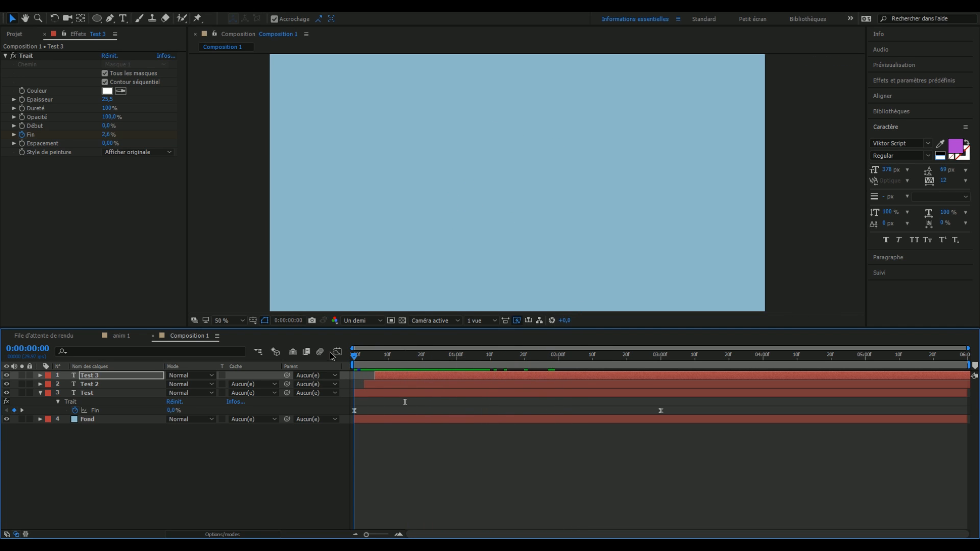
pyautogui.click(416, 430)
pyautogui.press('space')
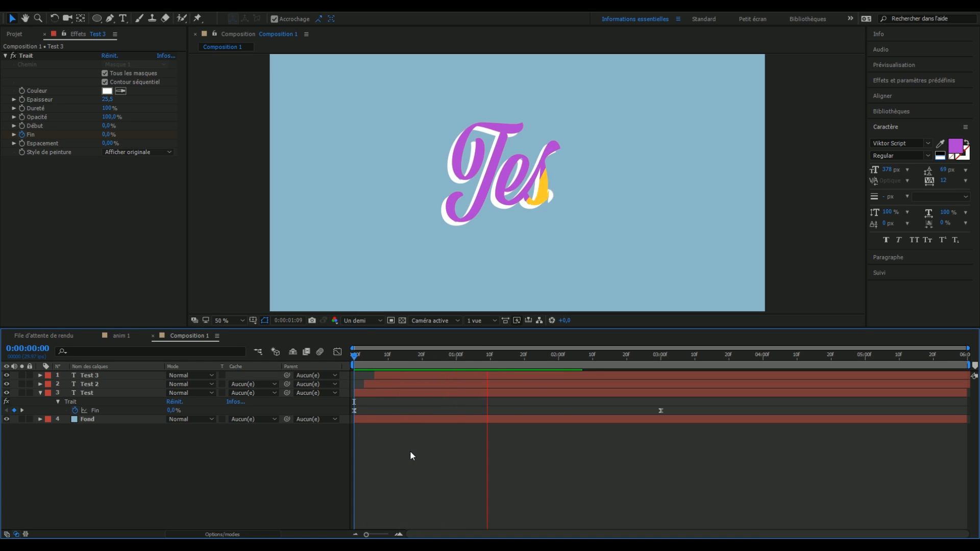
pyautogui.press('space')
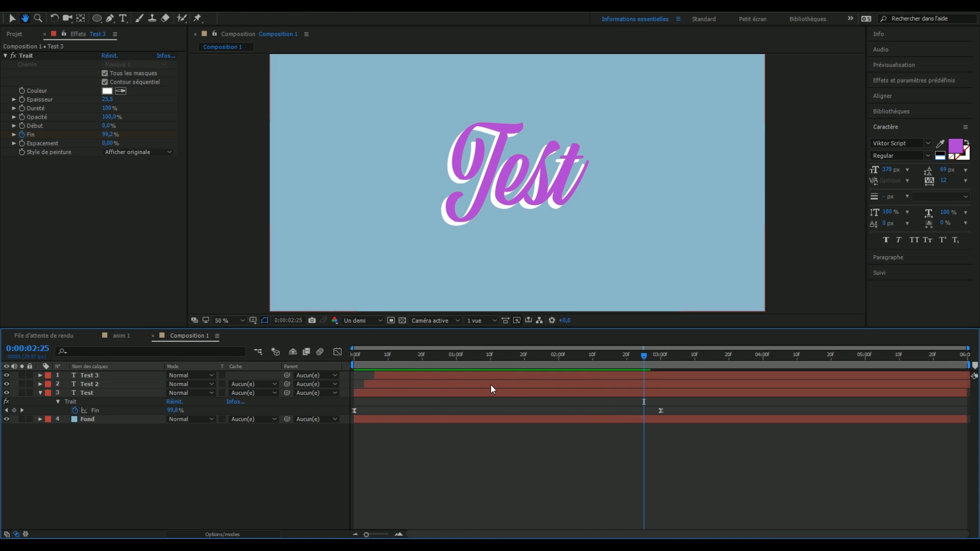
pyautogui.moveTo(458, 354)
pyautogui.mouseDown()
pyautogui.moveTo(806, 371)
pyautogui.moveTo(390, 375)
pyautogui.moveTo(382, 406)
pyautogui.moveTo(526, 391)
pyautogui.moveTo(605, 367)
pyautogui.mouseUp()
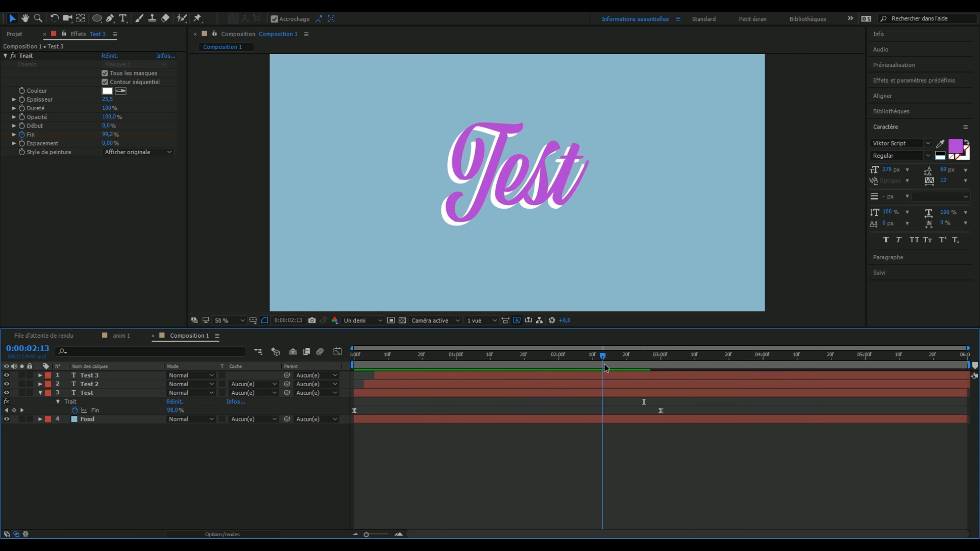
pyautogui.moveTo(500, 353)
pyautogui.mouseDown()
pyautogui.moveTo(359, 393)
pyautogui.moveTo(500, 376)
pyautogui.moveTo(544, 357)
pyautogui.moveTo(553, 337)
pyautogui.moveTo(528, 373)
pyautogui.moveTo(342, 397)
pyautogui.moveTo(450, 392)
pyautogui.mouseUp()
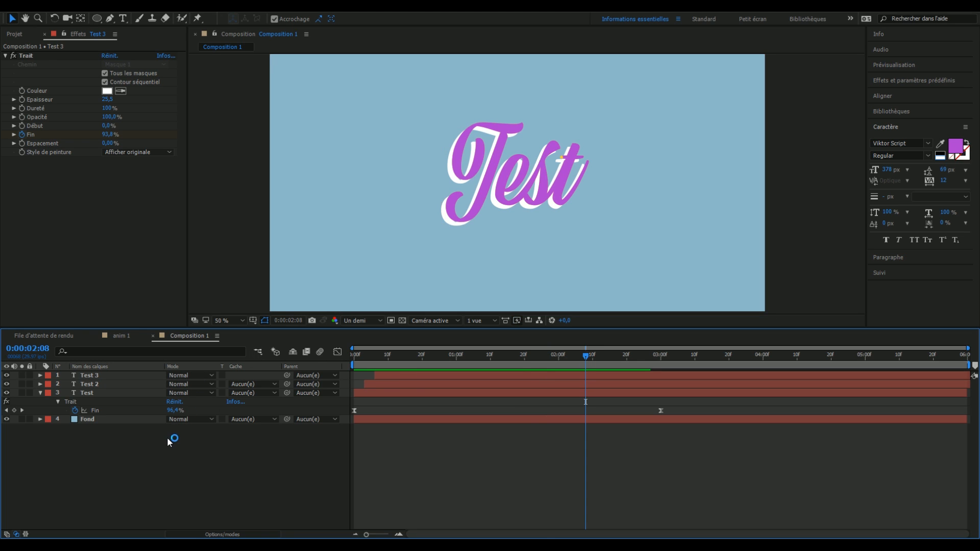
pyautogui.moveTo(499, 359)
pyautogui.mouseDown()
pyautogui.moveTo(420, 377)
pyautogui.moveTo(435, 391)
pyautogui.moveTo(576, 380)
pyautogui.mouseUp()
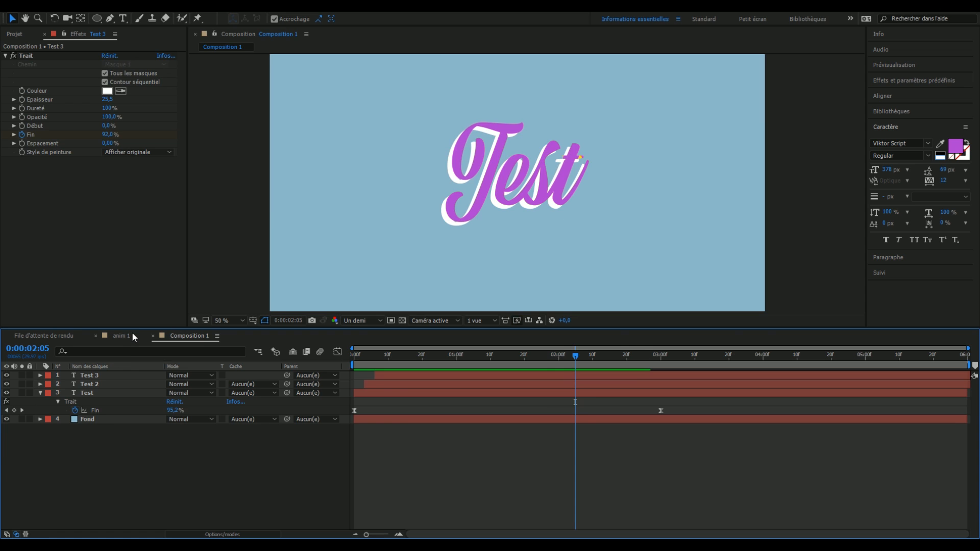
# Examine the anim 1 timeline at full length with its staggered layers and keyframes, and replay the Test reveal in Composition 1.
pyautogui.click(132, 336)
pyautogui.moveTo(468, 359); pyautogui.dragTo(859, 423)
pyautogui.moveTo(381, 535); pyautogui.dragTo(365, 534)
pyautogui.moveTo(592, 357); pyautogui.dragTo(766, 359)
pyautogui.press('space')
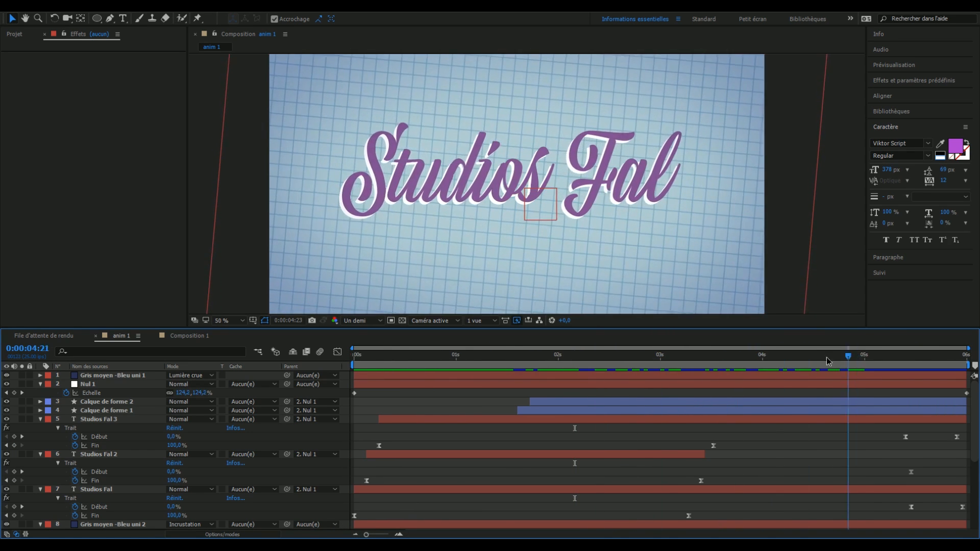
pyautogui.moveTo(381, 418); pyautogui.dragTo(824, 407)
pyautogui.click(189, 335)
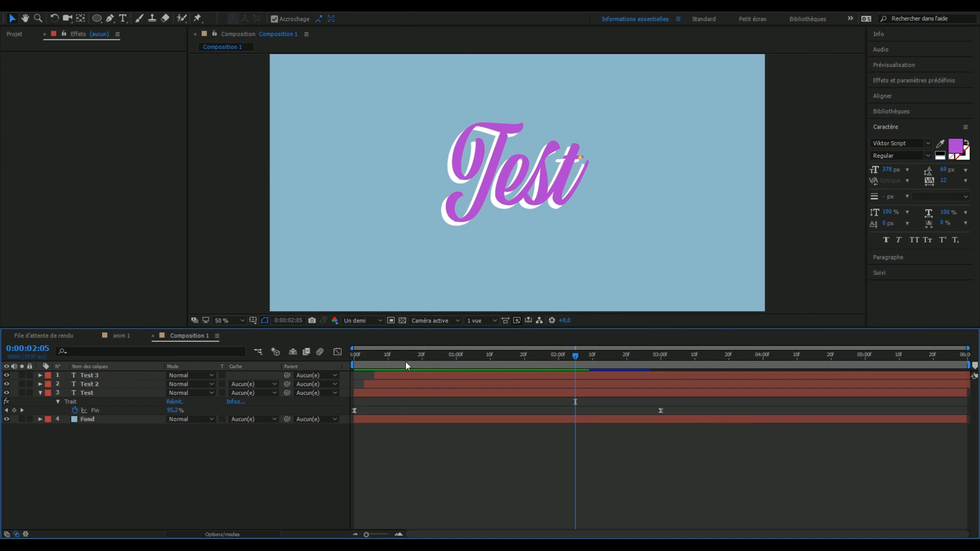
pyautogui.press('space')
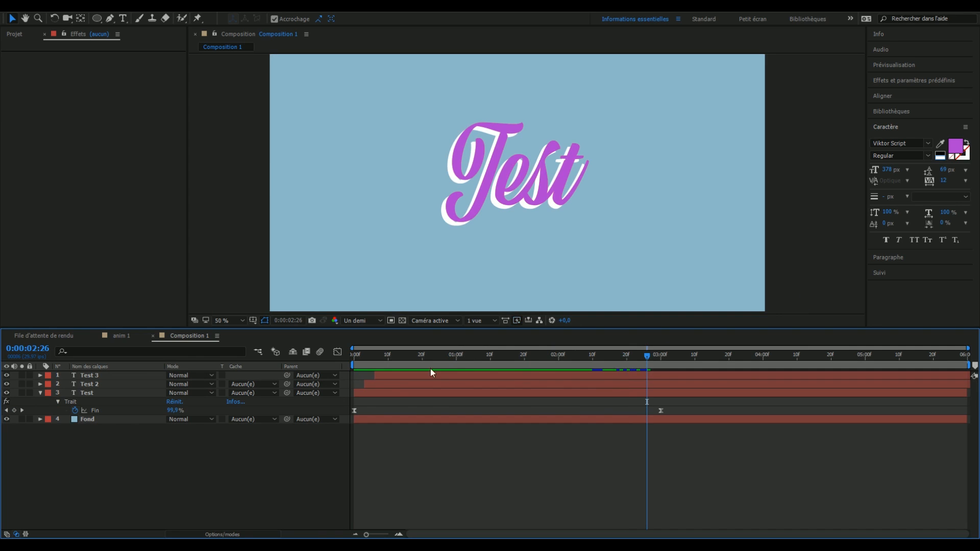
# Darken the text fill of the Test 3 layer to purple #7E2B99.
pyautogui.click(99, 374)
pyautogui.click(955, 146)
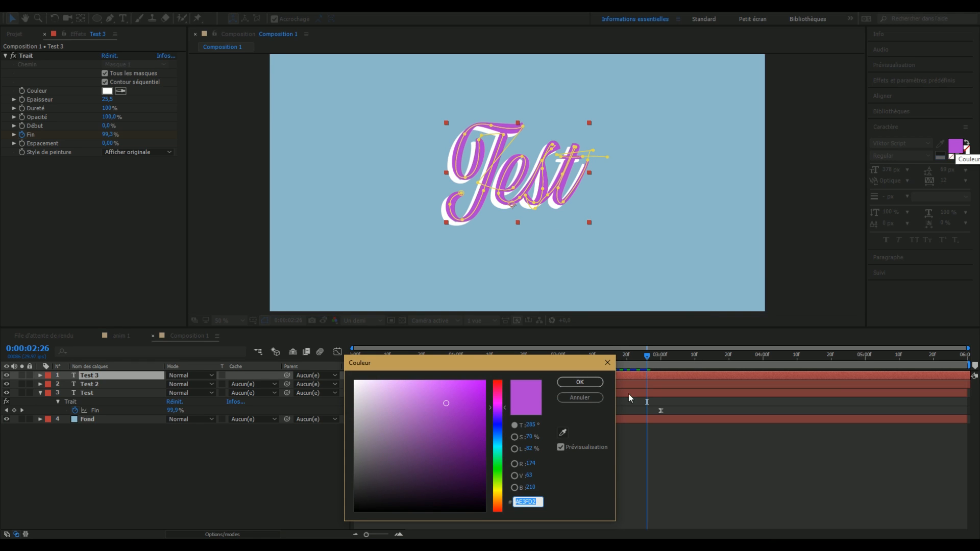
pyautogui.moveTo(442, 428); pyautogui.dragTo(449, 435)
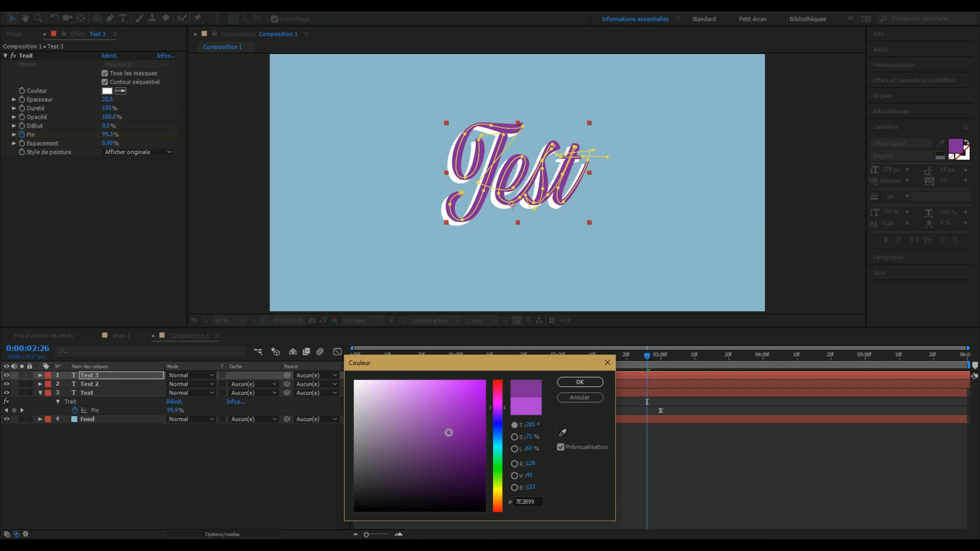
pyautogui.click(581, 382)
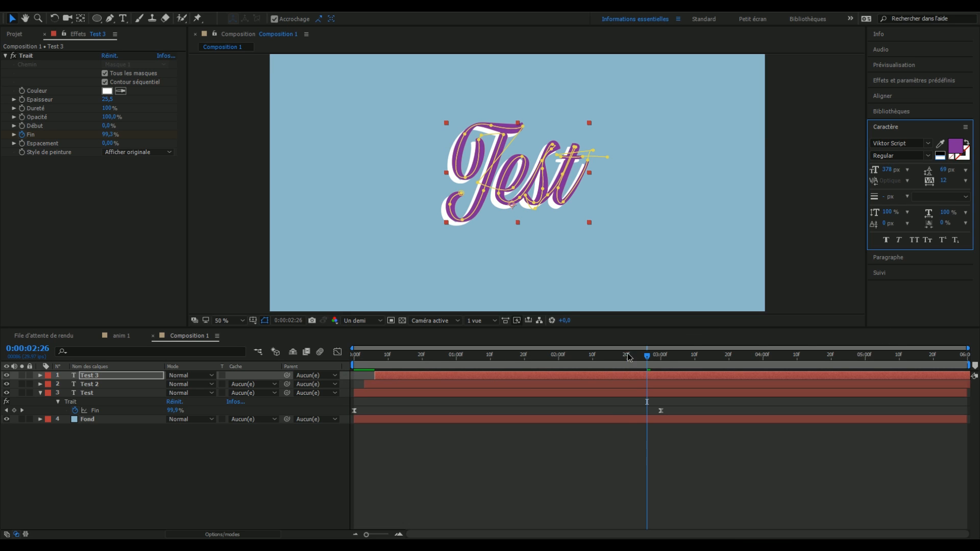
# Play the Test reveal from the start to review the darker purple against the yellow and white layers.
pyautogui.press('space')
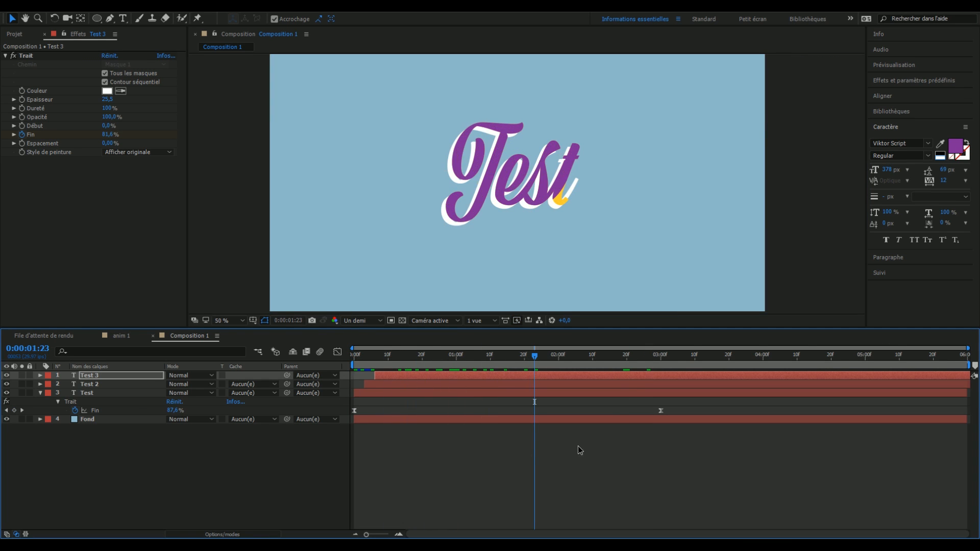
pyautogui.press('space')
pyautogui.press('space')
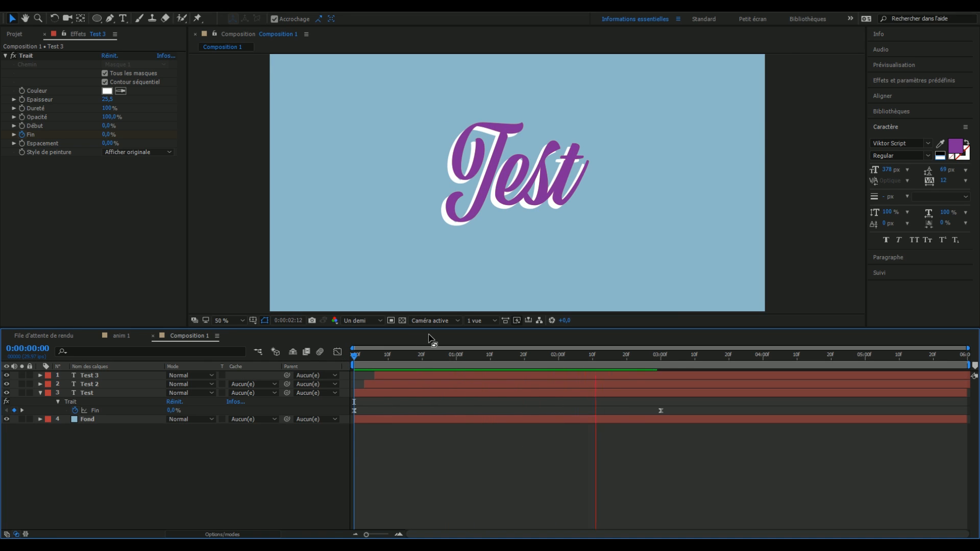
pyautogui.press('space')
pyautogui.press('space')
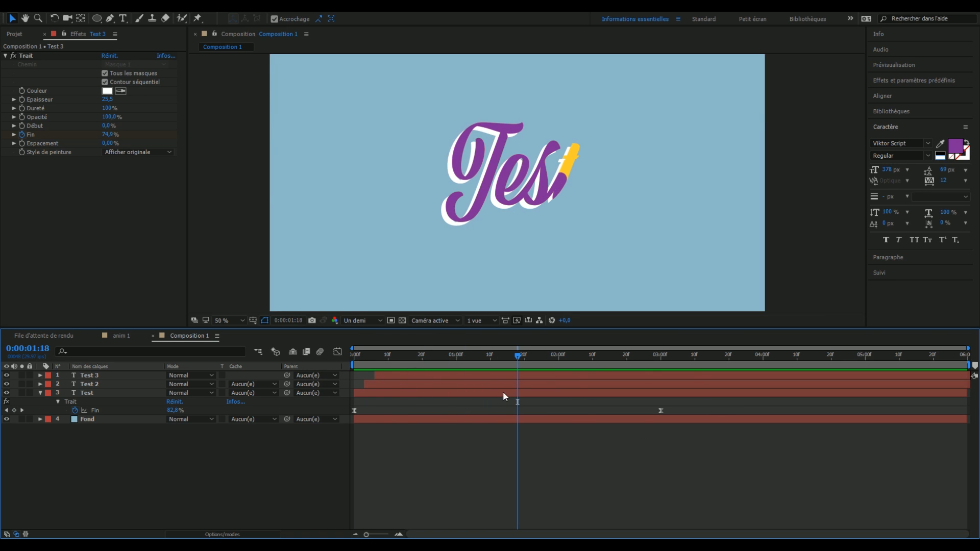
pyautogui.press('space')
# Open the anim 1 composition and play its Studios Fal title to examine the grid background.
pyautogui.click(121, 417)
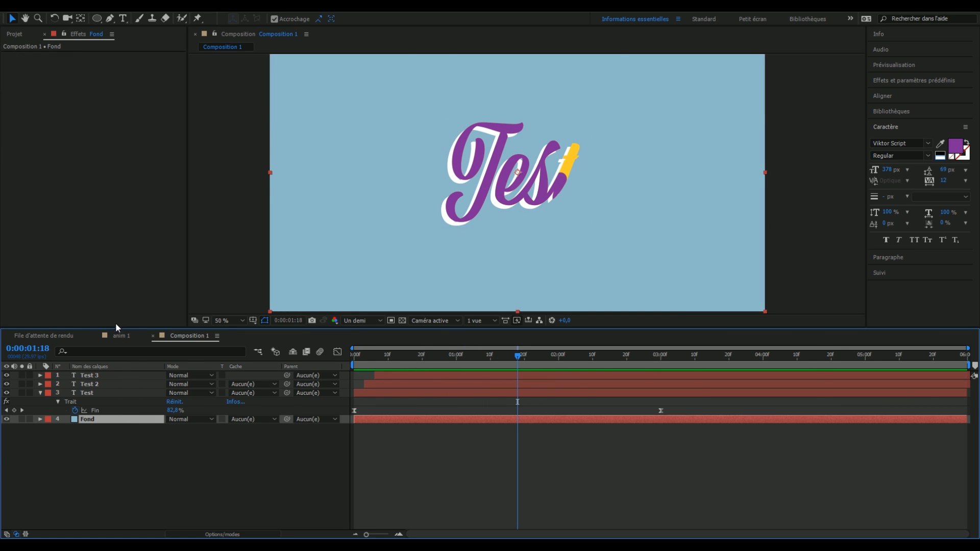
pyautogui.click(139, 336)
pyautogui.press('space')
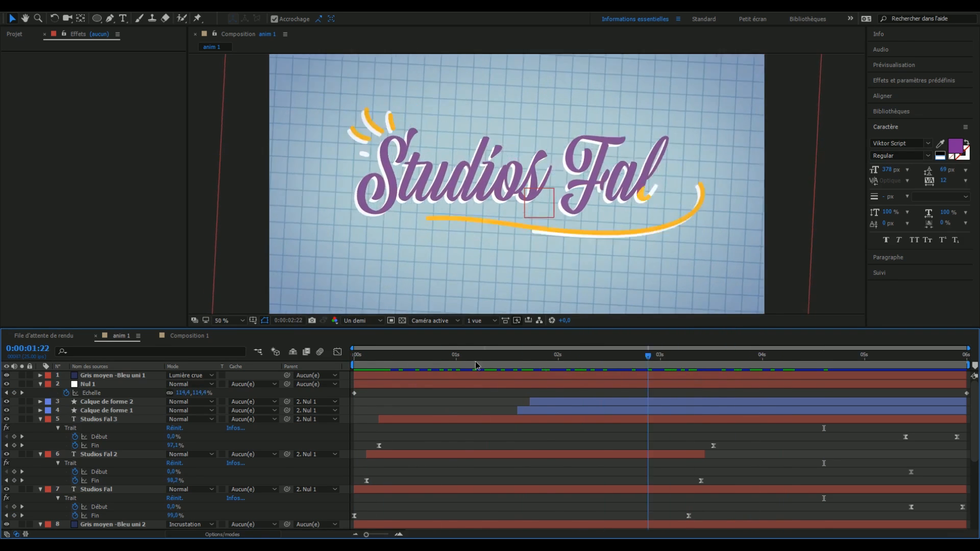
pyautogui.press('space')
pyautogui.press('space')
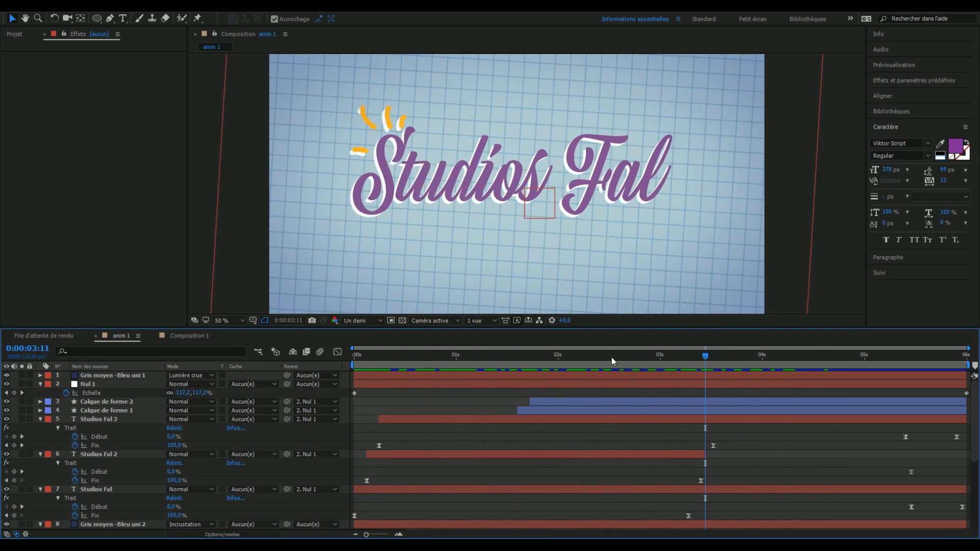
# Return to Composition 1 at frame 11 and create a new solid directly above the Fond layer with the default settings.
pyautogui.click(193, 336)
pyautogui.moveTo(364, 352)
pyautogui.mouseDown()
pyautogui.moveTo(333, 362)
pyautogui.moveTo(392, 375)
pyautogui.mouseUp()
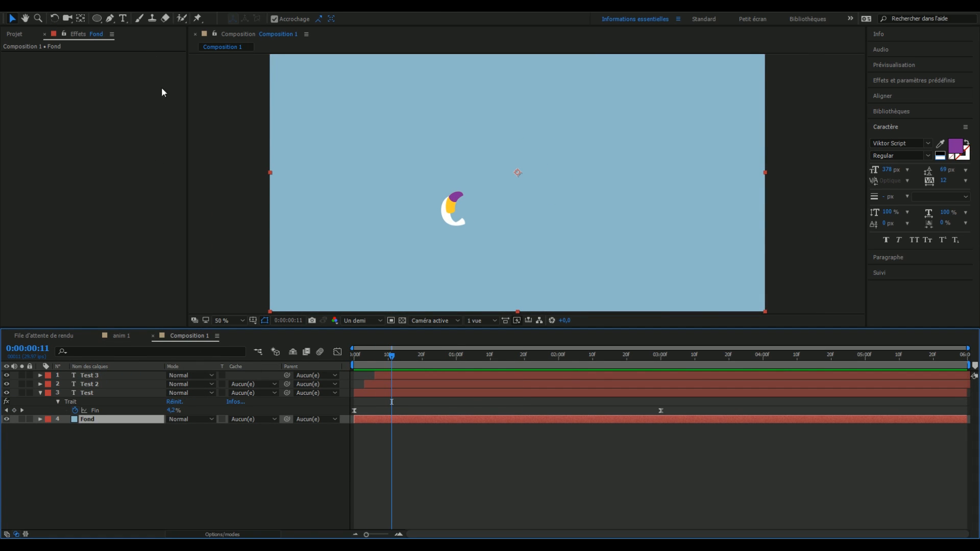
pyautogui.click(105, 5)
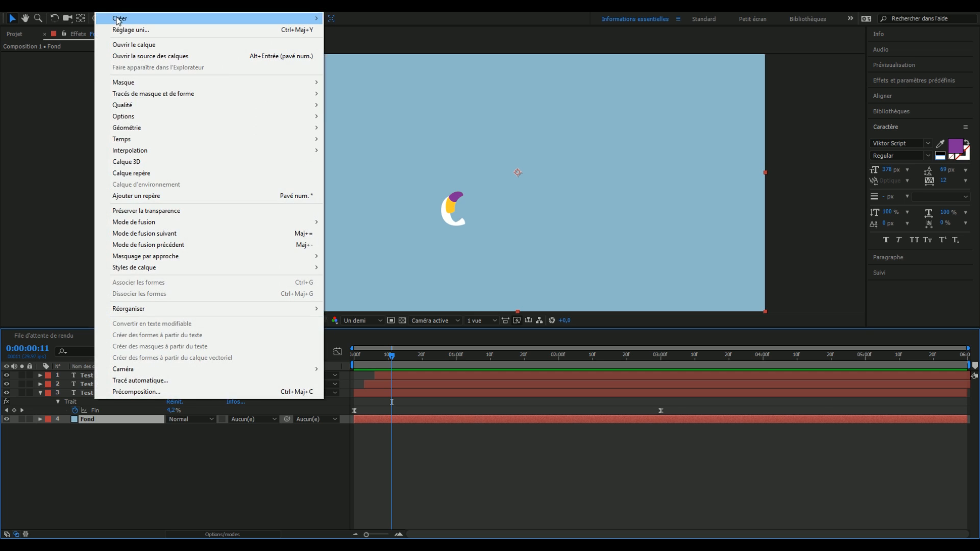
pyautogui.moveTo(120, 18)
pyautogui.click(364, 30)
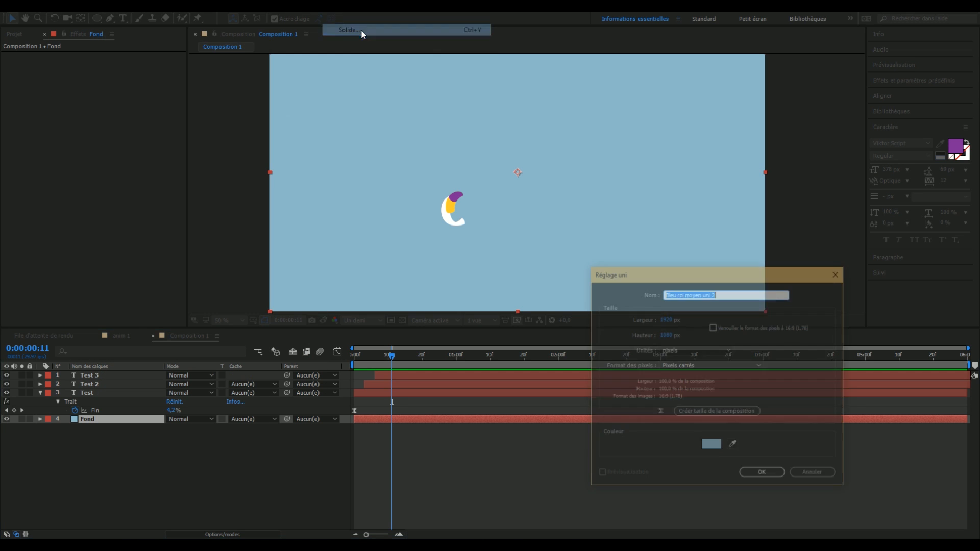
pyautogui.click(761, 474)
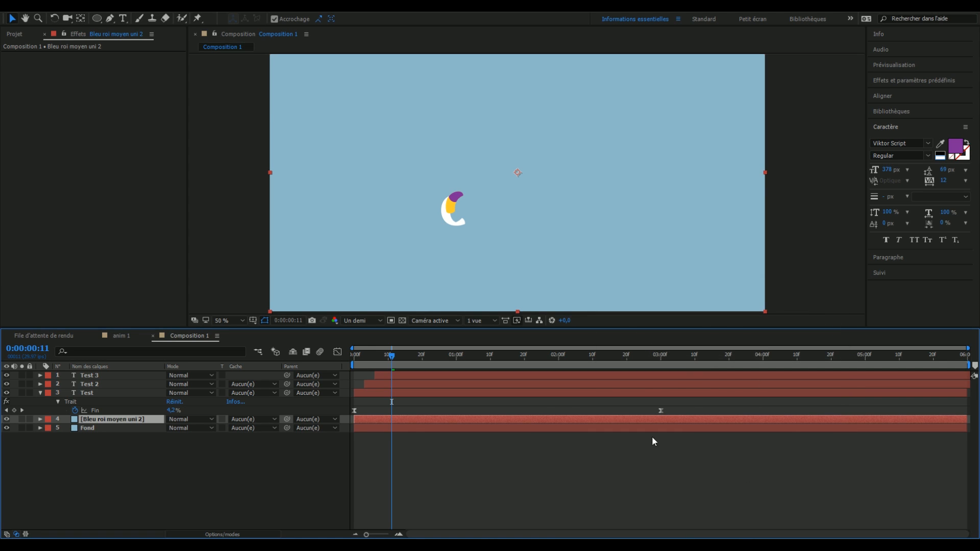
# Search the effects for "grille" and apply the Grille effect to the new solid.
pyautogui.click(902, 81)
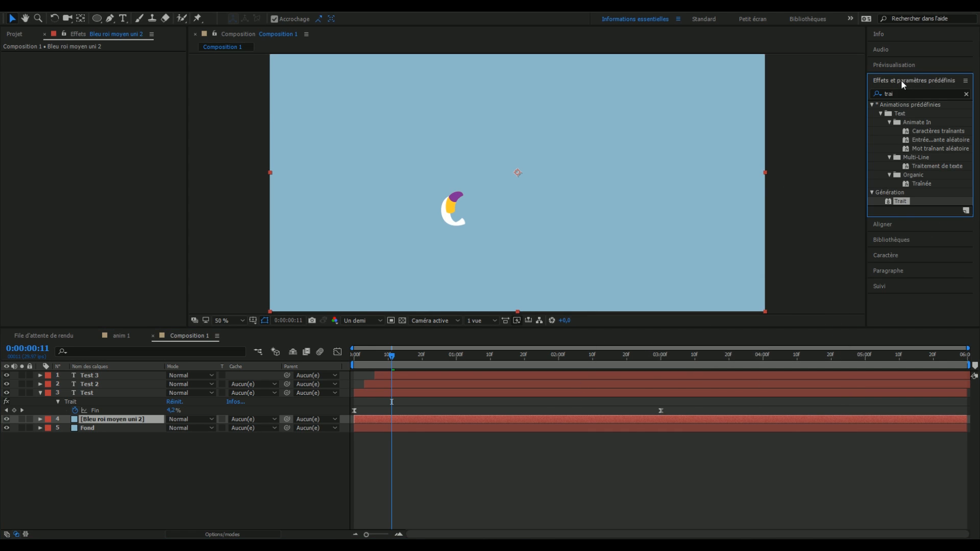
pyautogui.click(883, 92)
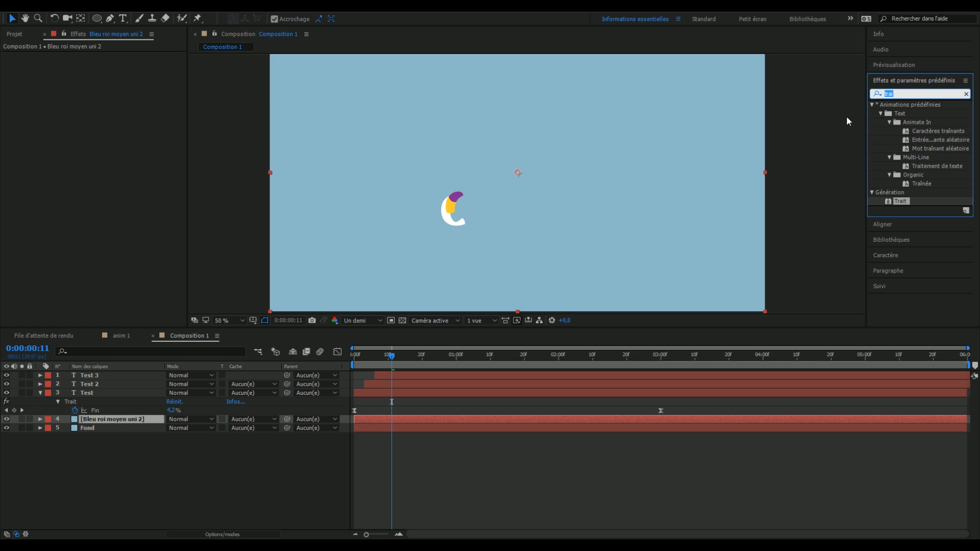
pyautogui.write('grille')
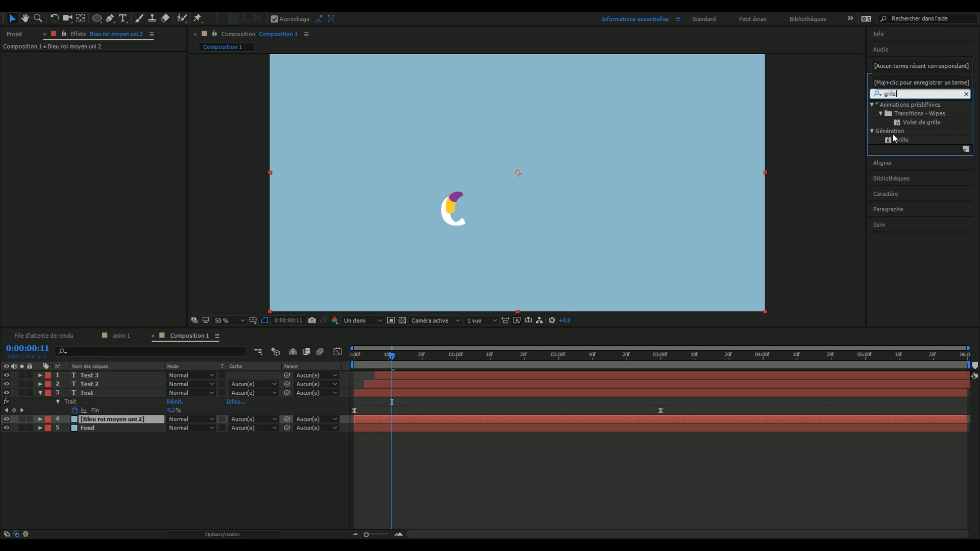
pyautogui.doubleClick(900, 140)
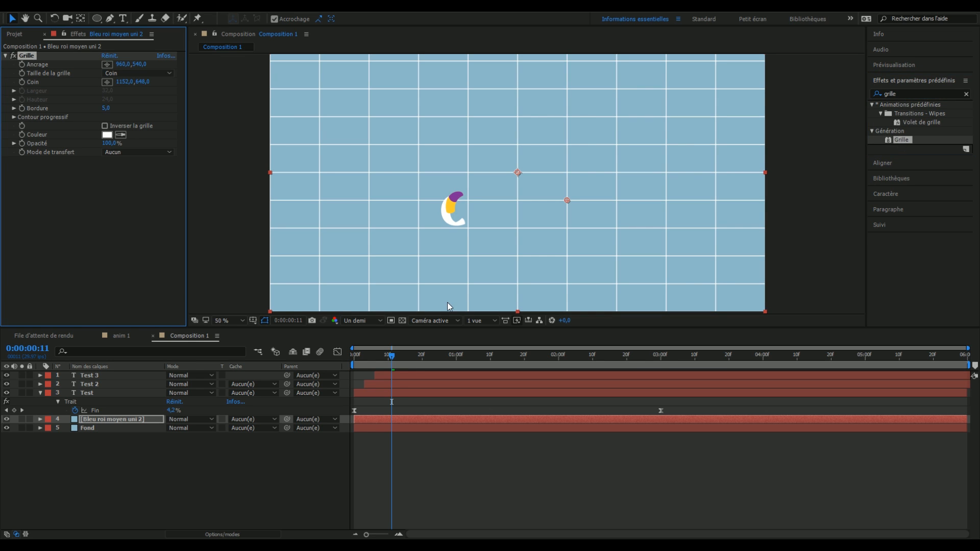
# Switch the grid size mode to Curseur de largeur and set the width to 78.1.
pyautogui.click(152, 74)
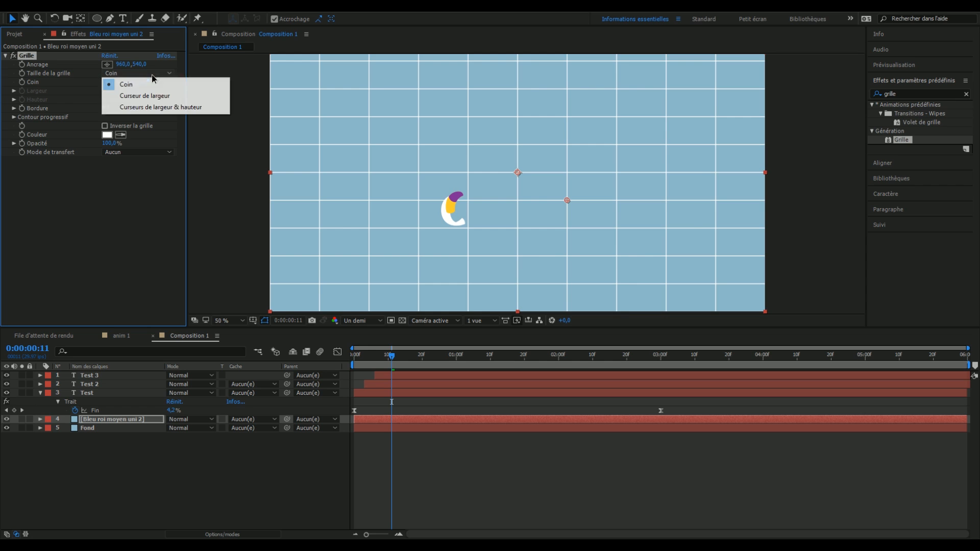
pyautogui.click(142, 96)
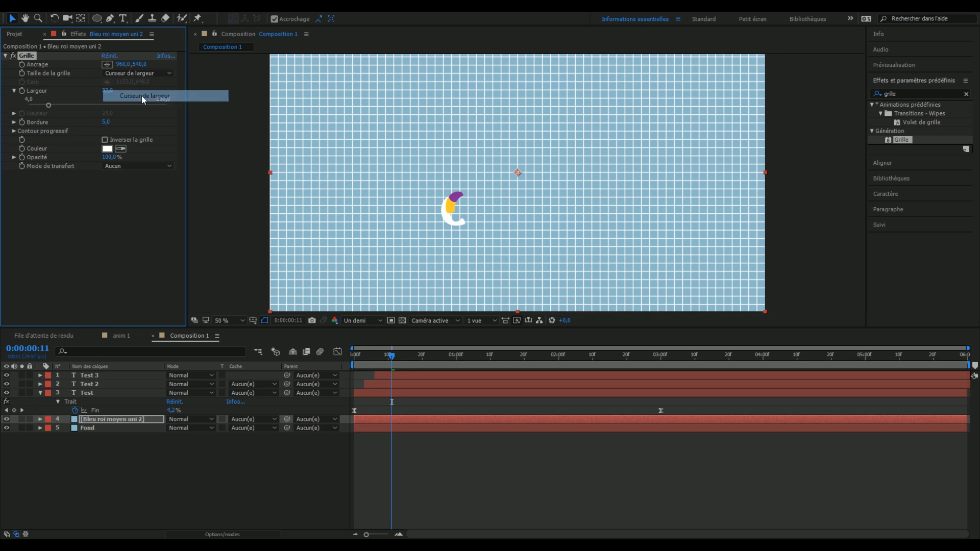
pyautogui.moveTo(49, 108); pyautogui.dragTo(81, 105)
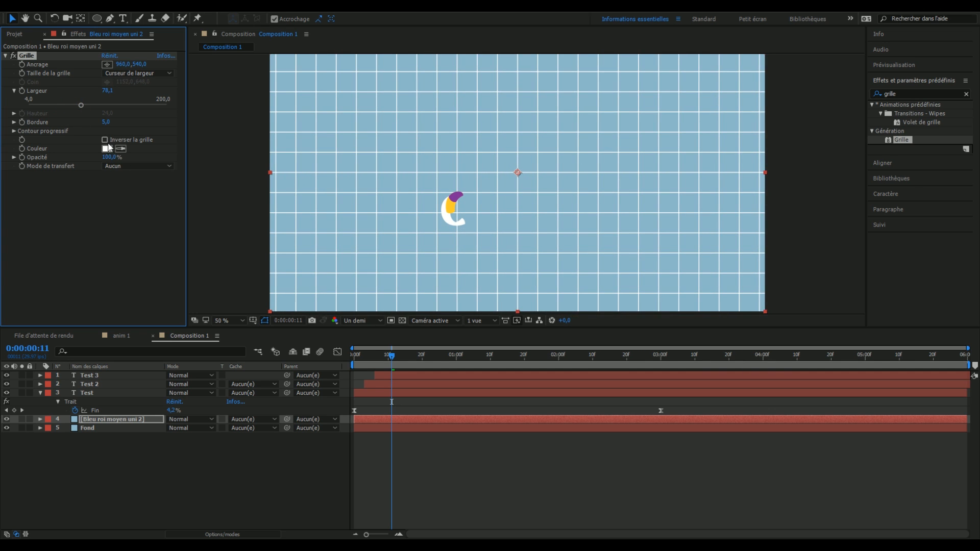
# Check the grid colour in anim 1, and set the Grille effect's colour in Composition 1 to dark blue #223F7A.
pyautogui.click(123, 333)
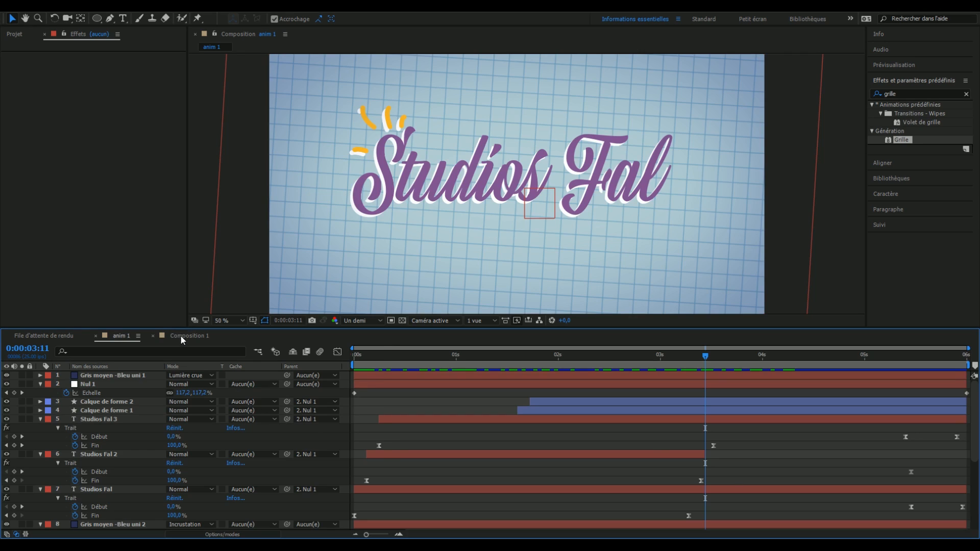
pyautogui.click(181, 336)
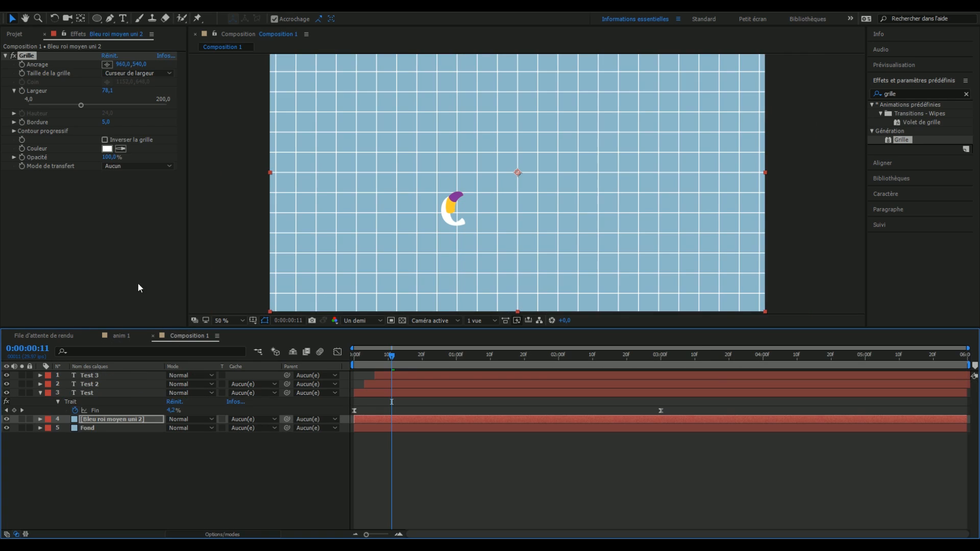
pyautogui.click(107, 149)
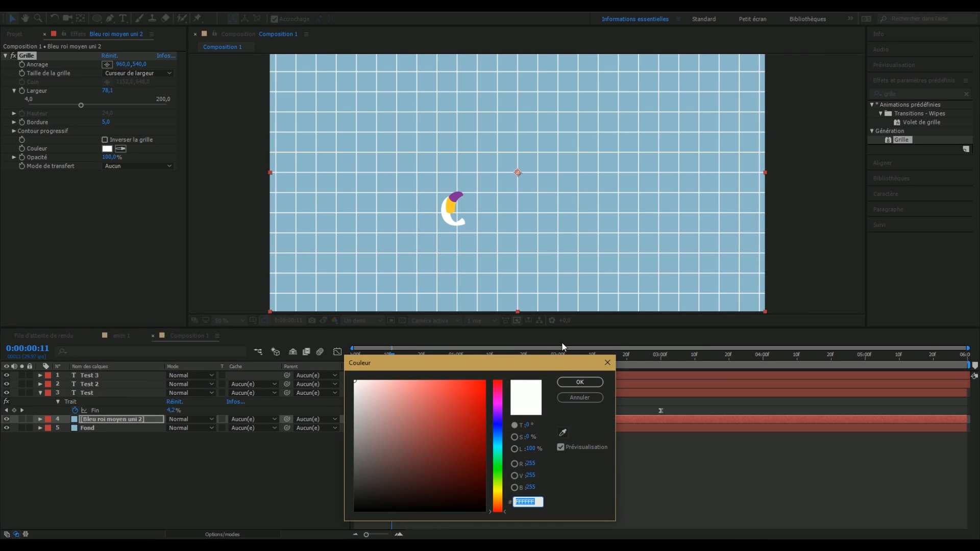
pyautogui.moveTo(499, 475)
pyautogui.mouseDown()
pyautogui.moveTo(506, 434)
pyautogui.moveTo(433, 466)
pyautogui.moveTo(446, 452)
pyautogui.mouseUp()
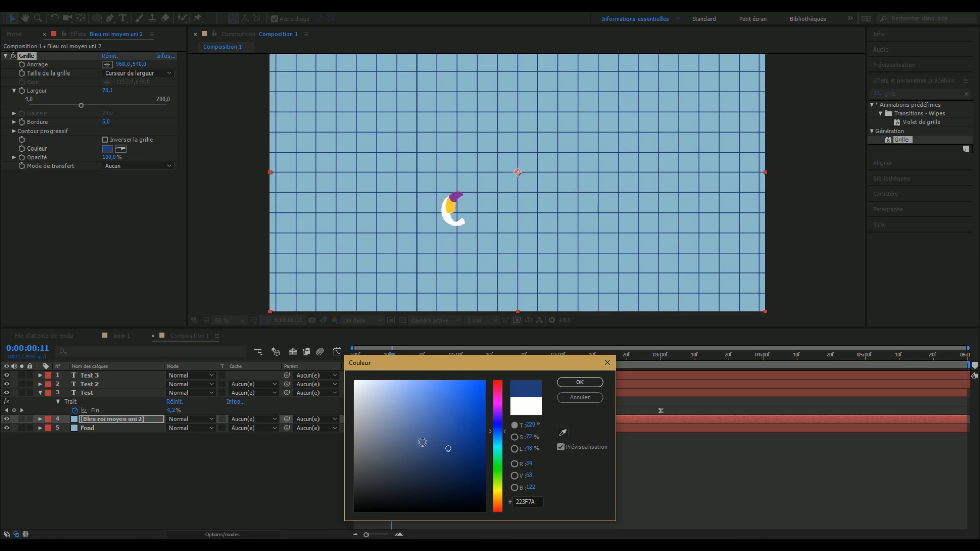
pyautogui.click(580, 382)
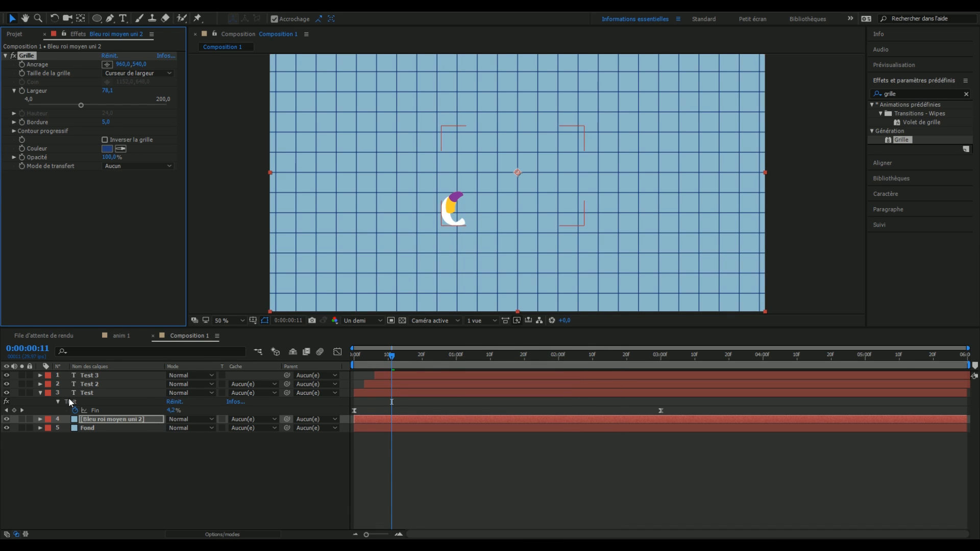
# Set the grid layer's blending mode to Incrustation.
pyautogui.click(196, 418)
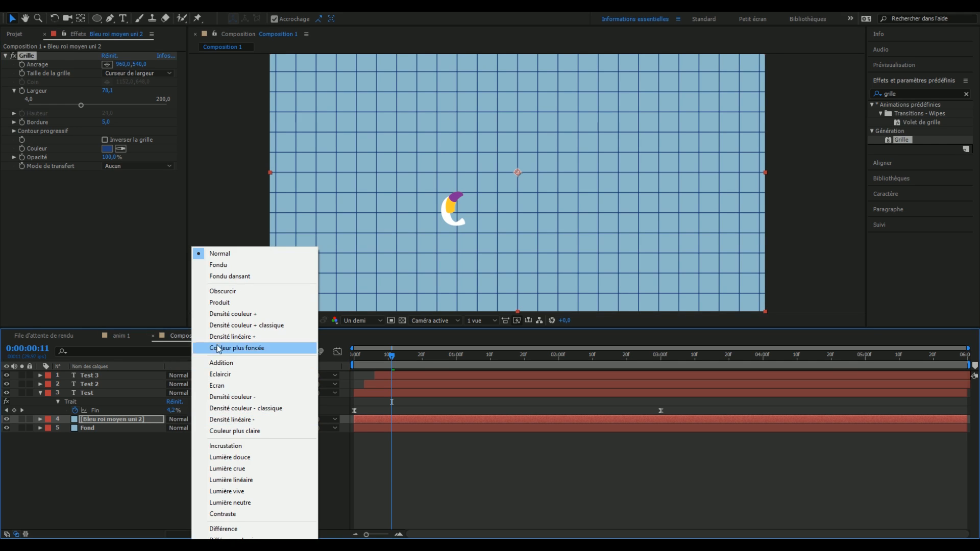
pyautogui.click(225, 449)
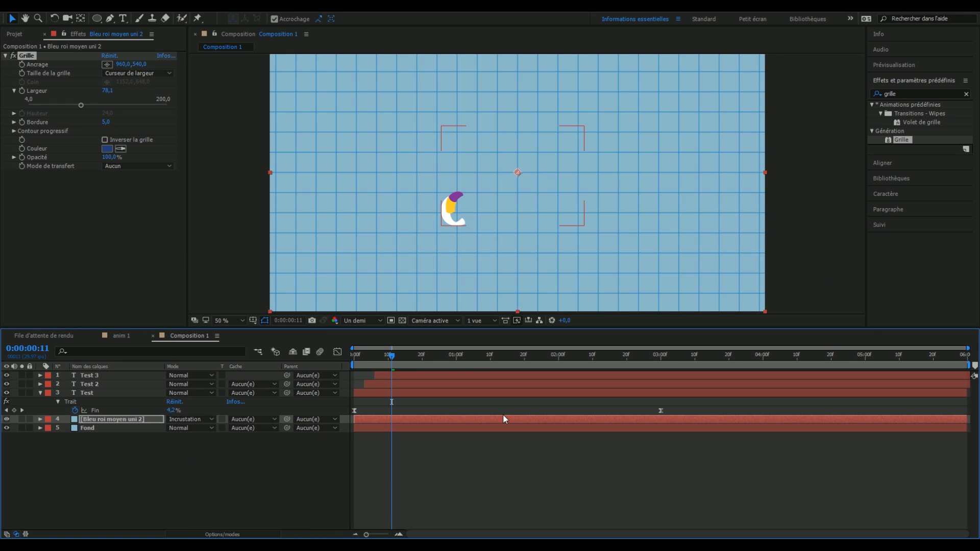
pyautogui.click(193, 419)
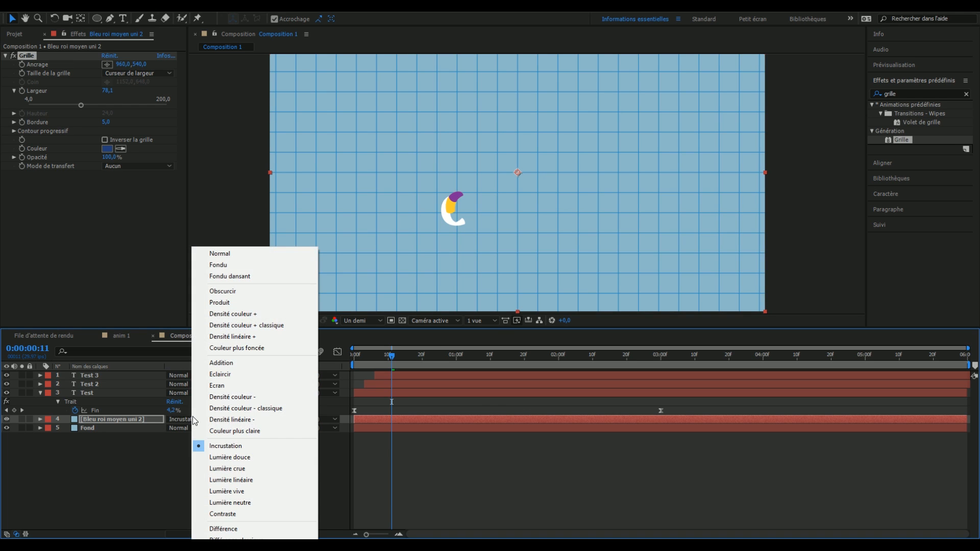
pyautogui.click(134, 419)
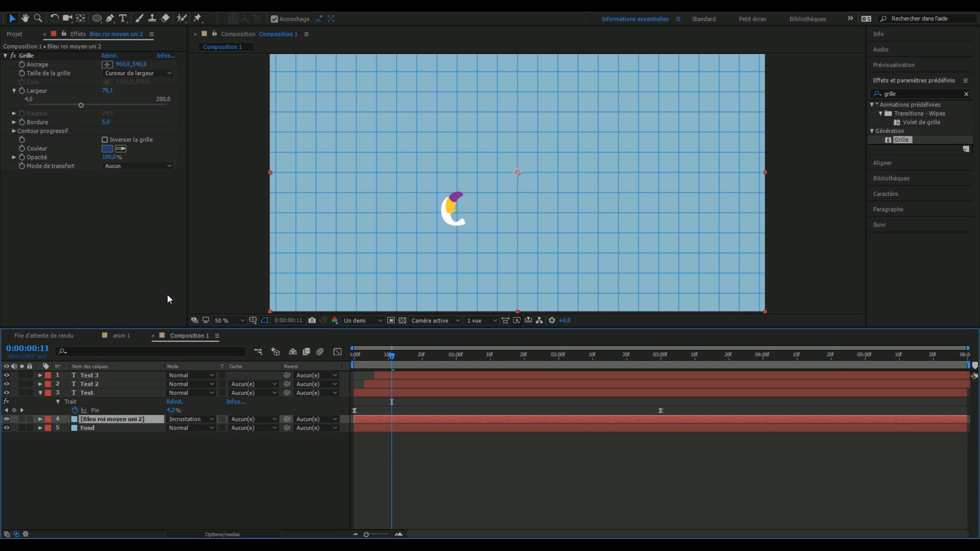
# Return to the start of the composition and scale the grid layer up beyond the frame to about 125%.
pyautogui.moveTo(393, 355); pyautogui.dragTo(308, 351)
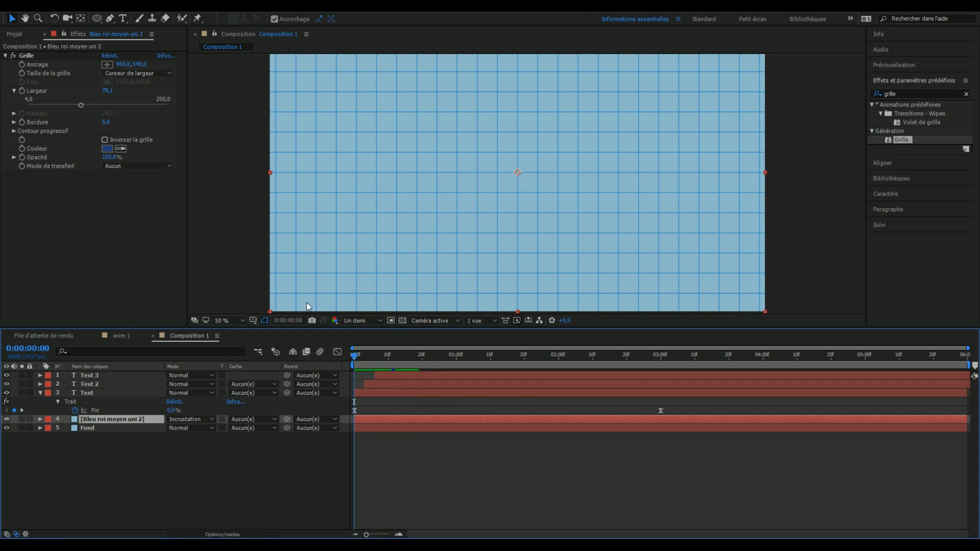
pyautogui.press(',')
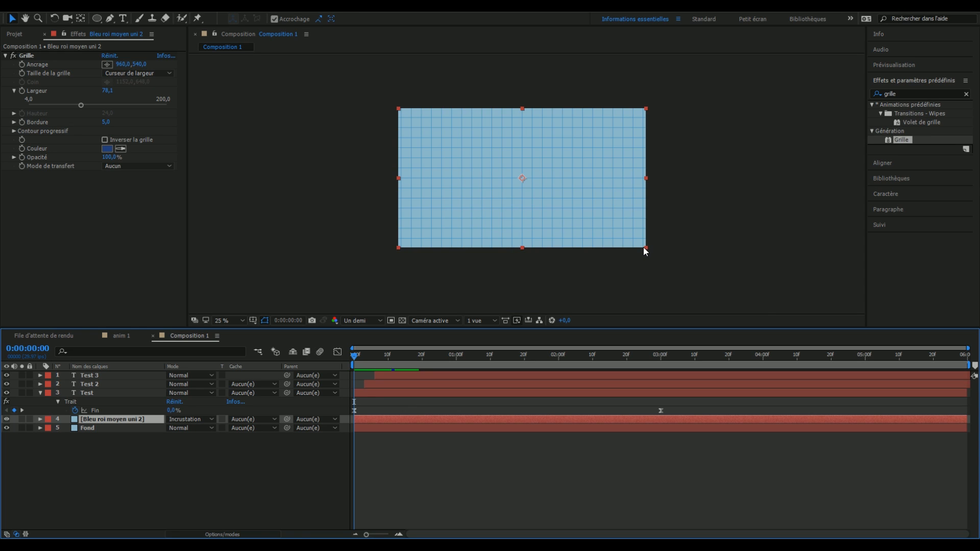
pyautogui.moveTo(647, 247); pyautogui.dragTo(680, 292)
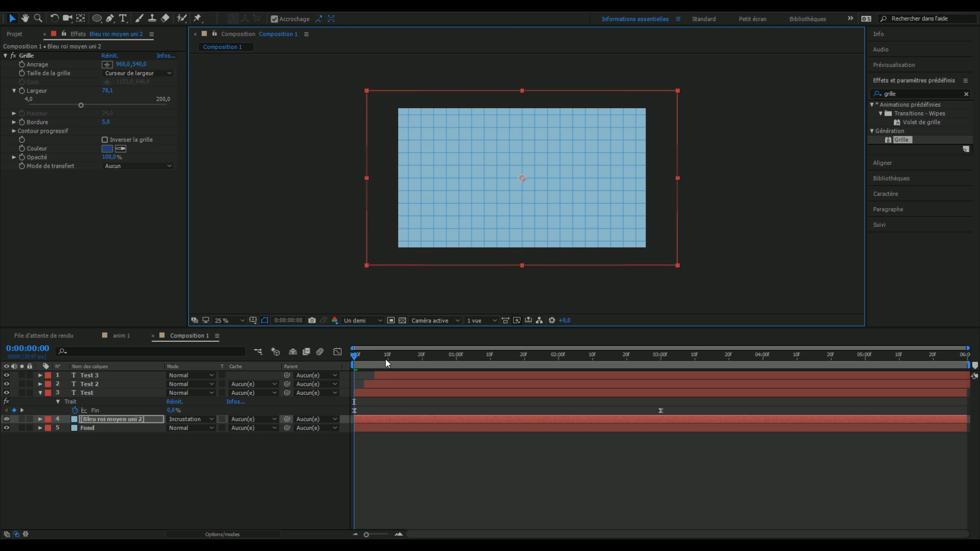
pyautogui.press('.')
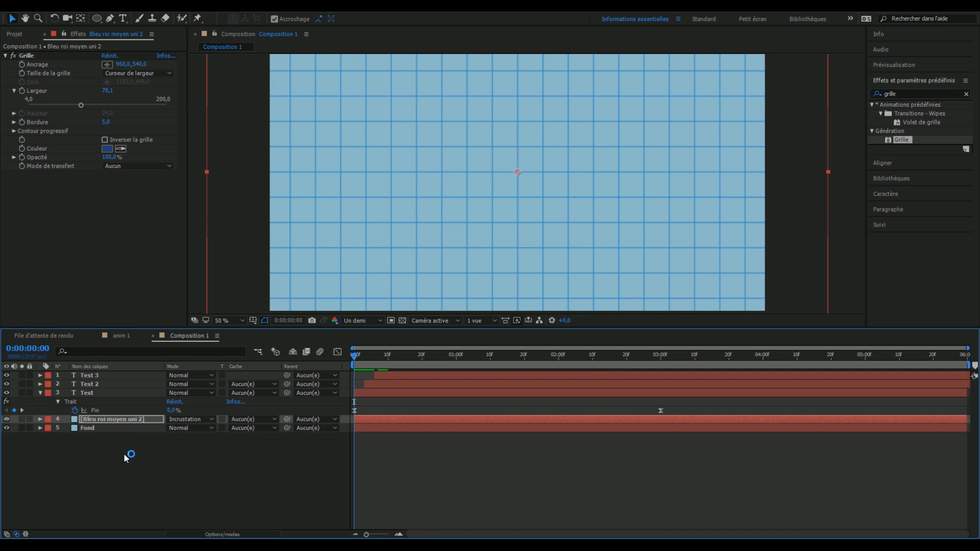
# Reveal the grid layer's transform properties and add a starting rotation keyframe at the first frame.
pyautogui.press('r')
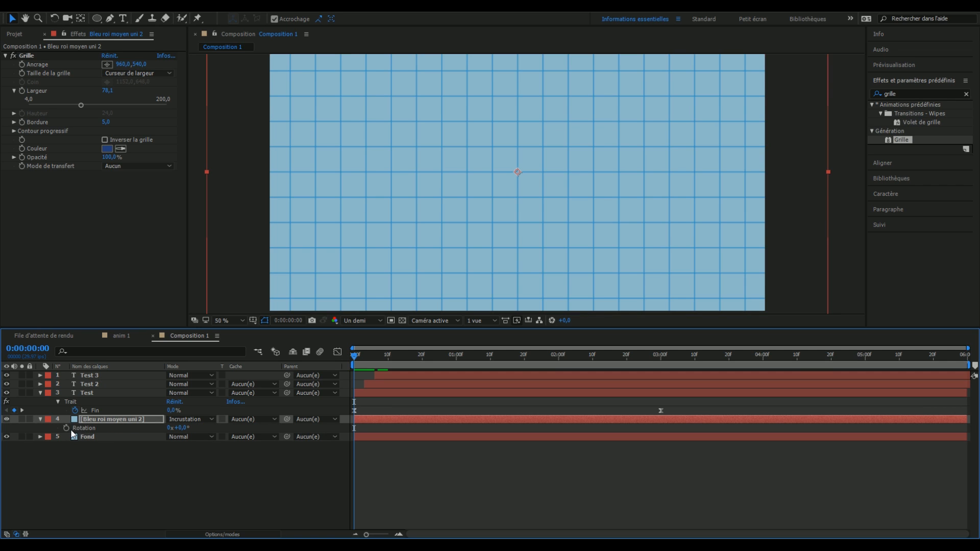
pyautogui.click(41, 419)
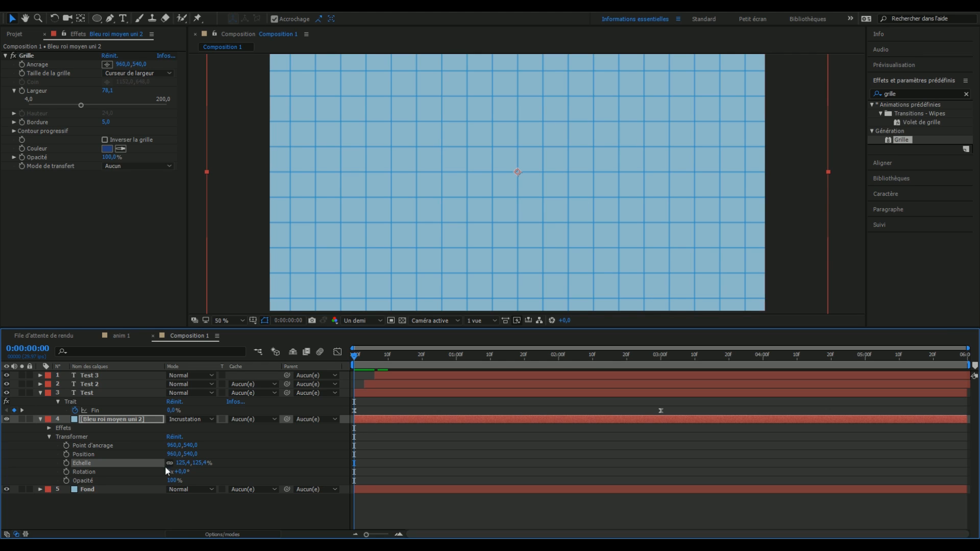
pyautogui.click(65, 472)
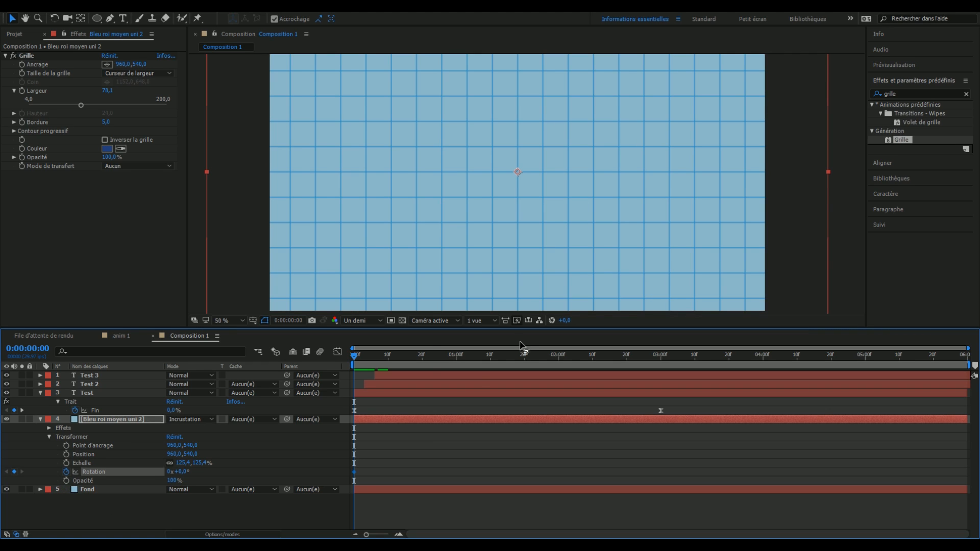
# Set the grid layer's rotation to 6° at the last frame of the composition and return to the start.
pyautogui.moveTo(358, 360); pyautogui.dragTo(965, 403)
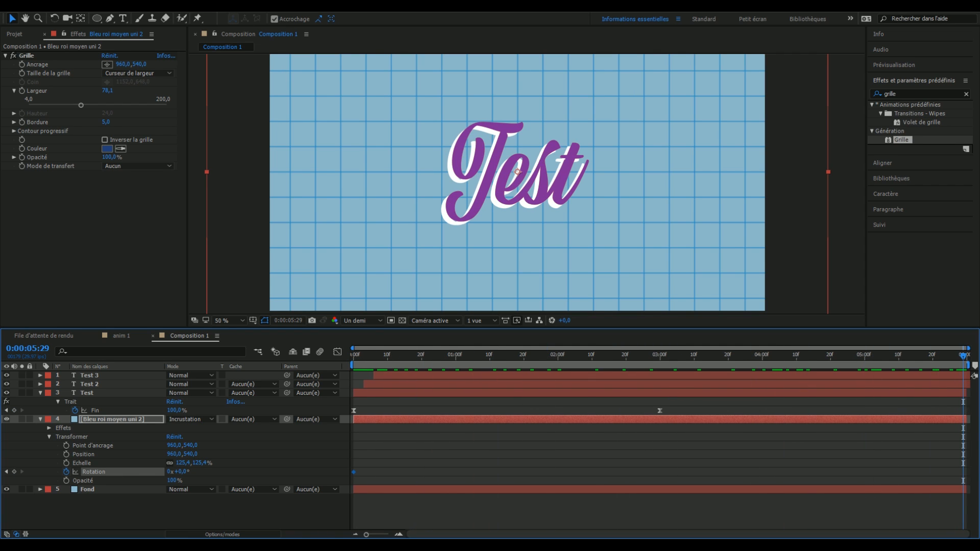
pyautogui.moveTo(185, 471); pyautogui.dragTo(188, 472)
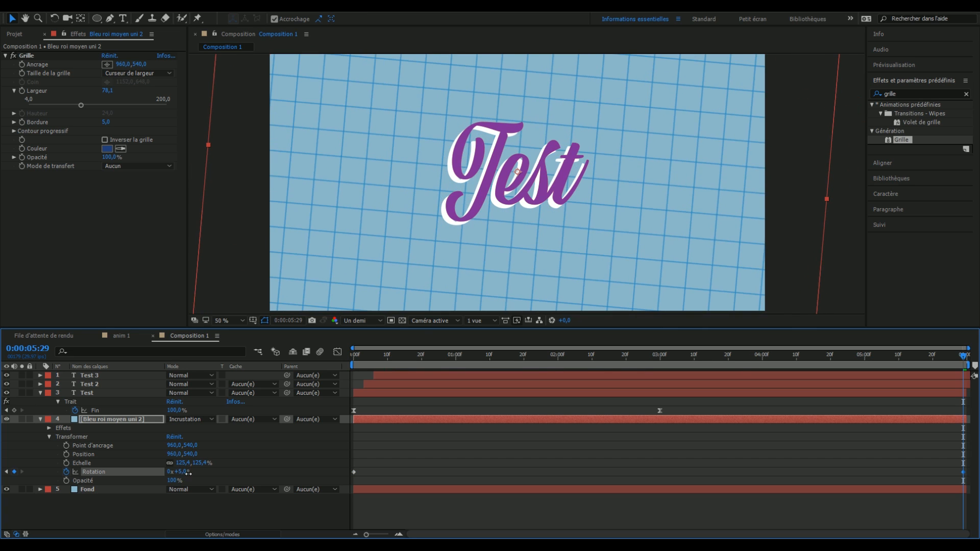
pyautogui.scroll(-2, 484, 201)
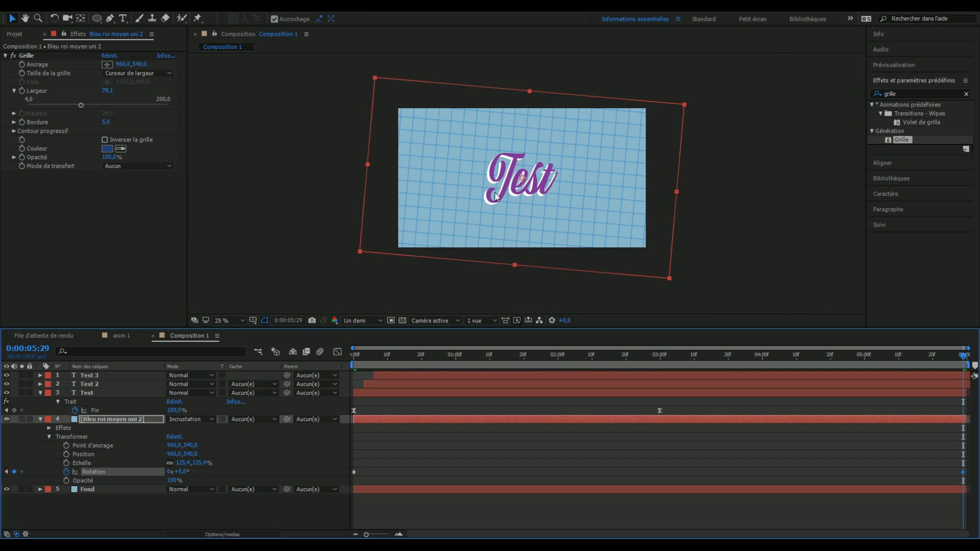
pyautogui.moveTo(183, 471); pyautogui.dragTo(200, 472)
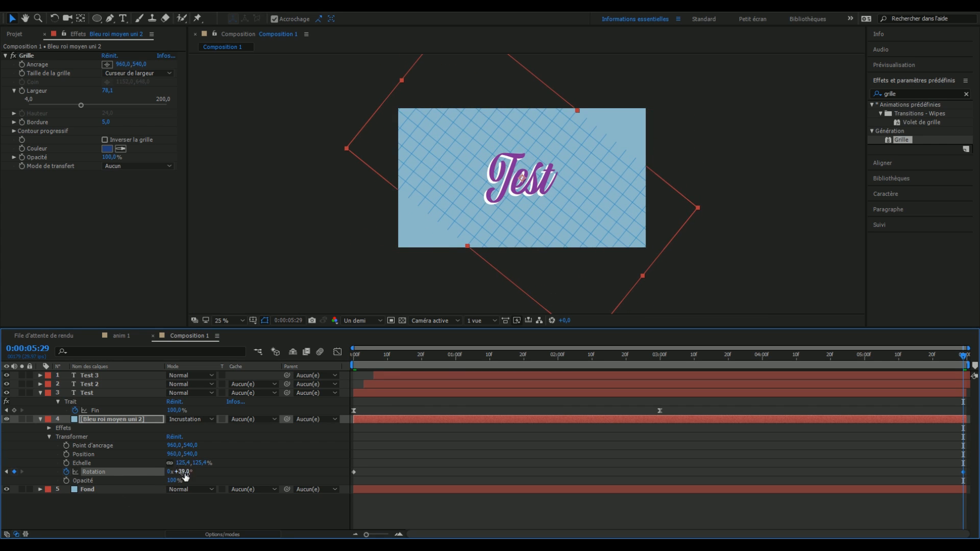
pyautogui.moveTo(185, 473); pyautogui.dragTo(170, 473)
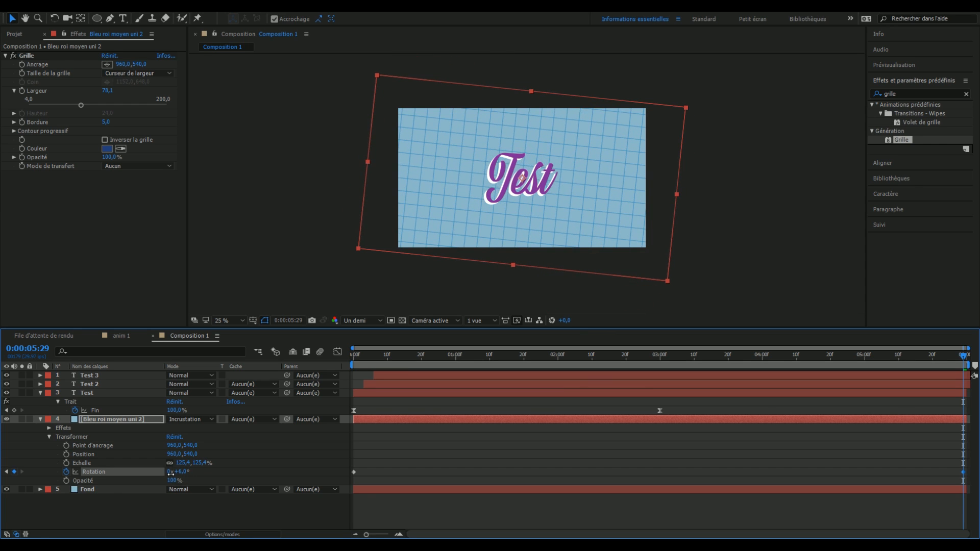
pyautogui.moveTo(721, 353)
pyautogui.mouseDown()
pyautogui.moveTo(341, 377)
pyautogui.moveTo(601, 409)
pyautogui.moveTo(922, 381)
pyautogui.moveTo(277, 408)
pyautogui.mouseUp()
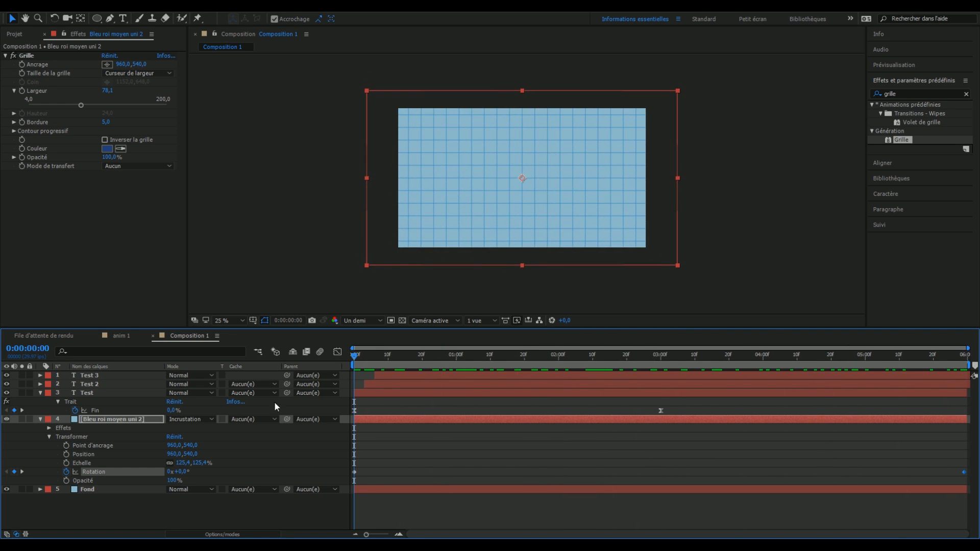
pyautogui.press('.')
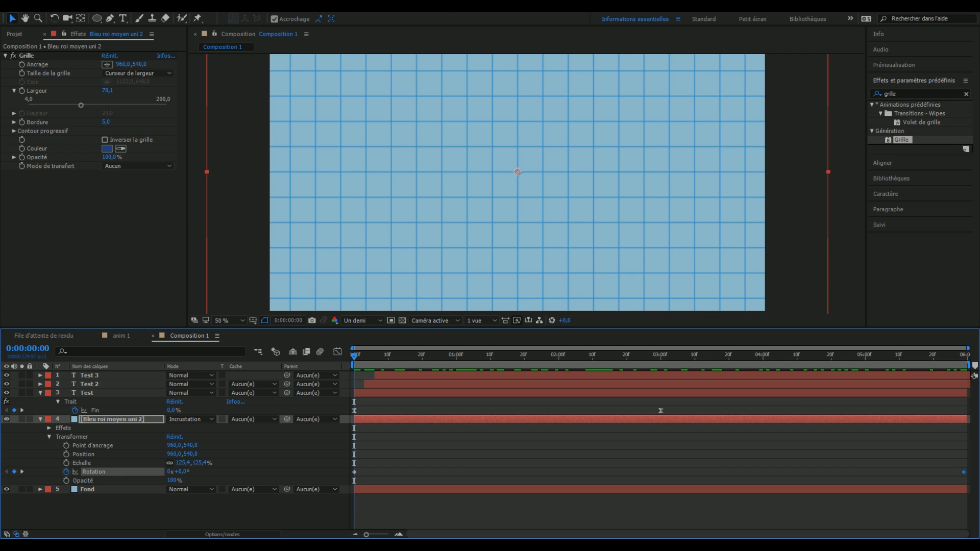
# Animate the Grille effect's Largeur, keyframing its current value at the first frame and 42.1 at the last frame.
pyautogui.moveTo(423, 363); pyautogui.dragTo(175, 462)
pyautogui.moveTo(362, 489); pyautogui.dragTo(242, 491)
pyautogui.click(400, 451)
pyautogui.moveTo(367, 358); pyautogui.dragTo(199, 489)
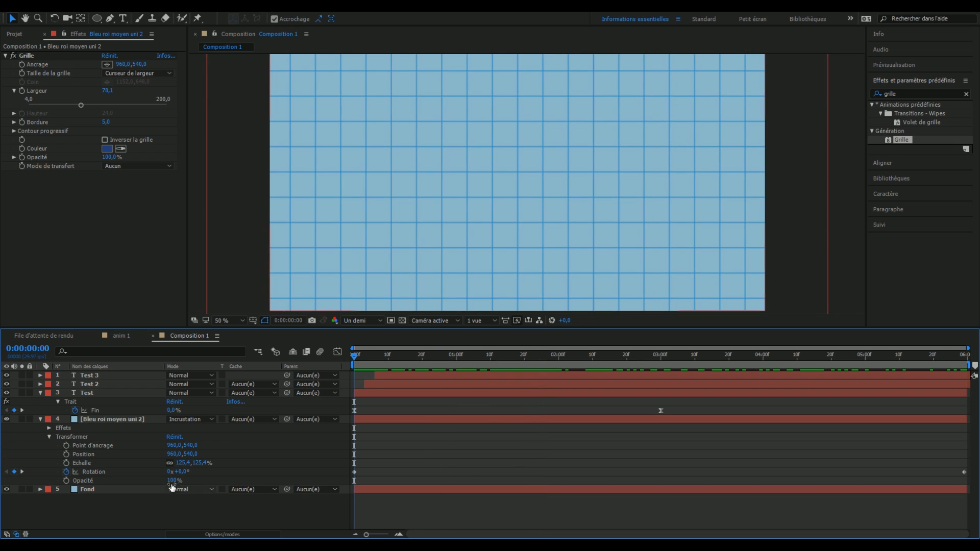
pyautogui.click(97, 419)
pyautogui.click(388, 441)
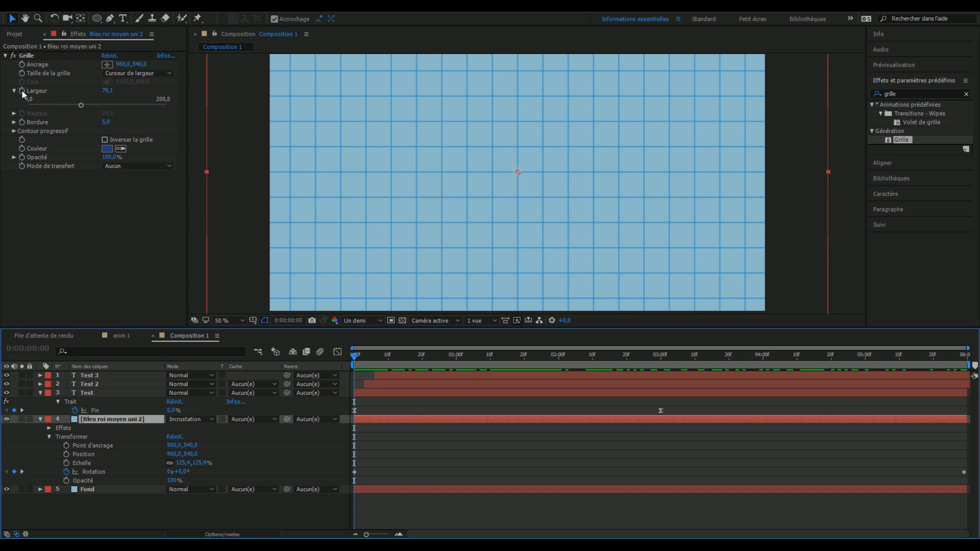
pyautogui.click(22, 90)
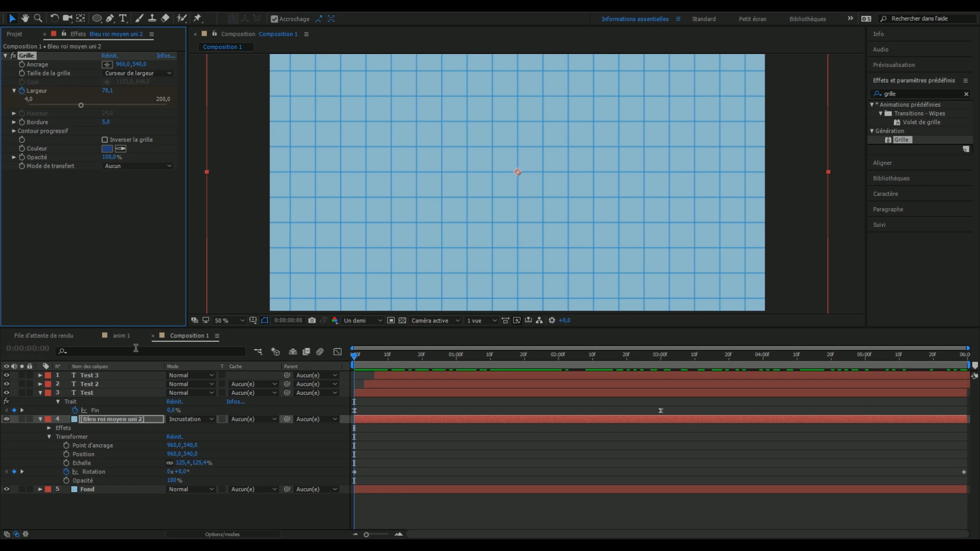
pyautogui.click(49, 428)
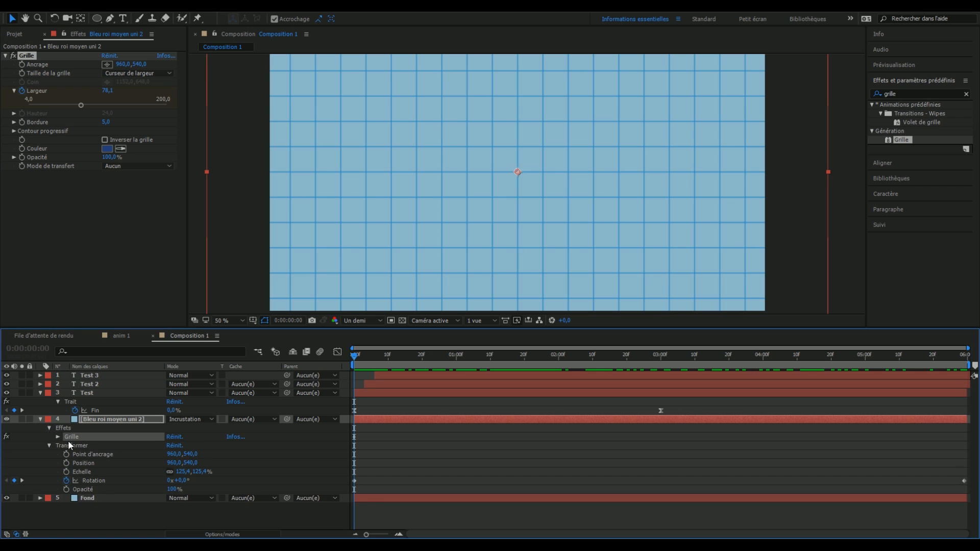
pyautogui.click(58, 437)
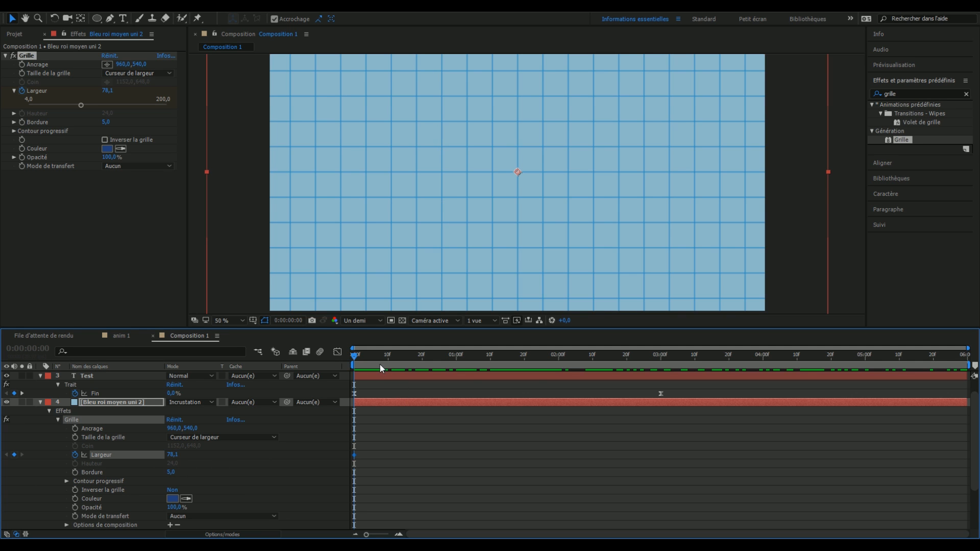
pyautogui.moveTo(367, 362); pyautogui.dragTo(970, 380)
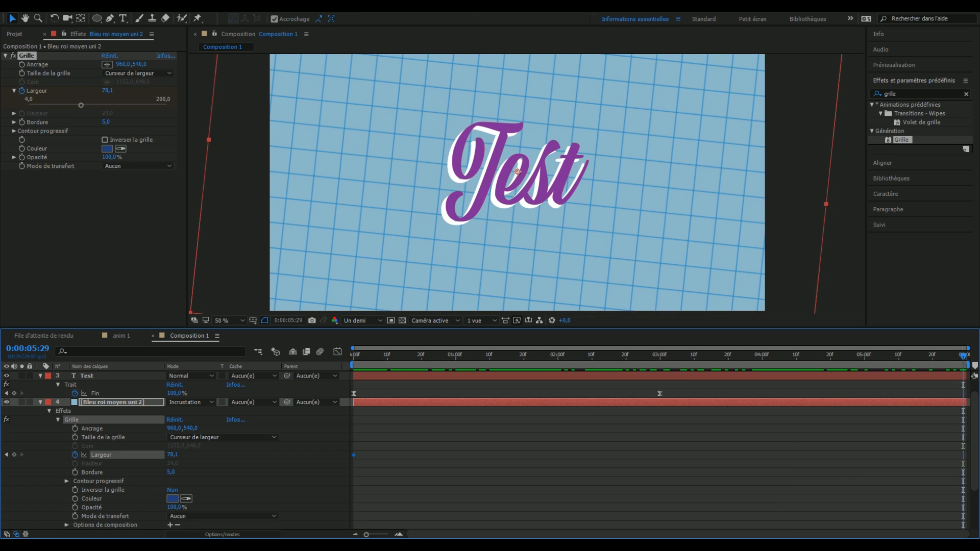
pyautogui.moveTo(172, 455); pyautogui.dragTo(163, 463)
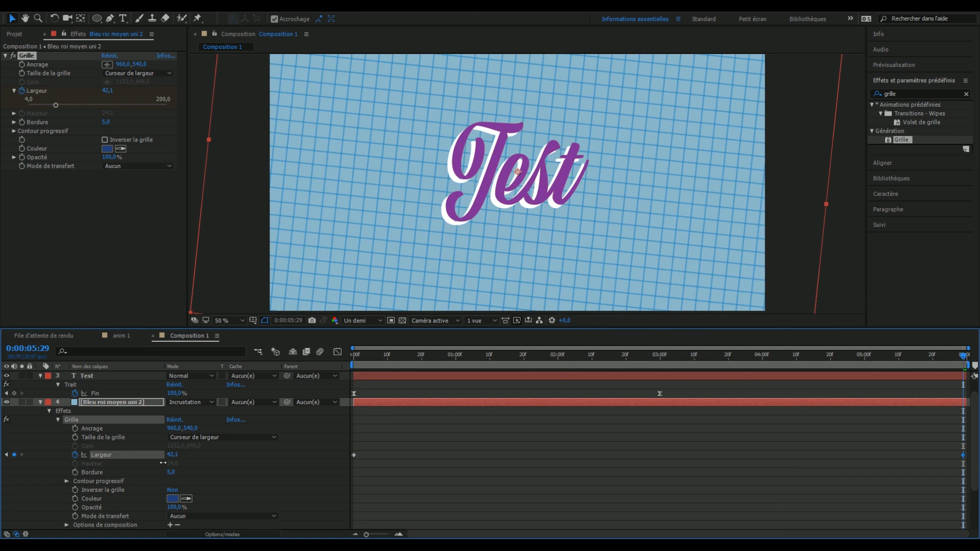
# Play back and scrub through Composition 1 to check the grid's rotation and width animation.
pyautogui.press('space')
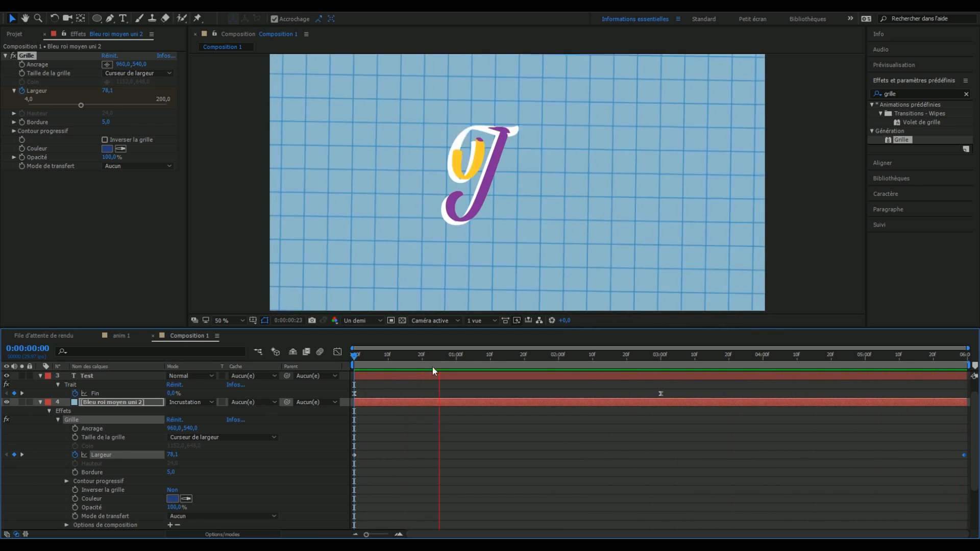
pyautogui.press('space')
pyautogui.moveTo(534, 357); pyautogui.dragTo(774, 366)
pyautogui.press('space')
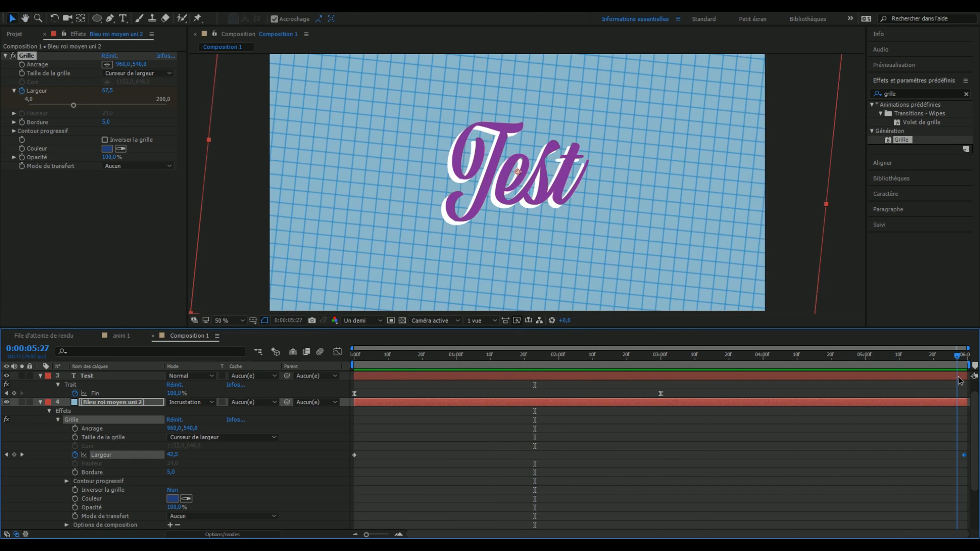
pyautogui.moveTo(967, 409); pyautogui.dragTo(902, 421)
pyautogui.press('End')
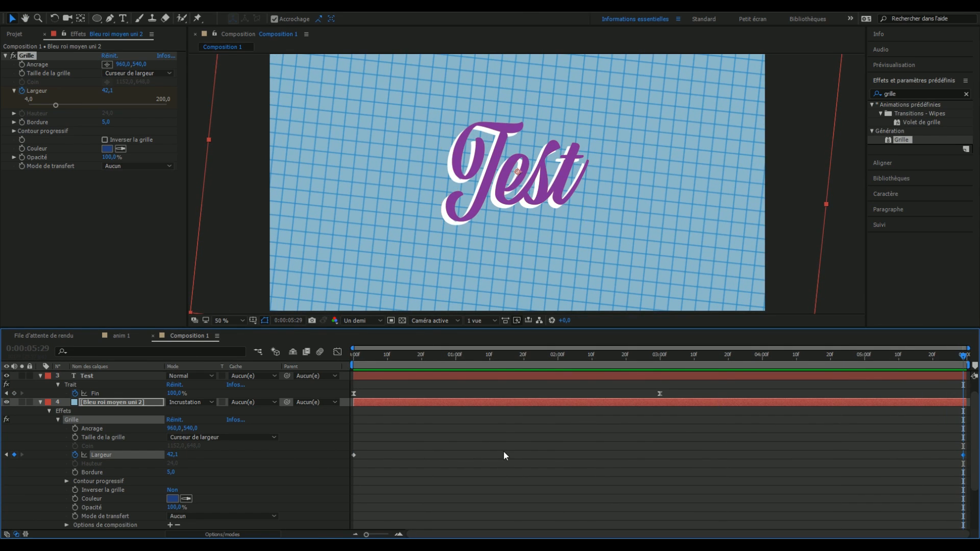
pyautogui.click(845, 267)
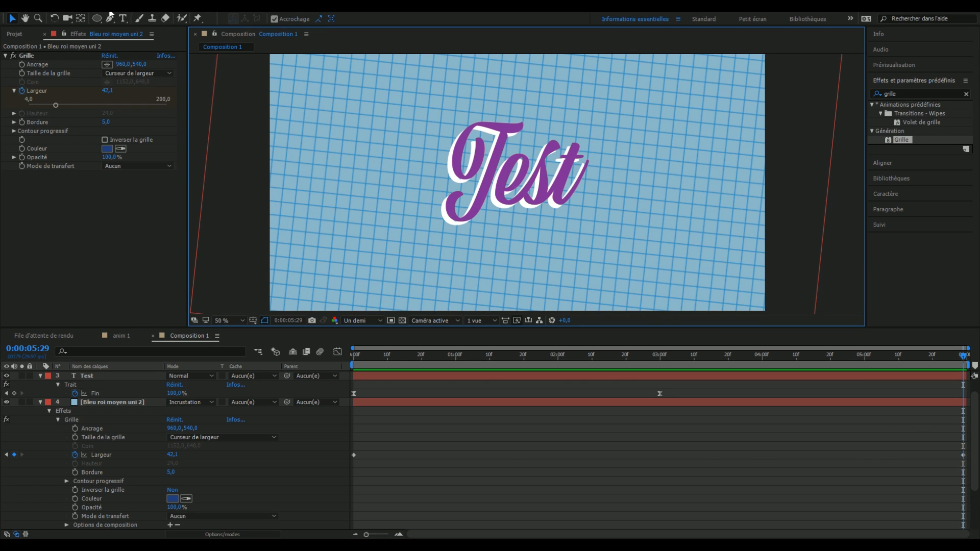
# Play anim 1 from its start for reference, and return to Composition 1 for a comparison playback.
pyautogui.click(122, 336)
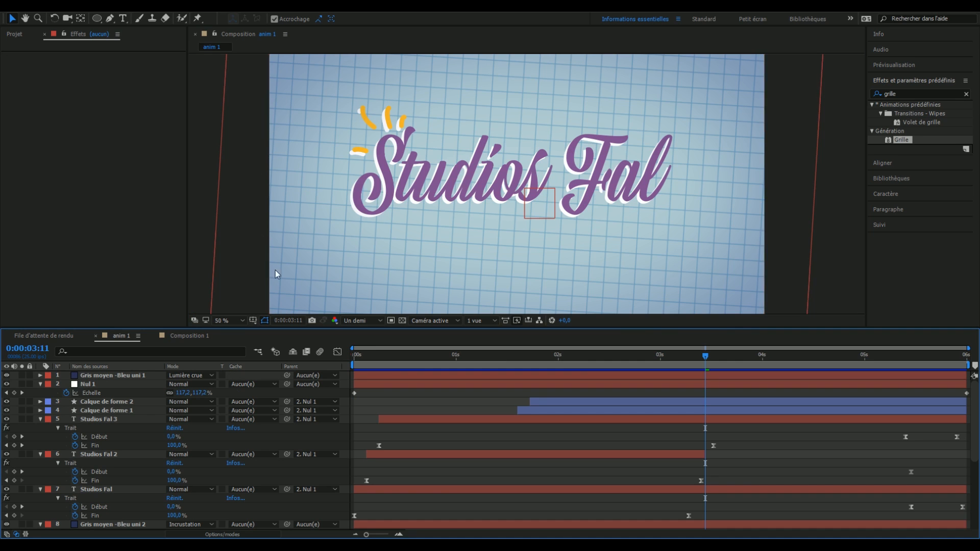
pyautogui.moveTo(706, 356); pyautogui.dragTo(354, 356)
pyautogui.press('space')
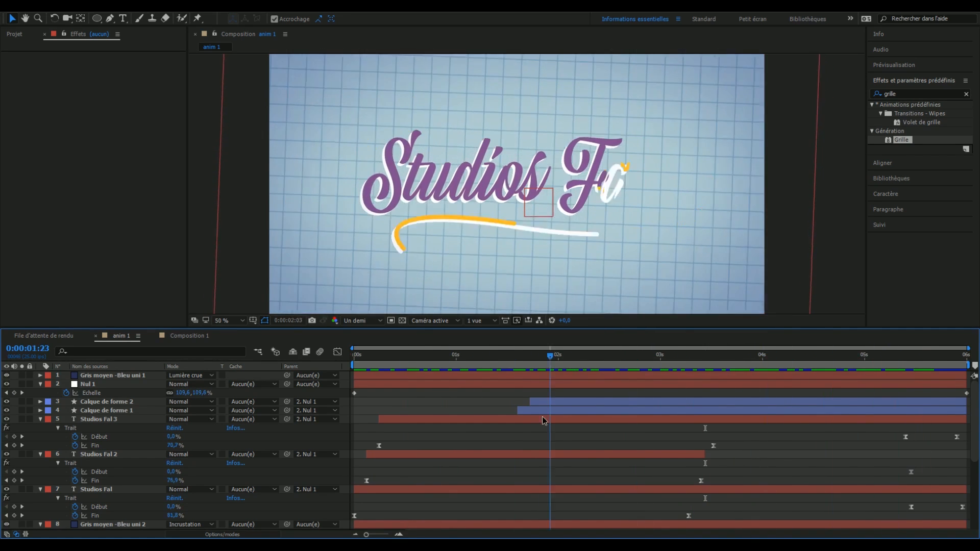
pyautogui.click(197, 336)
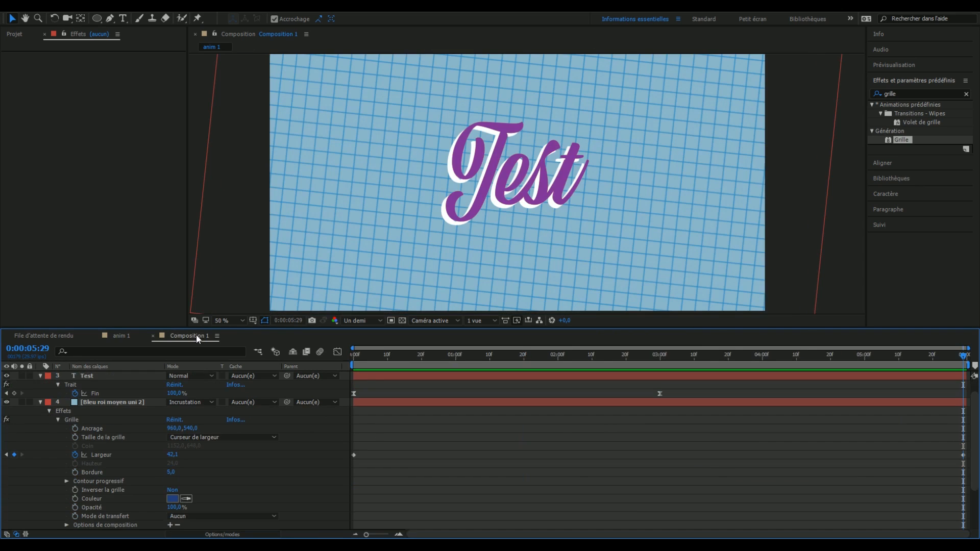
pyautogui.press('space')
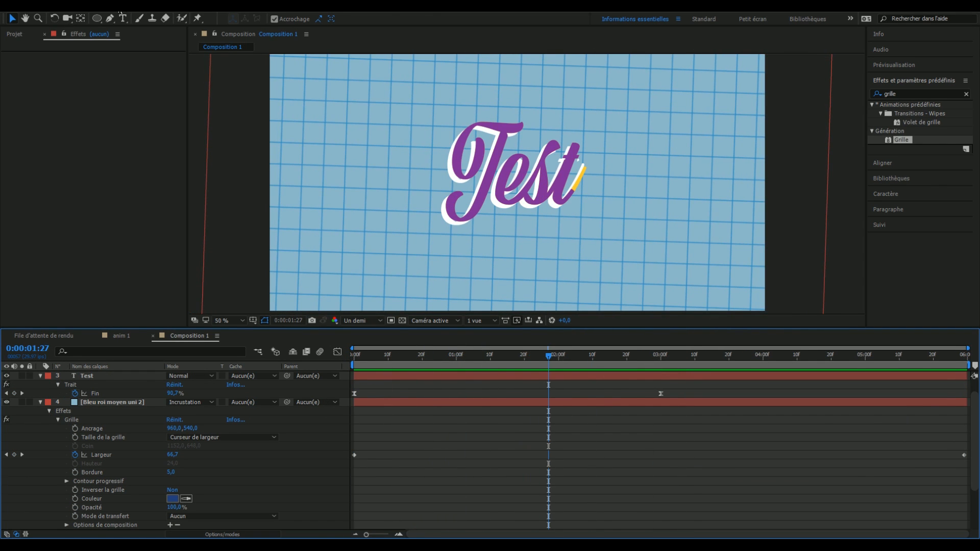
# Create a new full-frame solid layer coloured dark purple #362F49.
pyautogui.rightClick(94, 403)
pyautogui.click(411, 31)
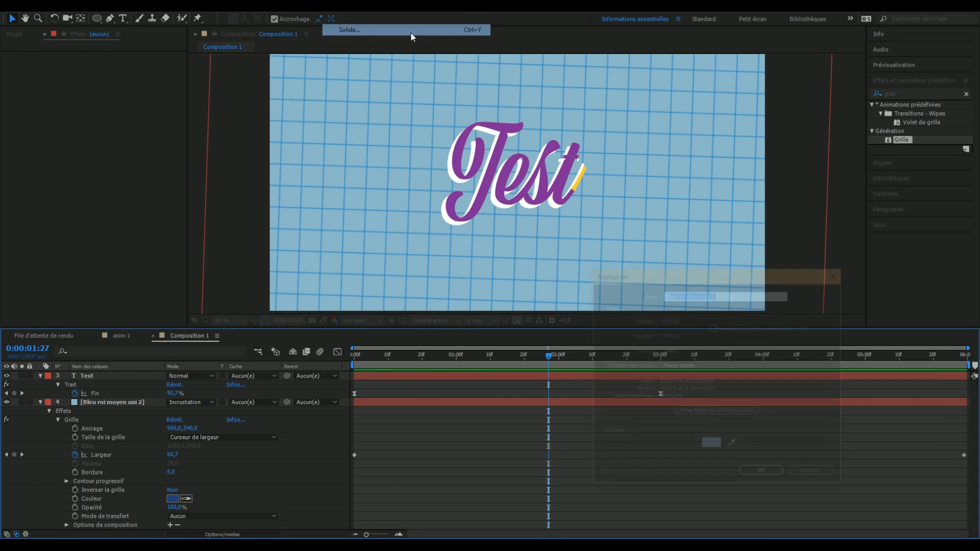
pyautogui.click(712, 446)
pyautogui.moveTo(504, 437); pyautogui.dragTo(504, 433)
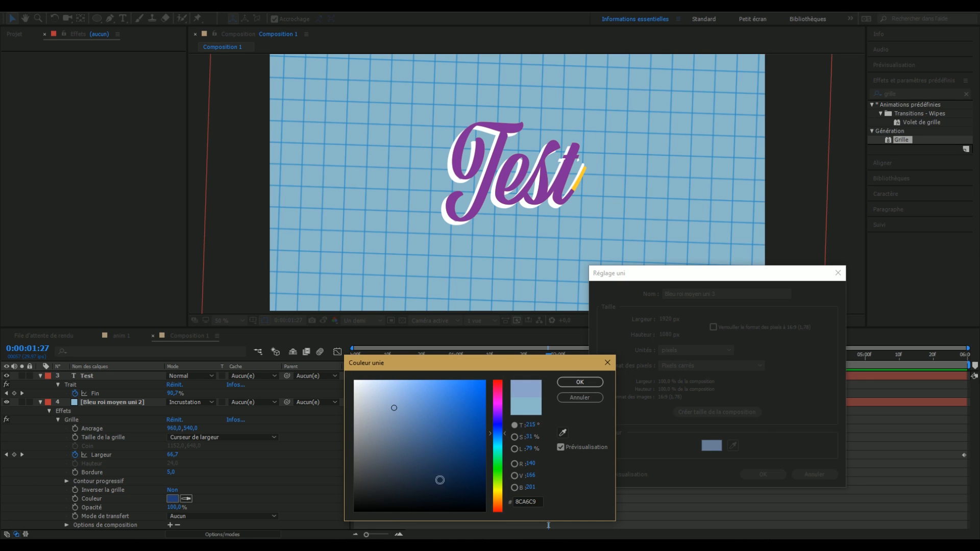
pyautogui.moveTo(504, 437); pyautogui.dragTo(502, 421)
pyautogui.moveTo(449, 444)
pyautogui.mouseDown()
pyautogui.moveTo(402, 468)
pyautogui.moveTo(415, 461)
pyautogui.moveTo(407, 455)
pyautogui.moveTo(373, 497)
pyautogui.moveTo(404, 464)
pyautogui.moveTo(400, 474)
pyautogui.mouseUp()
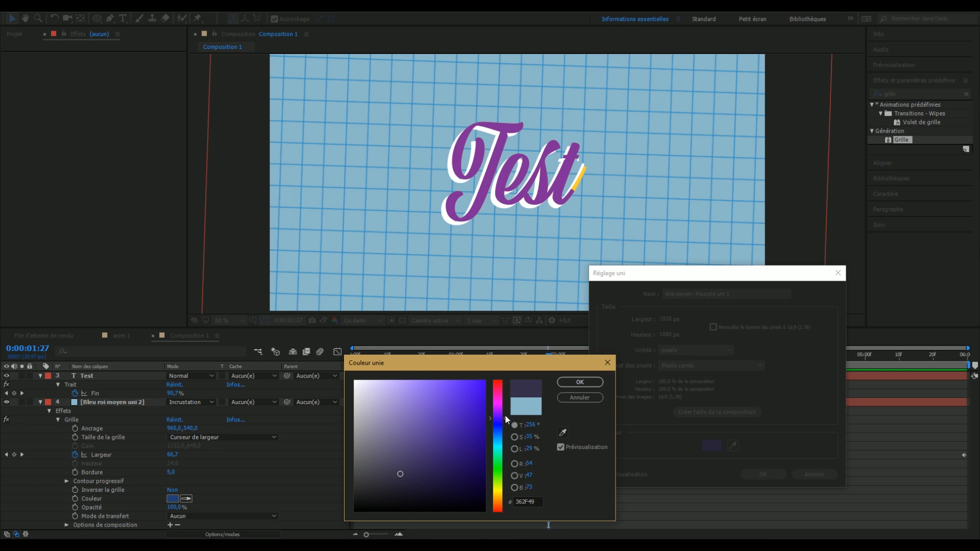
pyautogui.click(595, 383)
pyautogui.click(760, 473)
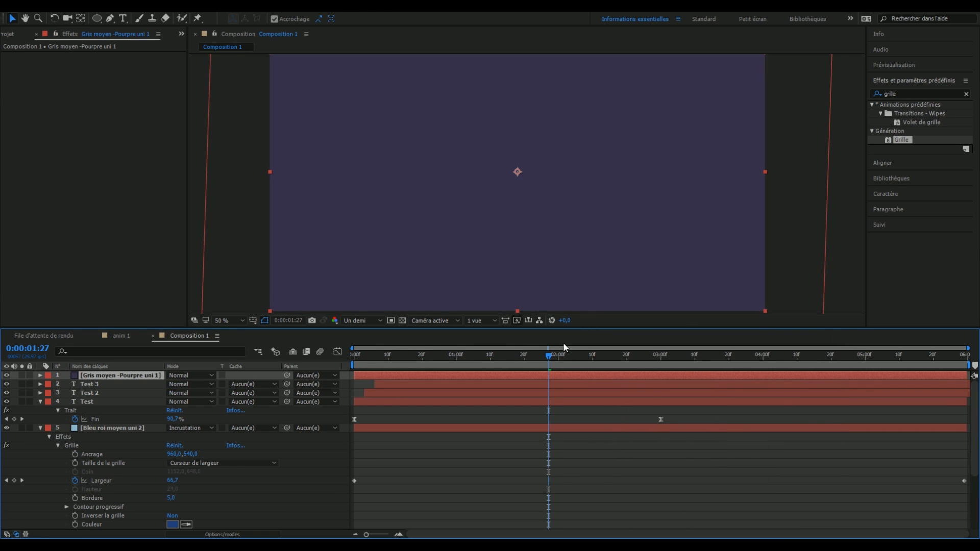
# Draw an elliptical mask on the dark purple solid, spanning the full width and height of the frame.
pyautogui.click(96, 17)
pyautogui.press(',')
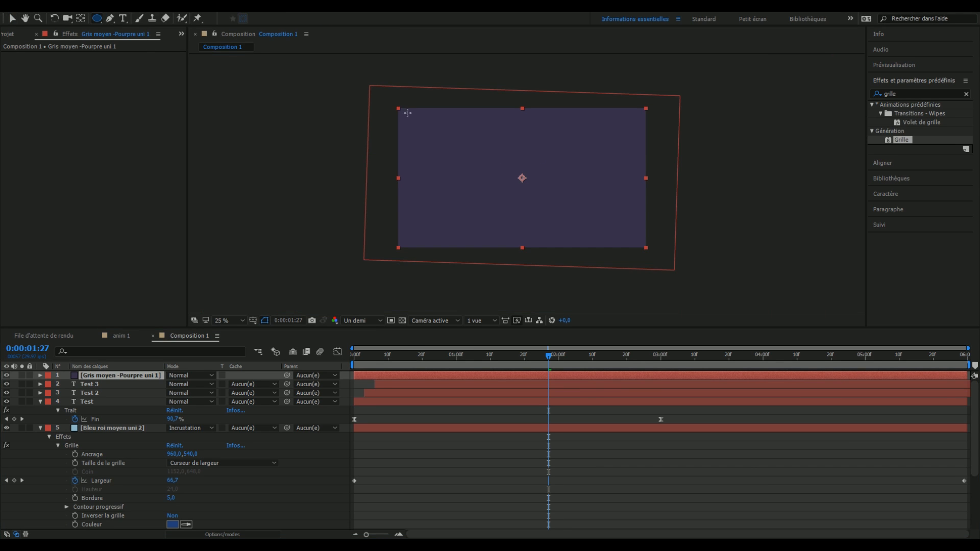
pyautogui.moveTo(398, 108); pyautogui.dragTo(646, 247)
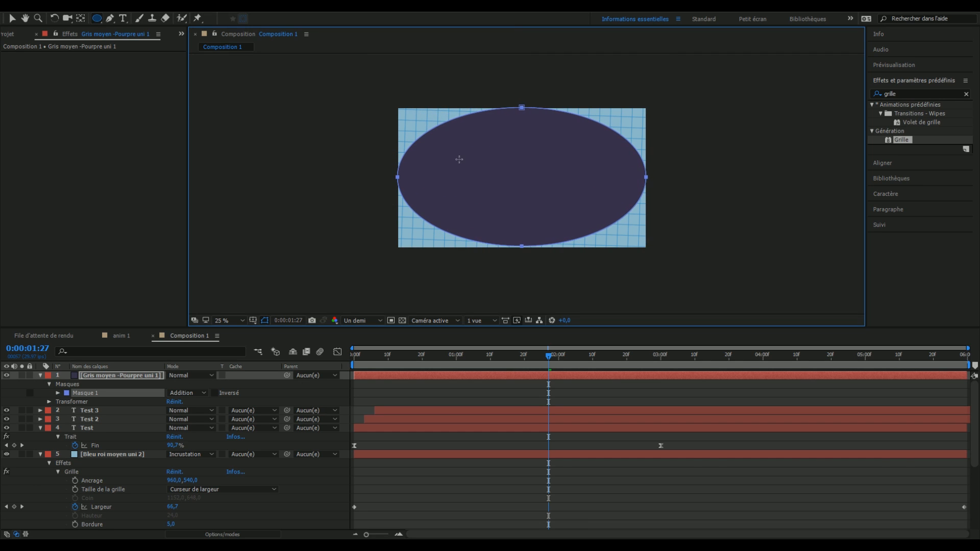
pyautogui.moveTo(97, 23); pyautogui.dragTo(129, 43)
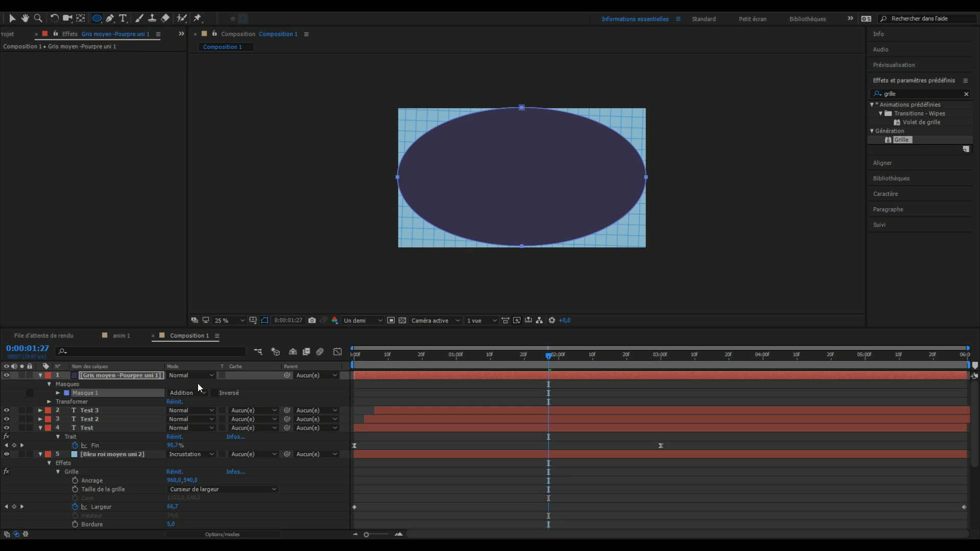
# Set the elliptical mask's mode to Soustraction and expand its mask properties.
pyautogui.click(188, 394)
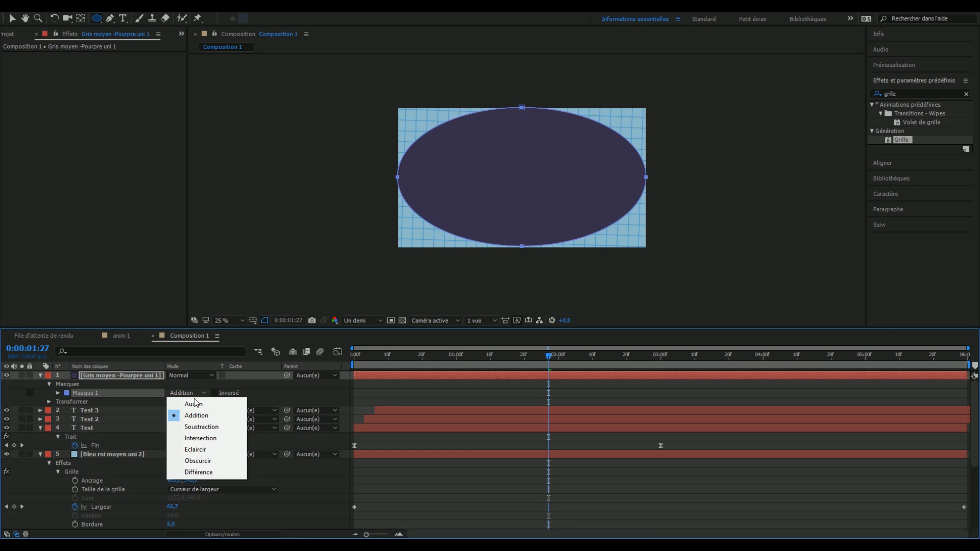
pyautogui.click(202, 425)
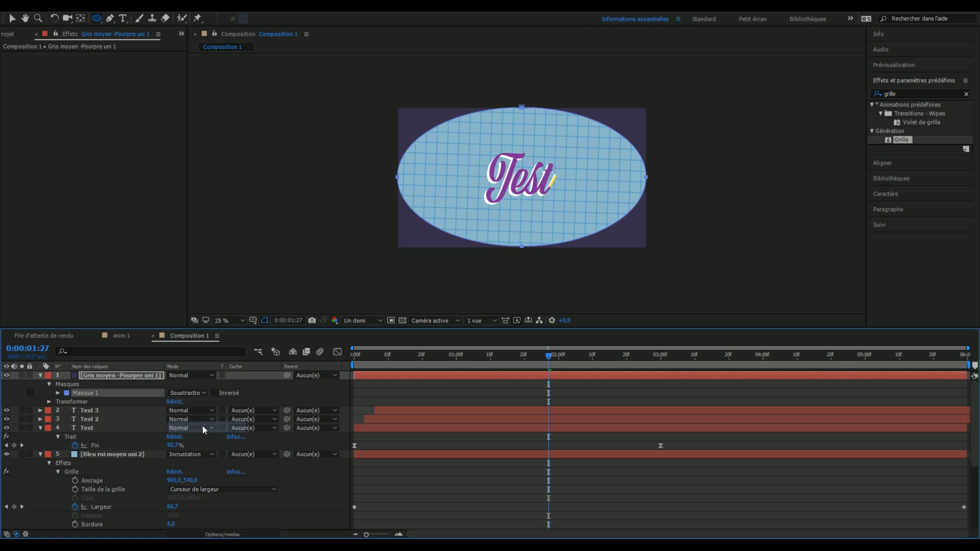
pyautogui.click(58, 393)
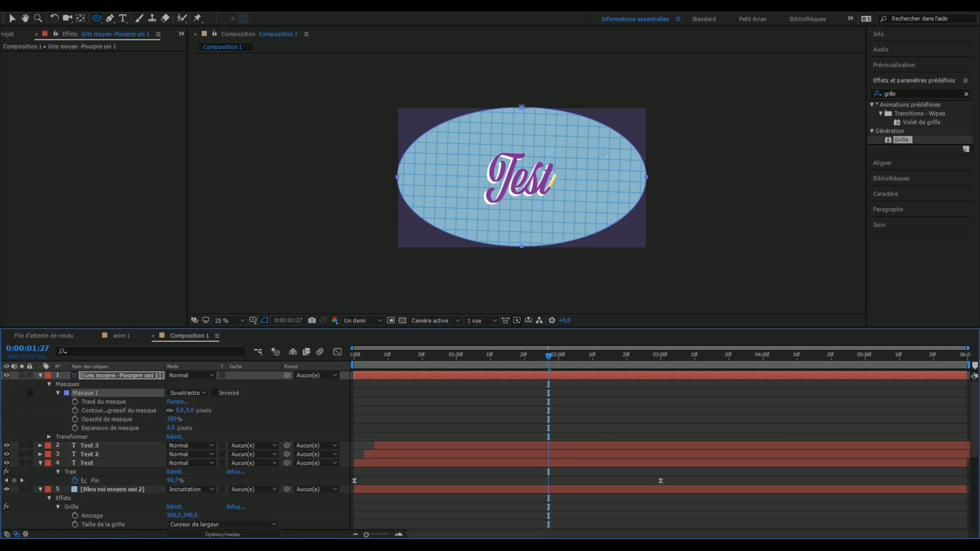
# Feather the elliptical mask on the dark purple solid by about 393 pixels in both directions.
pyautogui.press('.')
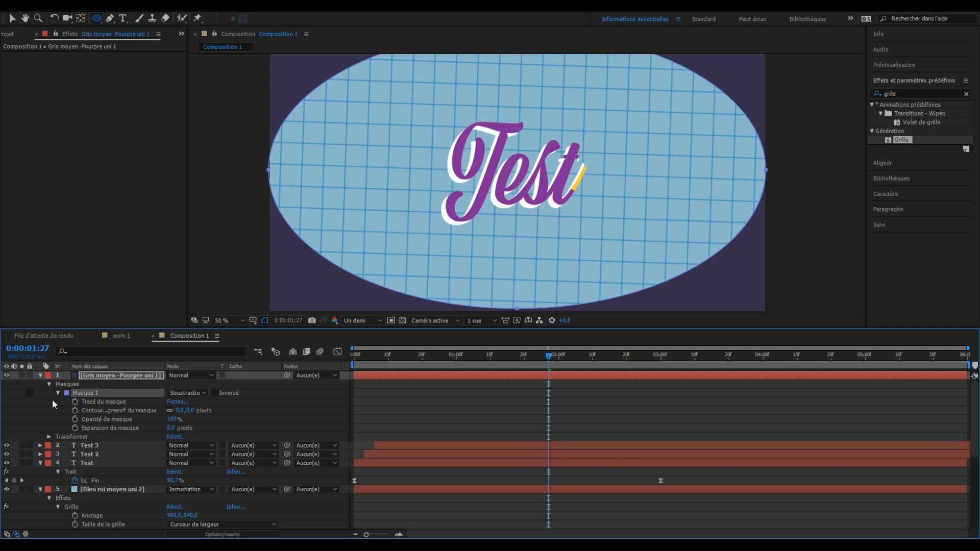
pyautogui.click(66, 393)
pyautogui.click(580, 382)
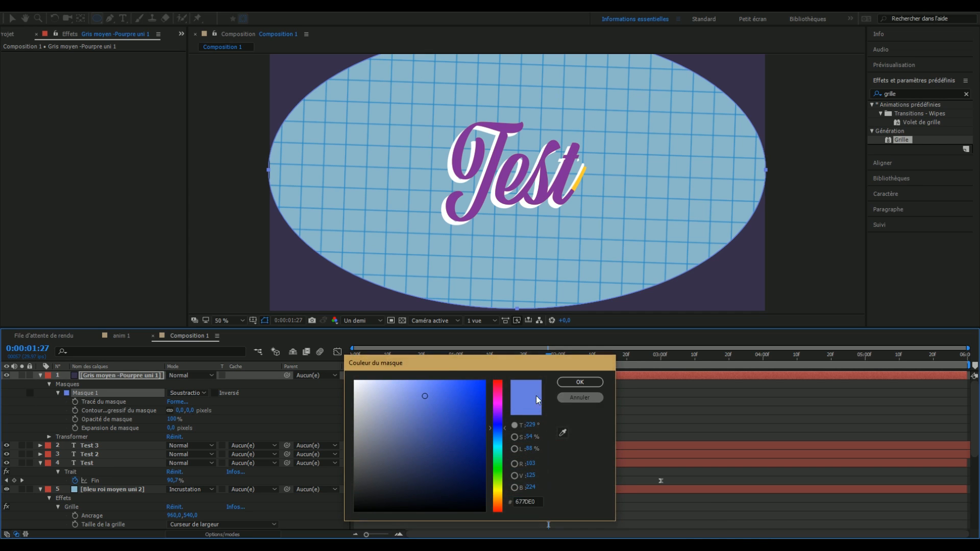
pyautogui.moveTo(193, 411); pyautogui.dragTo(350, 368)
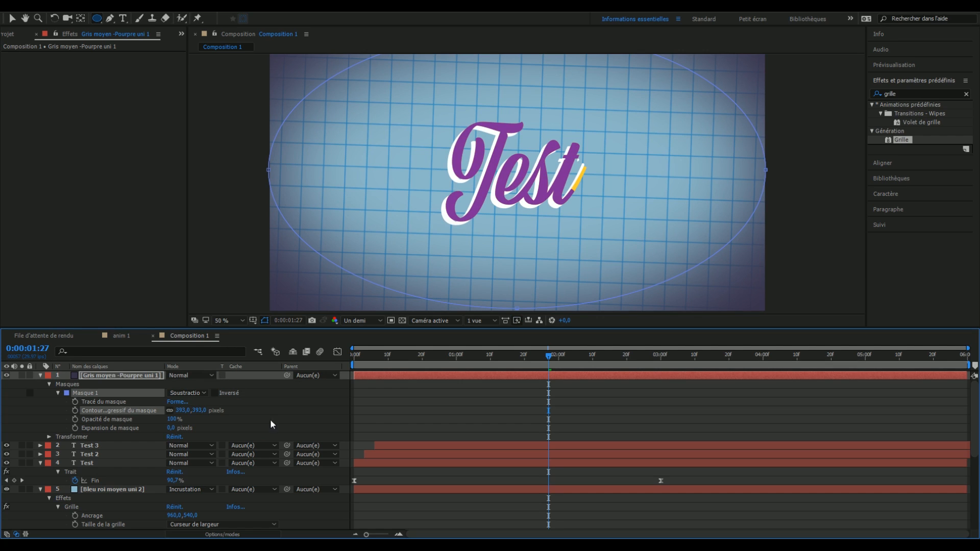
pyautogui.click(247, 421)
# Try the Incrustation, Lumière crue and Produit blending modes on the dark purple solid.
pyautogui.click(202, 377)
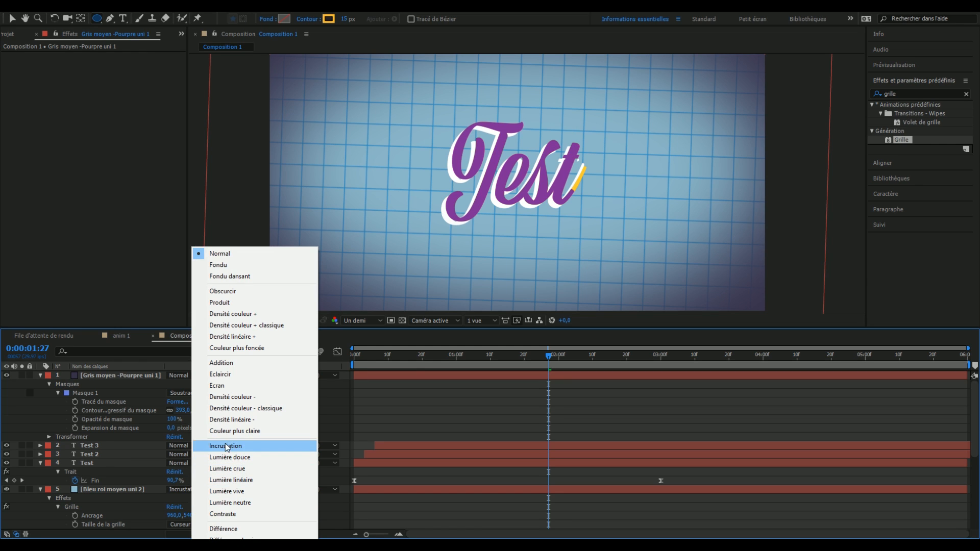
pyautogui.click(231, 448)
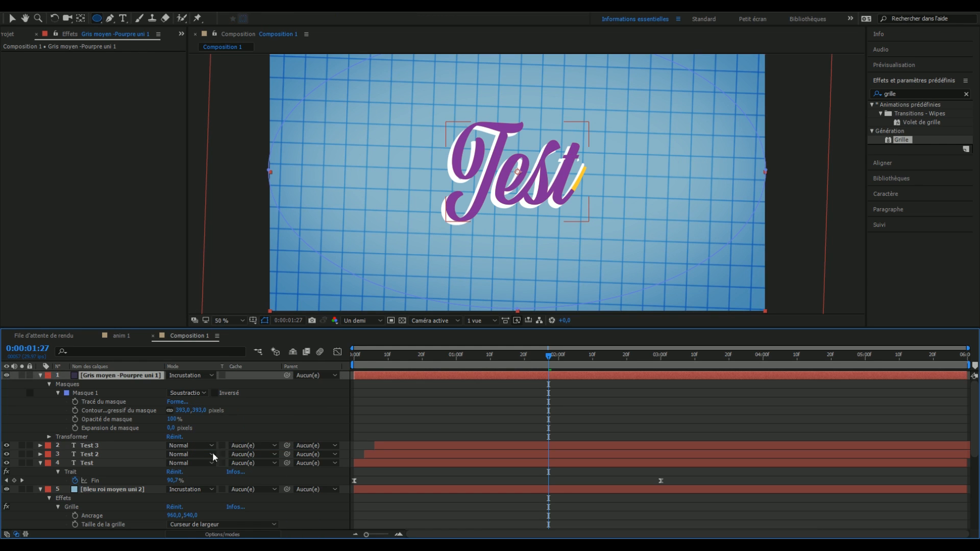
pyautogui.click(199, 377)
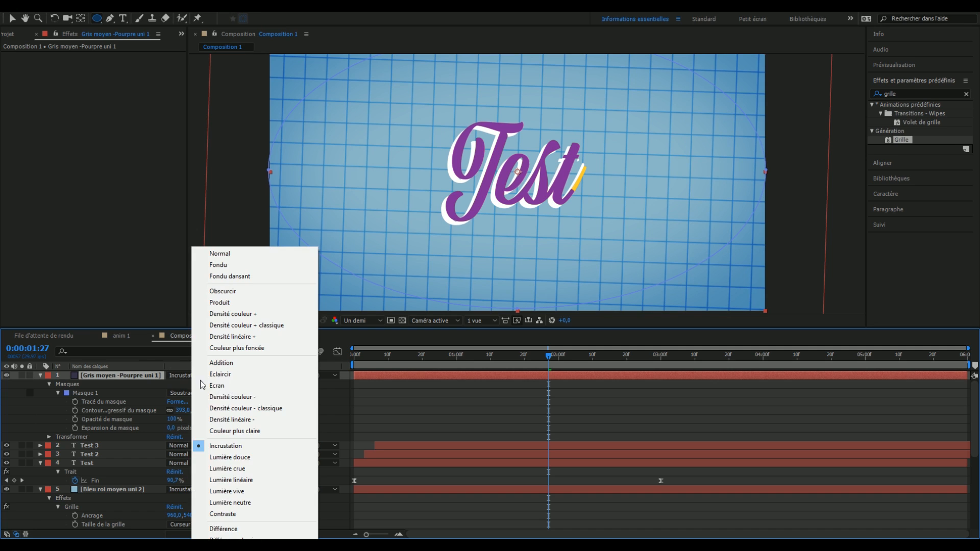
pyautogui.click(237, 467)
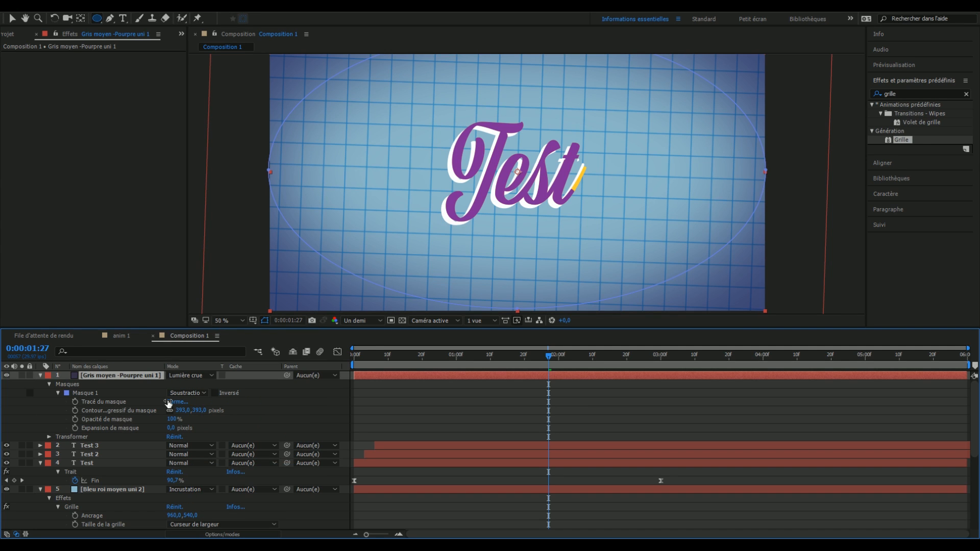
pyautogui.click(182, 376)
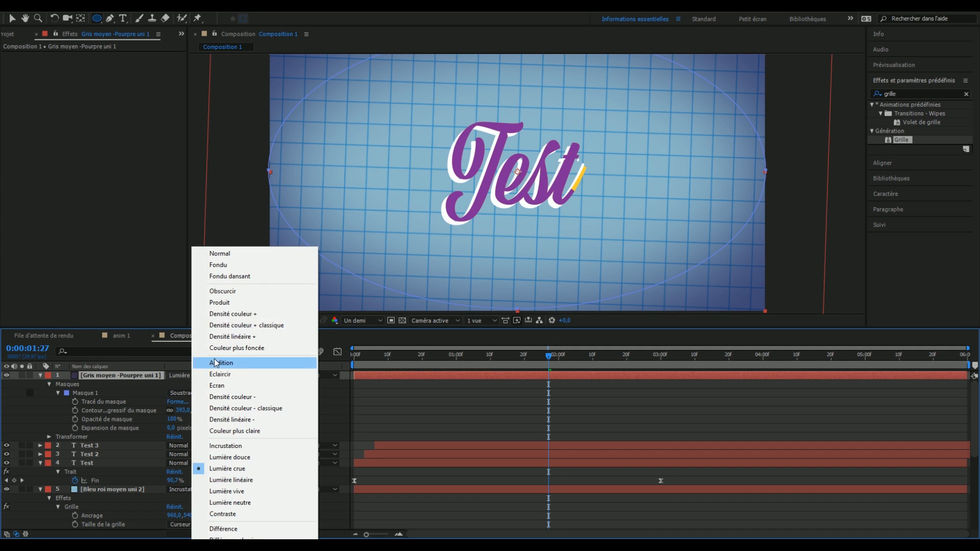
pyautogui.click(245, 305)
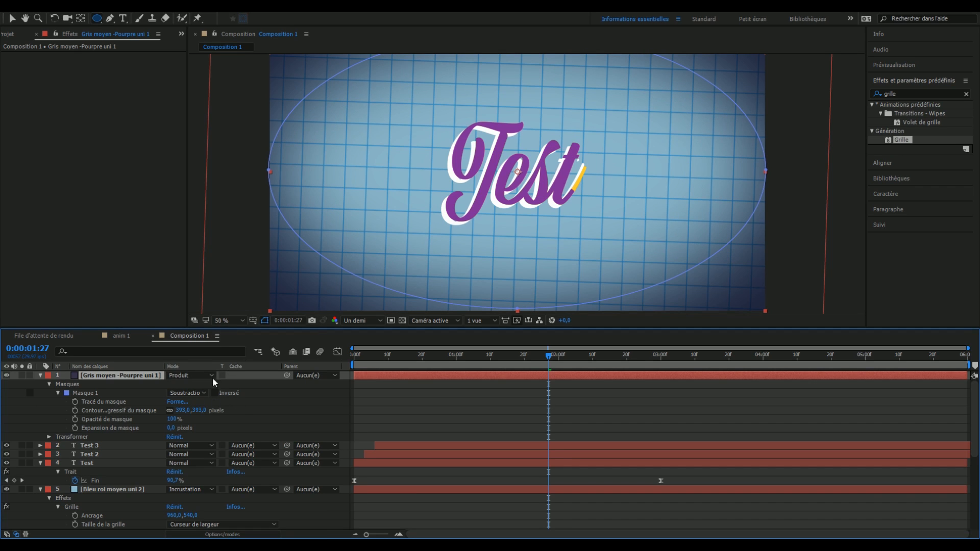
# Set the dark purple solid's blending mode to Lumière crue and its layer opacity to 60%.
pyautogui.click(187, 376)
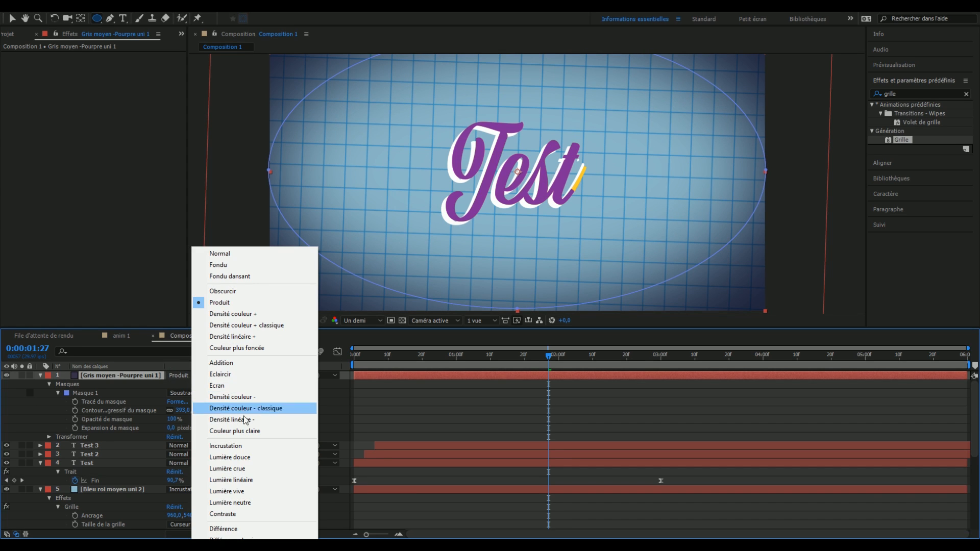
pyautogui.click(240, 469)
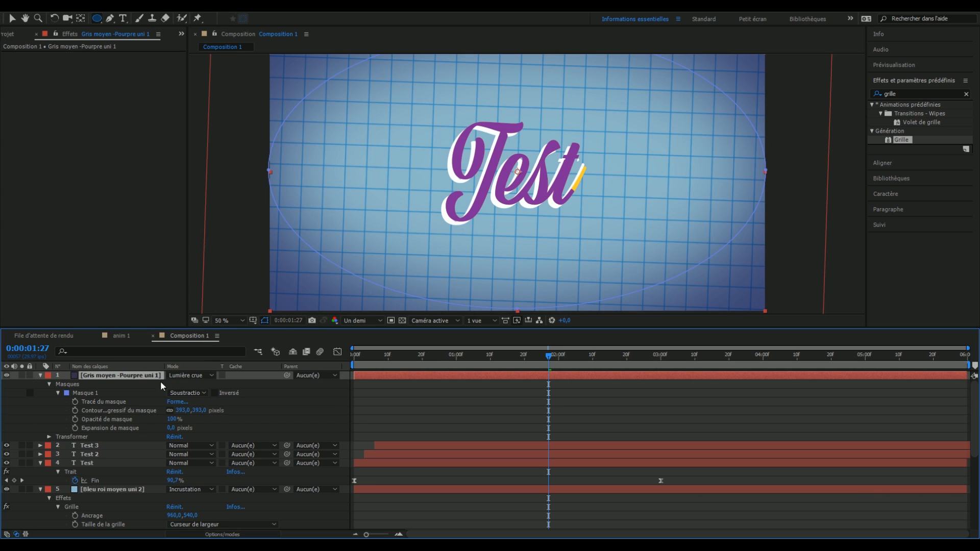
pyautogui.click(49, 437)
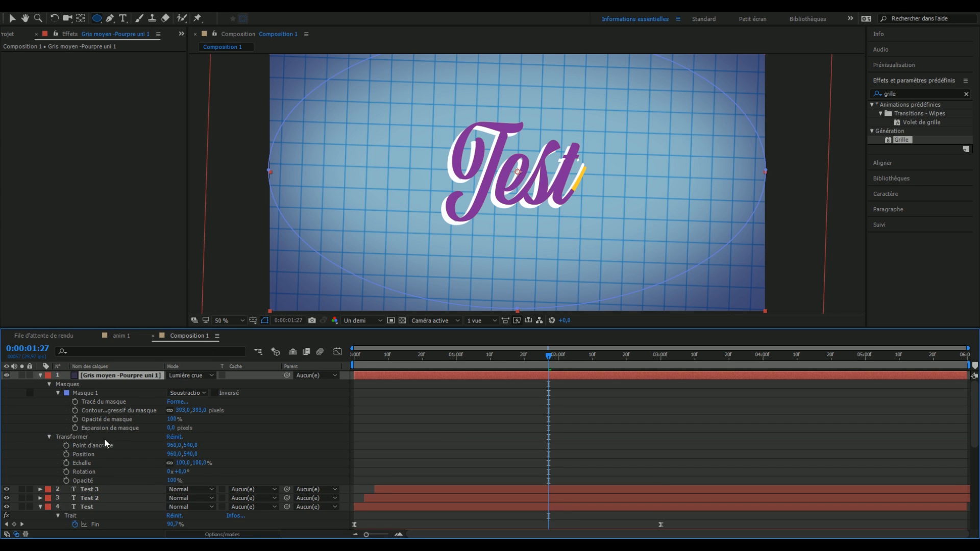
pyautogui.moveTo(173, 482); pyautogui.dragTo(154, 483)
pyautogui.click(429, 413)
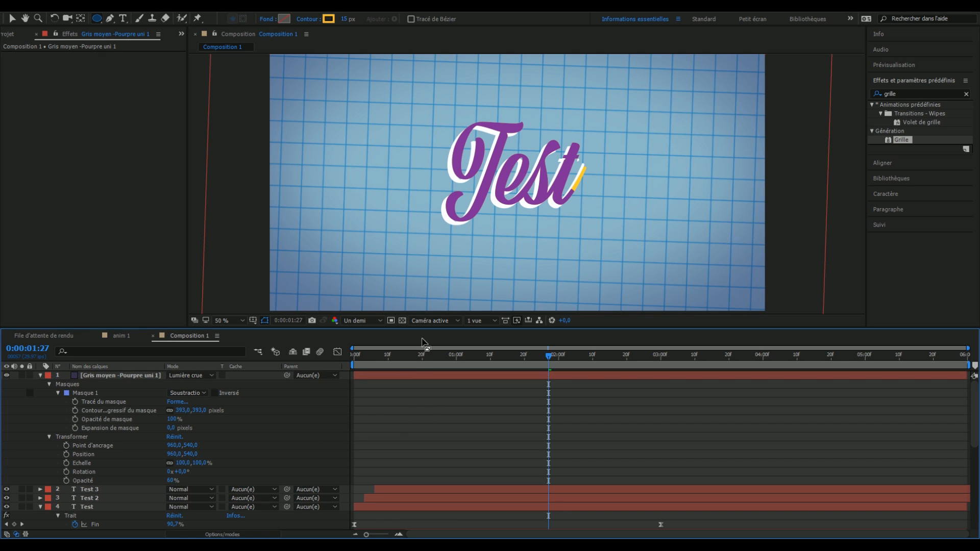
# Open the solid settings of the Fond background layer.
pyautogui.scroll(-10, 109, 467)
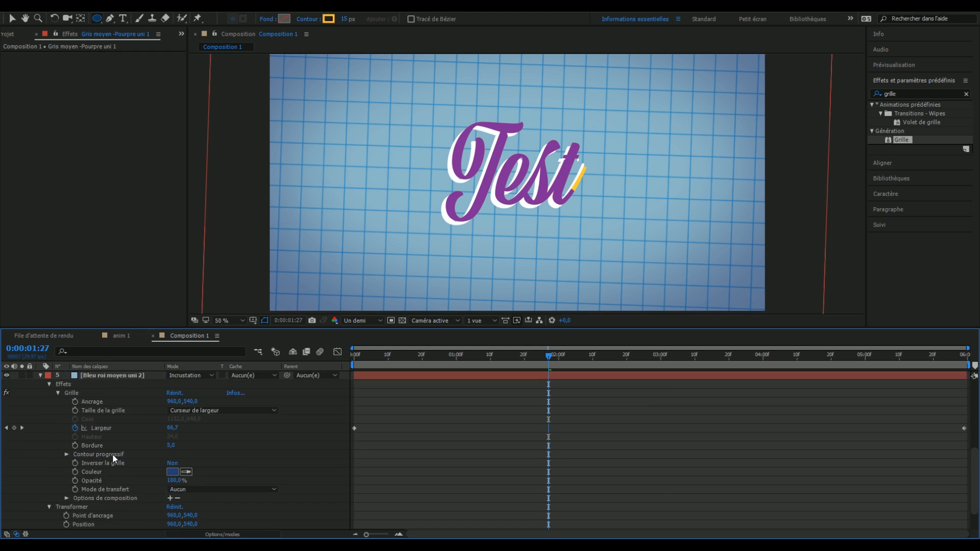
pyautogui.click(112, 524)
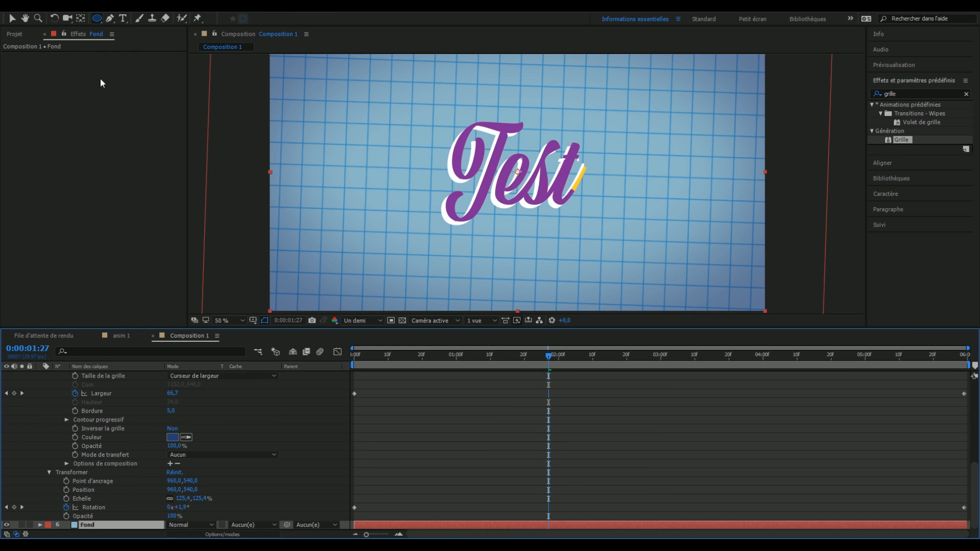
pyautogui.click(87, 11)
pyautogui.moveTo(100, 11)
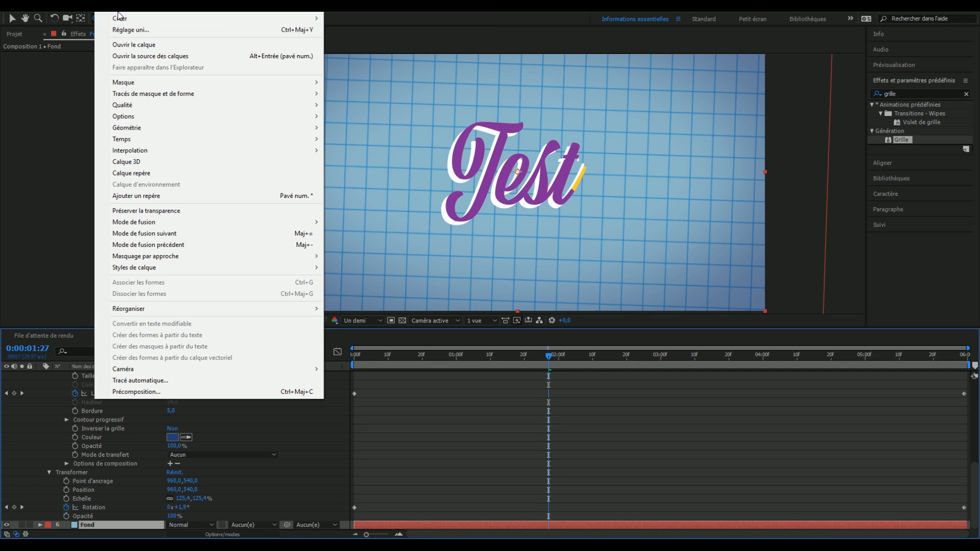
pyautogui.click(122, 30)
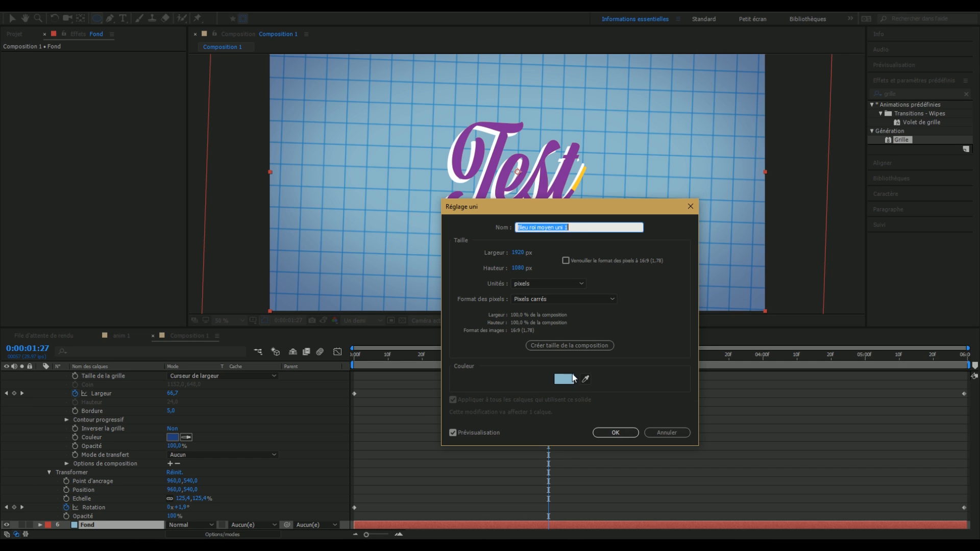
pyautogui.click(563, 381)
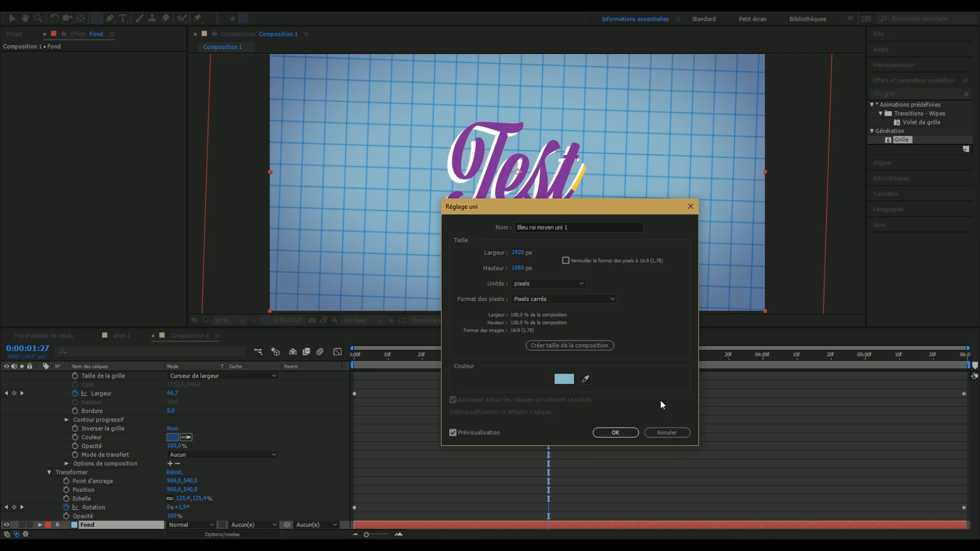
pyautogui.click(565, 379)
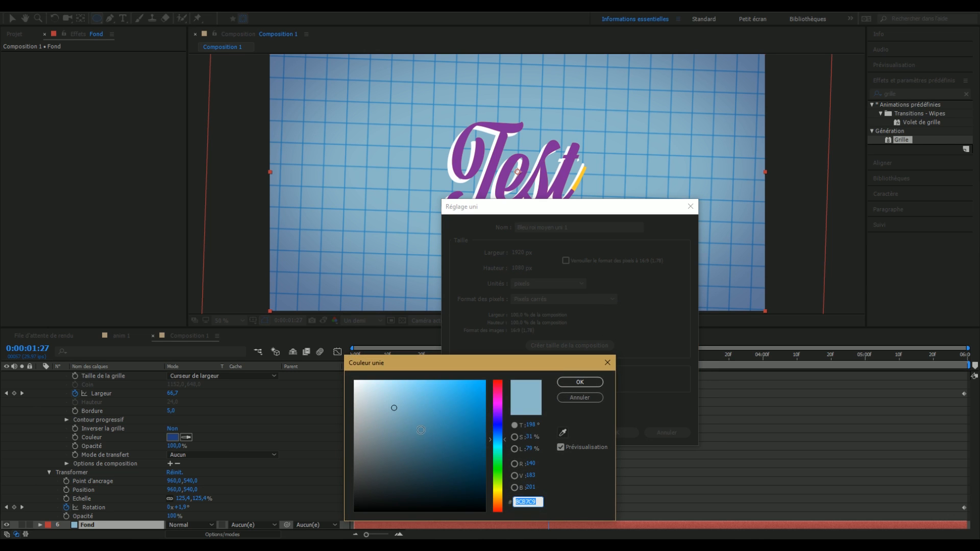
pyautogui.click(579, 398)
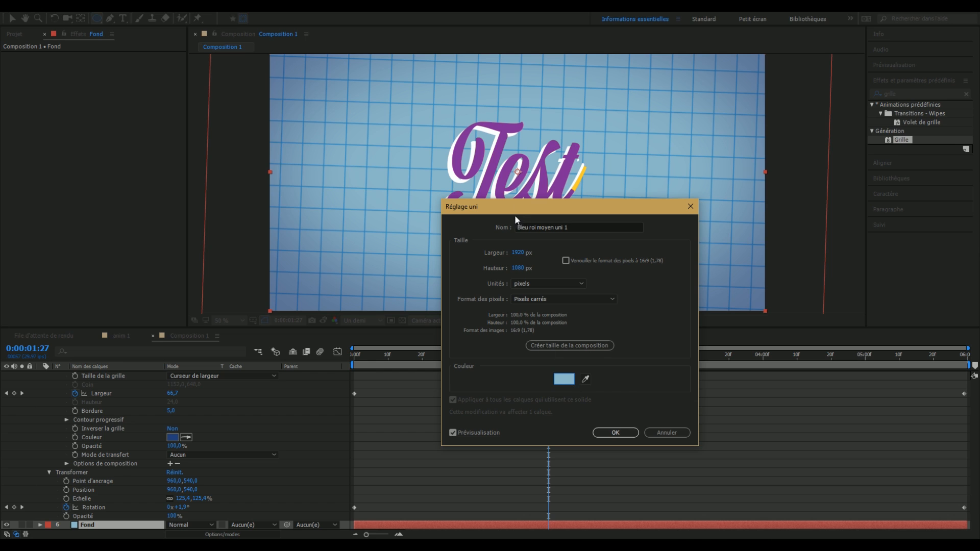
# Recolour the Fond solid to the lighter cyan blue #A3DBE7 and apply its settings.
pyautogui.moveTo(517, 207); pyautogui.dragTo(645, 206)
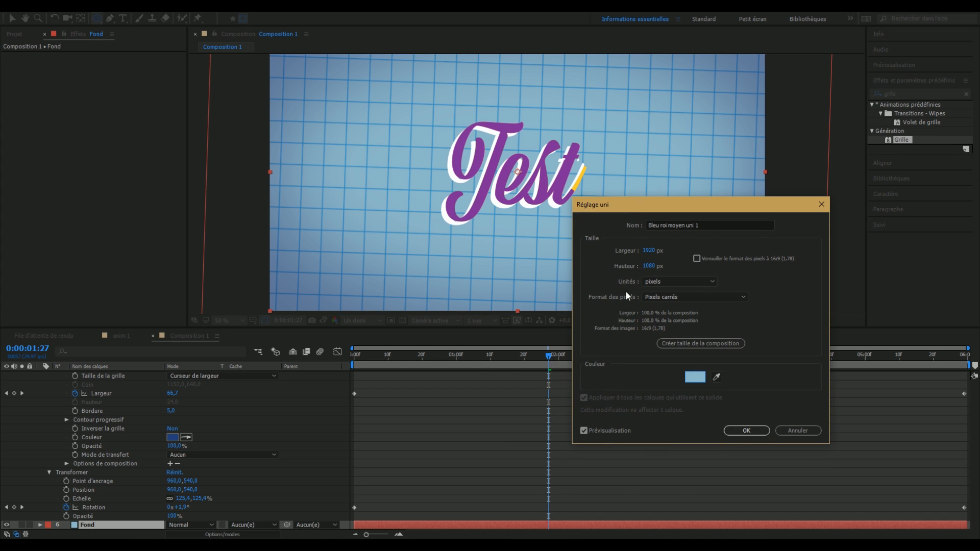
pyautogui.click(694, 377)
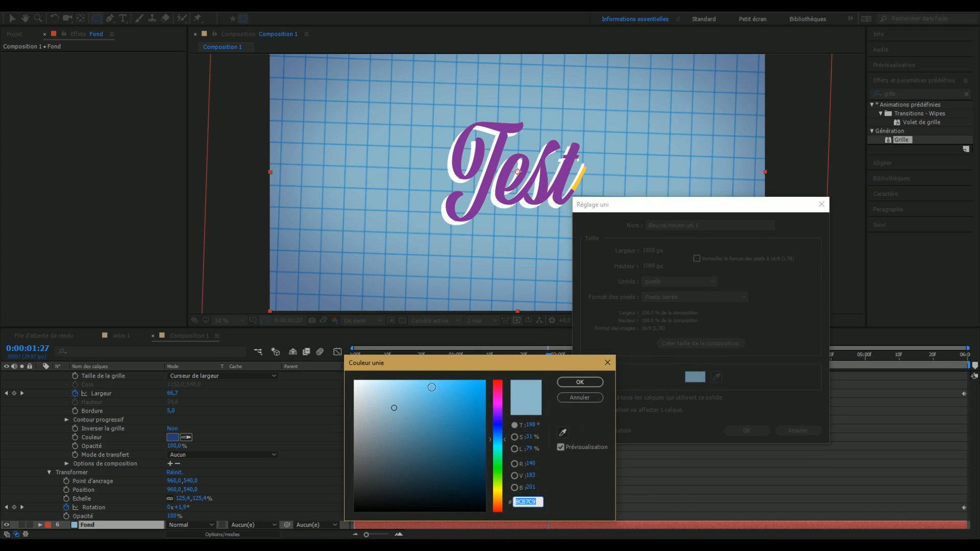
pyautogui.click(390, 391)
pyautogui.moveTo(390, 392); pyautogui.dragTo(392, 392)
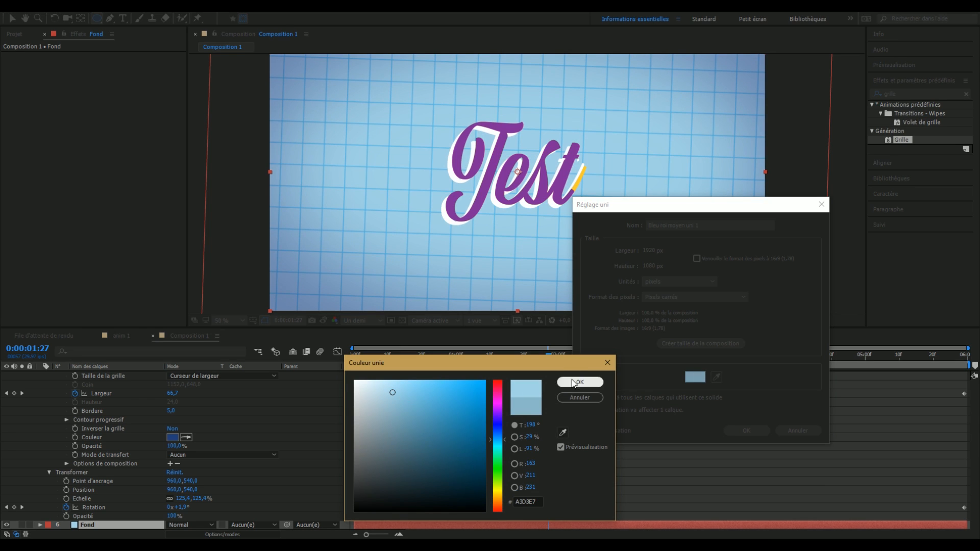
pyautogui.click(505, 443)
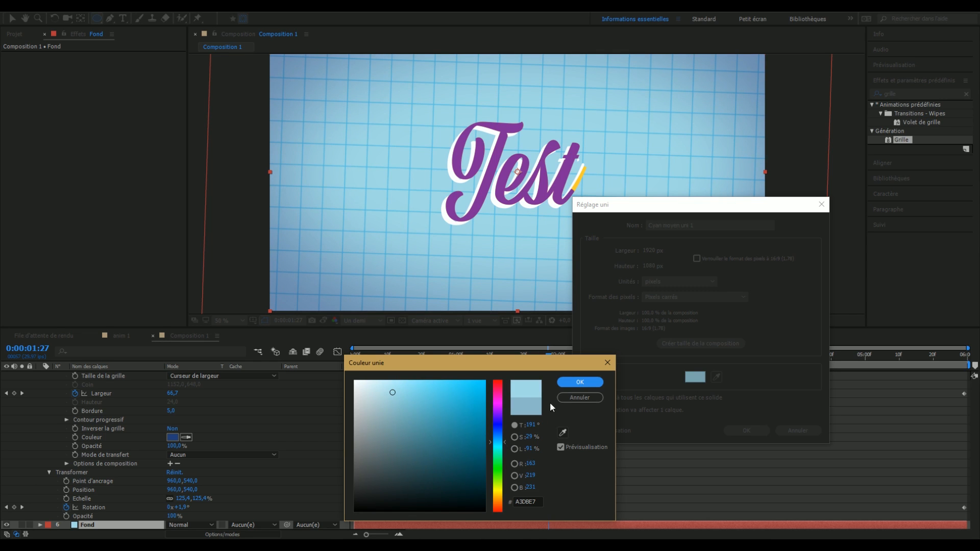
pyautogui.click(579, 383)
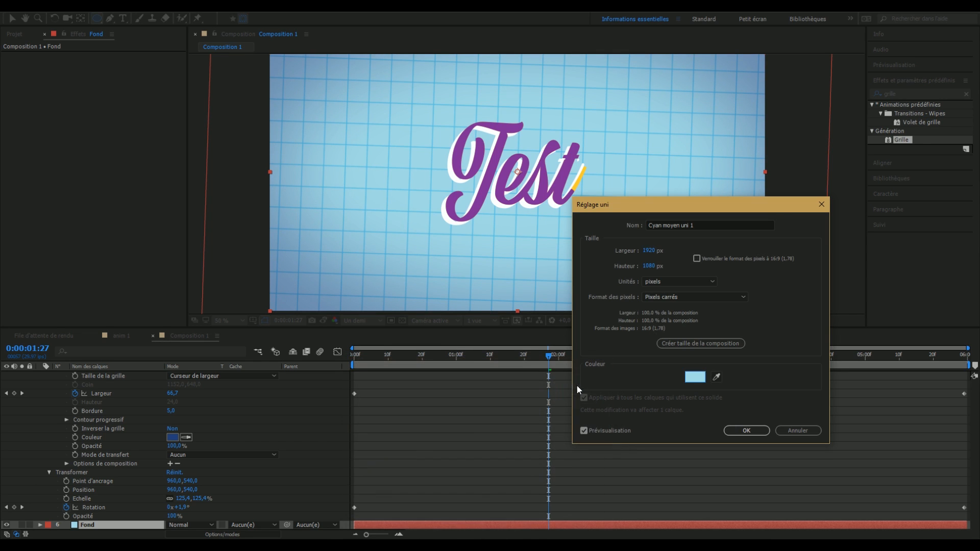
pyautogui.click(758, 431)
# Preview Composition 1 from its start and scrub through it to review the new background and vignette.
pyautogui.moveTo(550, 361); pyautogui.dragTo(811, 393)
pyautogui.press('space')
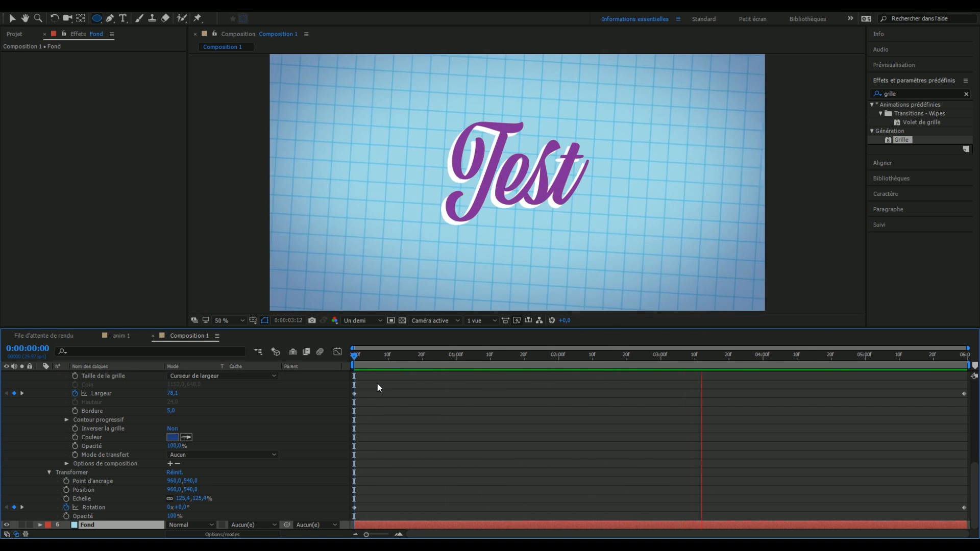
pyautogui.press('space')
pyautogui.moveTo(406, 353); pyautogui.dragTo(634, 357)
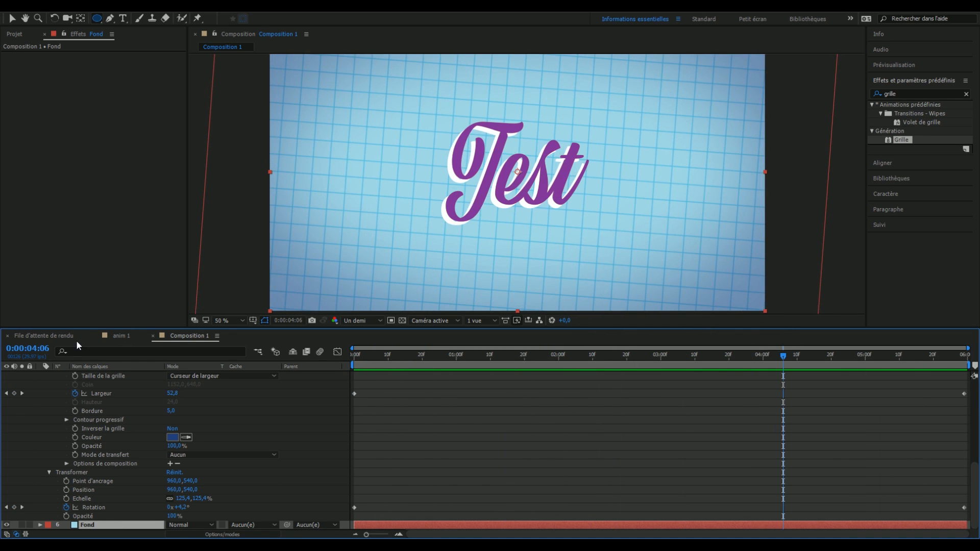
# Play anim 1 from its start and scrub through it to examine its colours, vignette and extra strokes.
pyautogui.click(134, 333)
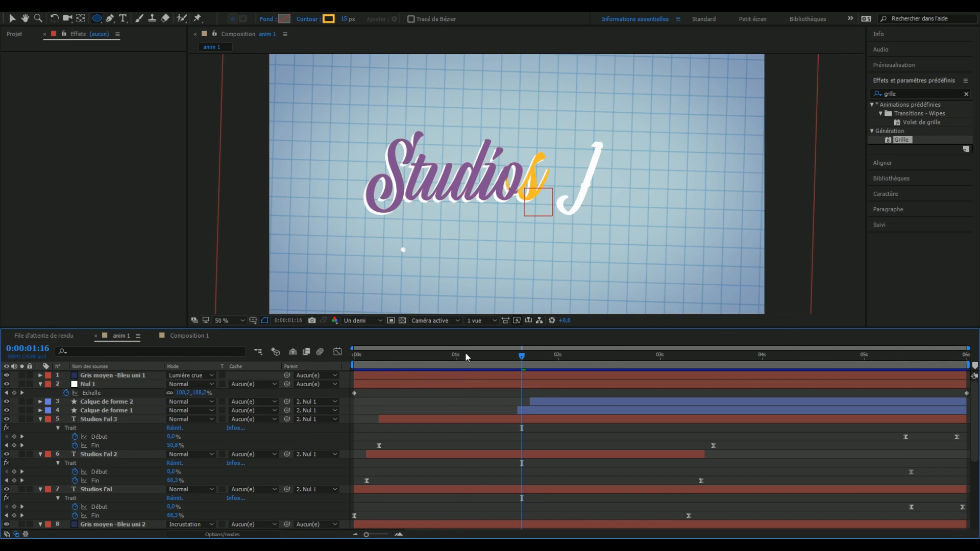
pyautogui.press('Home')
pyautogui.press('space')
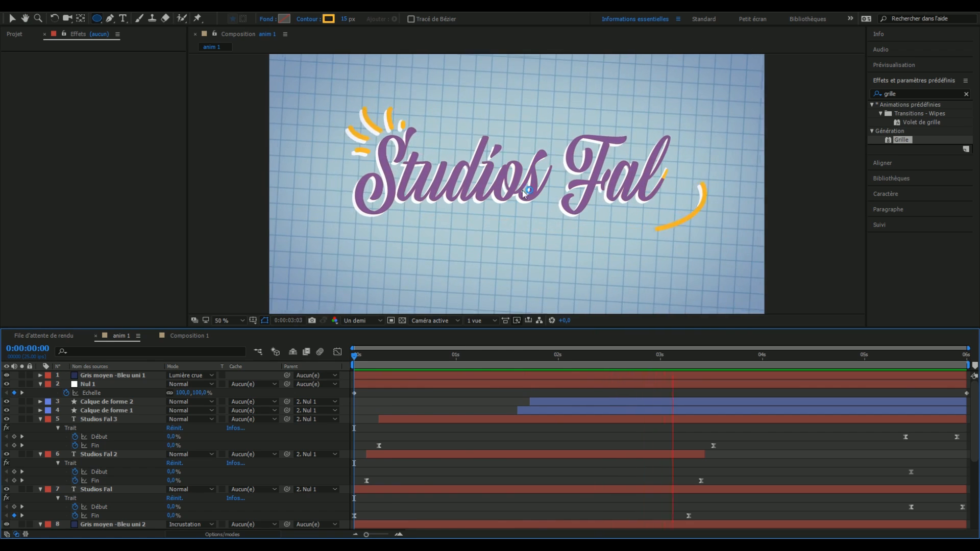
pyautogui.press('space')
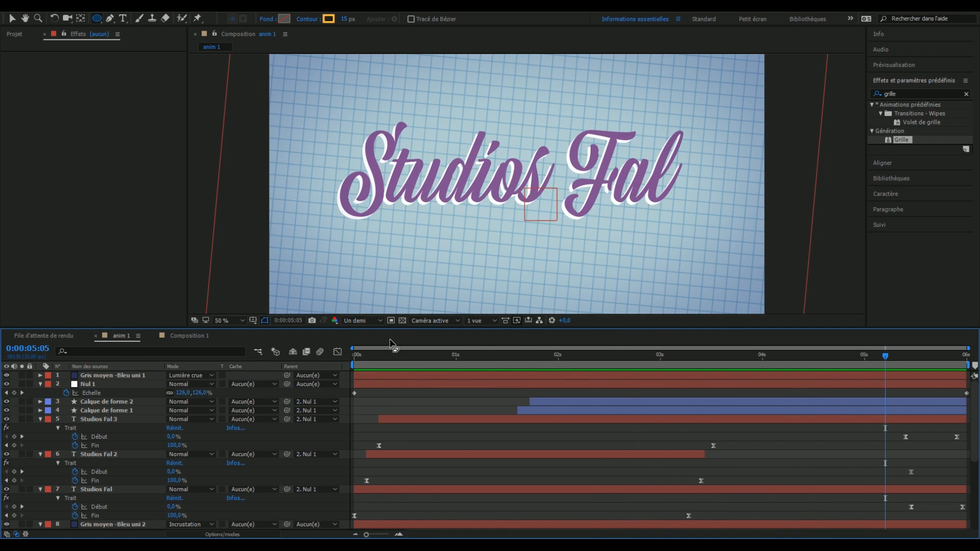
pyautogui.moveTo(403, 355); pyautogui.dragTo(734, 378)
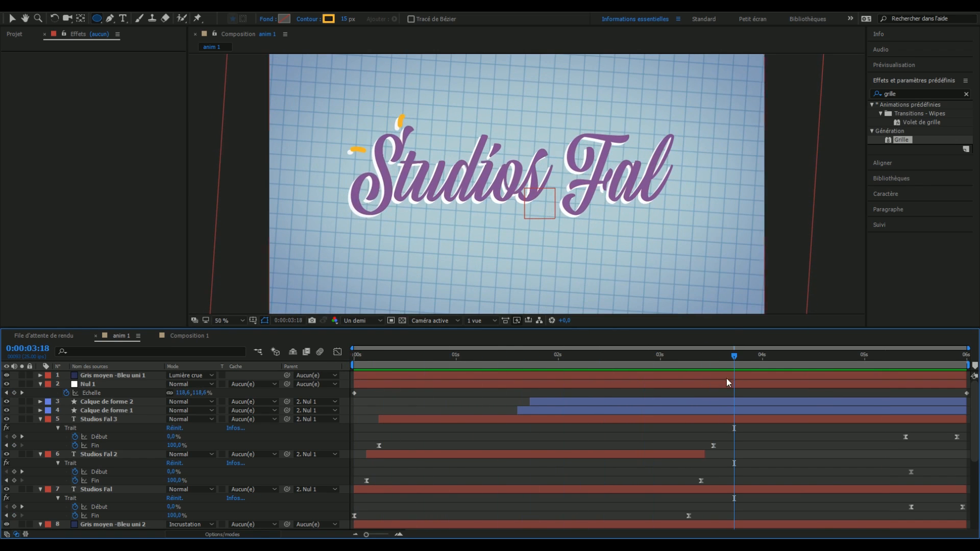
# Return to Composition 1 and scrub through the opening seconds to examine how the Test lettering is drawn.
pyautogui.click(181, 341)
pyautogui.moveTo(393, 359); pyautogui.dragTo(341, 385)
pyautogui.moveTo(246, 387); pyautogui.dragTo(439, 387)
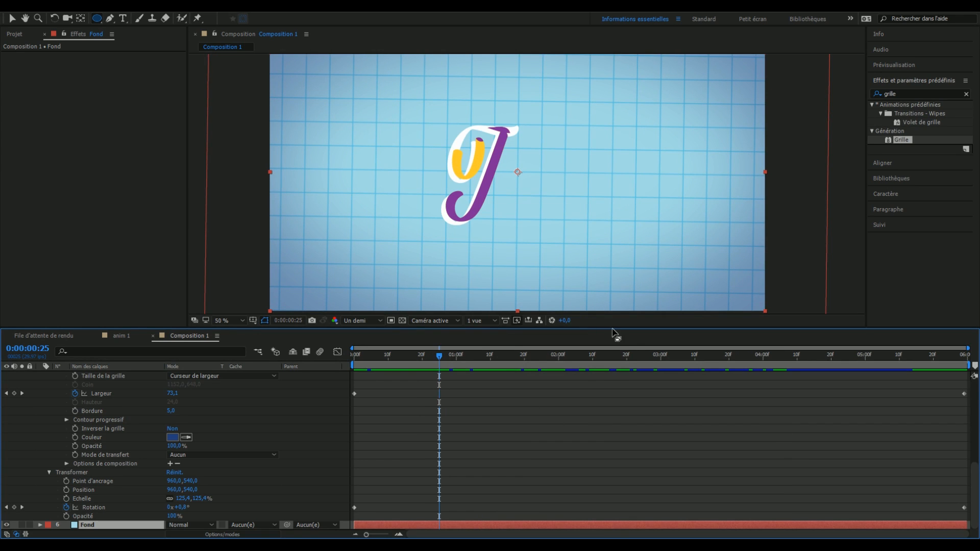
pyautogui.moveTo(461, 357)
pyautogui.mouseDown()
pyautogui.moveTo(512, 366)
pyautogui.moveTo(514, 377)
pyautogui.moveTo(545, 364)
pyautogui.moveTo(456, 380)
pyautogui.moveTo(446, 397)
pyautogui.mouseUp()
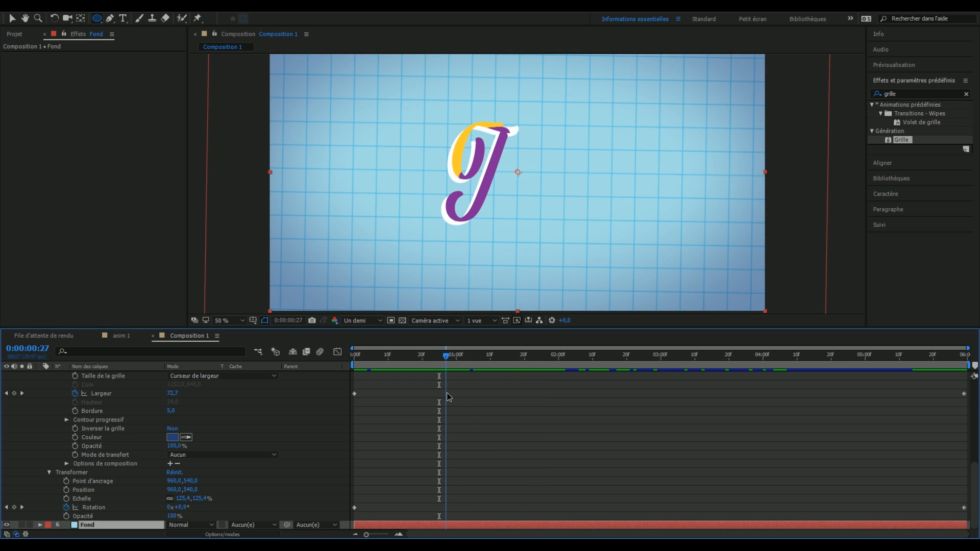
pyautogui.moveTo(446, 394); pyautogui.dragTo(506, 392)
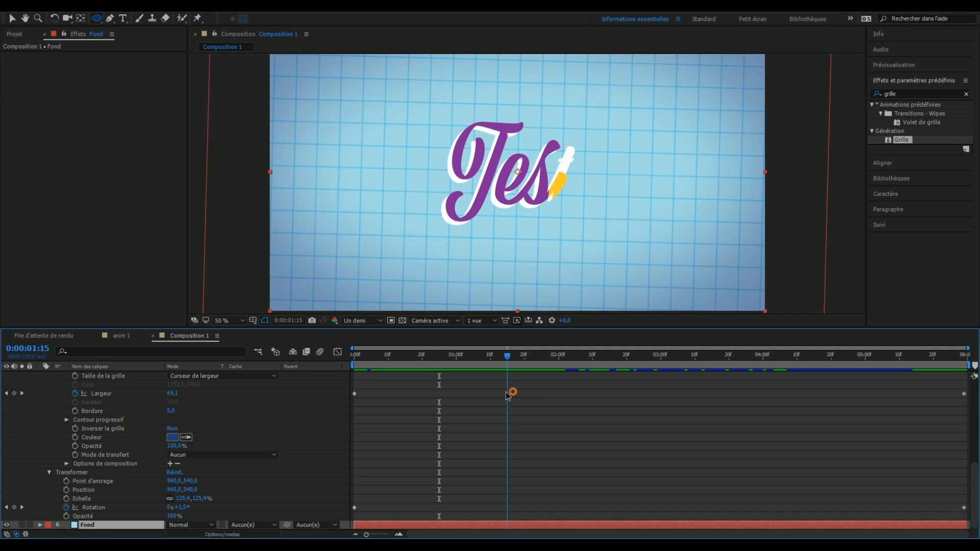
pyautogui.moveTo(506, 392); pyautogui.dragTo(502, 399)
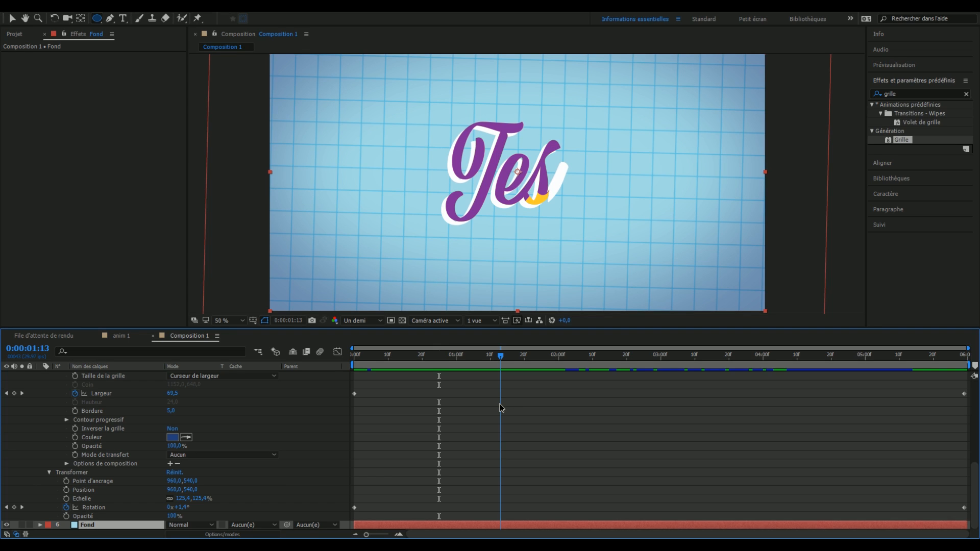
# Scrub through Composition 1 from about one second to its end to examine the Test title over the animated grid and vignette.
pyautogui.moveTo(501, 407); pyautogui.dragTo(688, 409)
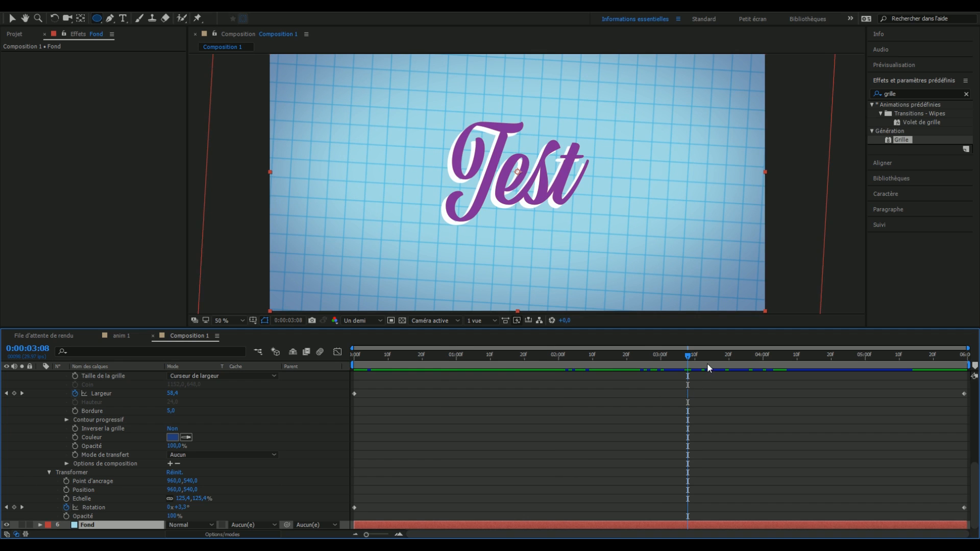
pyautogui.moveTo(707, 359); pyautogui.dragTo(695, 408)
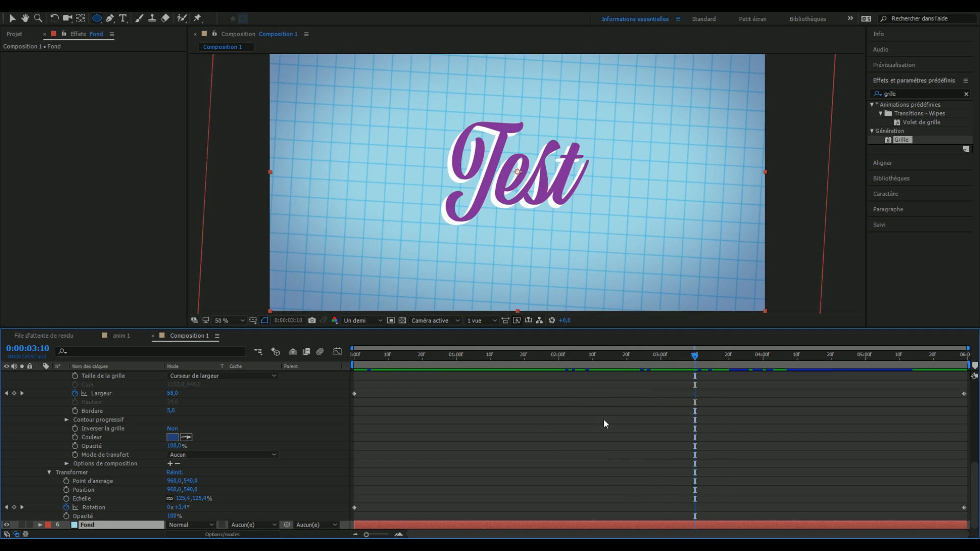
pyautogui.moveTo(686, 354); pyautogui.dragTo(708, 376)
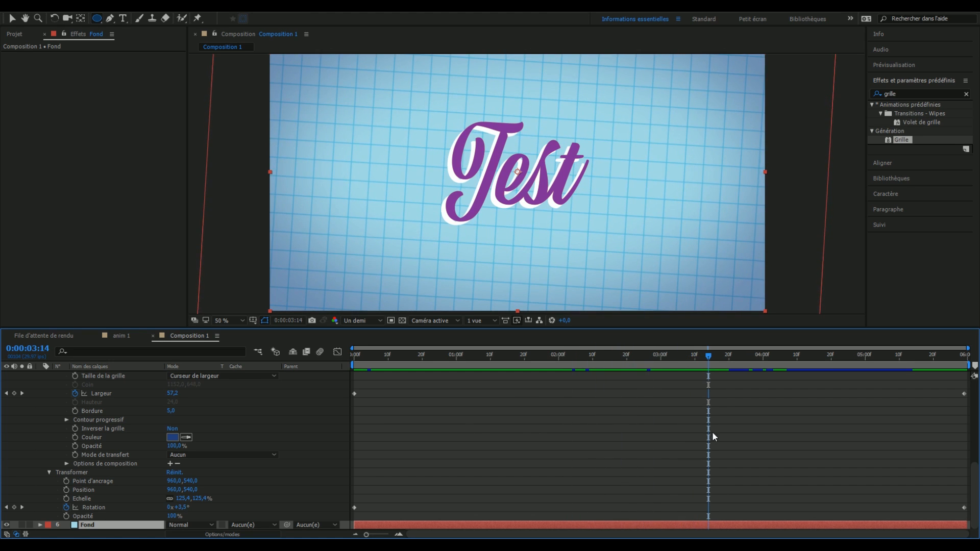
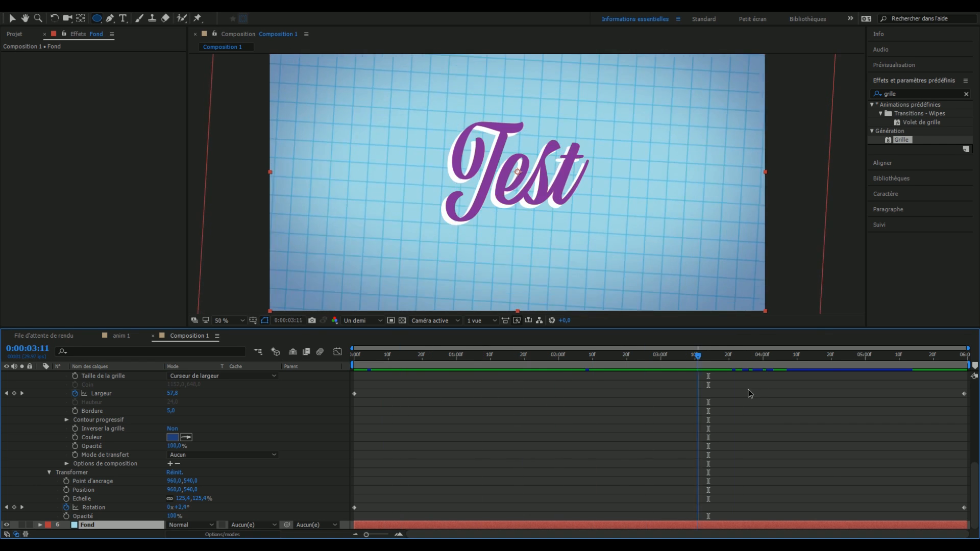
pyautogui.moveTo(827, 393); pyautogui.dragTo(807, 429)
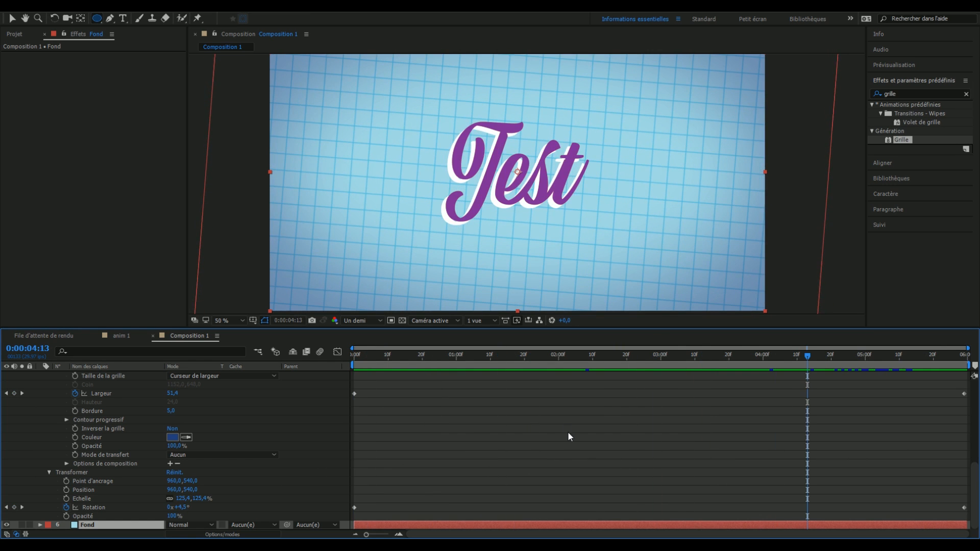
pyautogui.moveTo(535, 374); pyautogui.dragTo(966, 376)
pyautogui.moveTo(935, 360); pyautogui.dragTo(639, 384)
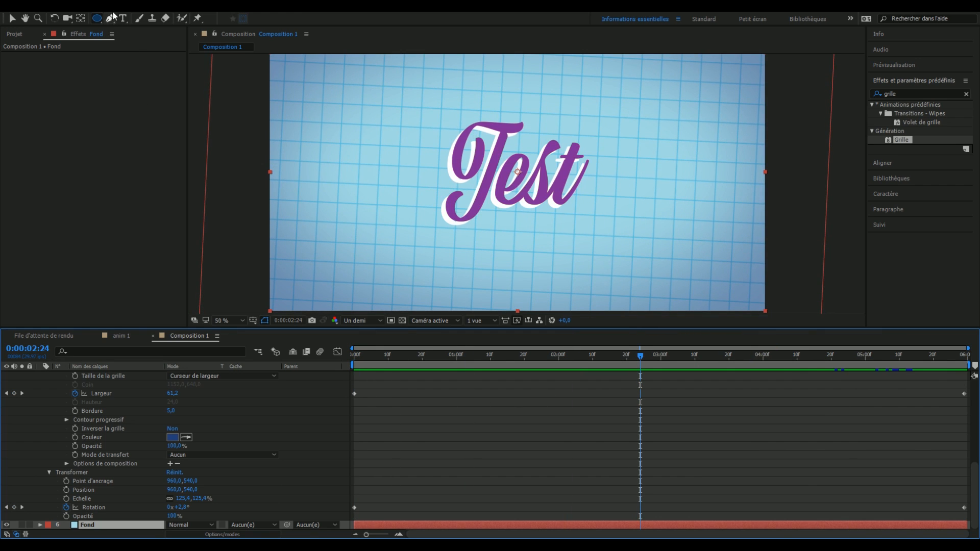
# Deselect the Fond layer, activate the Pen tool and collapse the expanded properties of the layers in Composition 1.
pyautogui.click(310, 443)
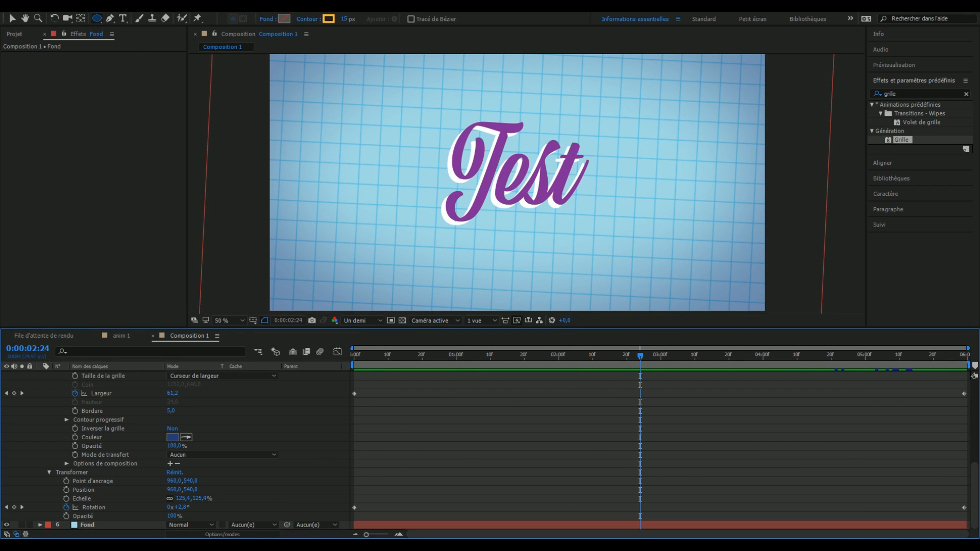
pyautogui.click(110, 19)
pyautogui.scroll(6, 291, 444)
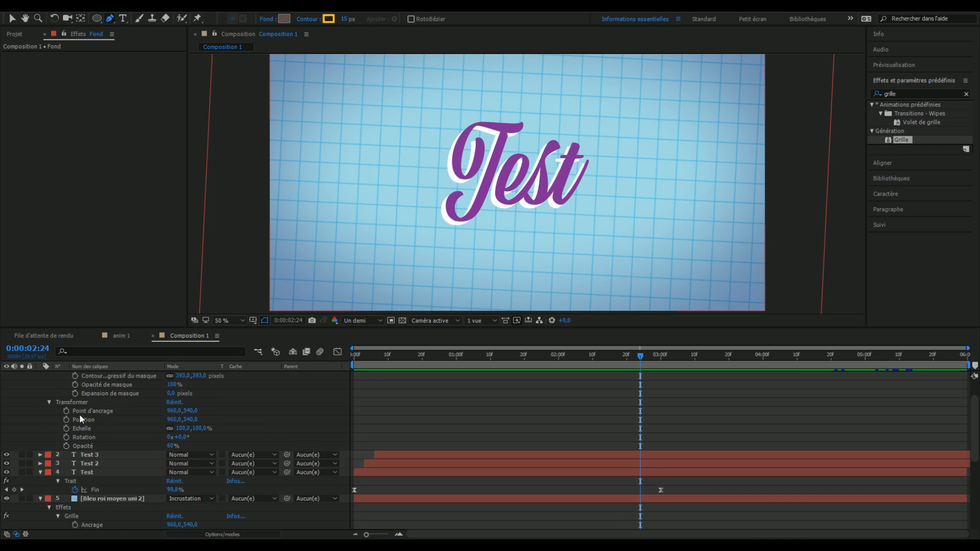
pyautogui.scroll(2, 71, 418)
pyautogui.click(40, 375)
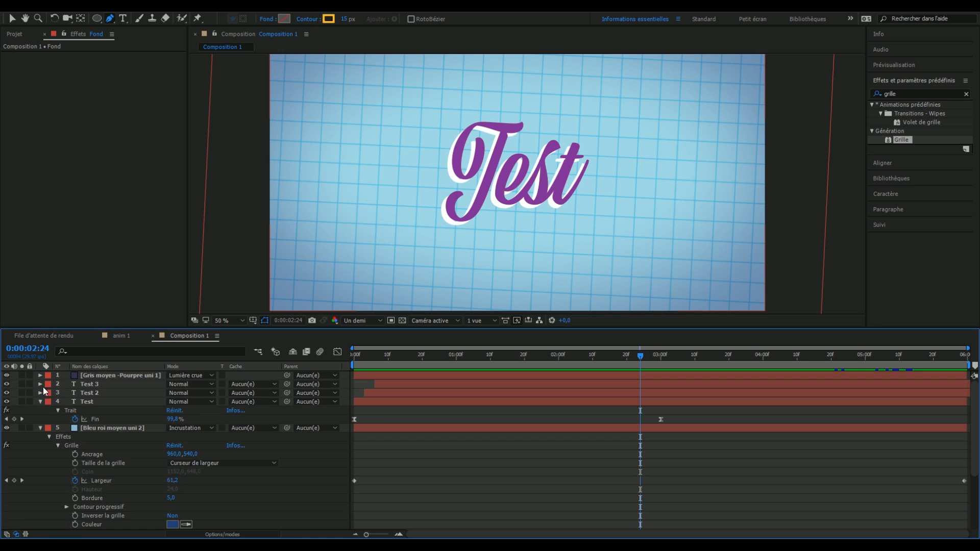
pyautogui.click(40, 401)
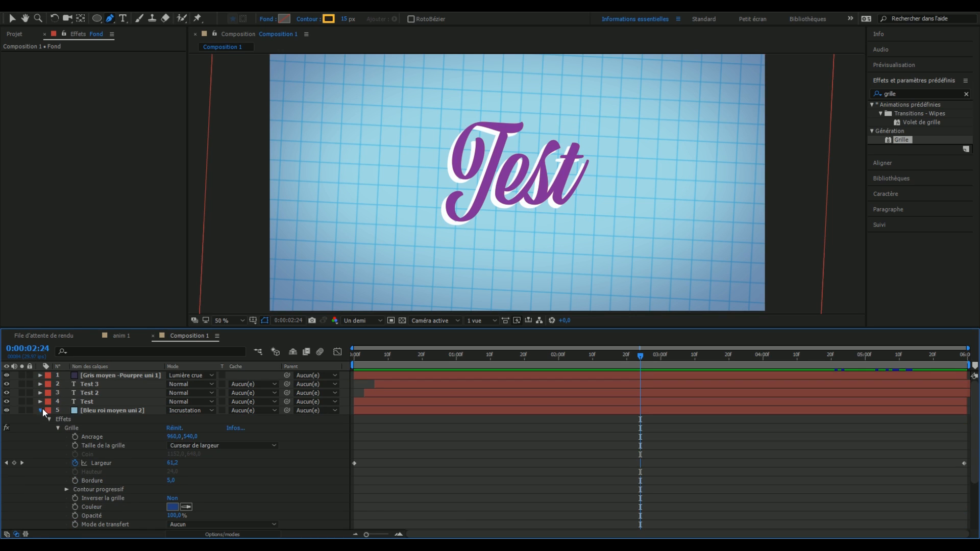
pyautogui.click(41, 409)
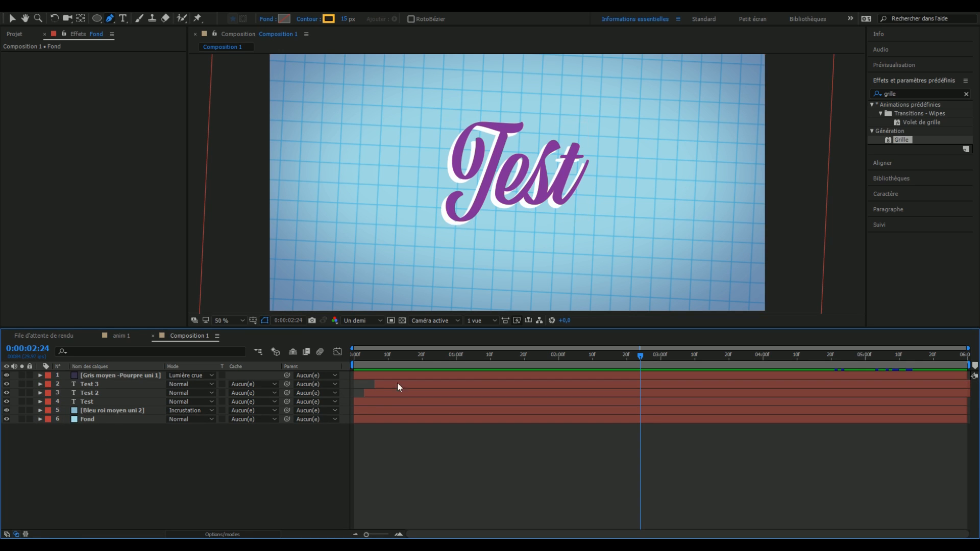
pyautogui.click(128, 384)
pyautogui.click(487, 252)
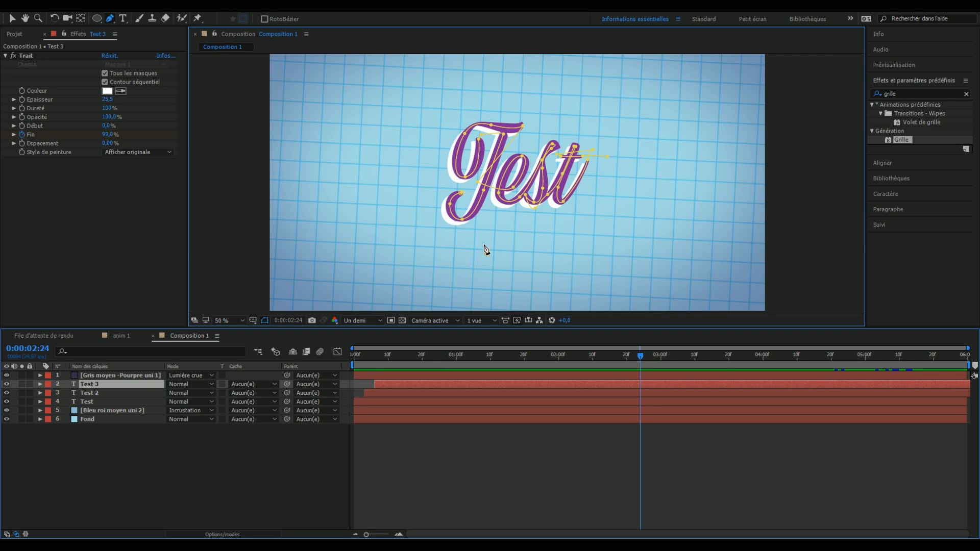
pyautogui.moveTo(491, 235); pyautogui.dragTo(584, 254)
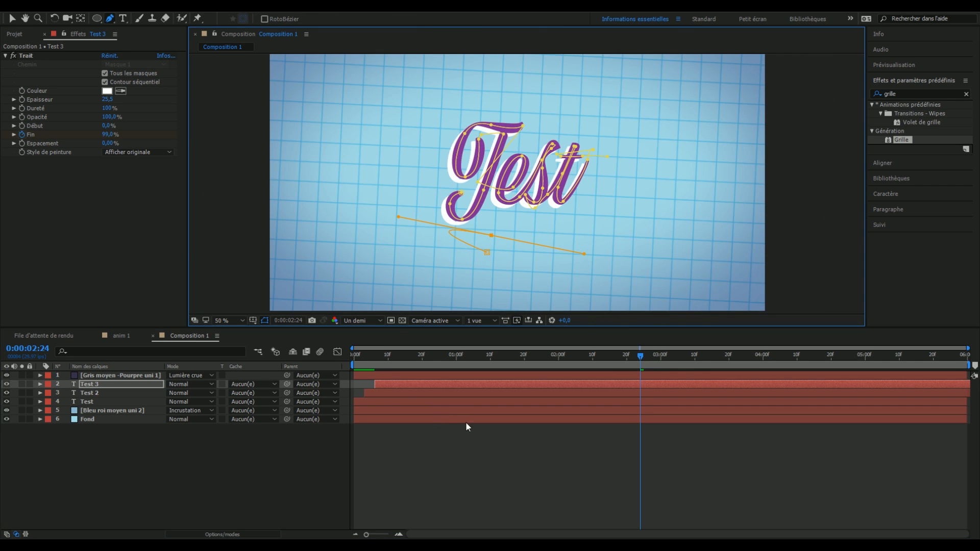
pyautogui.hotkey('ctrl', 'z')
pyautogui.hotkey('ctrl', 'z')
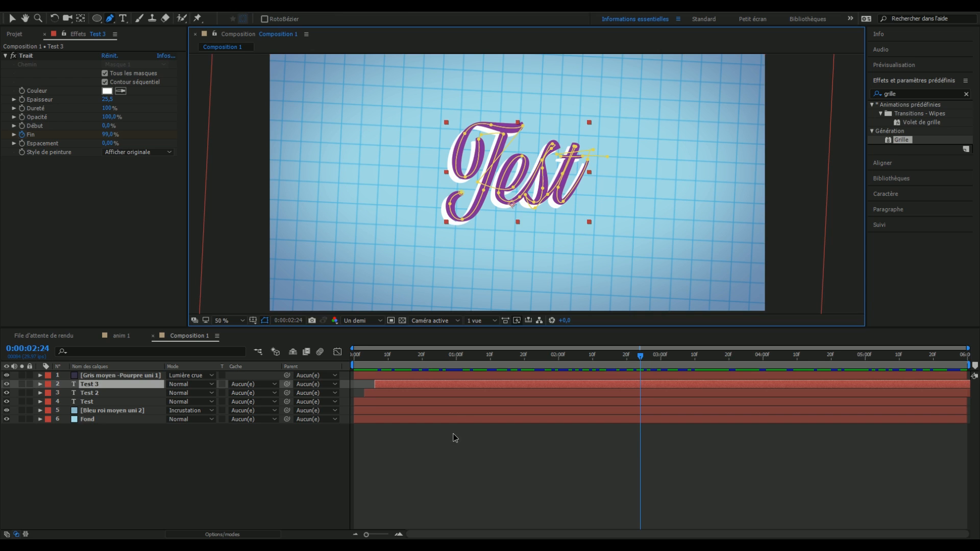
# With no layer selected, draw an open curved underline below the Test lettering as a new shape layer, rising beyond the final t.
pyautogui.click(455, 438)
pyautogui.scroll(2, 511, 245)
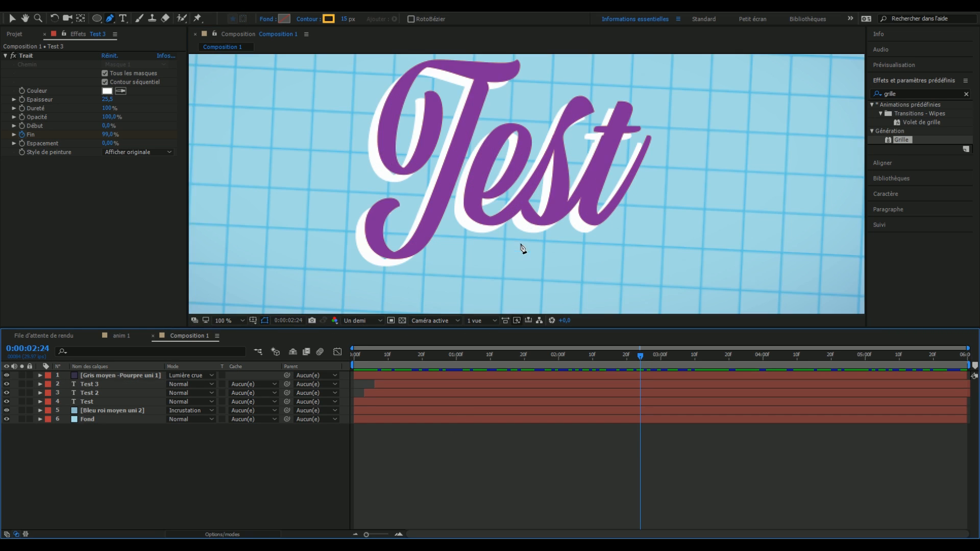
pyautogui.click(477, 243)
pyautogui.moveTo(488, 204); pyautogui.dragTo(523, 204)
pyautogui.moveTo(630, 207); pyautogui.dragTo(666, 192)
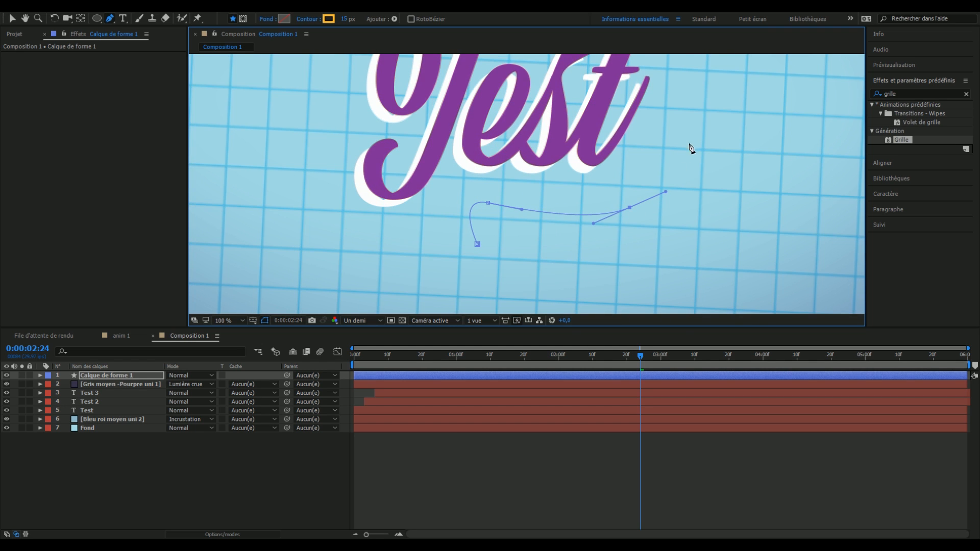
pyautogui.moveTo(672, 134)
pyautogui.mouseDown()
pyautogui.moveTo(657, 112)
pyautogui.moveTo(645, 122)
pyautogui.moveTo(695, 151)
pyautogui.moveTo(691, 142)
pyautogui.mouseUp()
pyautogui.moveTo(667, 191); pyautogui.dragTo(668, 202)
pyautogui.click(479, 245)
pyautogui.hotkey('ctrl', 'z')
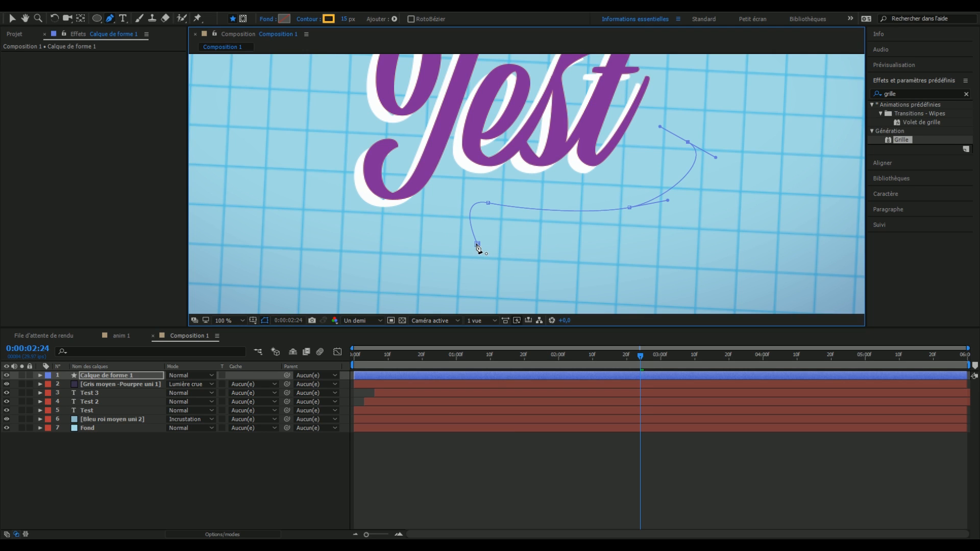
pyautogui.click(477, 244)
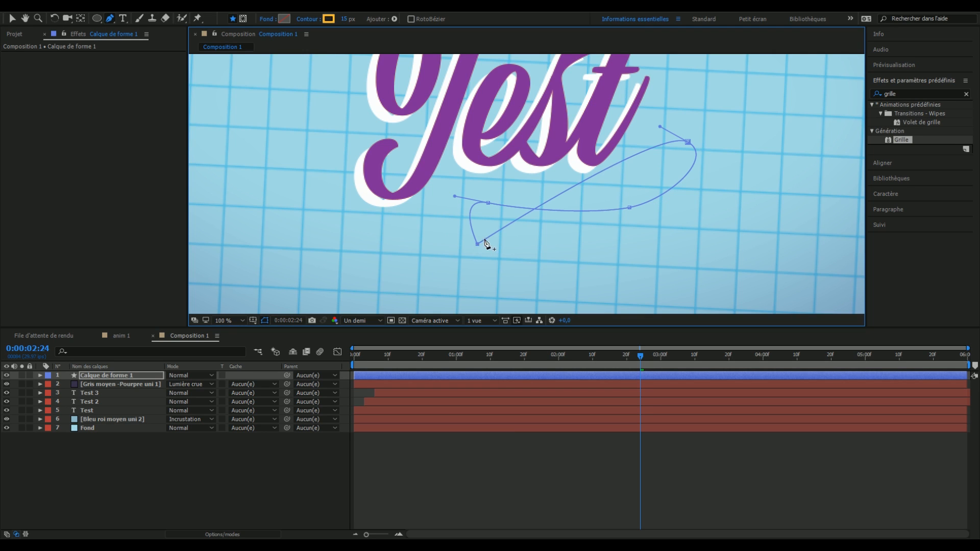
pyautogui.hotkey('ctrl', 'z')
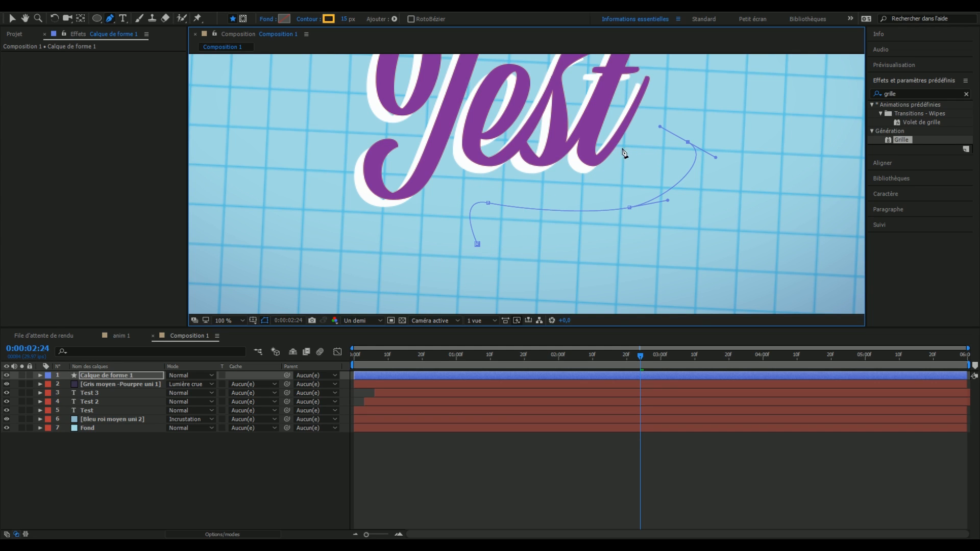
# Reshape the underline path by extending its start down and to the left, shifting both middle points right and turning its end downward.
pyautogui.moveTo(688, 142); pyautogui.dragTo(709, 179)
pyautogui.click(12, 20)
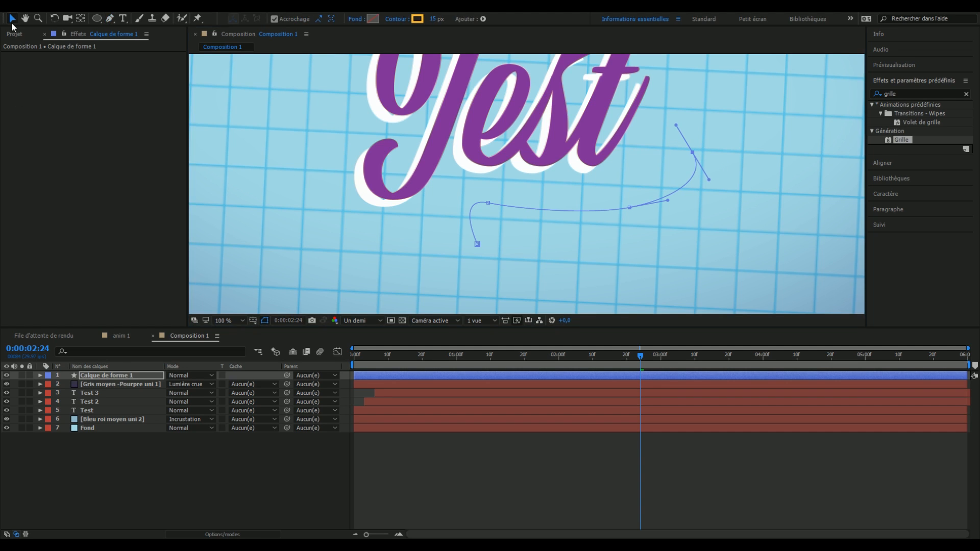
pyautogui.click(477, 245)
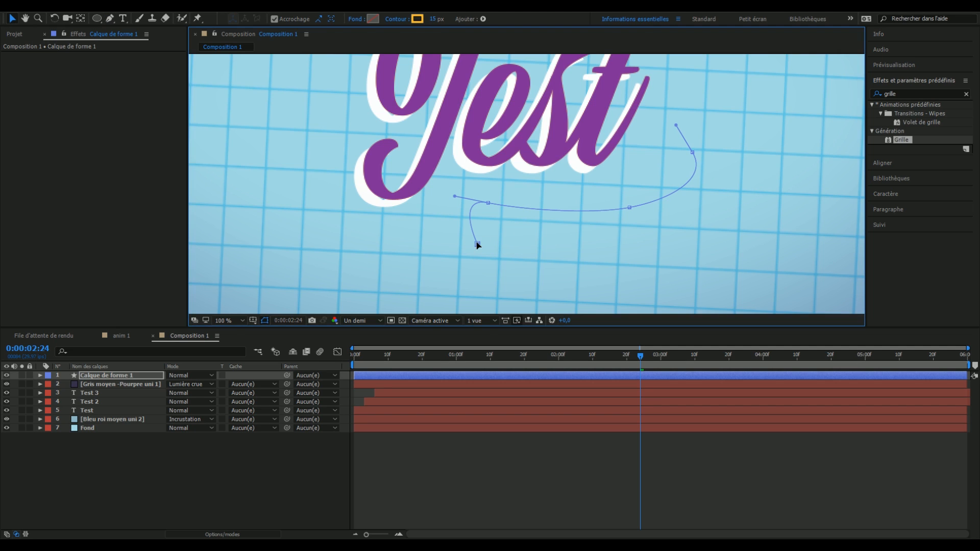
pyautogui.moveTo(489, 205); pyautogui.dragTo(511, 198)
pyautogui.moveTo(478, 245); pyautogui.dragTo(439, 262)
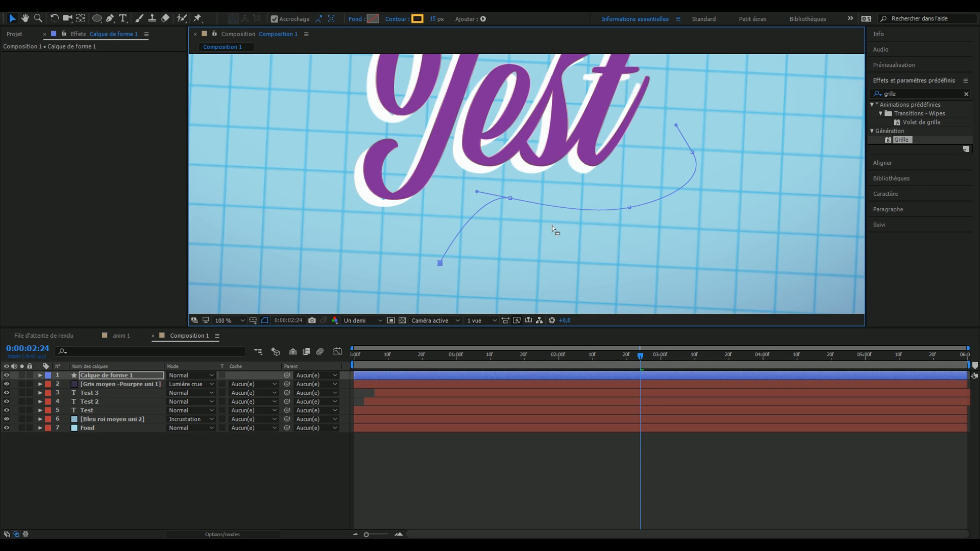
pyautogui.moveTo(631, 210); pyautogui.dragTo(640, 215)
# Refine the underline's curve by moving its end point below the t and lowering its two middle points slightly to the left.
pyautogui.press(',')
pyautogui.press(',')
pyautogui.moveTo(609, 169); pyautogui.dragTo(601, 180)
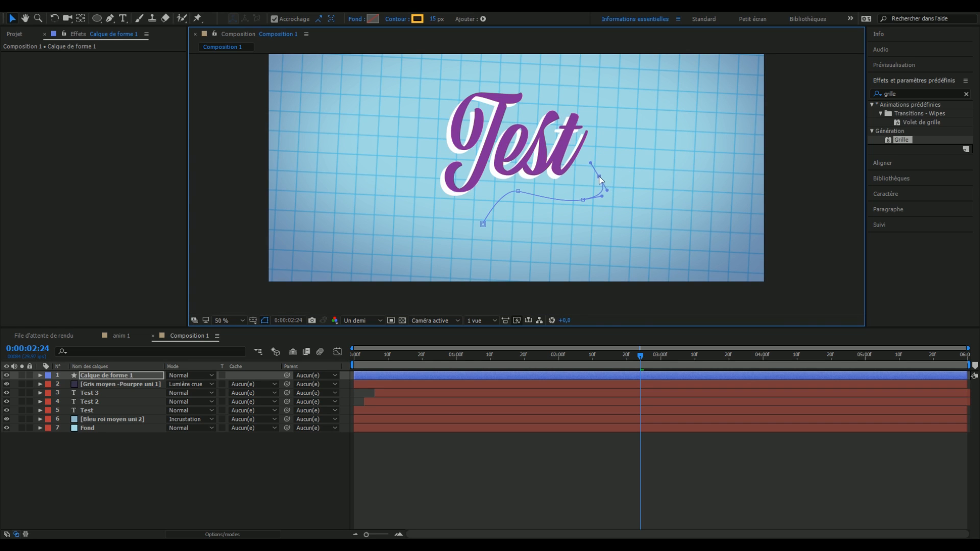
pyautogui.moveTo(517, 191)
pyautogui.mouseDown()
pyautogui.moveTo(514, 201)
pyautogui.moveTo(531, 195)
pyautogui.moveTo(507, 203)
pyautogui.mouseUp()
pyautogui.moveTo(584, 203); pyautogui.dragTo(580, 210)
# Scrub and play anim 1 to examine its extra strokes as a reference for the underline.
pyautogui.click(126, 336)
pyautogui.moveTo(602, 356)
pyautogui.mouseDown()
pyautogui.moveTo(412, 358)
pyautogui.moveTo(530, 363)
pyautogui.mouseUp()
pyautogui.press('space')
pyautogui.press('space')
# In Composition 1 at 0:00:02:05, pull the underline's end point inward and move the whole shape layer up closer to the lettering.
pyautogui.click(184, 337)
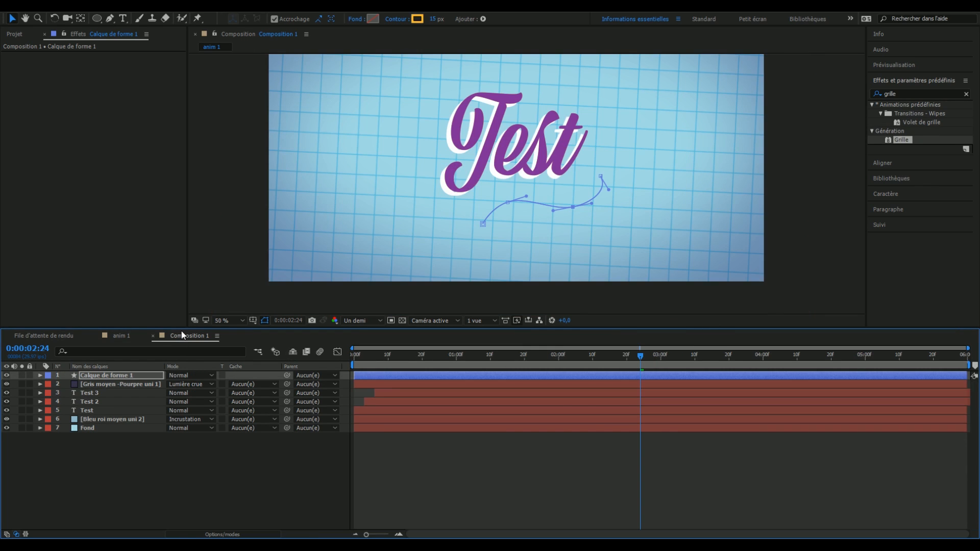
pyautogui.moveTo(651, 364); pyautogui.dragTo(576, 364)
pyautogui.moveTo(600, 176); pyautogui.dragTo(585, 206)
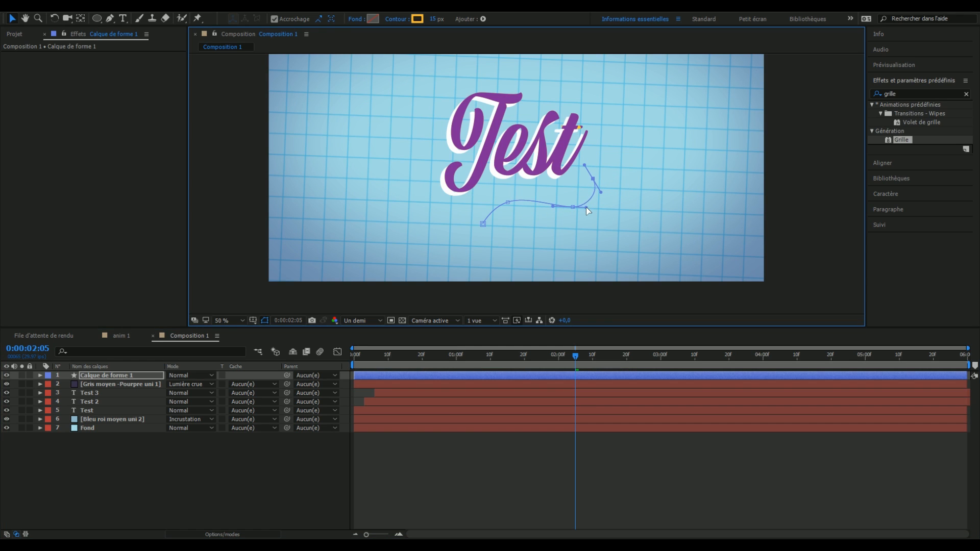
pyautogui.moveTo(586, 206); pyautogui.dragTo(586, 203)
pyautogui.click(127, 462)
pyautogui.click(113, 375)
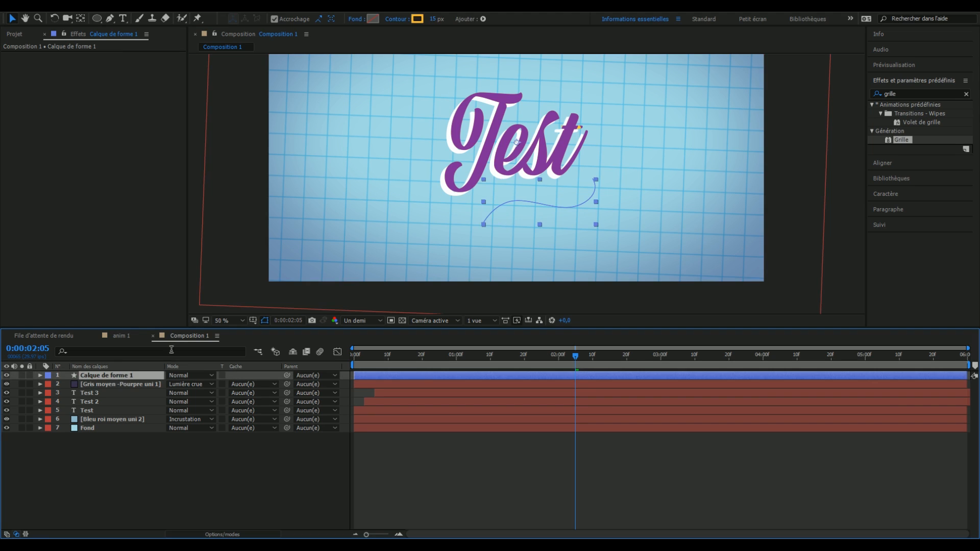
pyautogui.moveTo(536, 201)
pyautogui.mouseDown()
pyautogui.moveTo(537, 191)
pyautogui.moveTo(522, 195)
pyautogui.mouseUp()
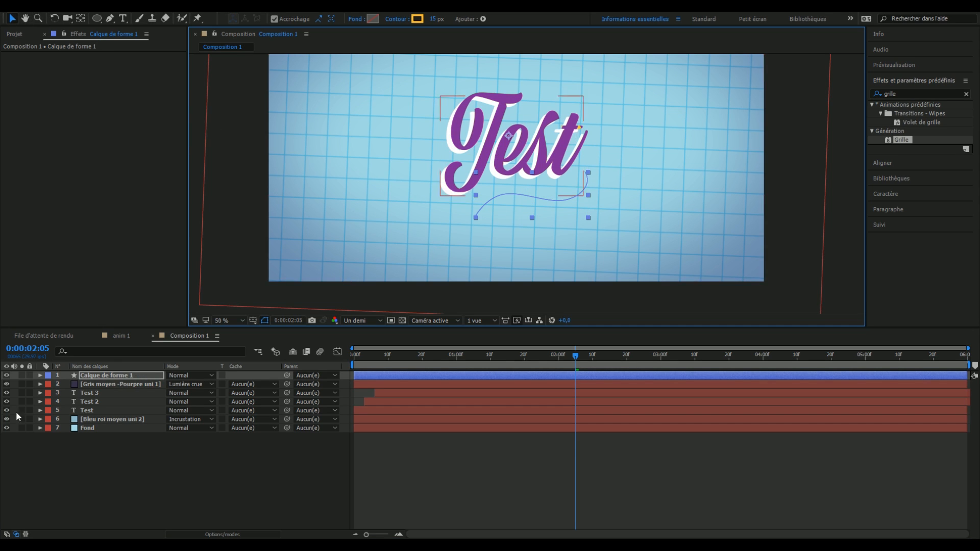
# Expand the shape layer's contents down to Forme 1, select Tracé 1 and nudge the path's right middle point slightly up and left.
pyautogui.click(41, 375)
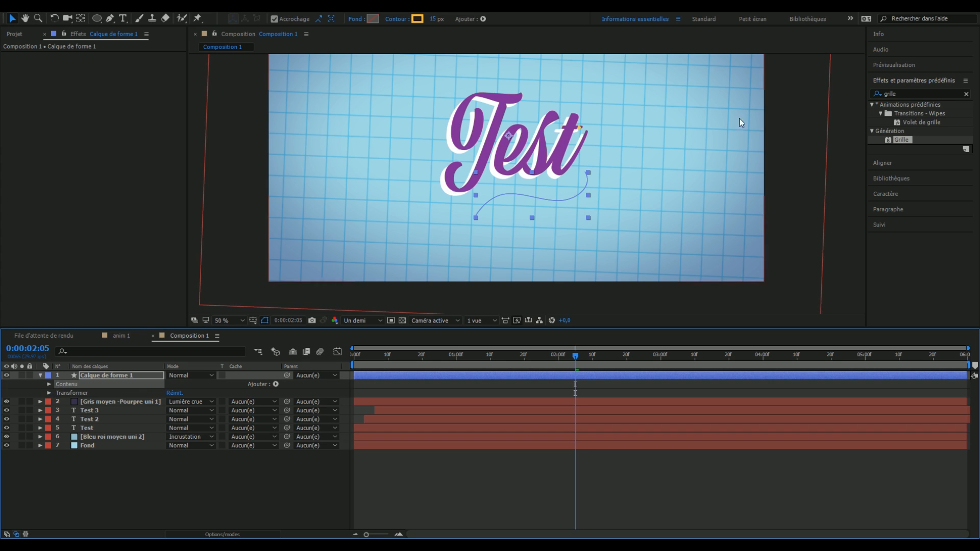
pyautogui.click(50, 385)
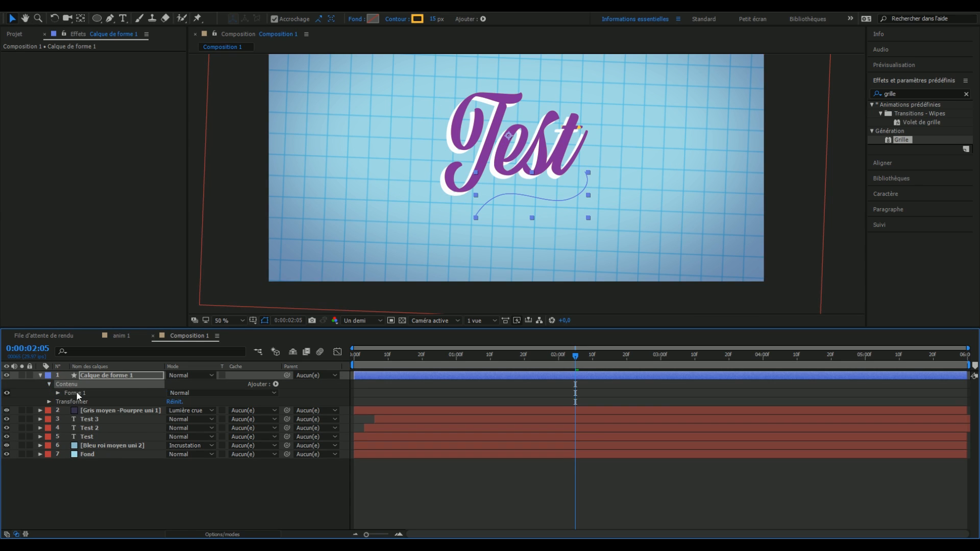
pyautogui.click(78, 393)
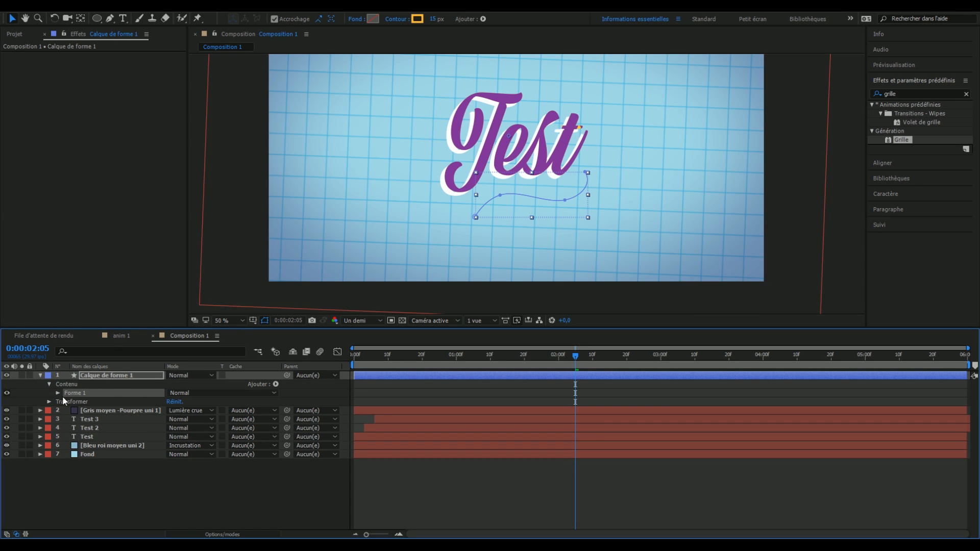
pyautogui.click(57, 393)
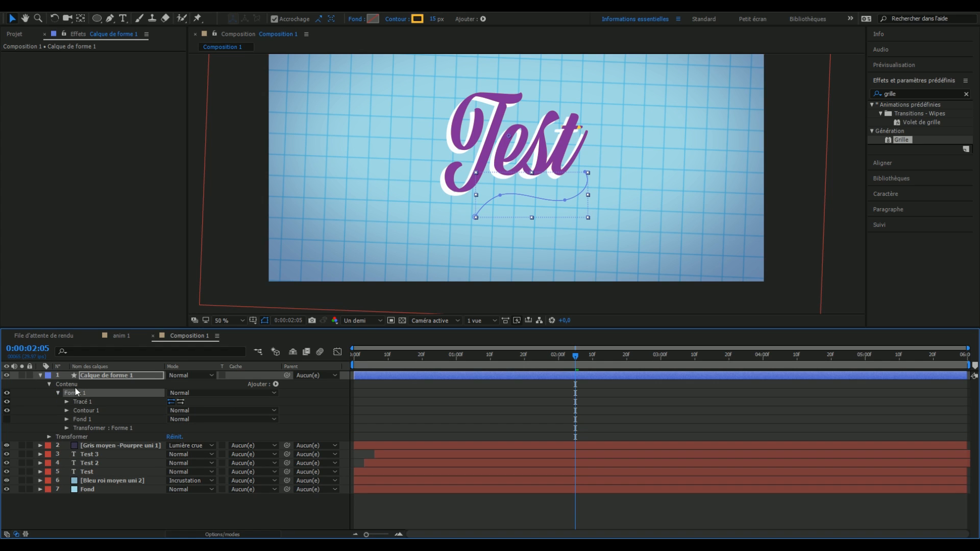
pyautogui.click(84, 401)
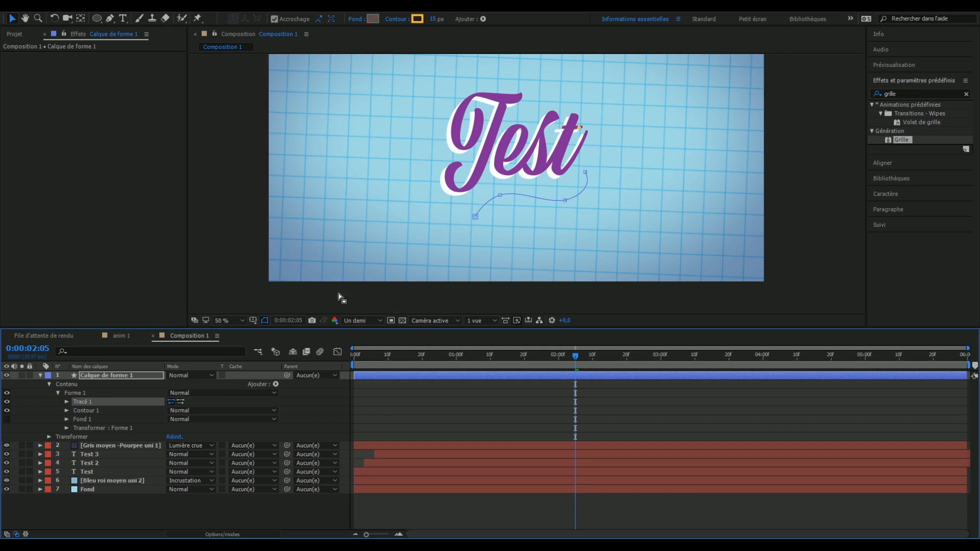
pyautogui.click(564, 201)
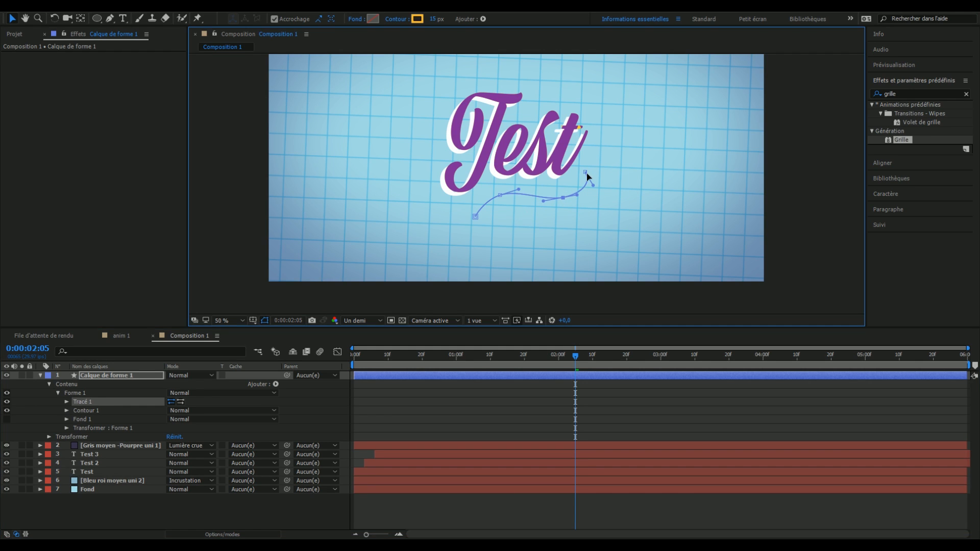
# Adjust the right end of the wavy path under the Test text and set its stroke opacity to 100%.
pyautogui.moveTo(586, 173)
pyautogui.mouseDown()
pyautogui.moveTo(596, 166)
pyautogui.moveTo(594, 182)
pyautogui.mouseUp()
pyautogui.click(626, 406)
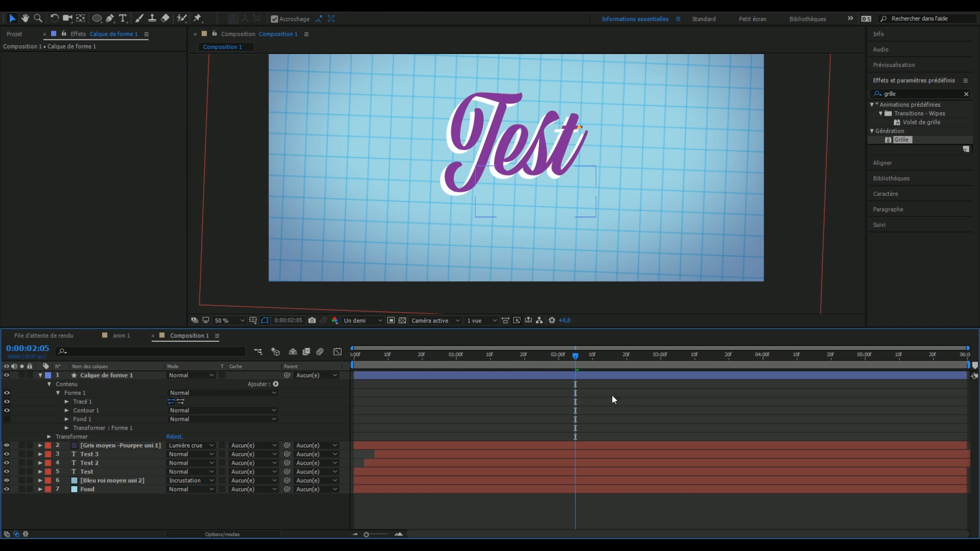
pyautogui.click(510, 373)
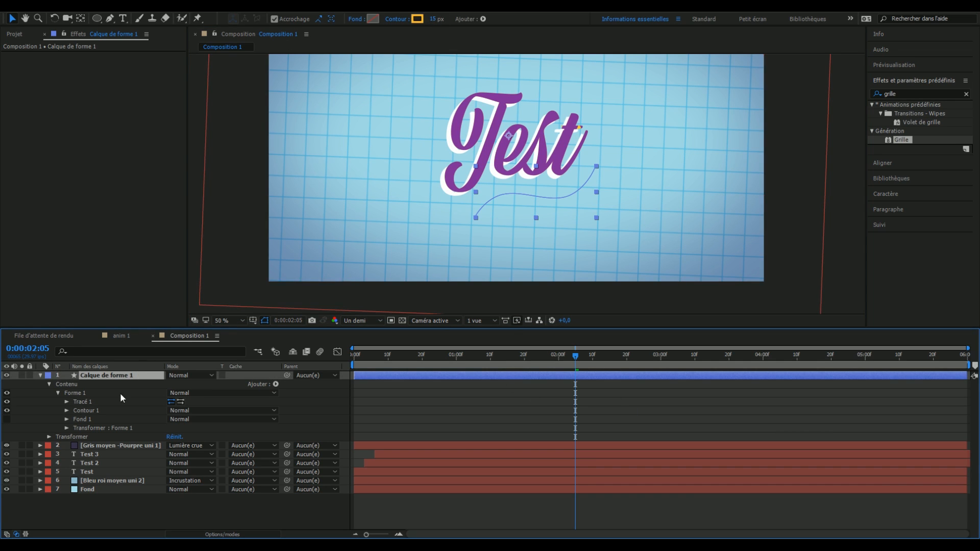
pyautogui.click(67, 411)
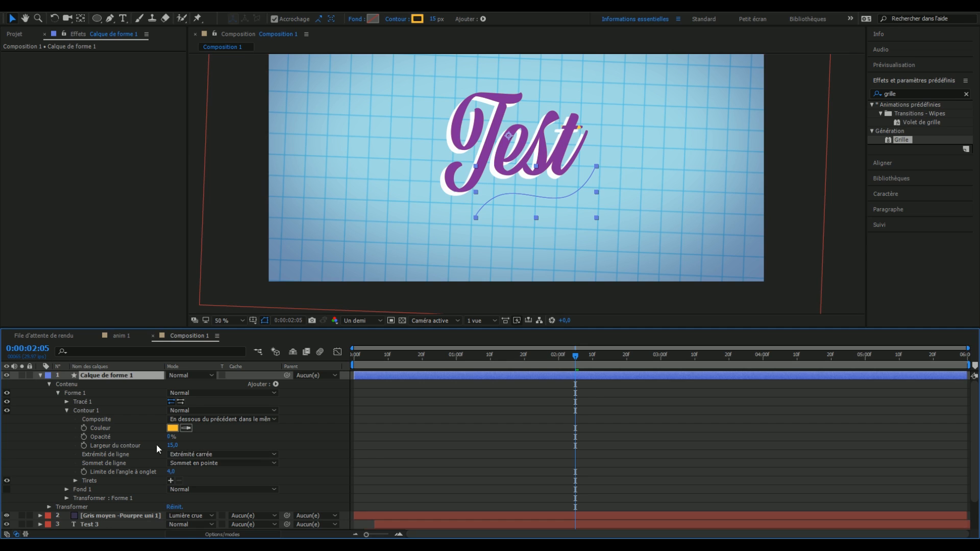
pyautogui.click(173, 437)
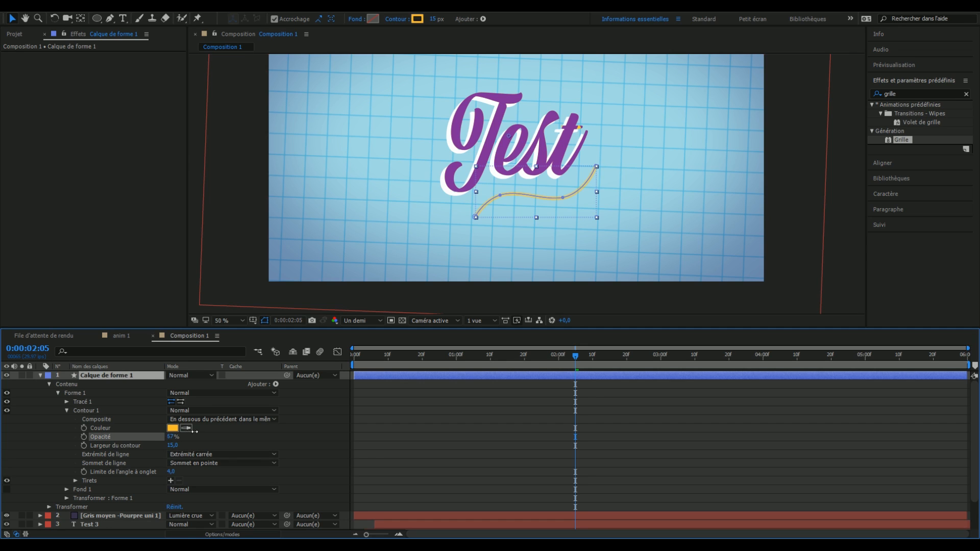
pyautogui.moveTo(261, 422); pyautogui.dragTo(255, 427)
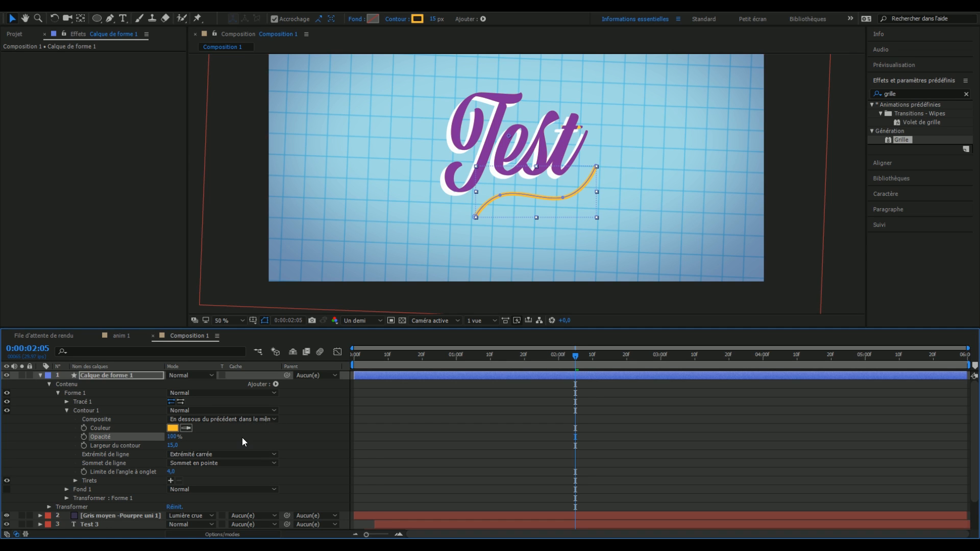
pyautogui.click(430, 425)
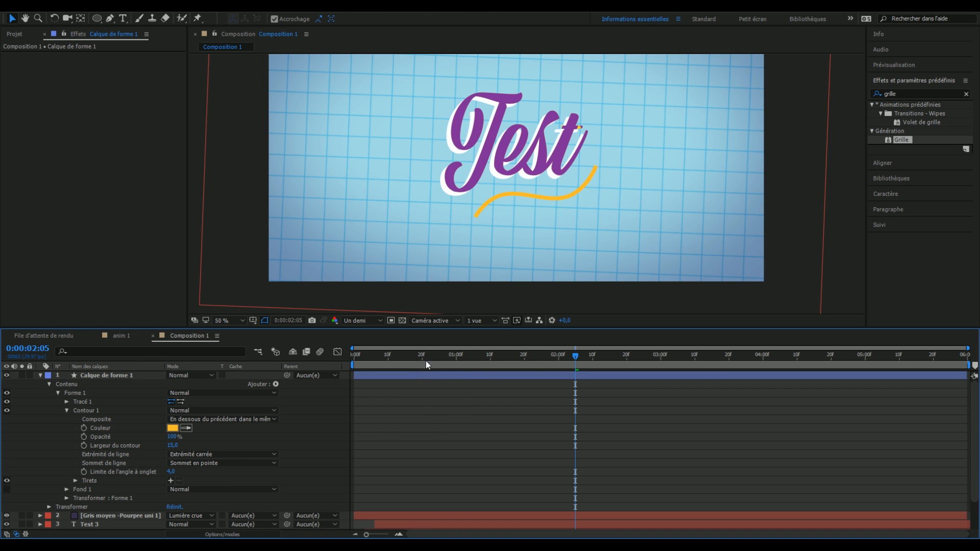
# Play the composition from the beginning to check the yellow underline with the text animation.
pyautogui.press('Home')
pyautogui.press('space')
pyautogui.press('space')
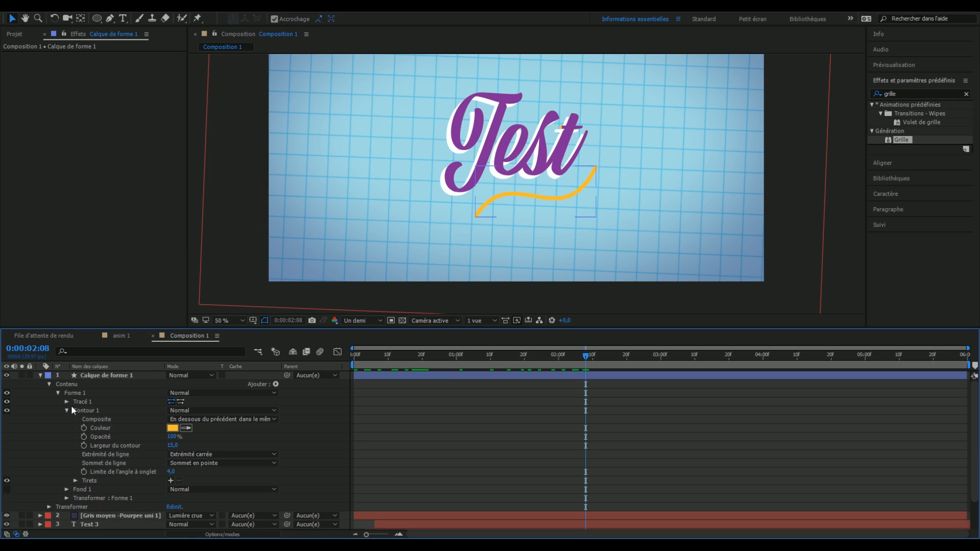
# Set the underline stroke's line cap to Extrémité arrondie.
pyautogui.click(196, 454)
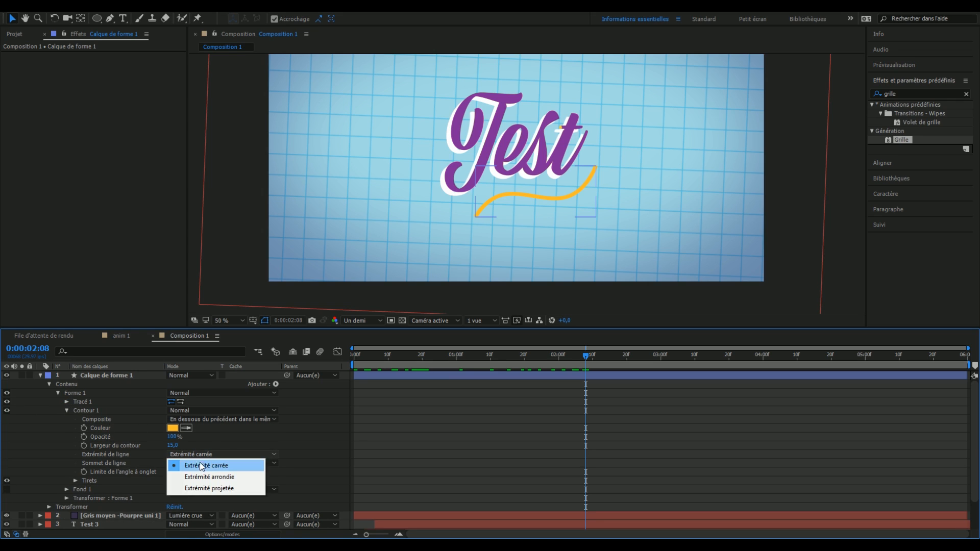
pyautogui.click(206, 466)
pyautogui.scroll(1, 531, 197)
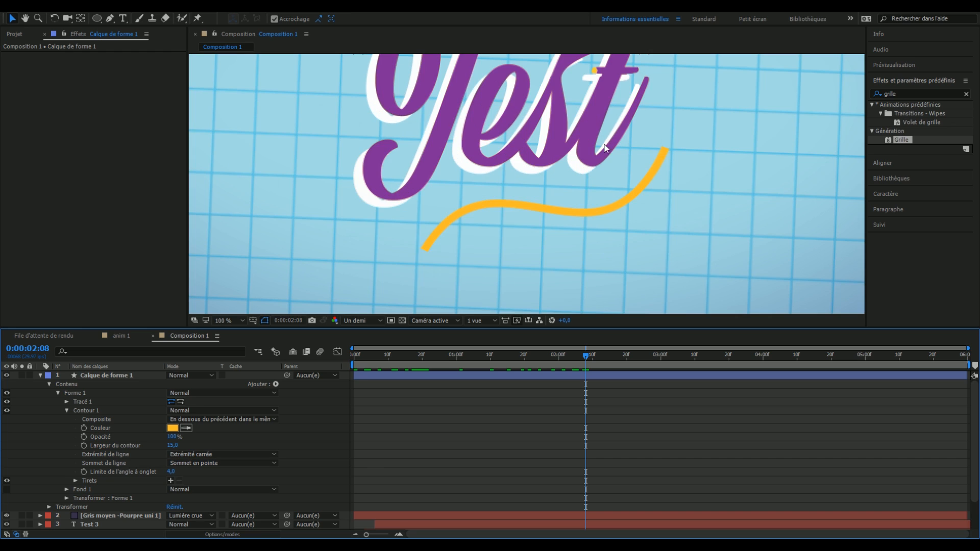
pyautogui.click(220, 455)
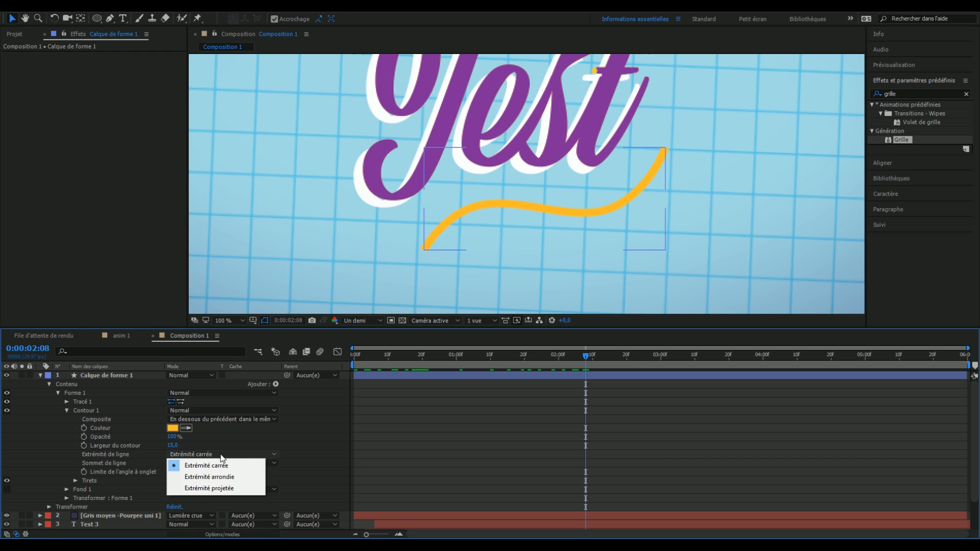
pyautogui.click(223, 478)
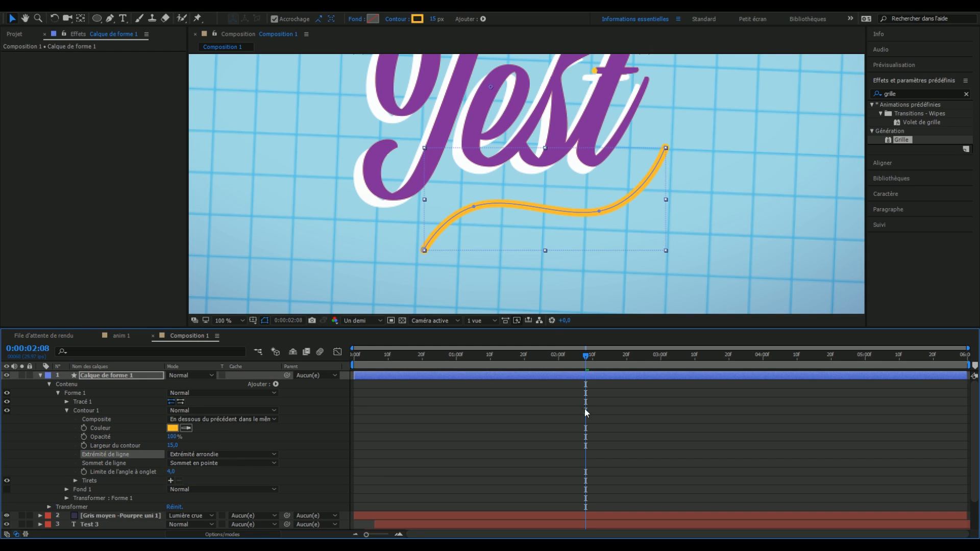
pyautogui.click(636, 406)
pyautogui.click(666, 147)
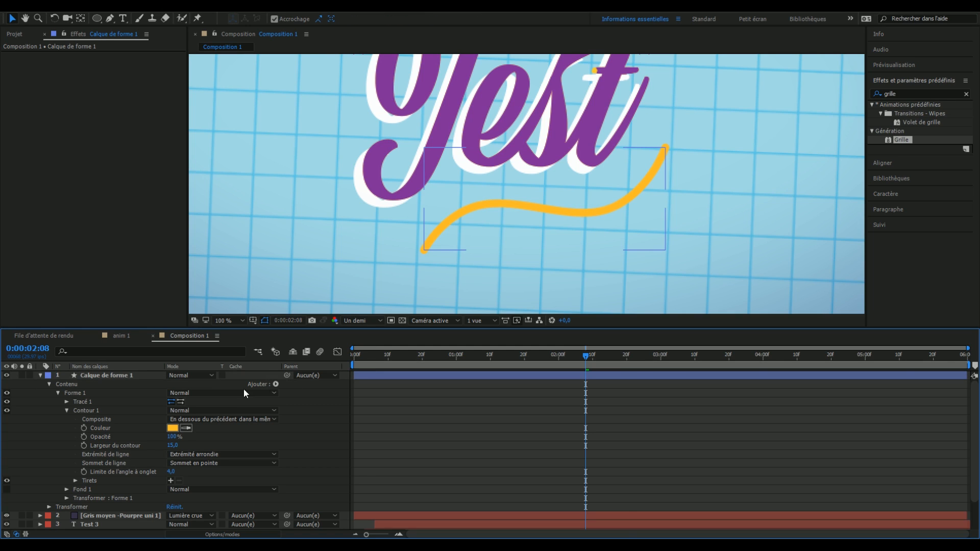
pyautogui.click(125, 378)
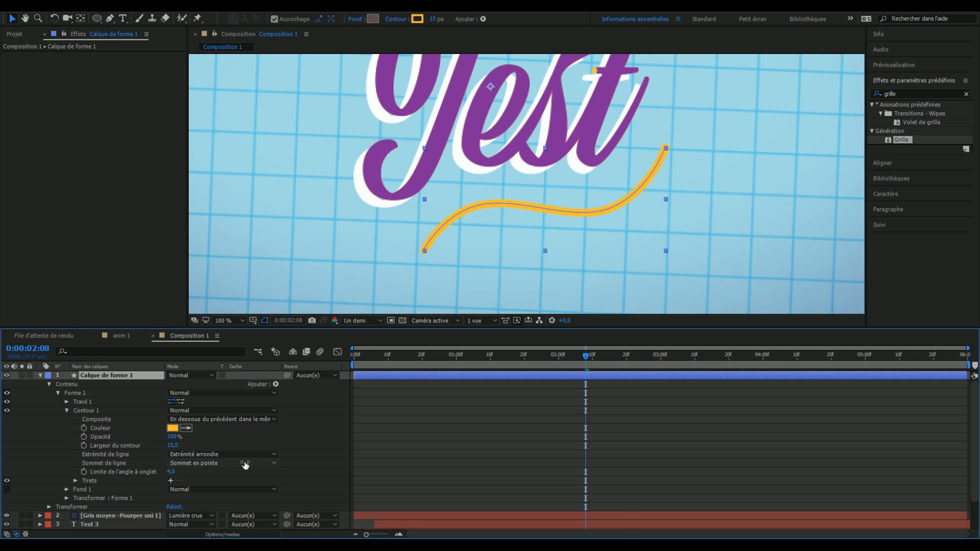
pyautogui.click(221, 464)
pyautogui.click(289, 481)
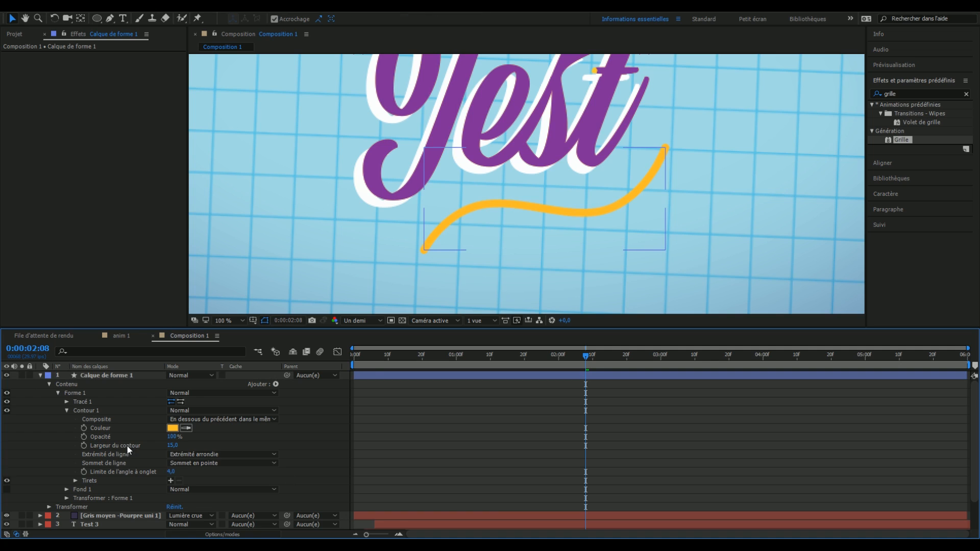
# Change the underline's stroke color to white (FFFFFF).
pyautogui.click(81, 376)
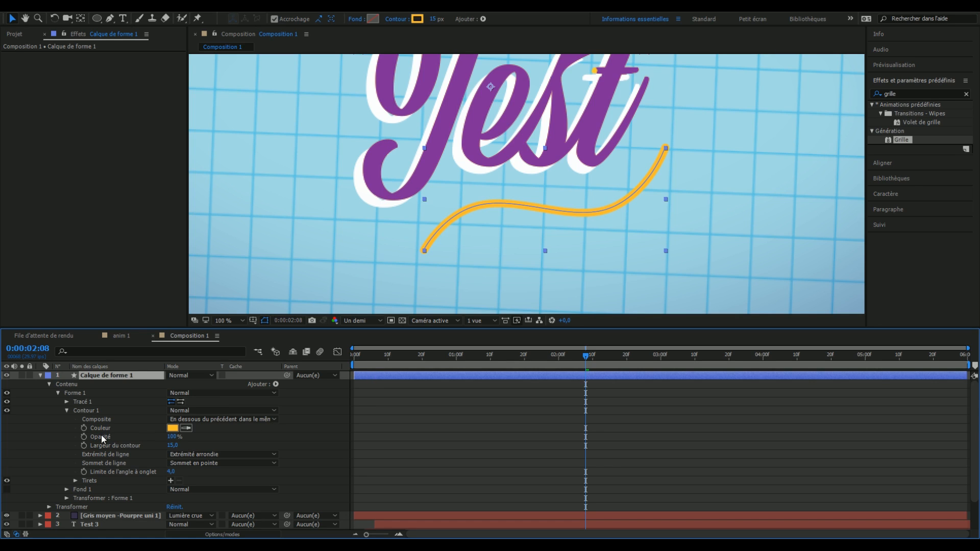
pyautogui.click(87, 411)
pyautogui.click(119, 377)
pyautogui.click(417, 18)
pyautogui.moveTo(392, 399); pyautogui.dragTo(352, 379)
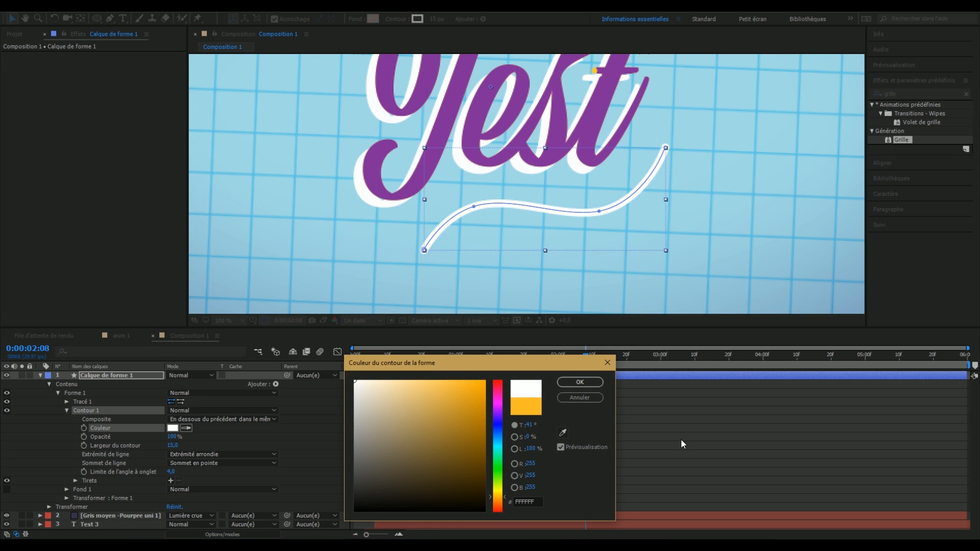
pyautogui.click(582, 384)
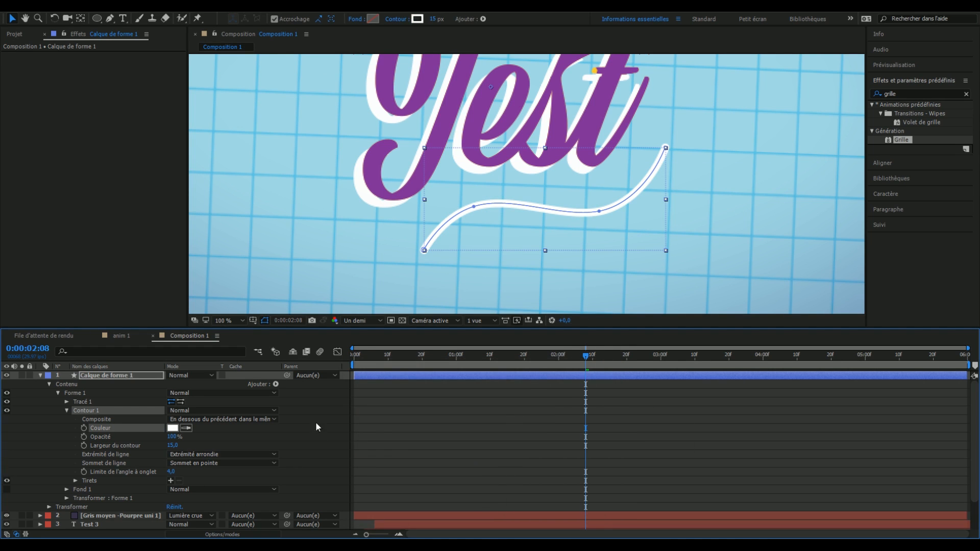
pyautogui.click(316, 421)
# Try to start a new Pen tool path beside the letter T in the underline's shape layer, and undo the placed point.
pyautogui.click(119, 376)
pyautogui.moveTo(502, 148); pyautogui.dragTo(574, 286)
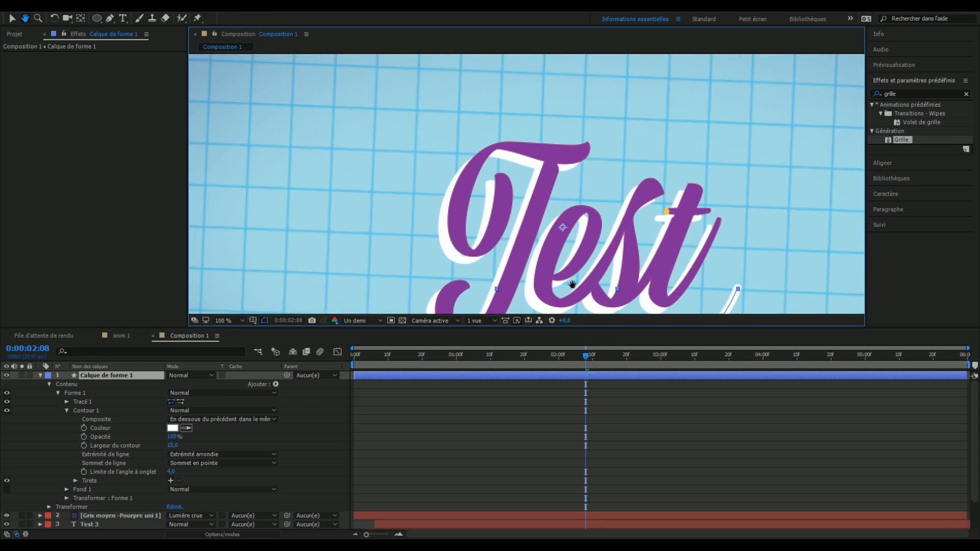
pyautogui.moveTo(565, 250); pyautogui.dragTo(604, 205)
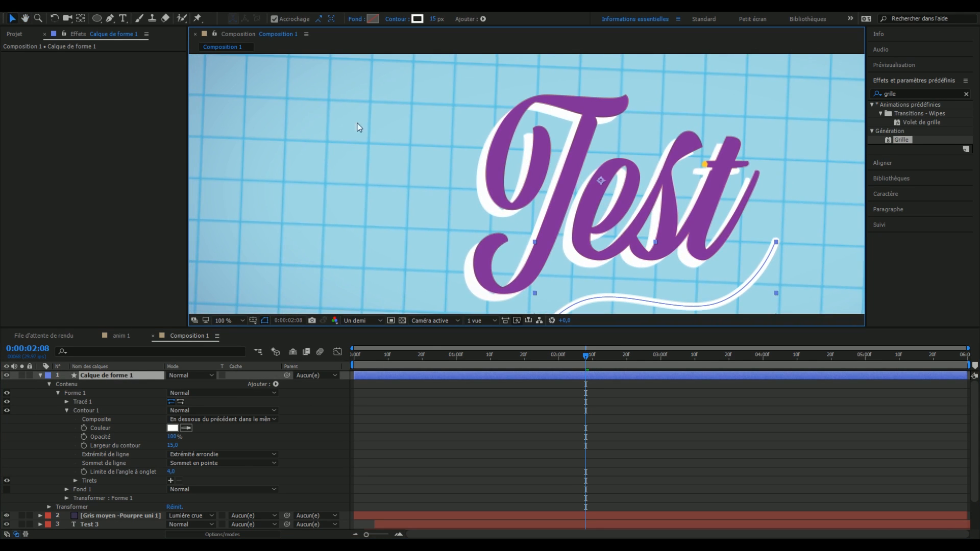
pyautogui.click(109, 19)
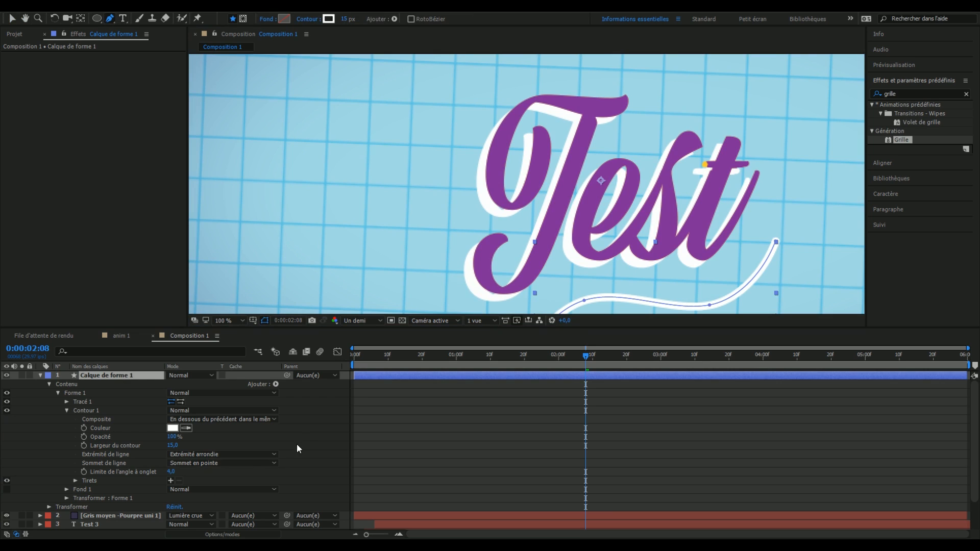
pyautogui.click(117, 419)
pyautogui.click(136, 374)
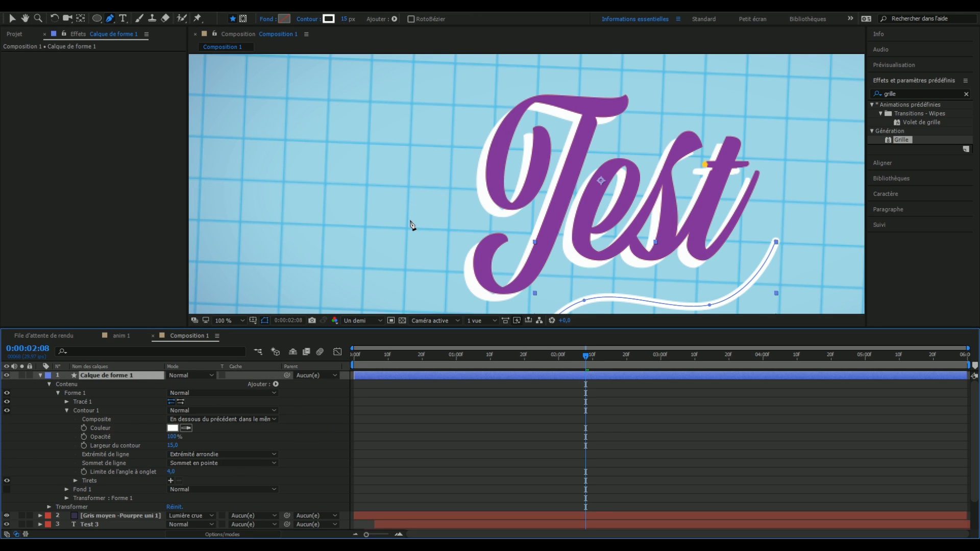
pyautogui.press(',')
pyautogui.click(332, 407)
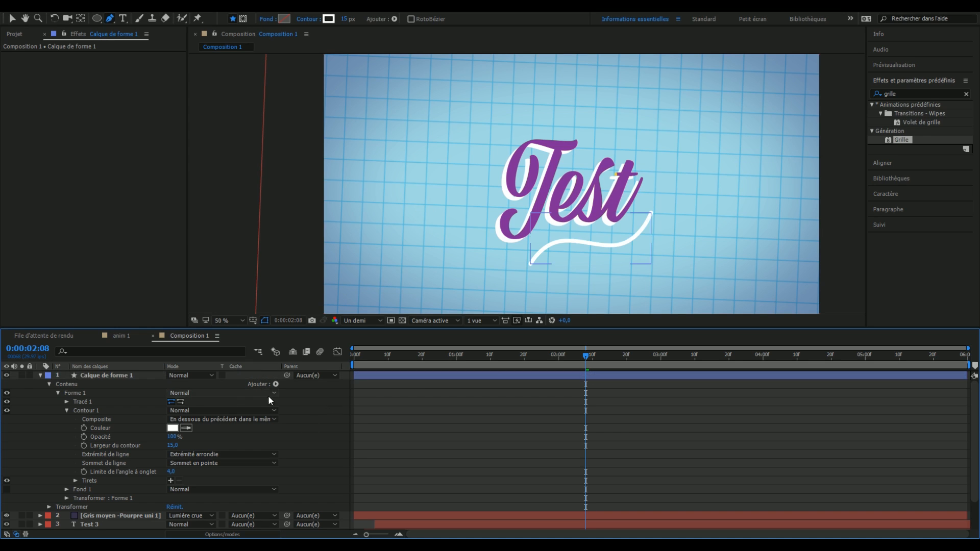
pyautogui.click(102, 394)
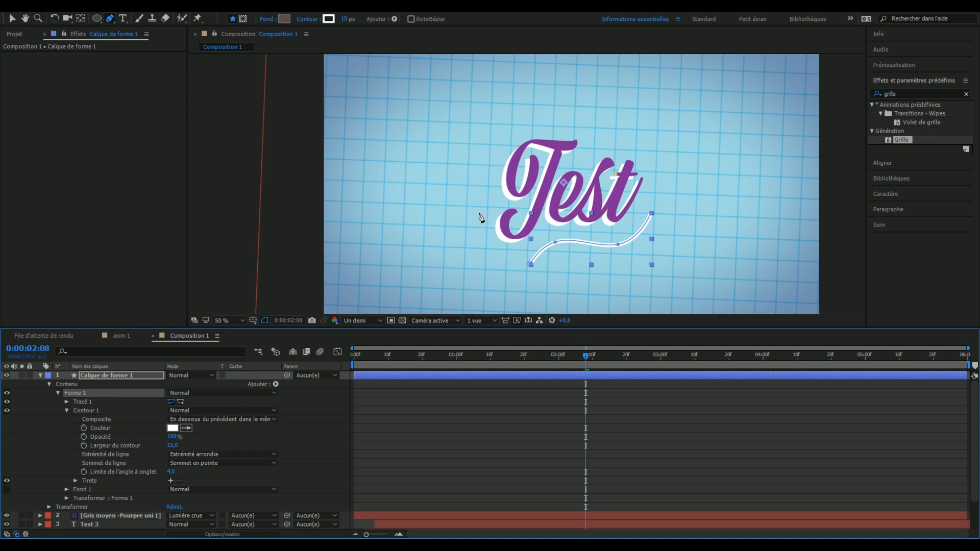
pyautogui.click(491, 175)
pyautogui.press('.')
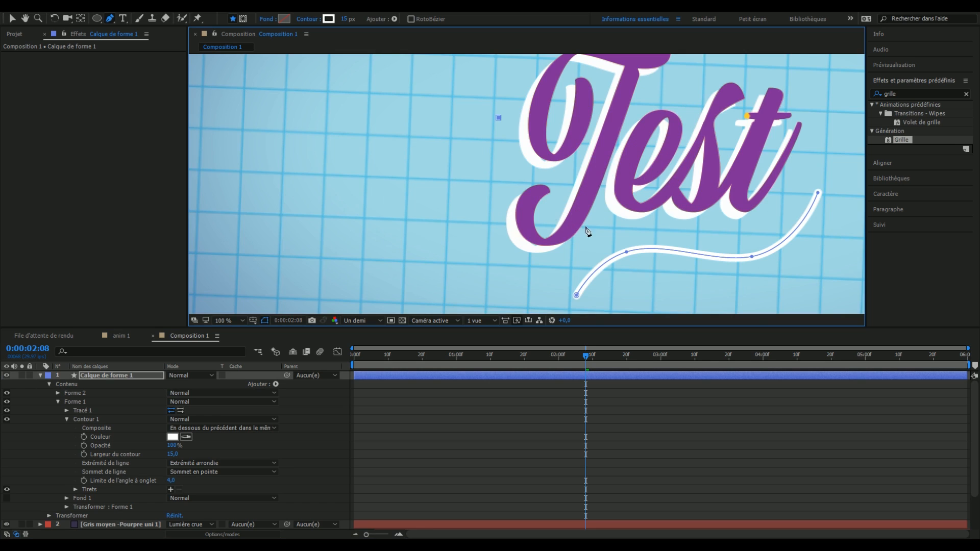
pyautogui.hotkey('ctrl', 'z')
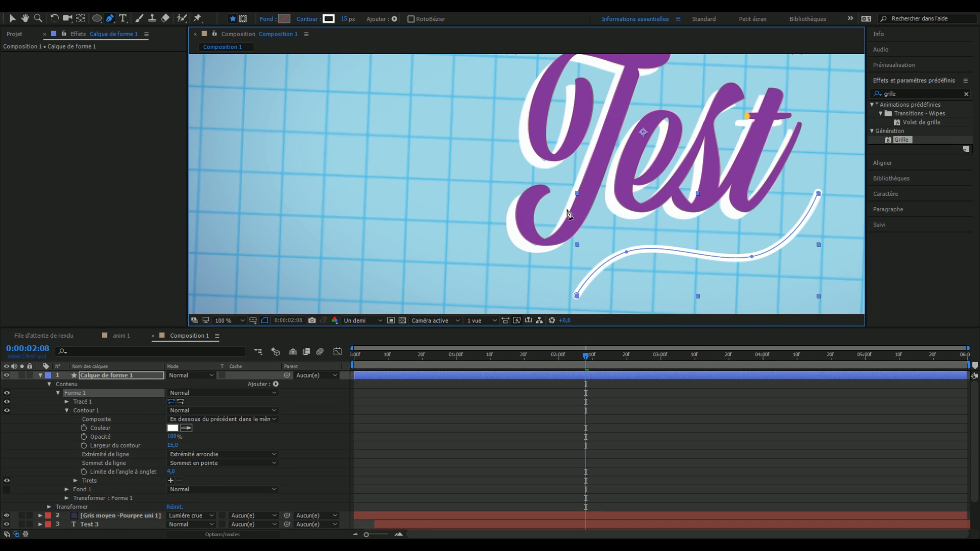
# Try to extend the underline path from its right end to a curved point left of the text, and undo it.
pyautogui.press('h')
pyautogui.moveTo(586, 204); pyautogui.dragTo(503, 207)
pyautogui.press('g')
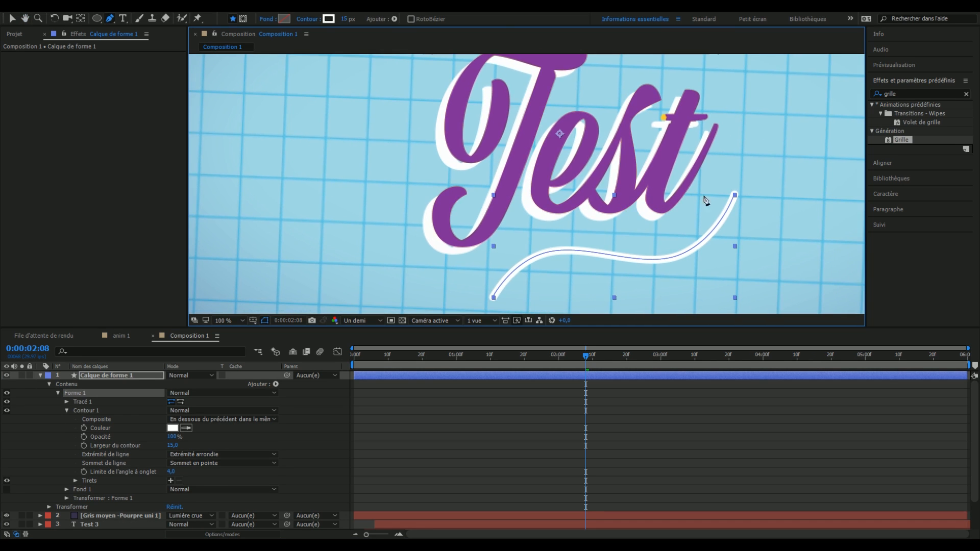
pyautogui.click(734, 195)
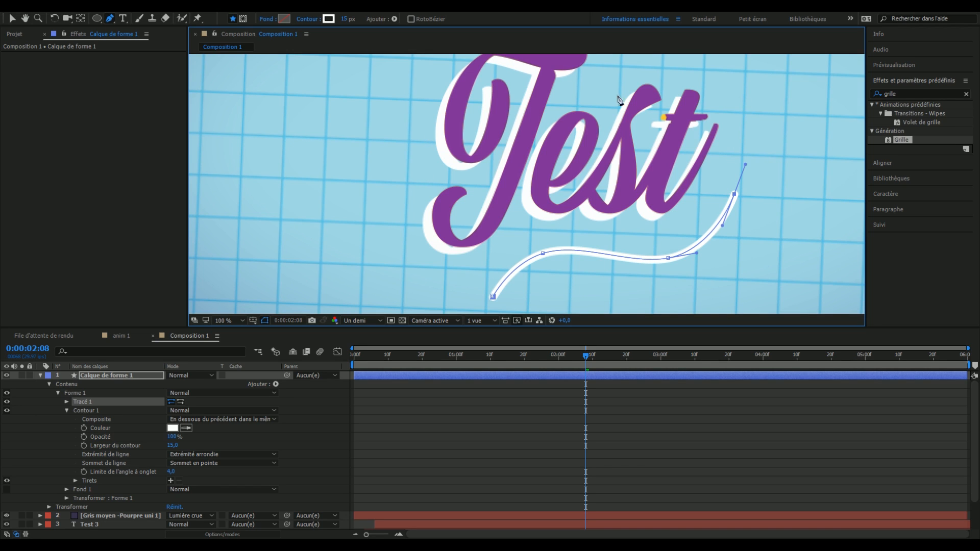
pyautogui.moveTo(389, 114); pyautogui.dragTo(372, 103)
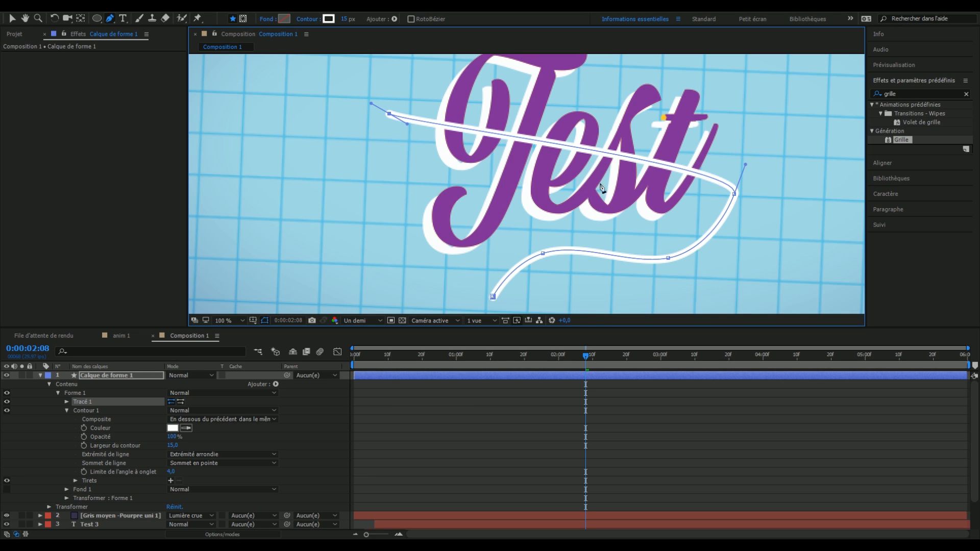
pyautogui.hotkey('ctrl', 'z')
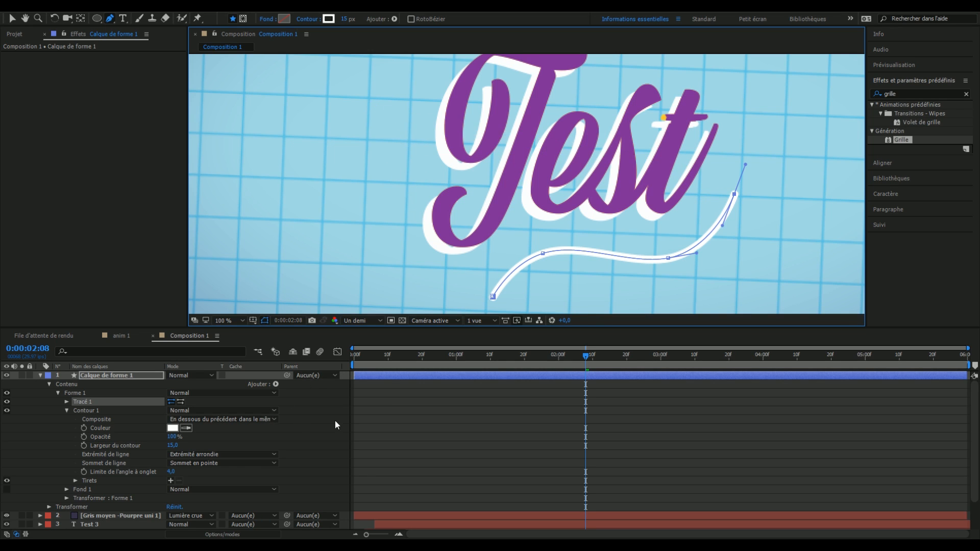
# Draw a separate short, slightly curved white stroke left of the letter T within Calque de forme 1 using the Pen tool.
pyautogui.click(331, 406)
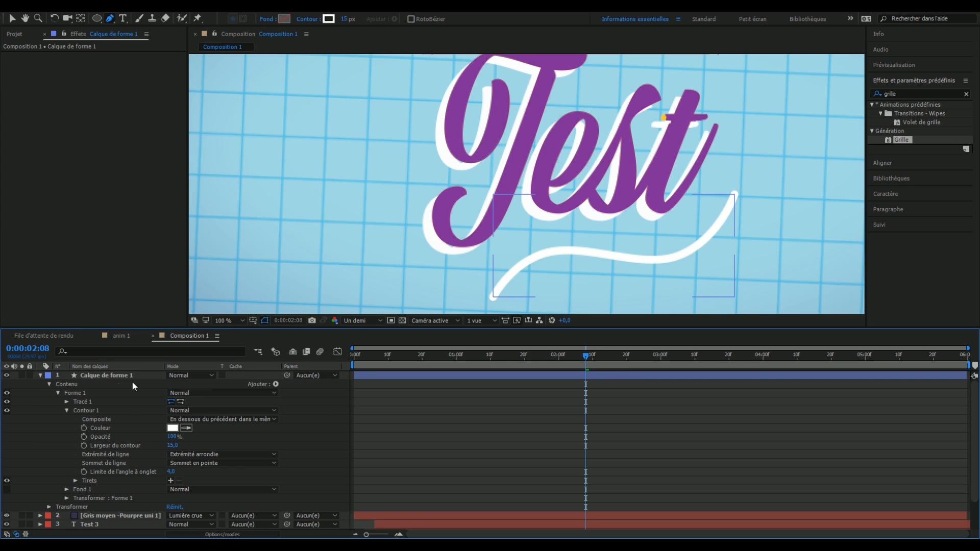
pyautogui.click(101, 381)
pyautogui.click(314, 419)
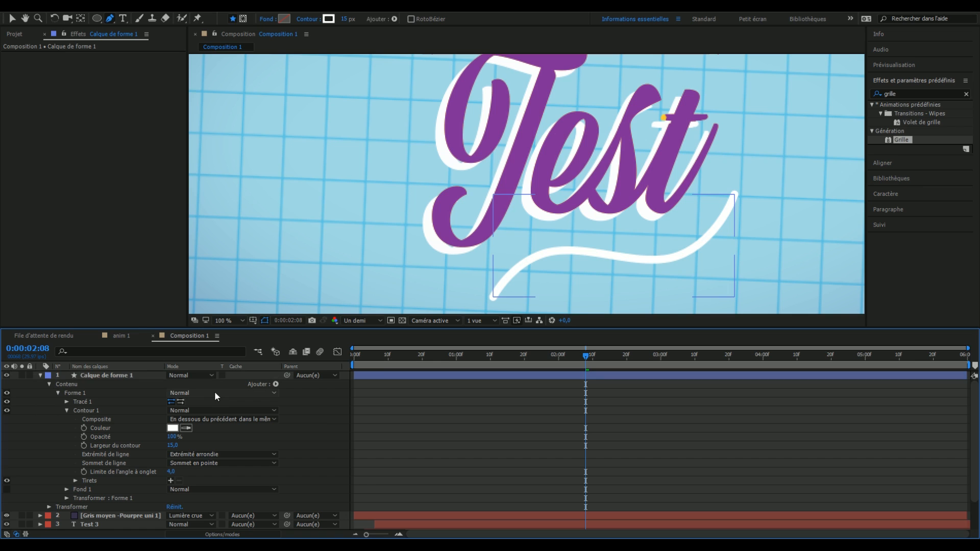
pyautogui.click(100, 375)
pyautogui.moveTo(440, 136); pyautogui.dragTo(463, 197)
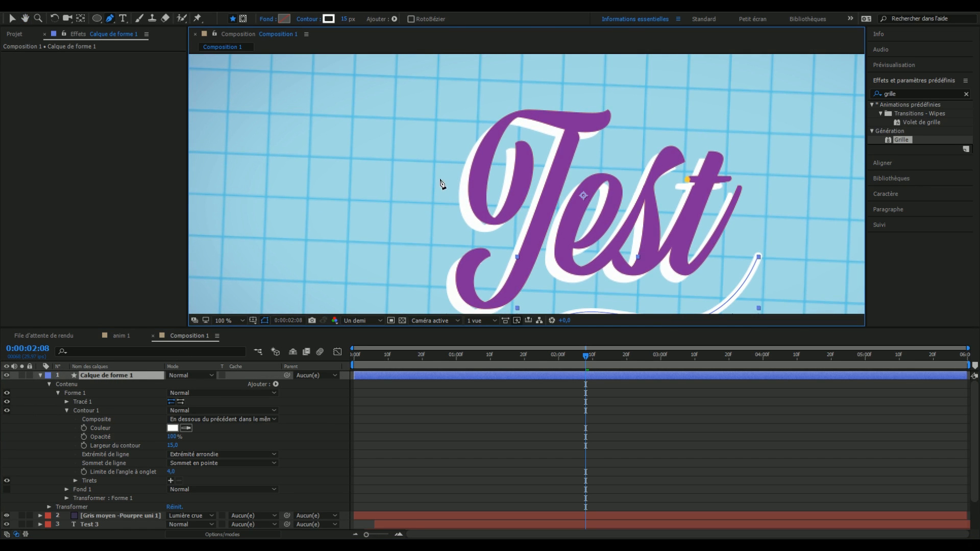
pyautogui.click(440, 179)
pyautogui.moveTo(417, 168); pyautogui.dragTo(403, 173)
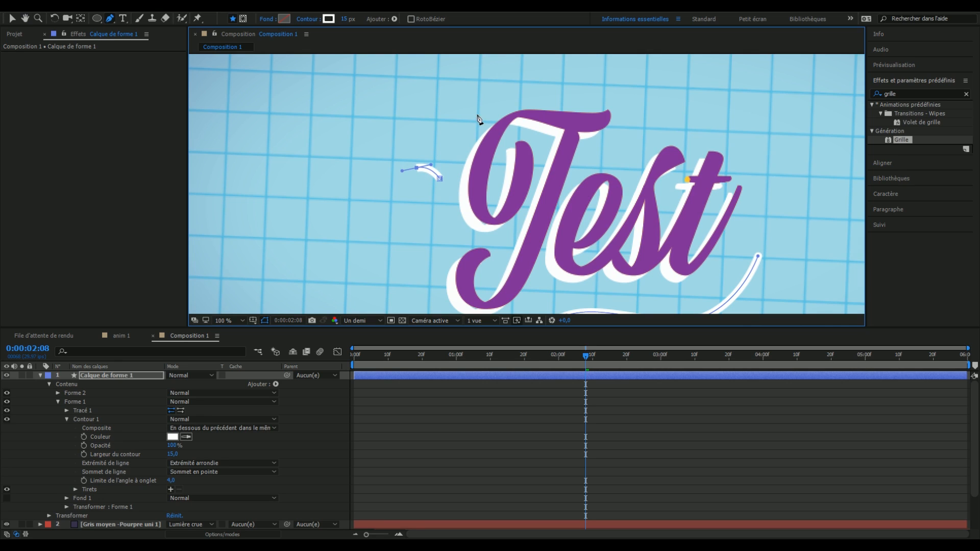
pyautogui.hotkey('ctrl', 'z')
pyautogui.moveTo(387, 173); pyautogui.dragTo(363, 179)
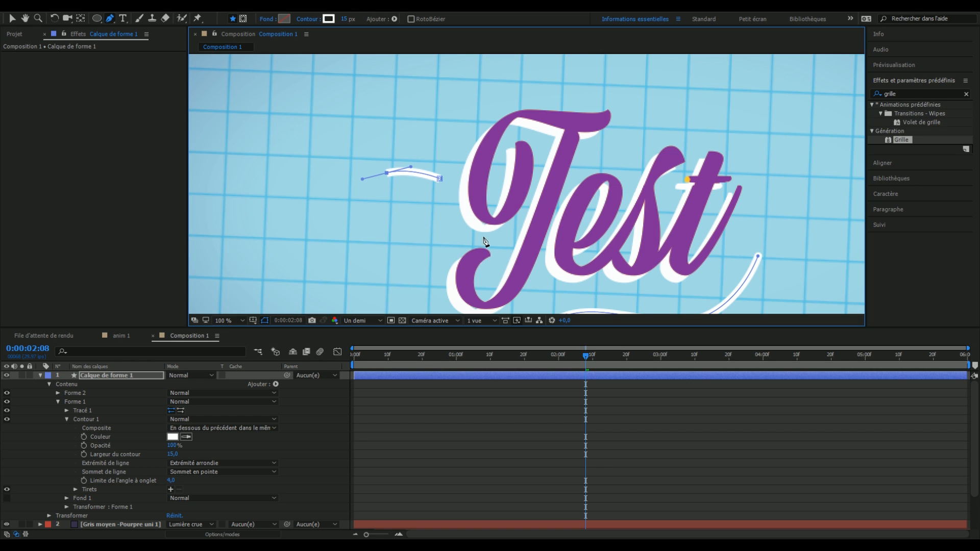
pyautogui.click(314, 402)
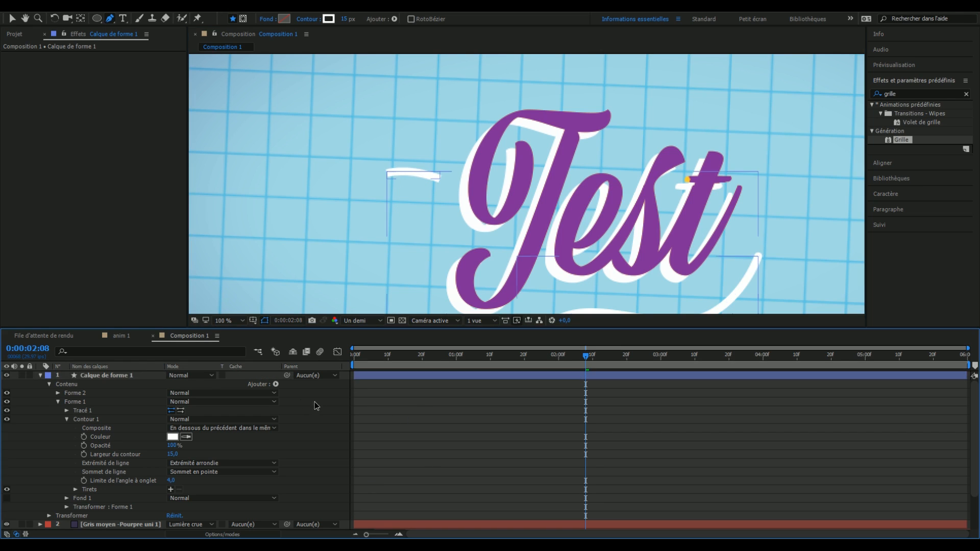
# Draw a second curved white stroke above the existing accent stroke beside the T, within Calque de forme 1.
pyautogui.click(151, 375)
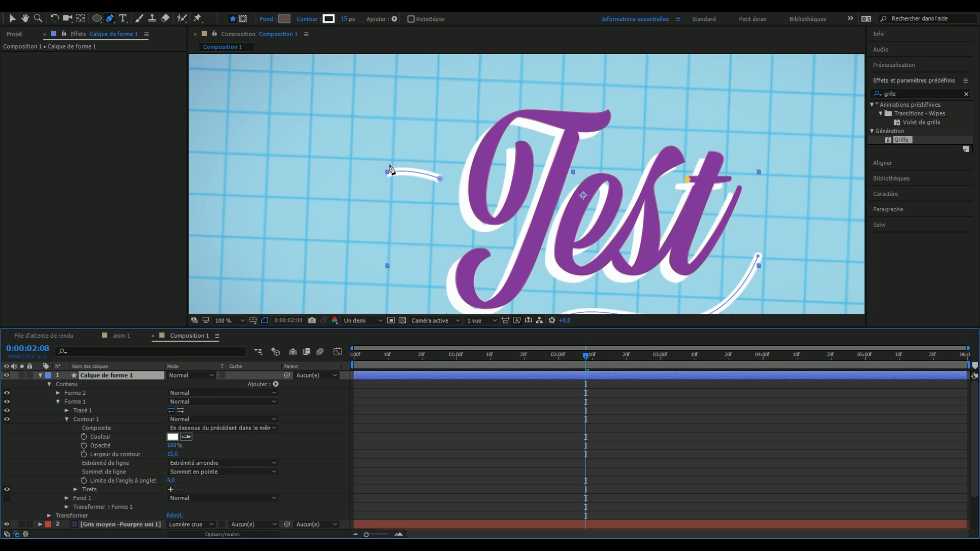
pyautogui.click(447, 134)
pyautogui.click(429, 125)
pyautogui.click(402, 116)
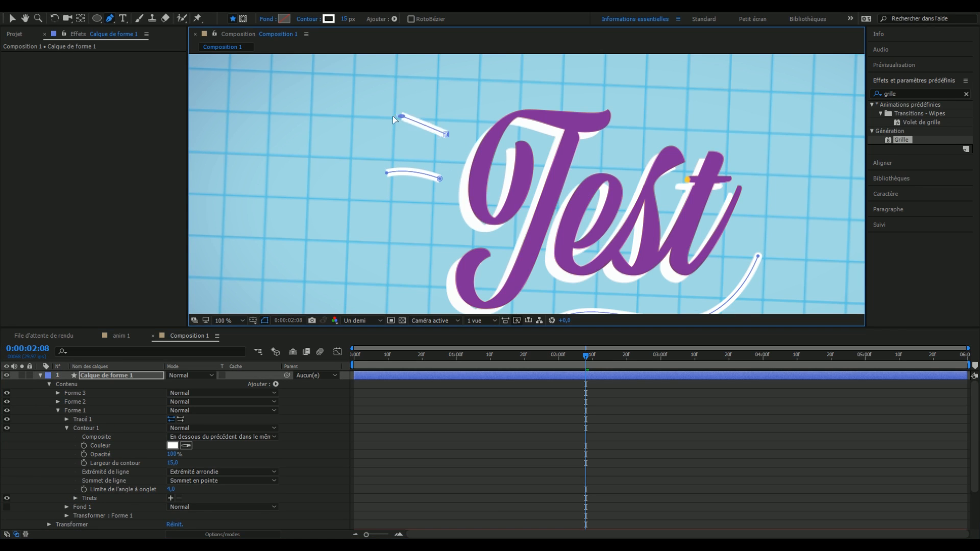
pyautogui.click(375, 109)
pyautogui.moveTo(374, 108); pyautogui.dragTo(388, 117)
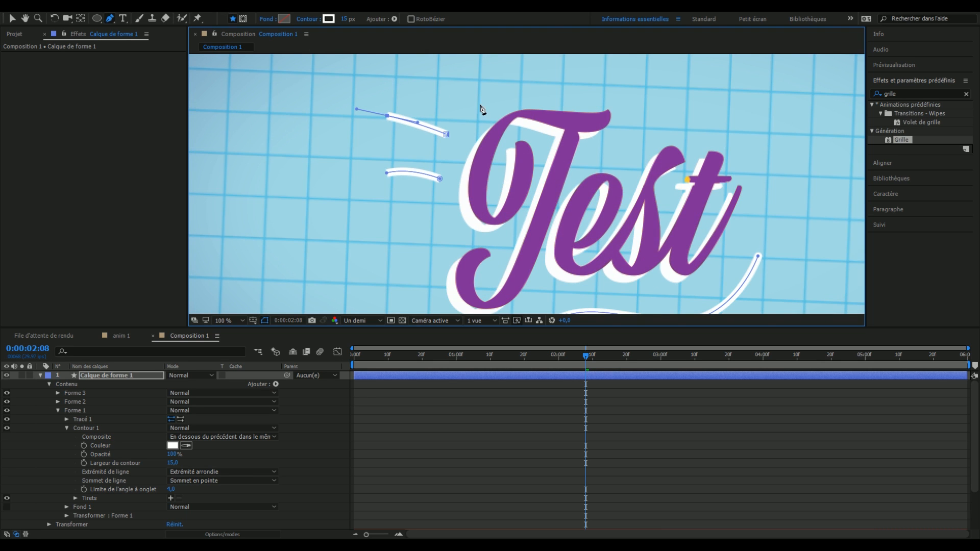
pyautogui.moveTo(418, 121)
pyautogui.mouseDown()
pyautogui.moveTo(472, 136)
pyautogui.moveTo(475, 155)
pyautogui.mouseUp()
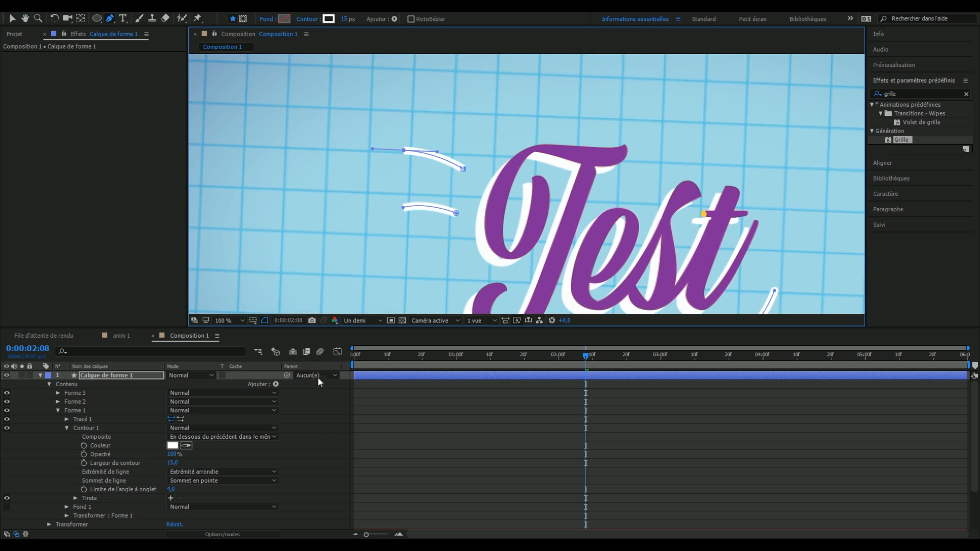
# Draw a third, shorter curved stroke near the T's upper-left corner in Calque de forme 1.
pyautogui.click(423, 375)
pyautogui.click(484, 152)
pyautogui.moveTo(462, 120); pyautogui.dragTo(461, 110)
# Draw a fourth, nearly vertical curved stroke above the T to complete the fan of accents in Calque de forme 1.
pyautogui.click(457, 375)
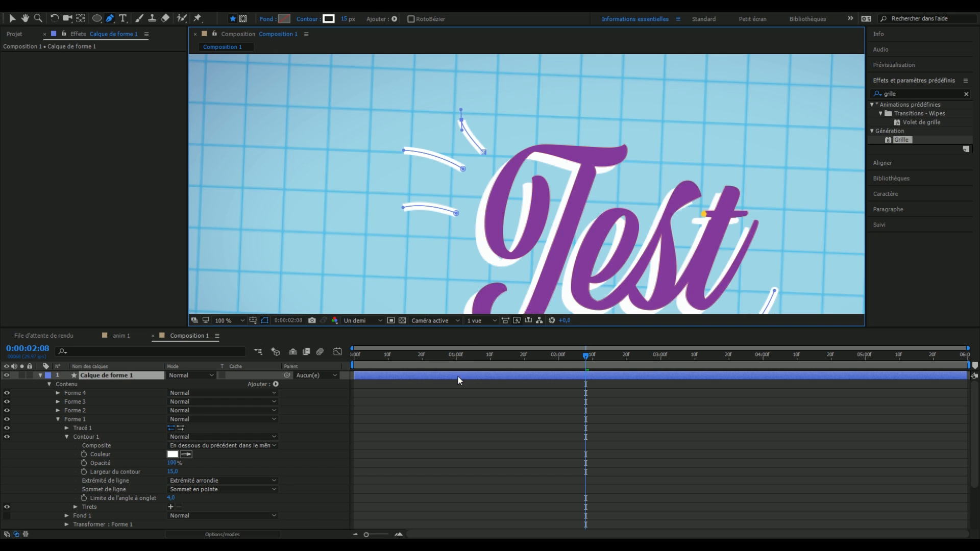
pyautogui.click(509, 138)
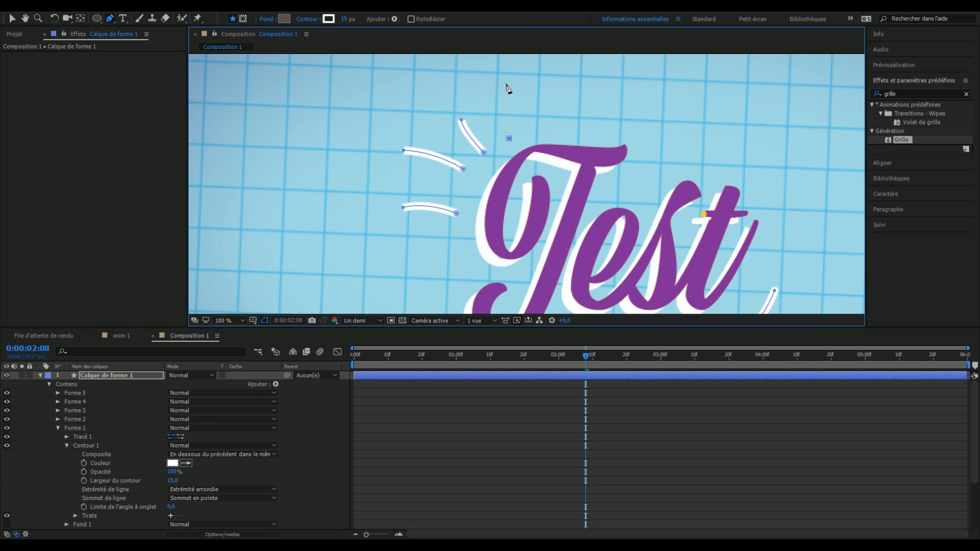
pyautogui.moveTo(512, 78); pyautogui.dragTo(516, 65)
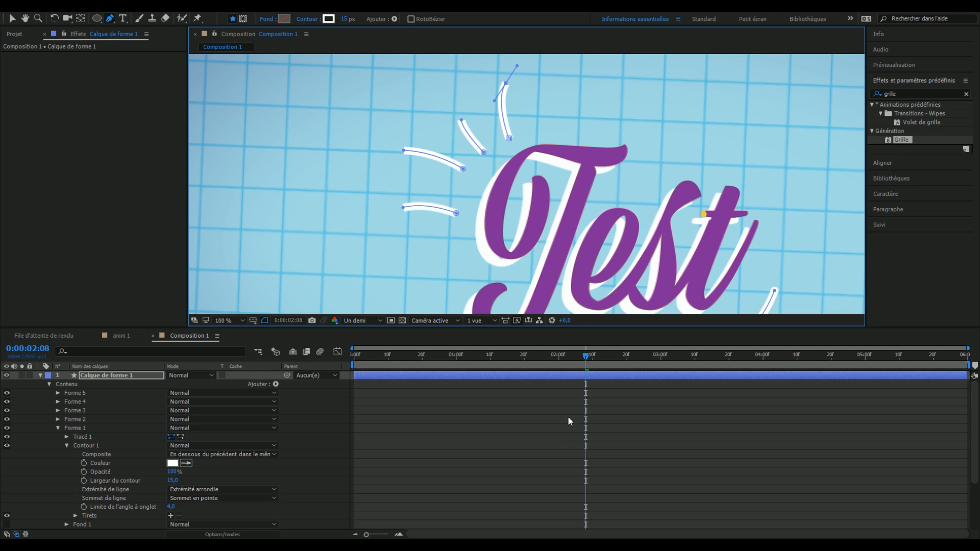
# Copy Contour 1 from Forme 1 and paste it onto Forme 2 through Forme 5 to give the accents rounded ends.
pyautogui.click(538, 377)
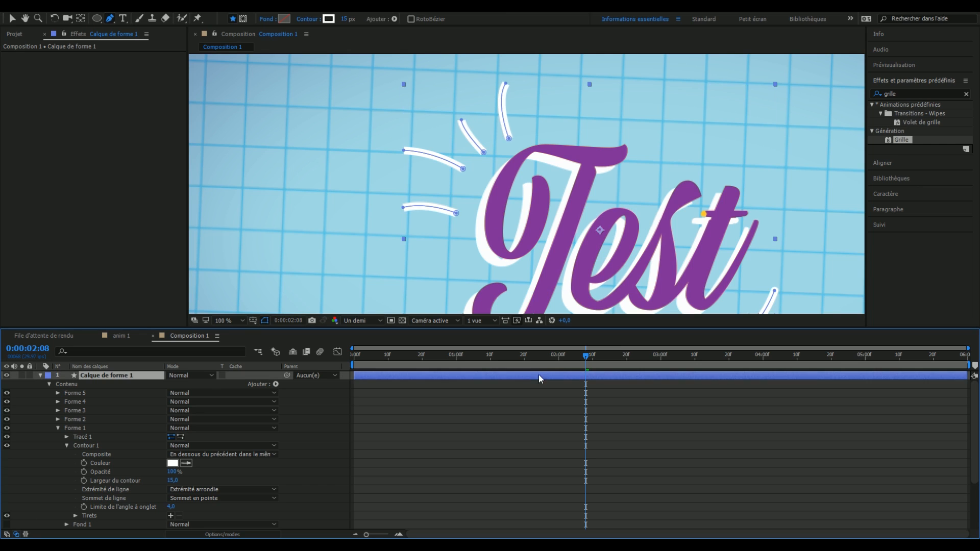
pyautogui.scroll(1, 334, 148)
pyautogui.moveTo(334, 147); pyautogui.dragTo(531, 234)
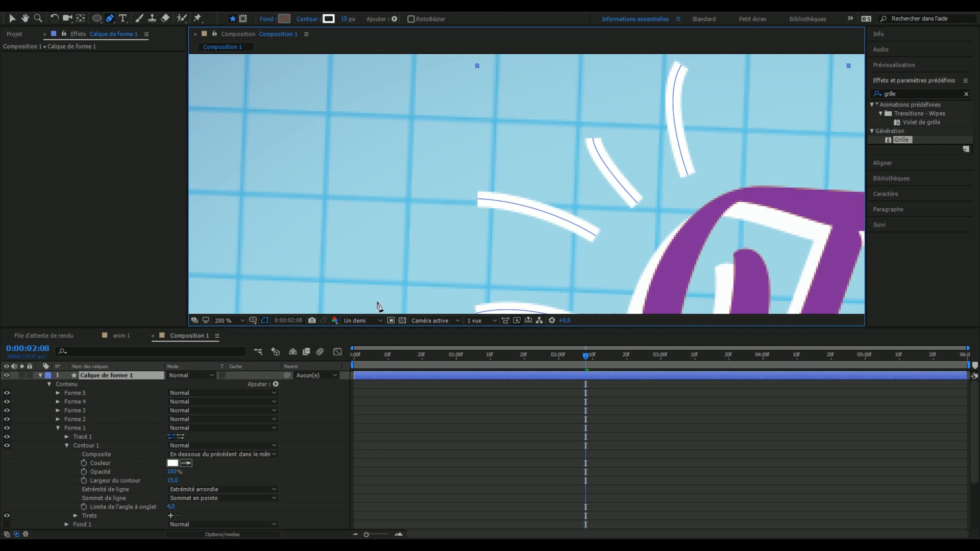
pyautogui.moveTo(651, 250); pyautogui.dragTo(478, 163)
pyautogui.scroll(-1, 523, 193)
pyautogui.moveTo(713, 228); pyautogui.dragTo(556, 137)
pyautogui.moveTo(456, 158); pyautogui.dragTo(580, 251)
pyautogui.scroll(1, 514, 194)
pyautogui.moveTo(521, 182); pyautogui.dragTo(478, 91)
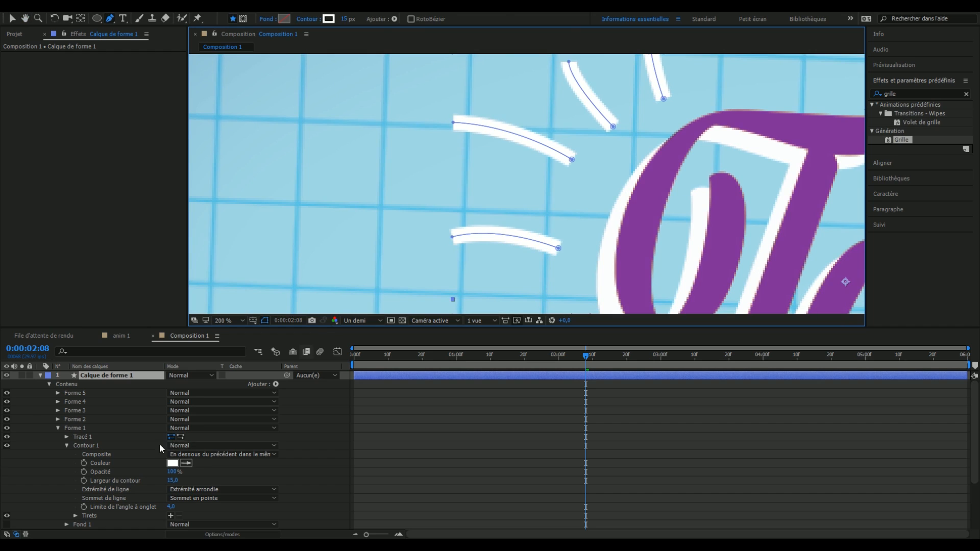
pyautogui.click(102, 446)
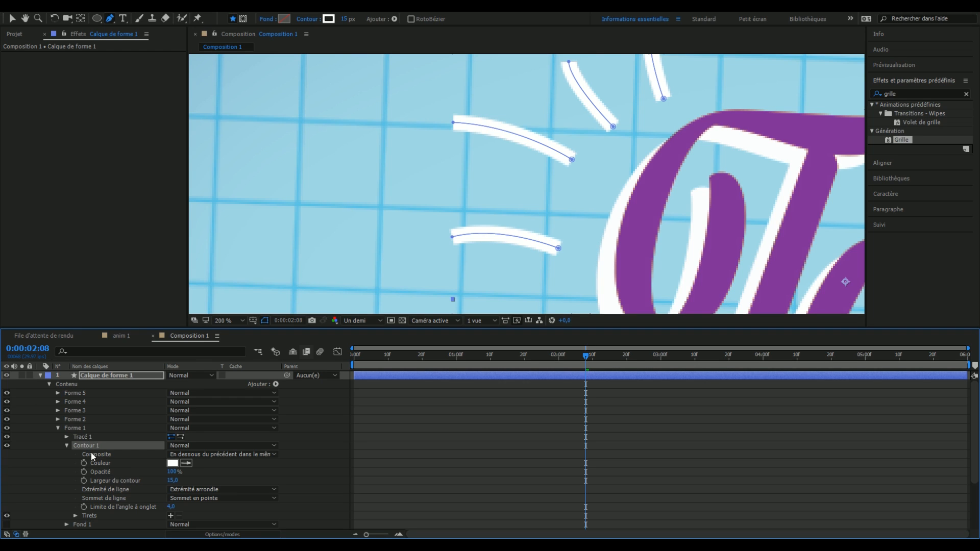
pyautogui.click(84, 418)
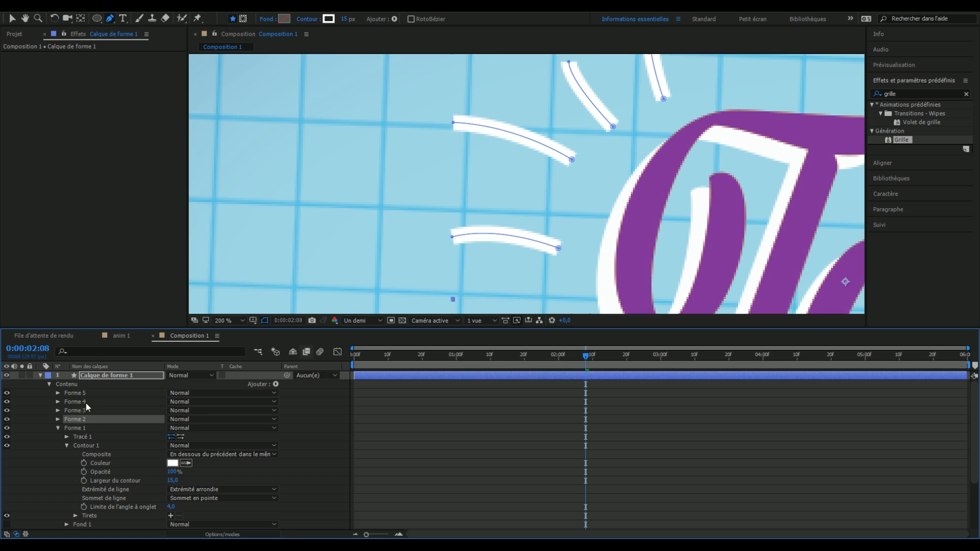
pyautogui.keyDown('shift'); pyautogui.click(85, 392); pyautogui.keyUp('shift')
pyautogui.hotkey('ctrl', 'v')
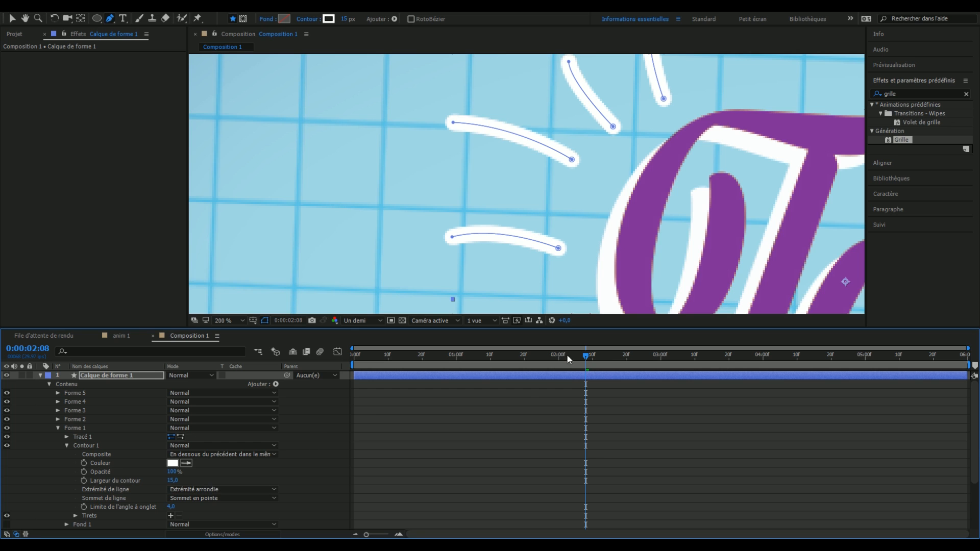
# Check the full set of strokes at 0:00:02:13 and review the reference animation in the anim 1 composition.
pyautogui.moveTo(580, 355); pyautogui.dragTo(603, 355)
pyautogui.scroll(-4, 566, 198)
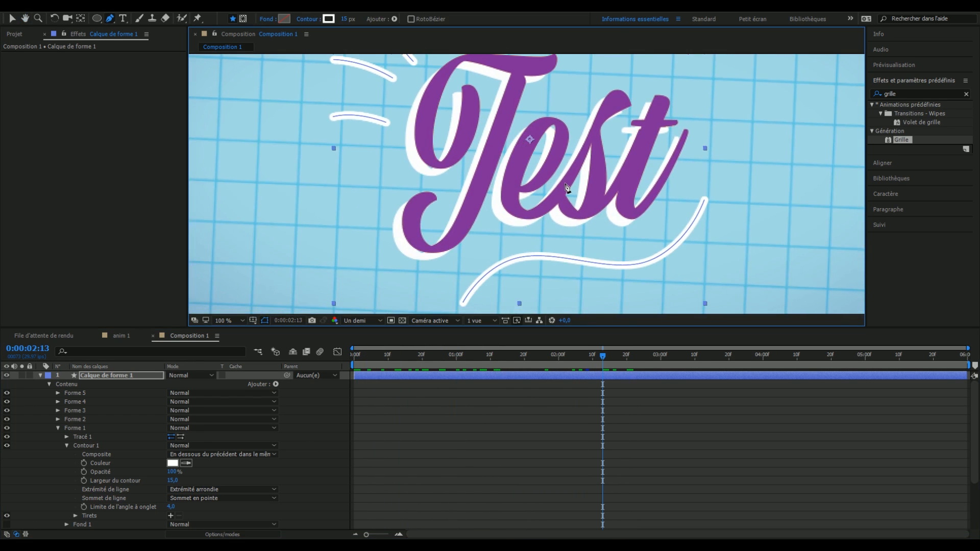
pyautogui.click(645, 460)
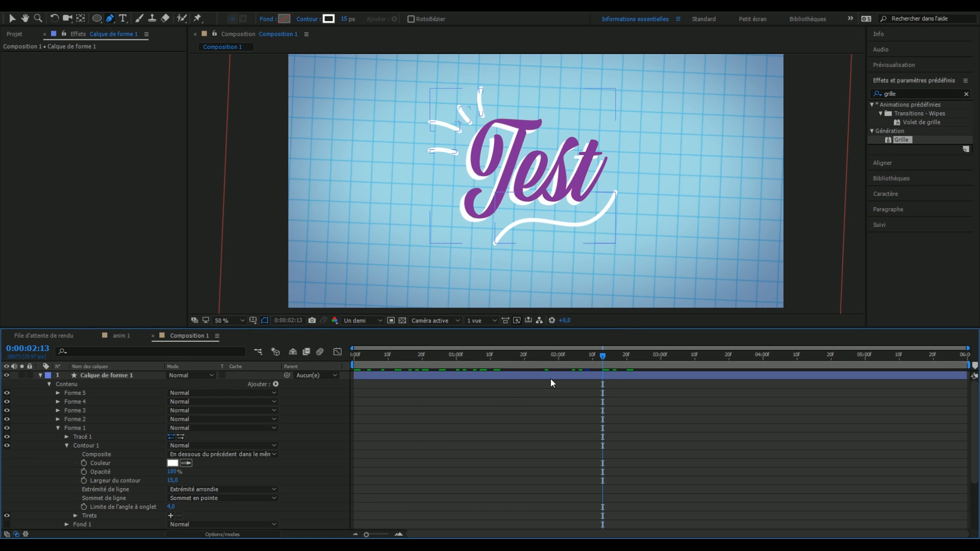
pyautogui.click(527, 378)
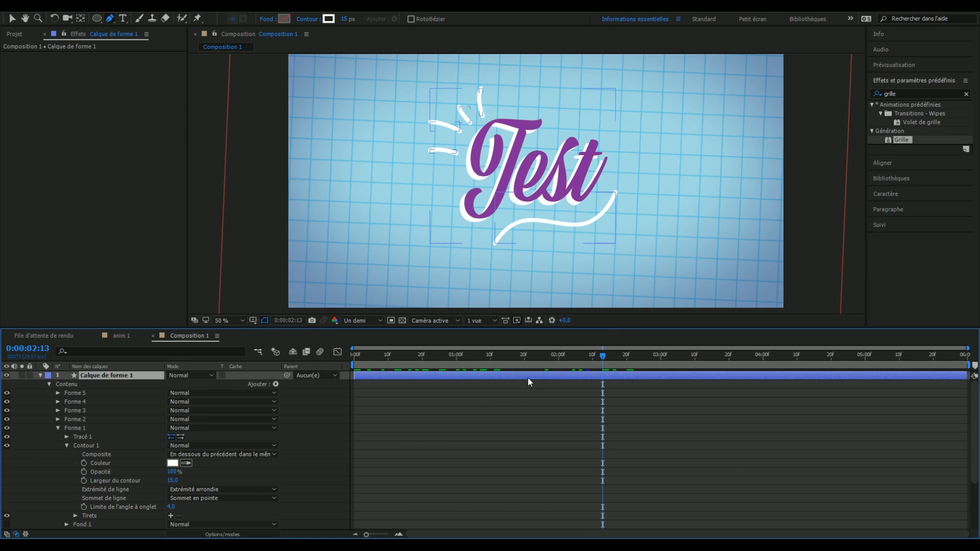
pyautogui.click(130, 336)
pyautogui.press('space')
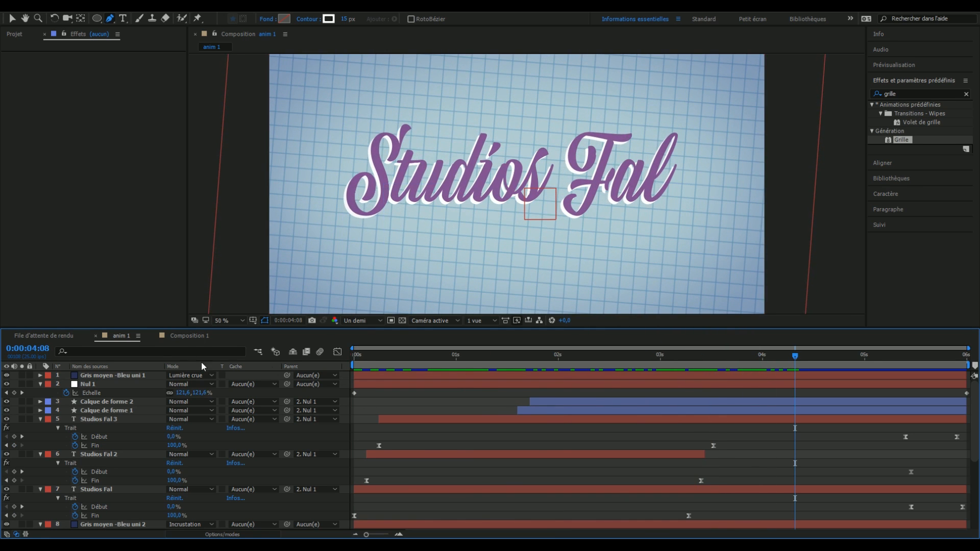
pyautogui.click(198, 339)
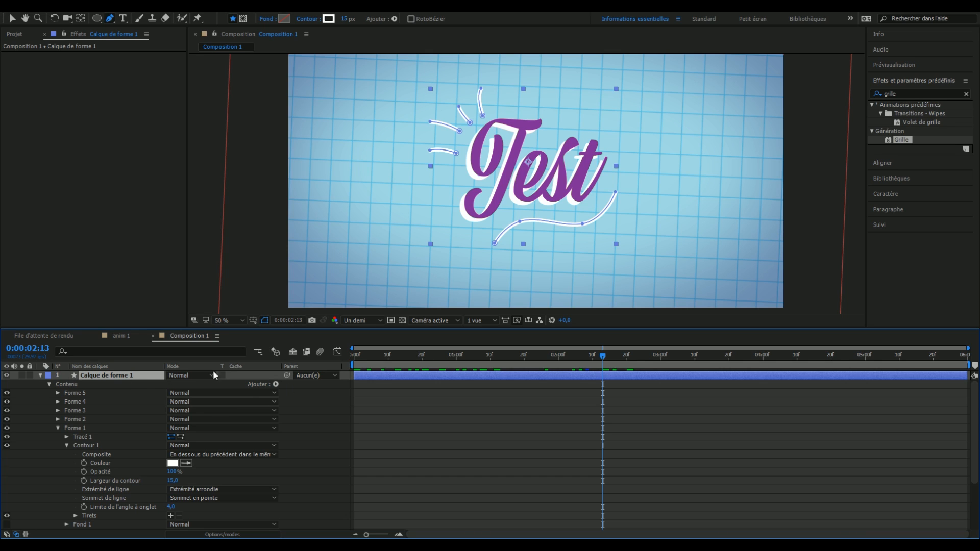
# Add Raccorder les tracés to the contents of Calque de forme 1 and expand its properties.
pyautogui.click(276, 384)
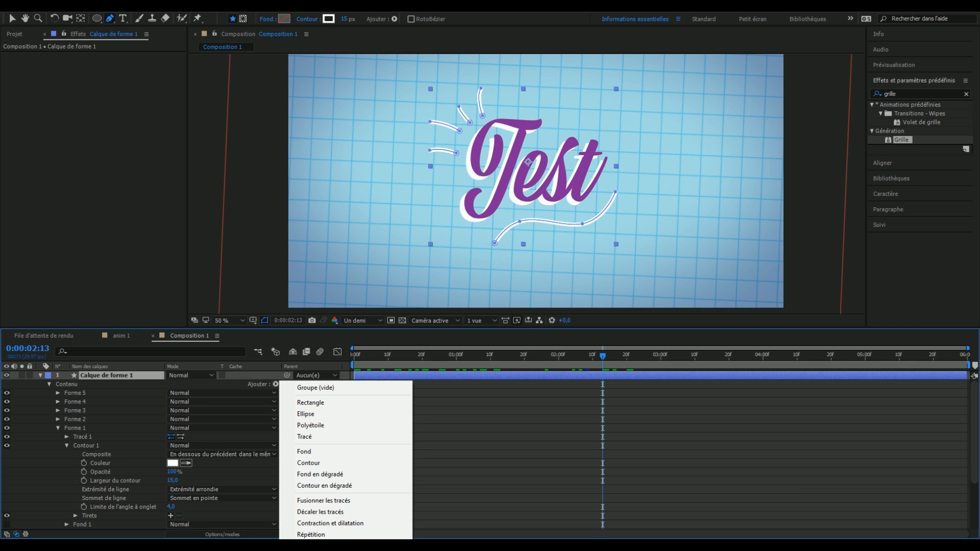
pyautogui.click(321, 550)
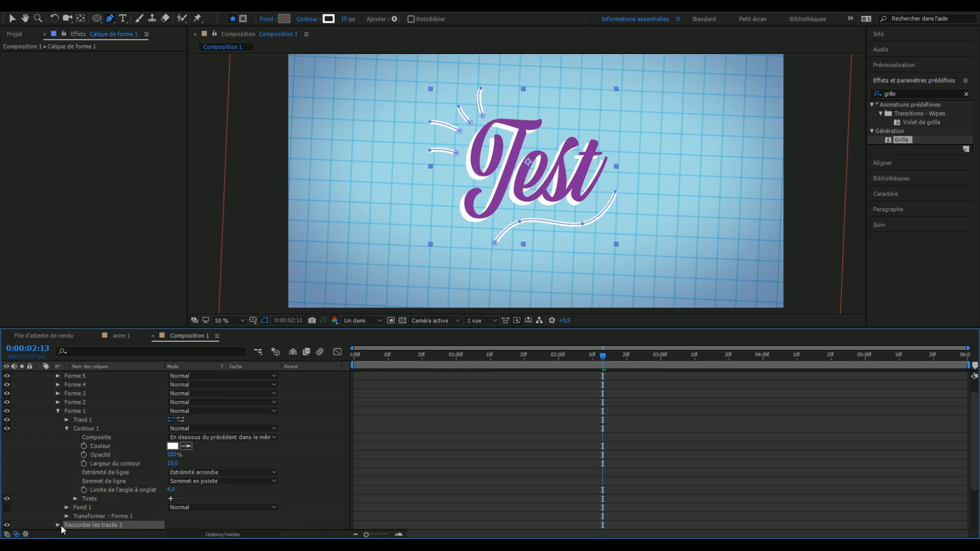
pyautogui.click(58, 525)
pyautogui.scroll(-3, 128, 501)
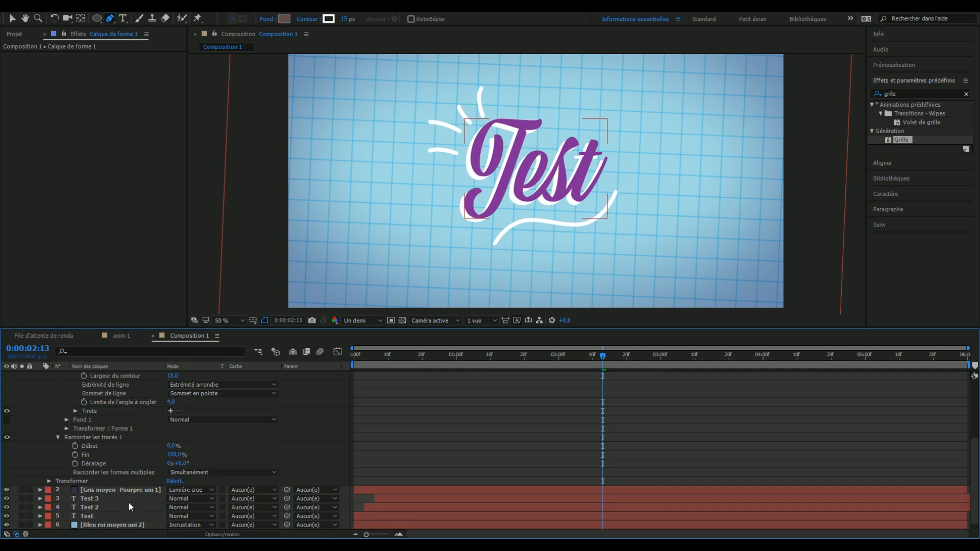
pyautogui.click(88, 434)
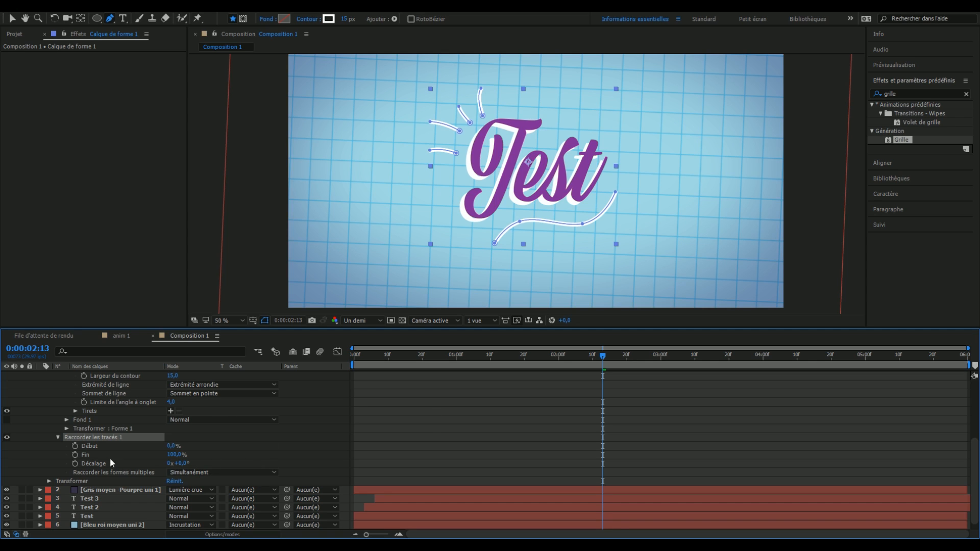
# Try out the Fin value and set Raccorder les formes multiples to Individuellement.
pyautogui.moveTo(169, 456)
pyautogui.mouseDown()
pyautogui.moveTo(106, 449)
pyautogui.moveTo(157, 434)
pyautogui.moveTo(115, 434)
pyautogui.moveTo(196, 431)
pyautogui.mouseUp()
pyautogui.click(205, 473)
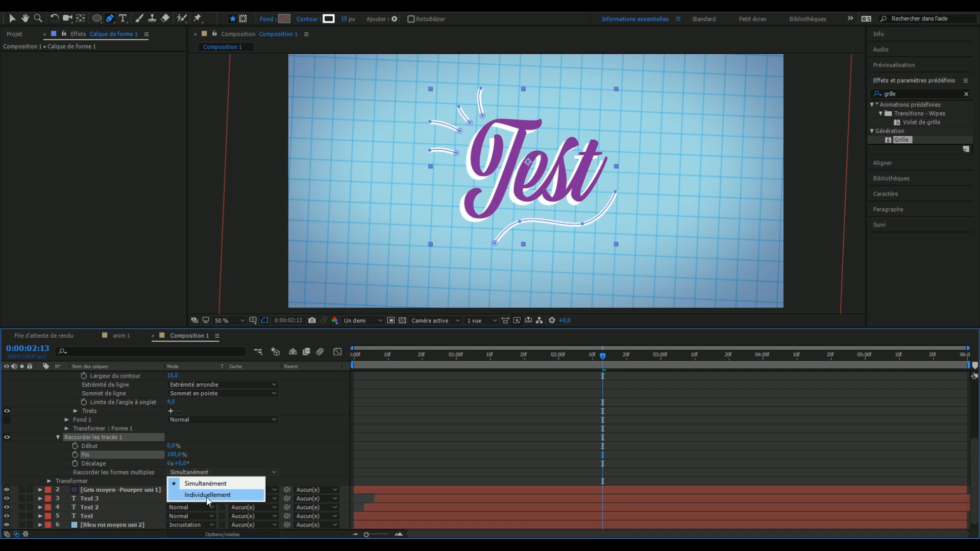
pyautogui.click(208, 495)
# Collapse Forme 1 and preview the composition from the start to 0:00:01:02.
pyautogui.scroll(4, 210, 443)
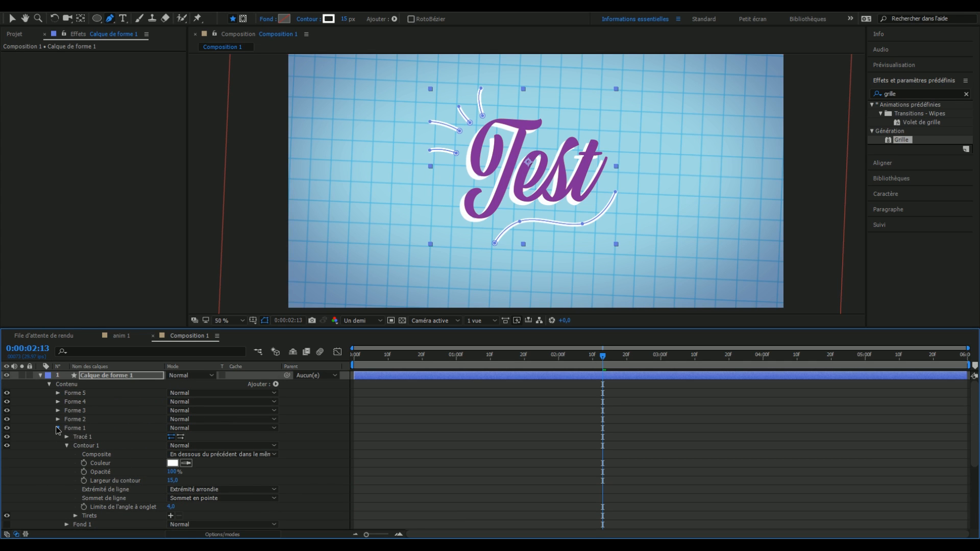
pyautogui.click(57, 428)
pyautogui.click(83, 427)
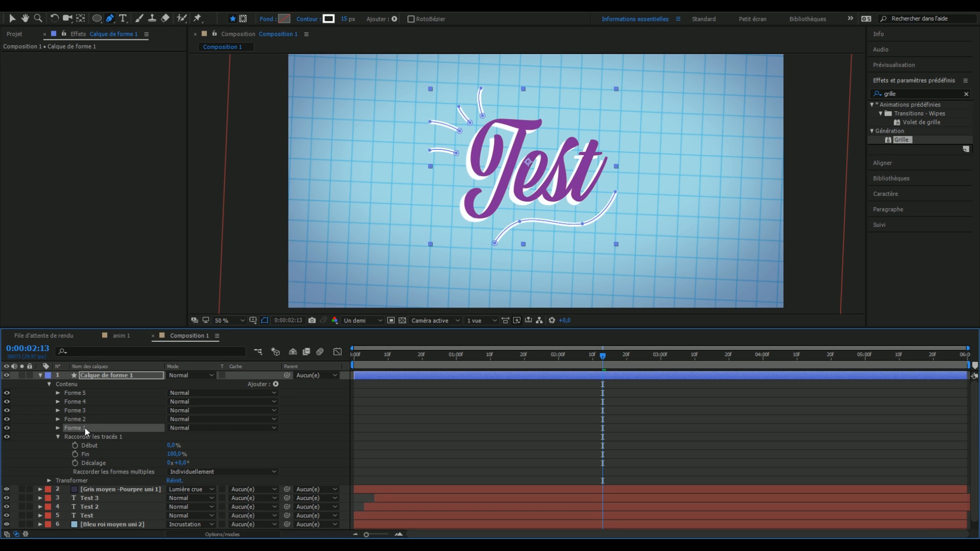
pyautogui.click(81, 393)
pyautogui.press('space')
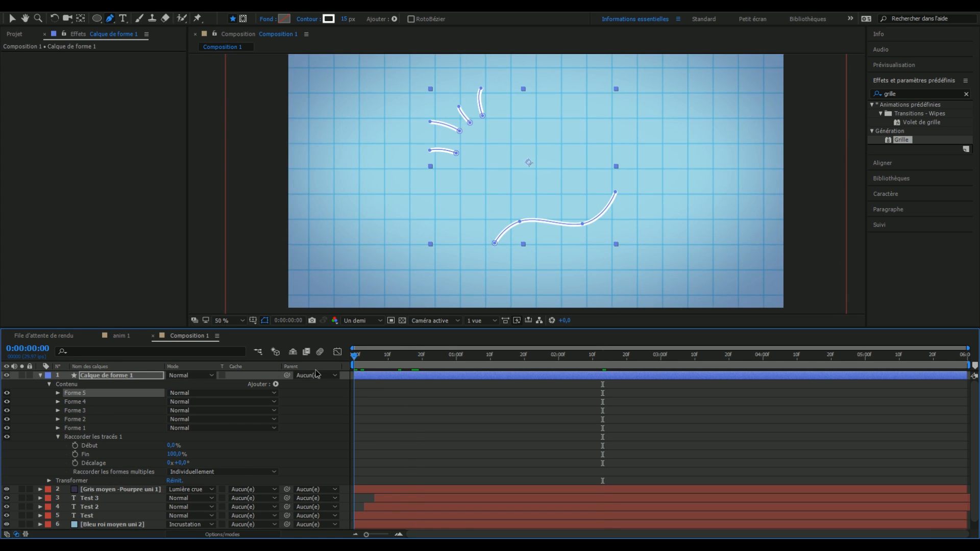
pyautogui.press('space')
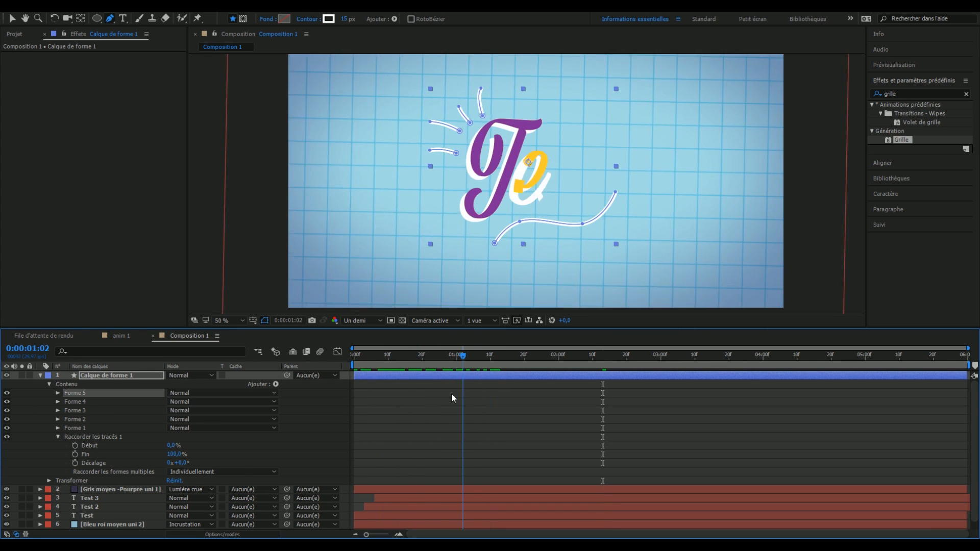
# Reorder the shape groups in Calque de forme 1 so they run from Forme 1 down to Forme 5.
pyautogui.click(82, 410)
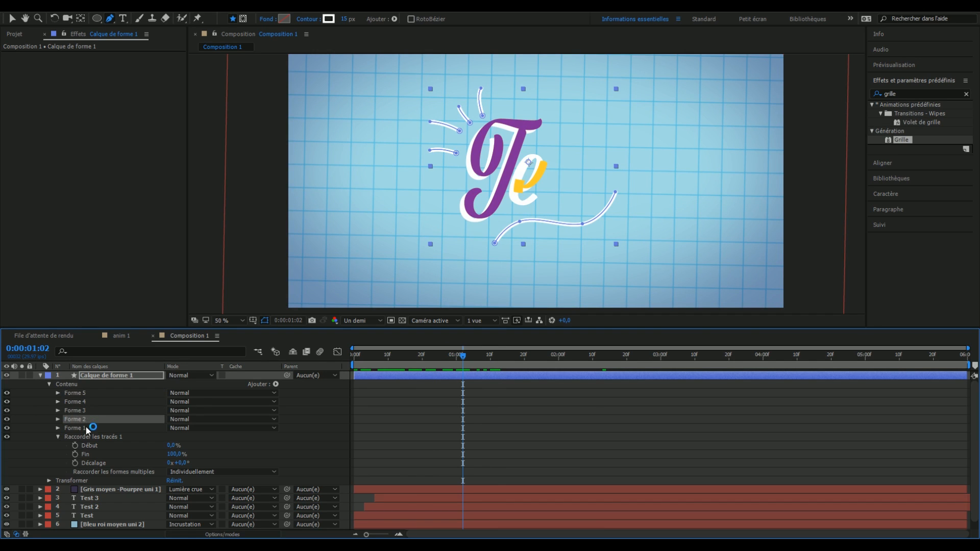
pyautogui.moveTo(86, 428); pyautogui.dragTo(85, 394)
pyautogui.hotkey('ctrl', 'z')
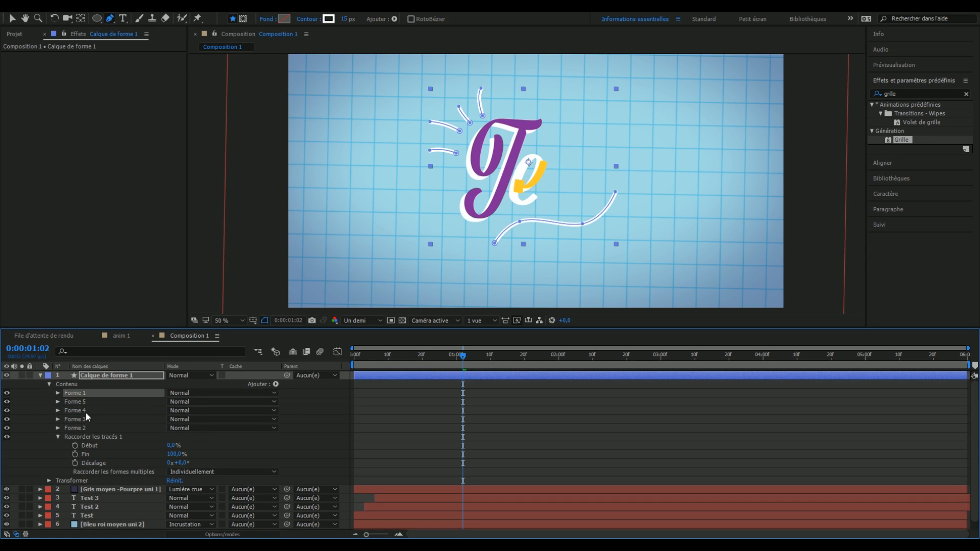
pyautogui.moveTo(86, 428)
pyautogui.mouseDown()
pyautogui.moveTo(88, 403)
pyautogui.moveTo(90, 415)
pyautogui.mouseUp()
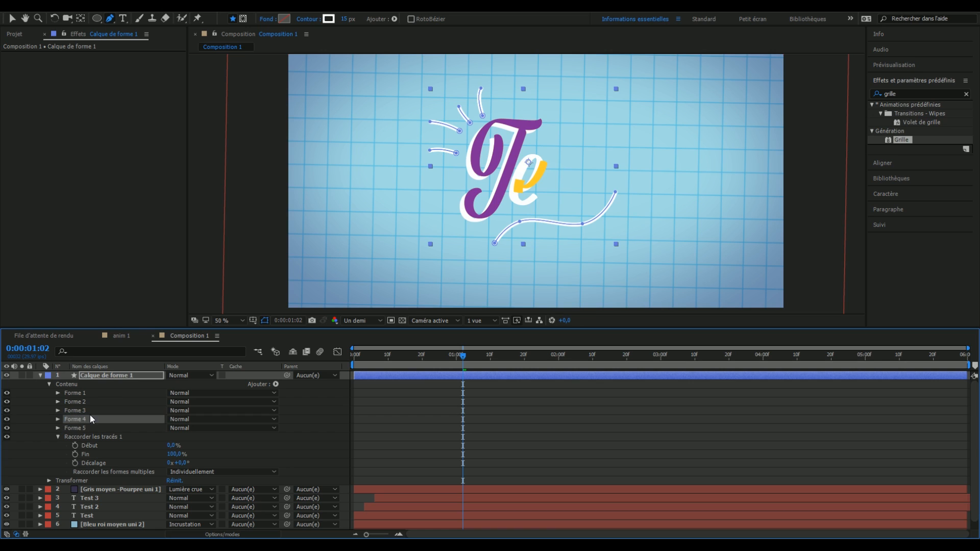
# Keyframe Fin of Raccorder les tracés 1 at 100% on 0:00:01:02 and at 0% on 0:00:00:07.
pyautogui.click(76, 454)
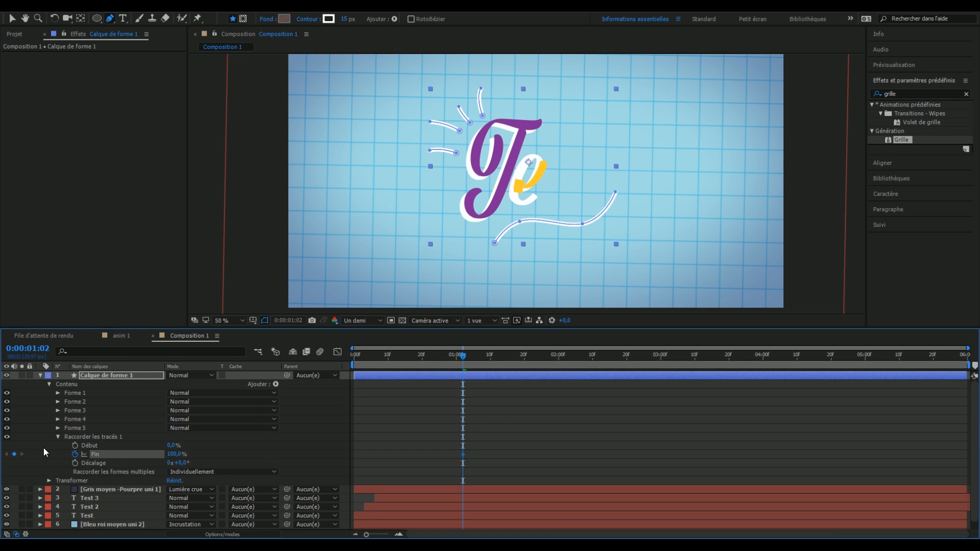
pyautogui.moveTo(403, 357); pyautogui.dragTo(377, 364)
pyautogui.click(174, 454)
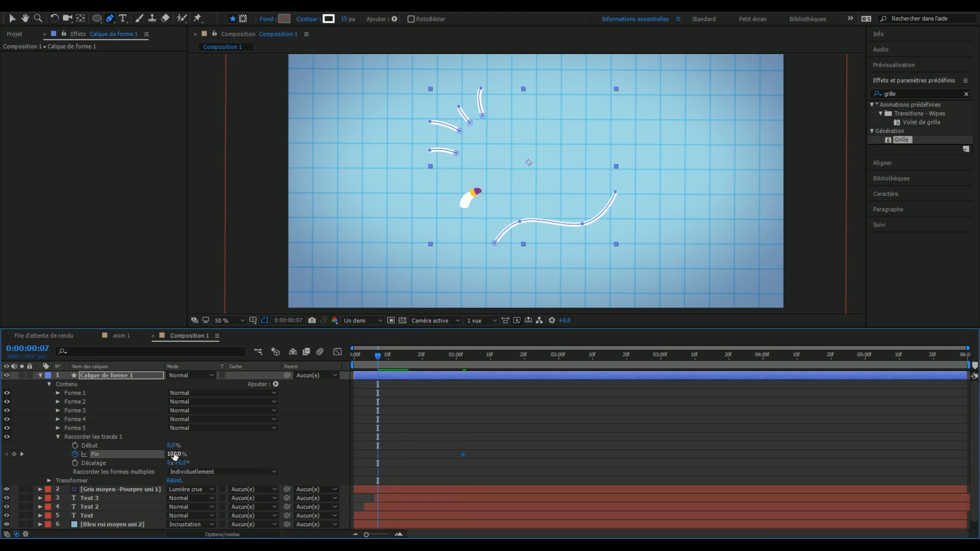
pyautogui.write('84')
pyautogui.press('Return')
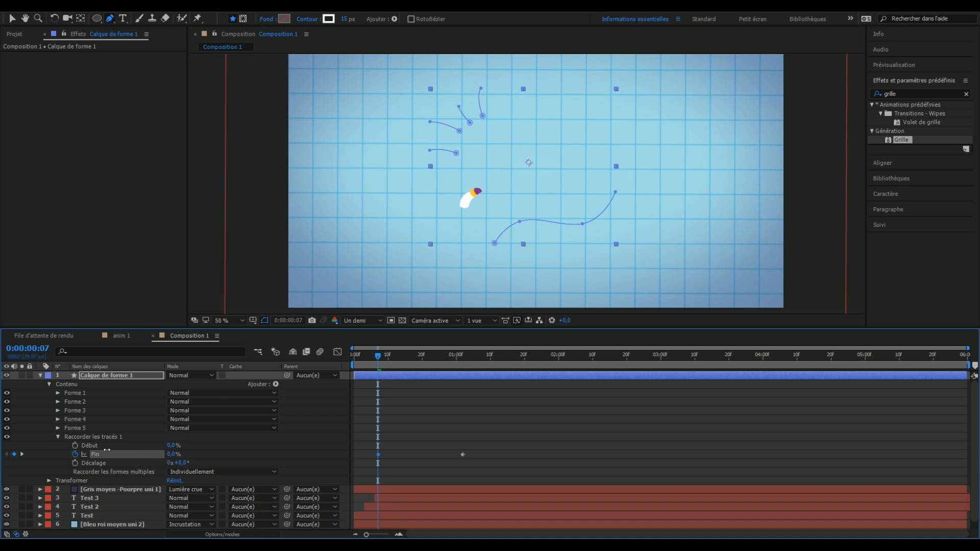
# Preview the stroke drawing animation from the start and examine it at 0:00:00:16.
pyautogui.click(545, 424)
pyautogui.moveTo(385, 361)
pyautogui.mouseDown()
pyautogui.moveTo(612, 383)
pyautogui.moveTo(582, 406)
pyautogui.moveTo(337, 424)
pyautogui.moveTo(442, 404)
pyautogui.moveTo(338, 424)
pyautogui.moveTo(385, 426)
pyautogui.moveTo(376, 435)
pyautogui.moveTo(274, 423)
pyautogui.mouseUp()
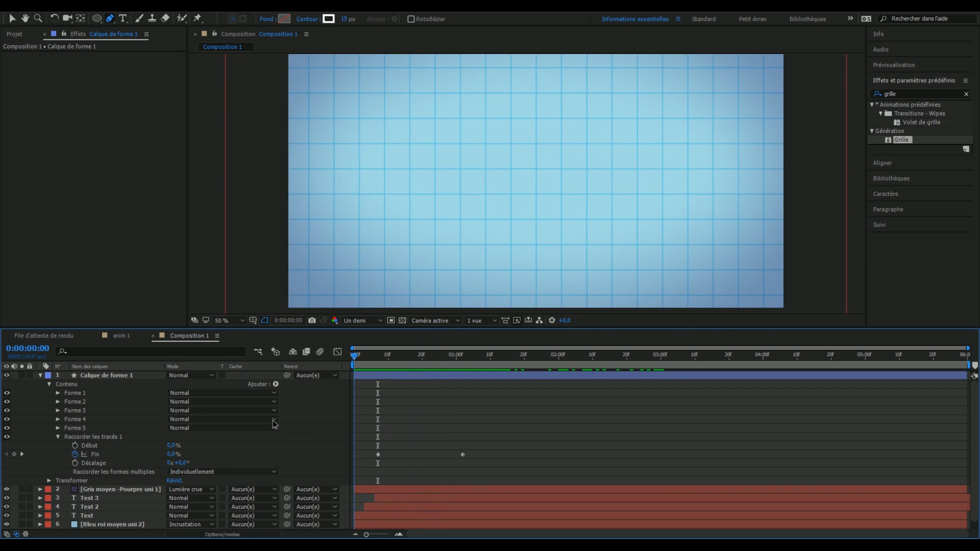
pyautogui.moveTo(359, 409); pyautogui.dragTo(409, 443)
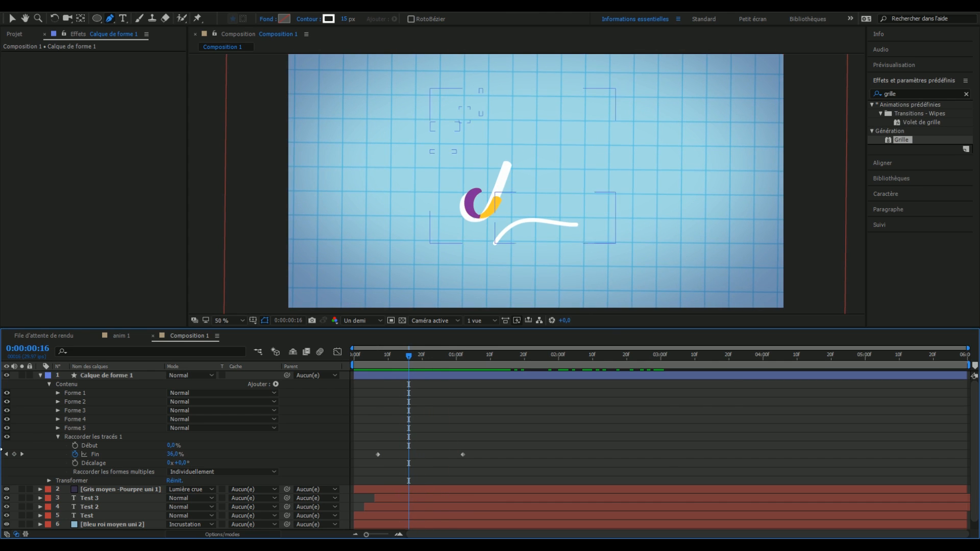
# Keyframe Début of Raccorder les tracés 1 at 0% on 0:00:00:16 and at 100% on 0:00:01:15.
pyautogui.click(78, 443)
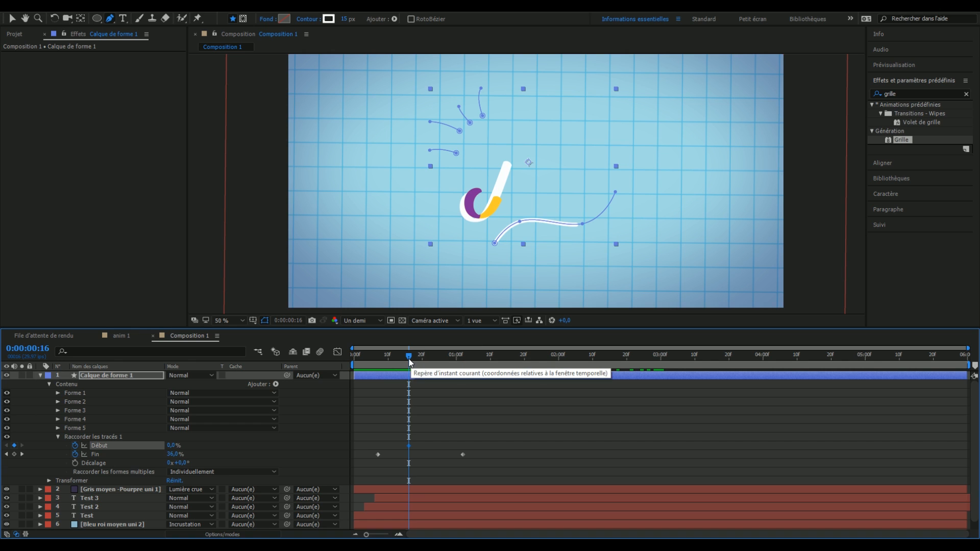
pyautogui.moveTo(409, 361); pyautogui.dragTo(511, 361)
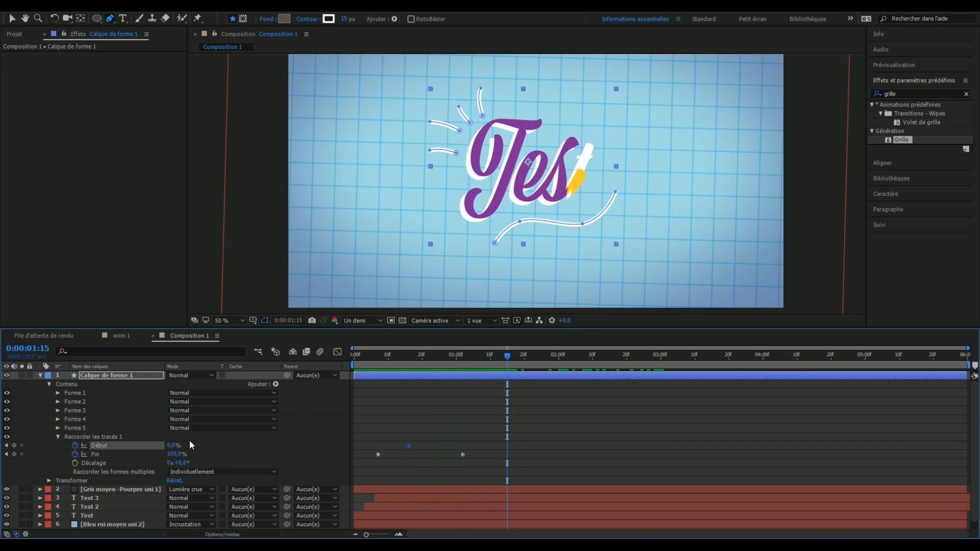
pyautogui.moveTo(172, 448); pyautogui.dragTo(201, 440)
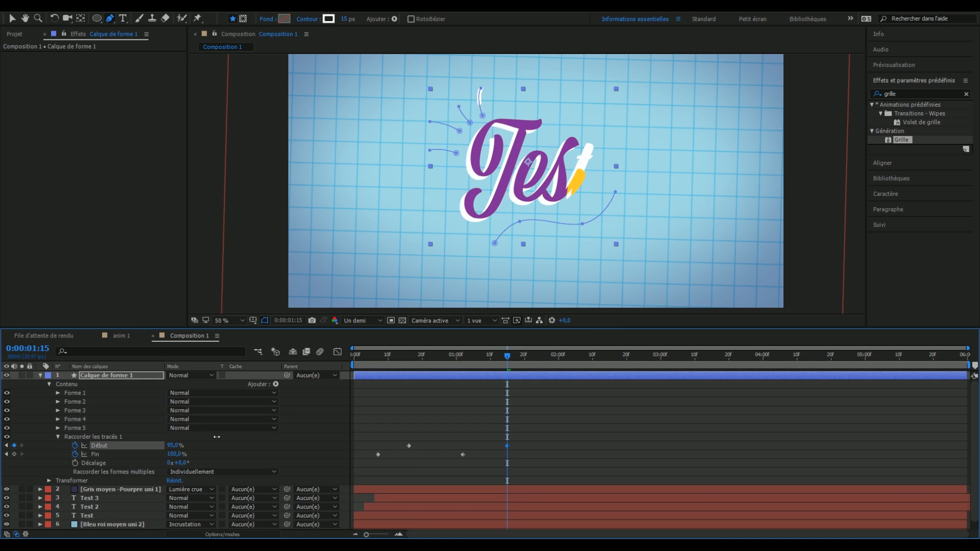
pyautogui.click(389, 454)
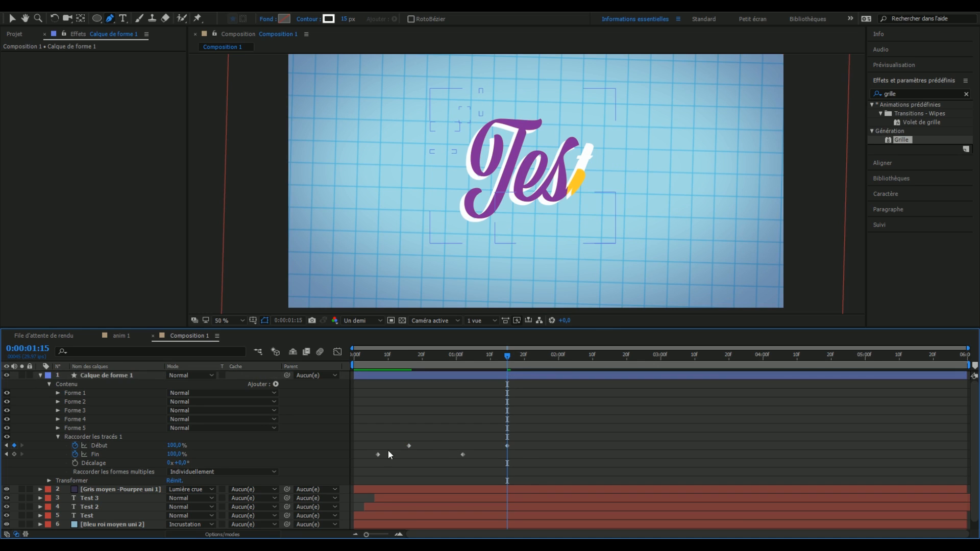
# Move the first Début keyframe one frame later to 0:00:00:17 and preview the composition from the start.
pyautogui.click(133, 455)
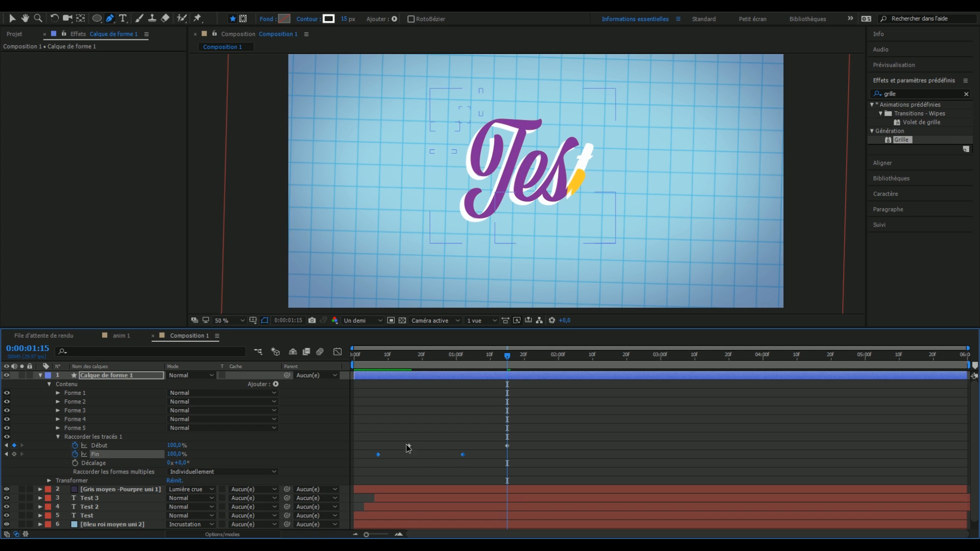
pyautogui.click(409, 447)
pyautogui.moveTo(367, 360)
pyautogui.mouseDown()
pyautogui.moveTo(430, 377)
pyautogui.moveTo(523, 380)
pyautogui.moveTo(416, 389)
pyautogui.moveTo(390, 396)
pyautogui.moveTo(496, 393)
pyautogui.moveTo(357, 417)
pyautogui.moveTo(418, 421)
pyautogui.mouseUp()
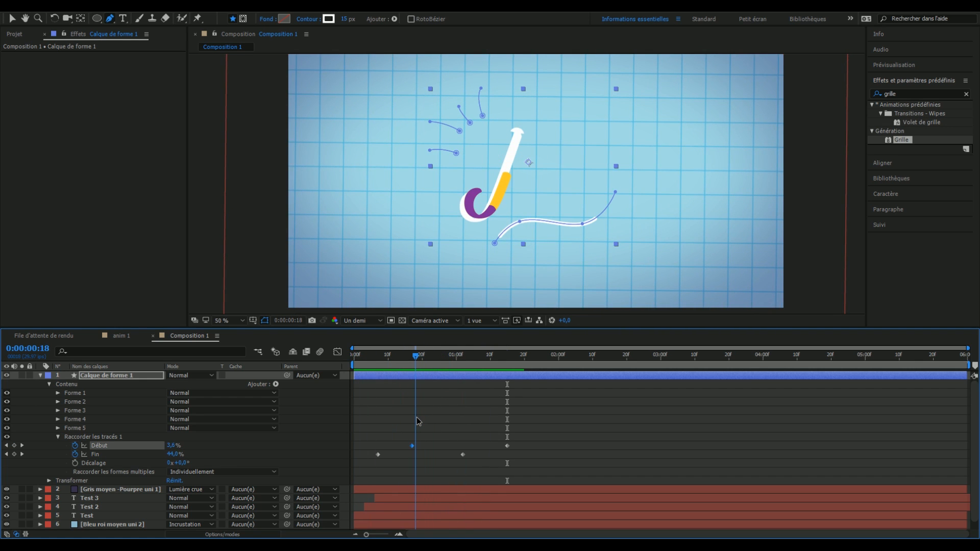
pyautogui.moveTo(417, 422); pyautogui.dragTo(478, 420)
pyautogui.click(621, 430)
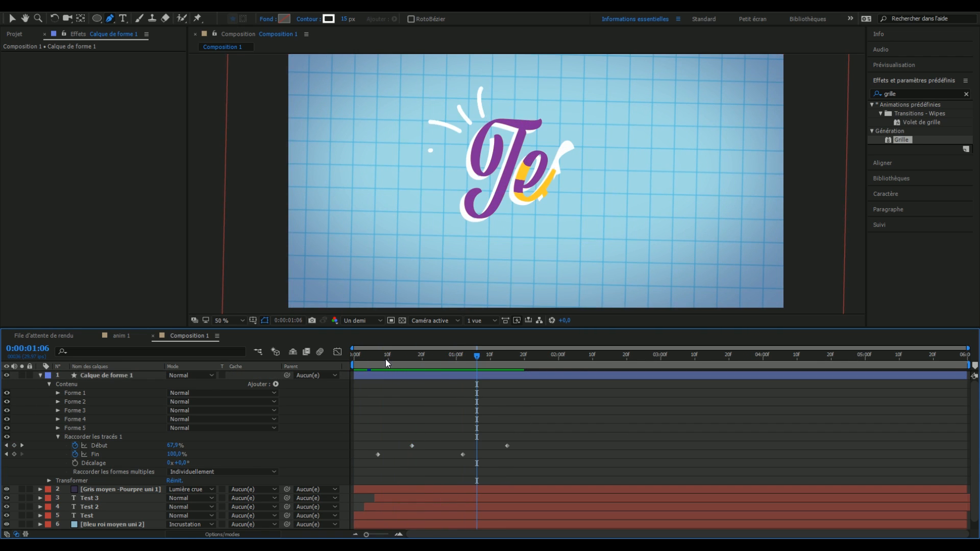
pyautogui.press('Home')
pyautogui.press('space')
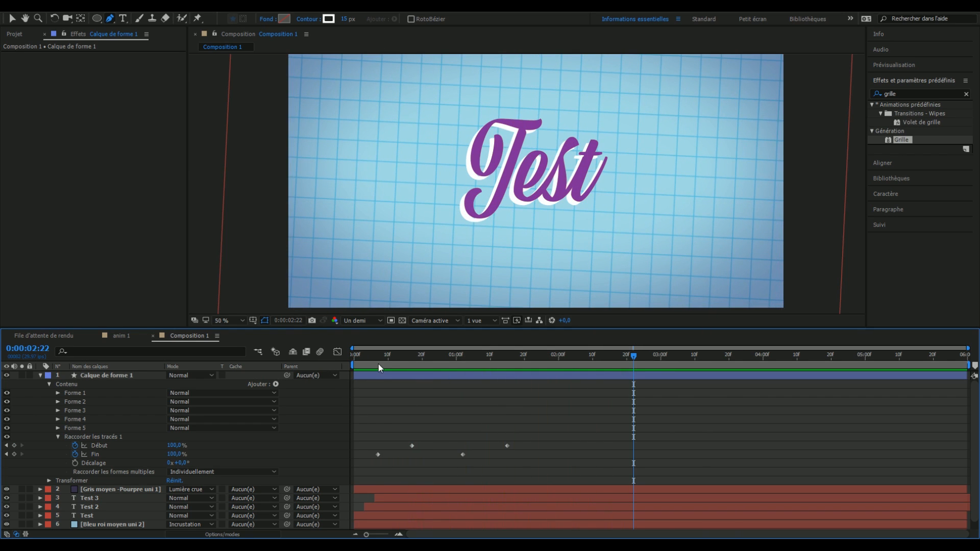
# Delay Calque de forme 1 with its keyframes to start at about 0:00:00:15, previewing its timing against the title.
pyautogui.moveTo(379, 373); pyautogui.dragTo(423, 366)
pyautogui.press('Home')
pyautogui.press('space')
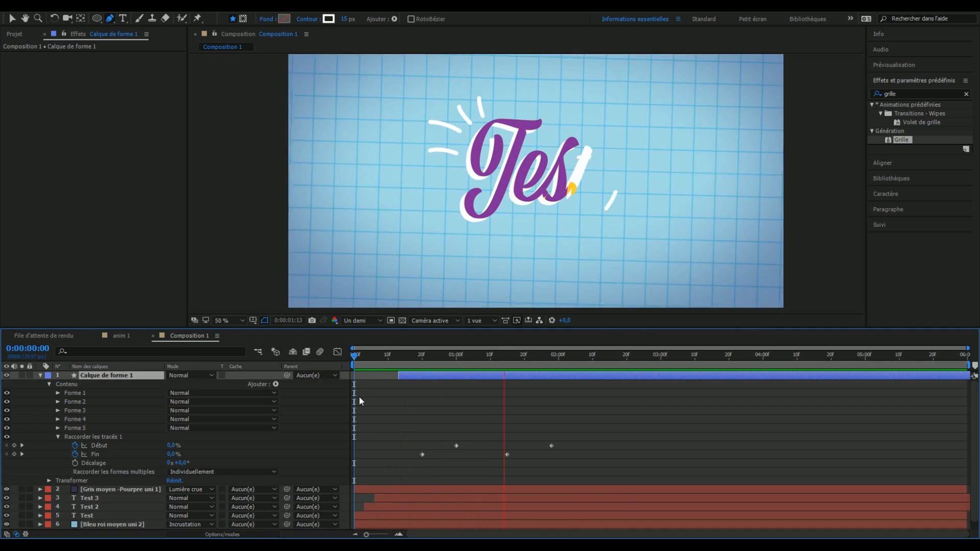
pyautogui.press('space')
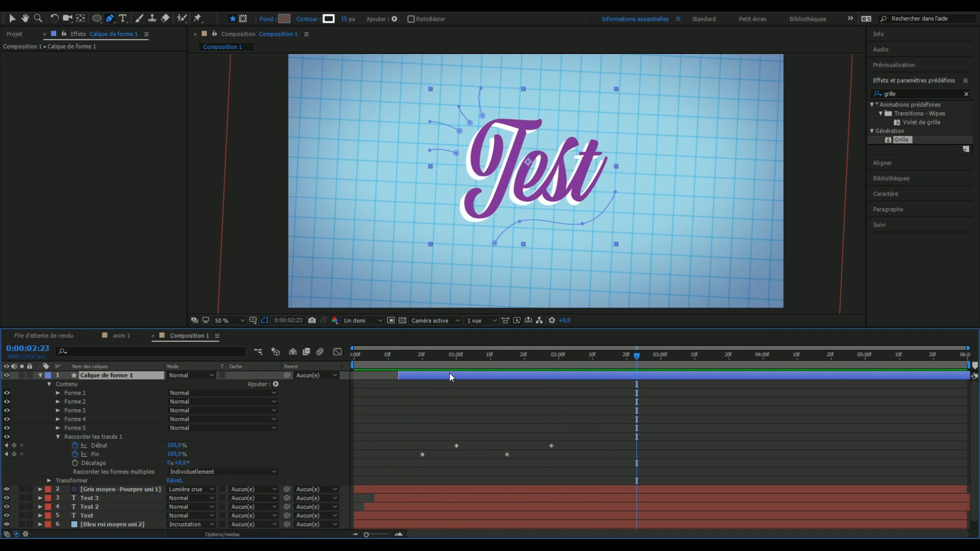
pyautogui.moveTo(399, 357)
pyautogui.mouseDown()
pyautogui.moveTo(363, 365)
pyautogui.moveTo(492, 370)
pyautogui.mouseUp()
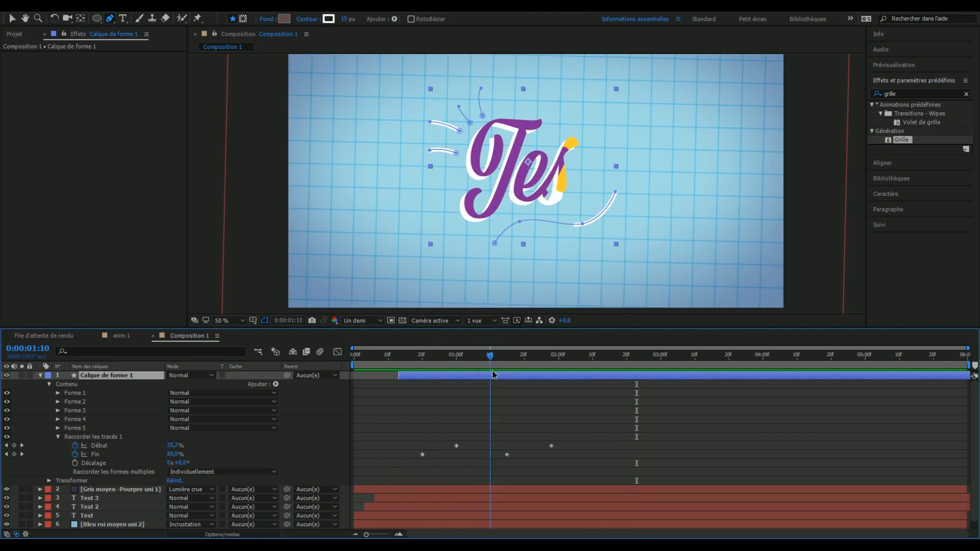
pyautogui.moveTo(433, 376)
pyautogui.mouseDown()
pyautogui.moveTo(467, 378)
pyautogui.moveTo(414, 378)
pyautogui.moveTo(439, 378)
pyautogui.mouseUp()
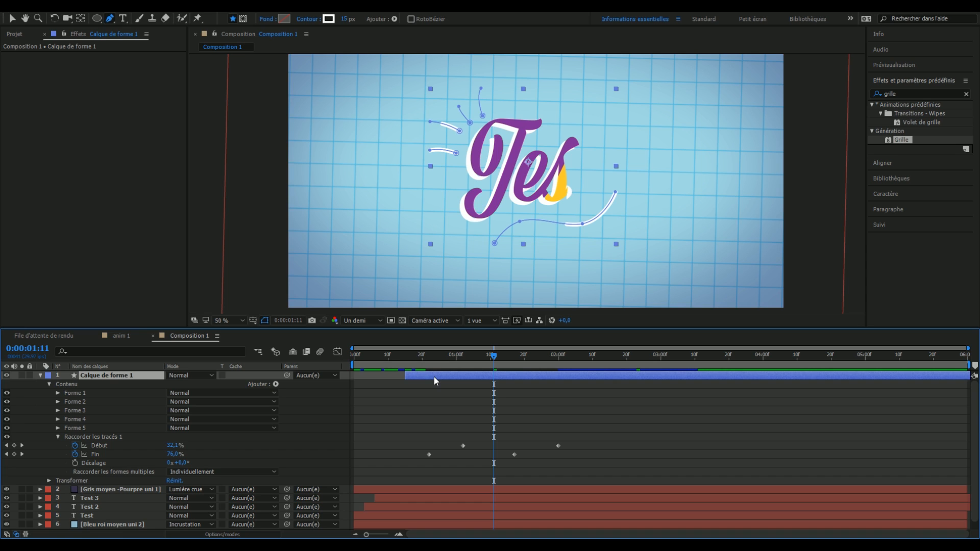
# Duplicate Calque de forme 1 and offset the copy about three frames later in time.
pyautogui.hotkey('ctrl', 'd')
pyautogui.moveTo(428, 376); pyautogui.dragTo(463, 362)
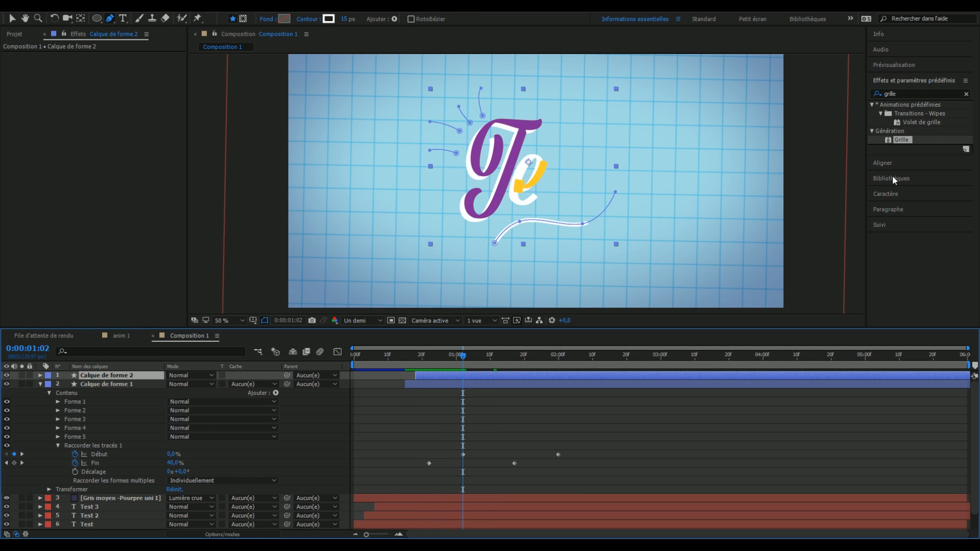
# Change the stroke colour of Calque de forme 2 to the yellow sampled from the title lettering.
pyautogui.click(892, 193)
pyautogui.click(940, 143)
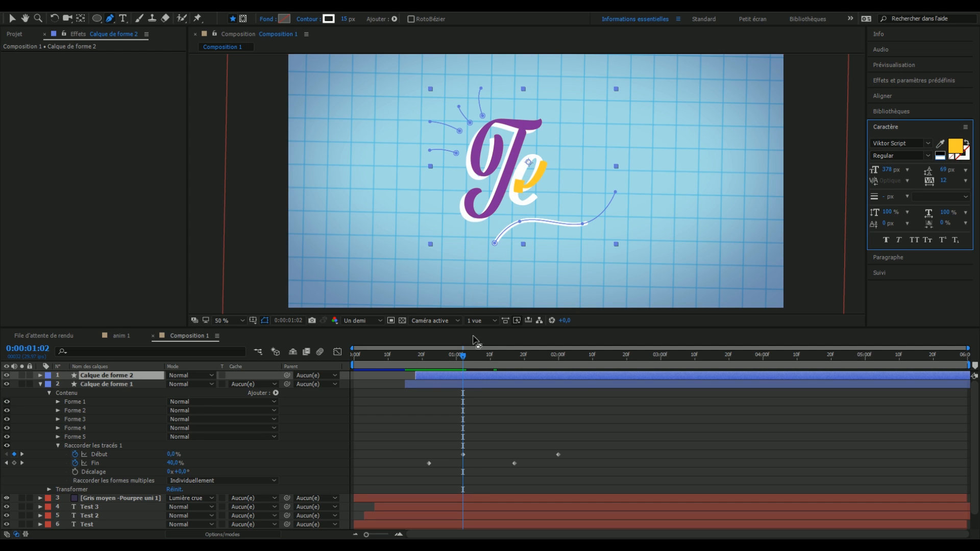
pyautogui.click(428, 376)
pyautogui.moveTo(448, 360); pyautogui.dragTo(470, 360)
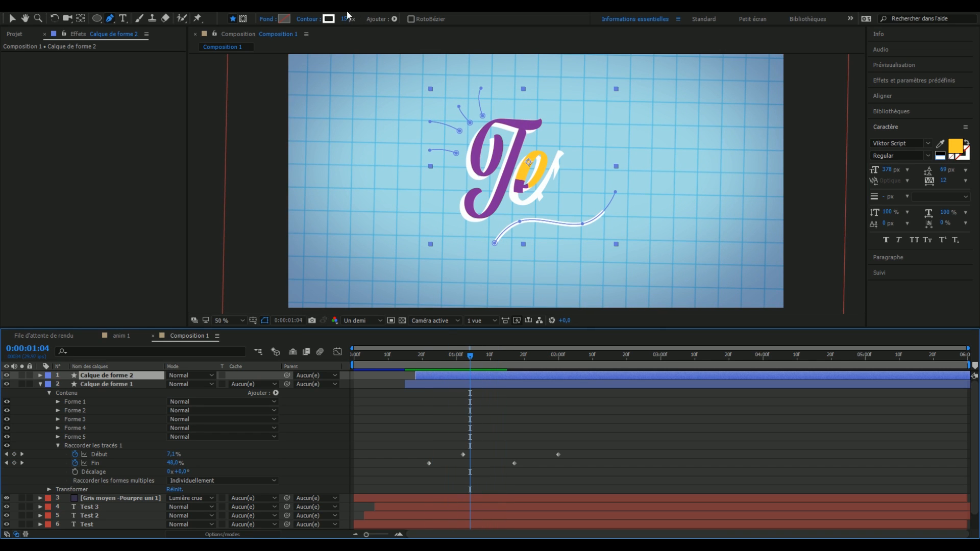
pyautogui.click(330, 19)
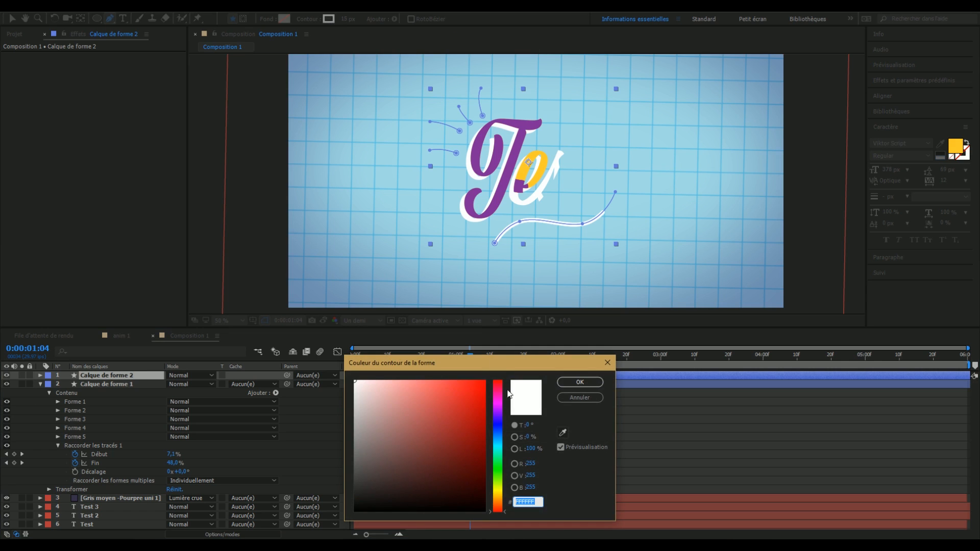
pyautogui.click(562, 433)
pyautogui.click(522, 176)
pyautogui.click(580, 382)
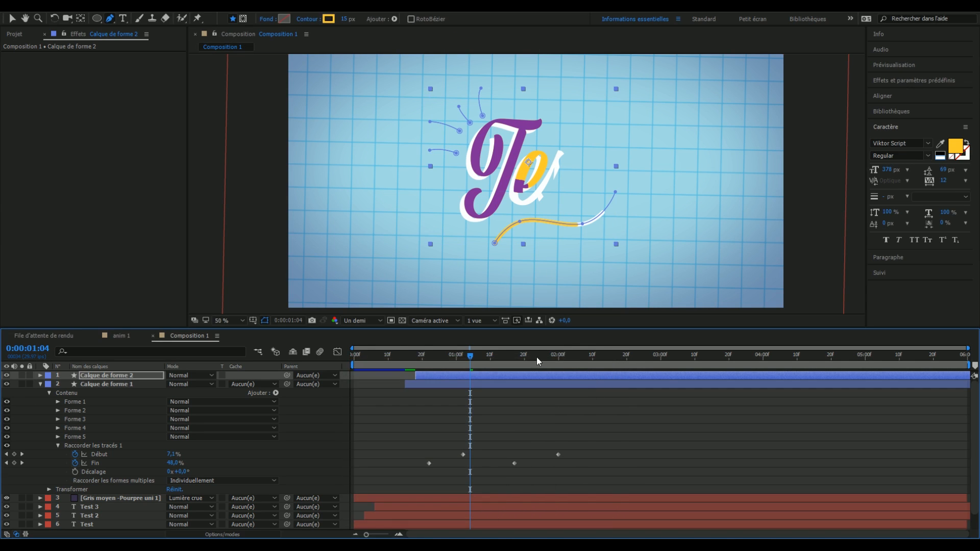
# Scrub between 0:00:01:04 and 0:00:01:12 to examine how the yellow strokes follow the white ones.
pyautogui.moveTo(437, 368); pyautogui.dragTo(495, 353)
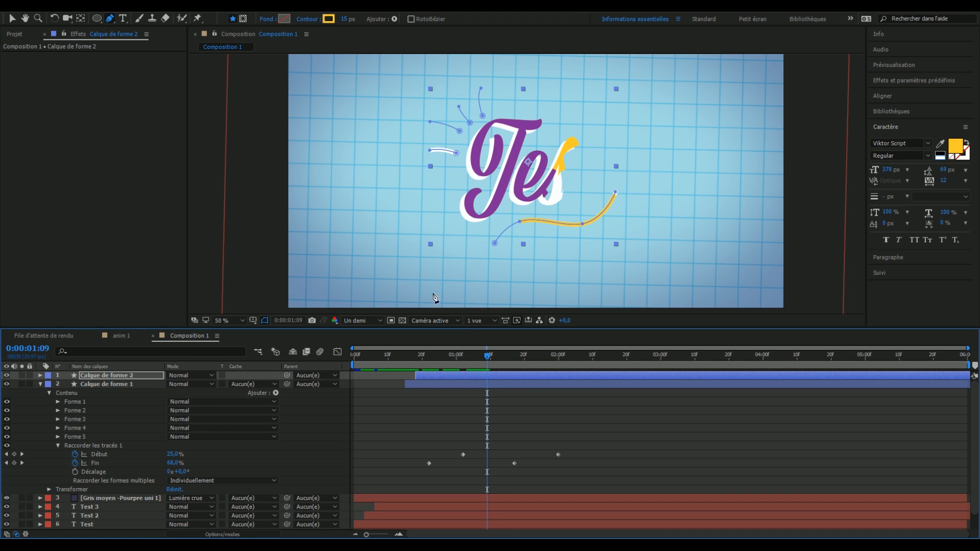
pyautogui.moveTo(439, 361)
pyautogui.mouseDown()
pyautogui.moveTo(386, 358)
pyautogui.moveTo(587, 354)
pyautogui.moveTo(345, 352)
pyautogui.moveTo(521, 354)
pyautogui.moveTo(469, 363)
pyautogui.mouseUp()
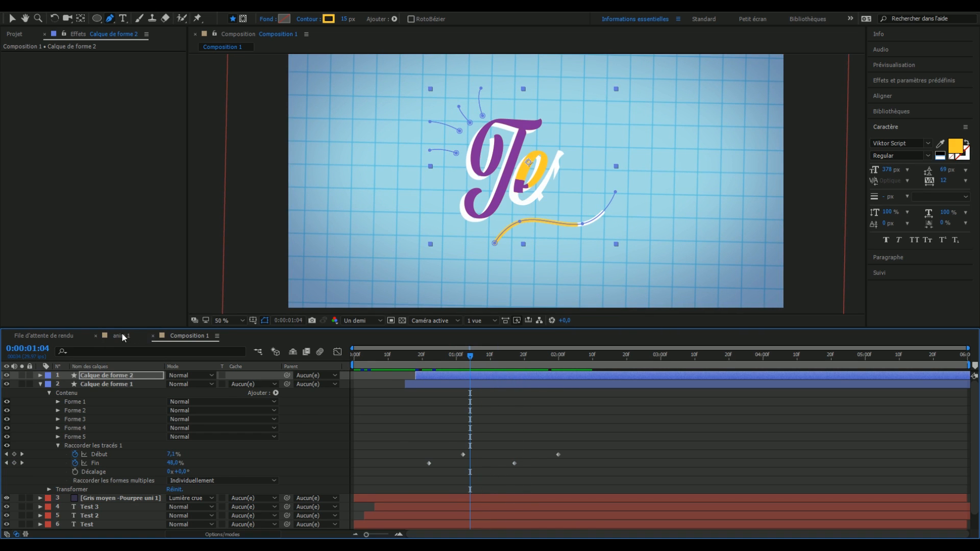
pyautogui.click(121, 336)
pyautogui.click(182, 337)
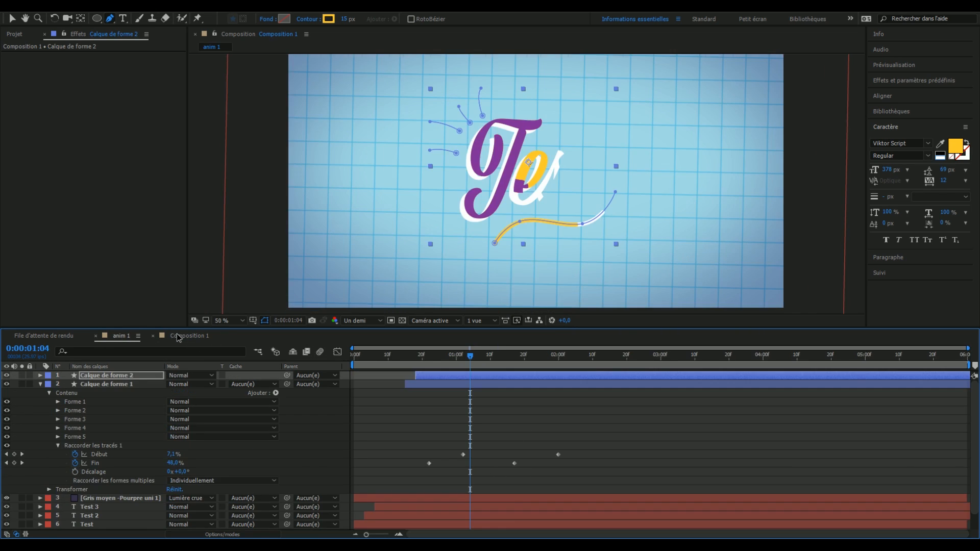
pyautogui.moveTo(483, 366); pyautogui.dragTo(503, 352)
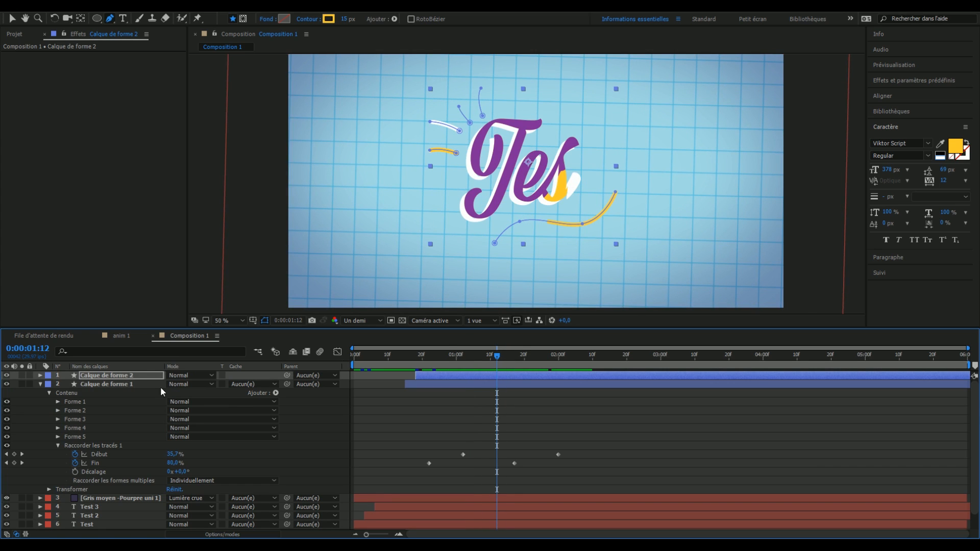
# Nudge the white strokes of Calque de forme 1 a few pixels down and slightly left of the yellow strokes.
pyautogui.click(130, 382)
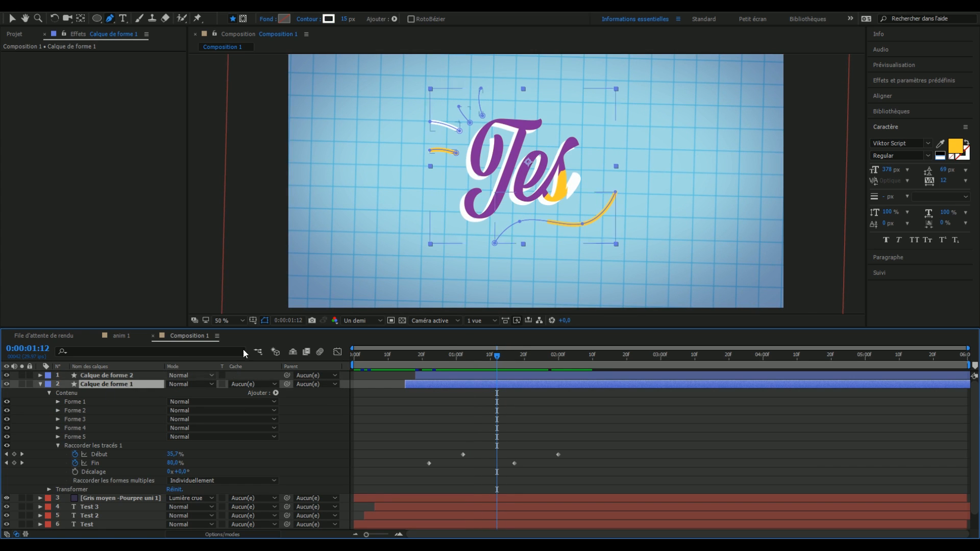
pyautogui.scroll(1, 433, 293)
pyautogui.moveTo(499, 360); pyautogui.dragTo(447, 358)
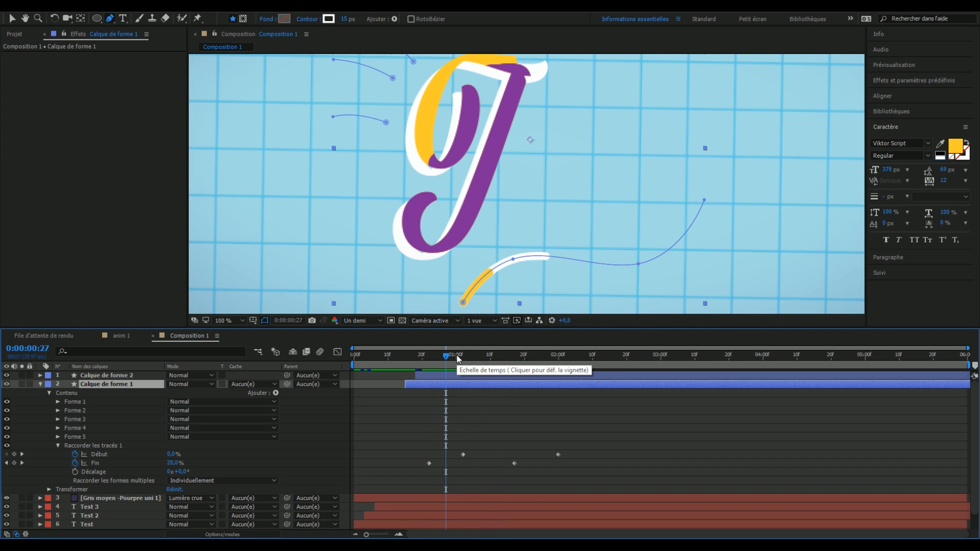
pyautogui.press('Down')
pyautogui.press('Down')
pyautogui.press('Down')
pyautogui.press('Down')
pyautogui.press('Down')
pyautogui.press('Down')
pyautogui.press('Down')
pyautogui.press('Down')
pyautogui.press('Down')
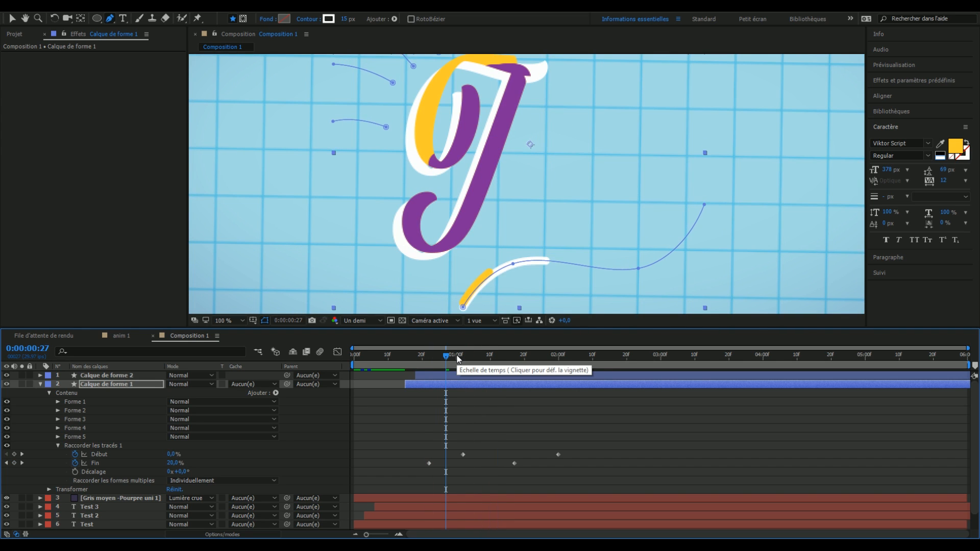
pyautogui.press('Down')
pyautogui.press('Down')
pyautogui.press('Down')
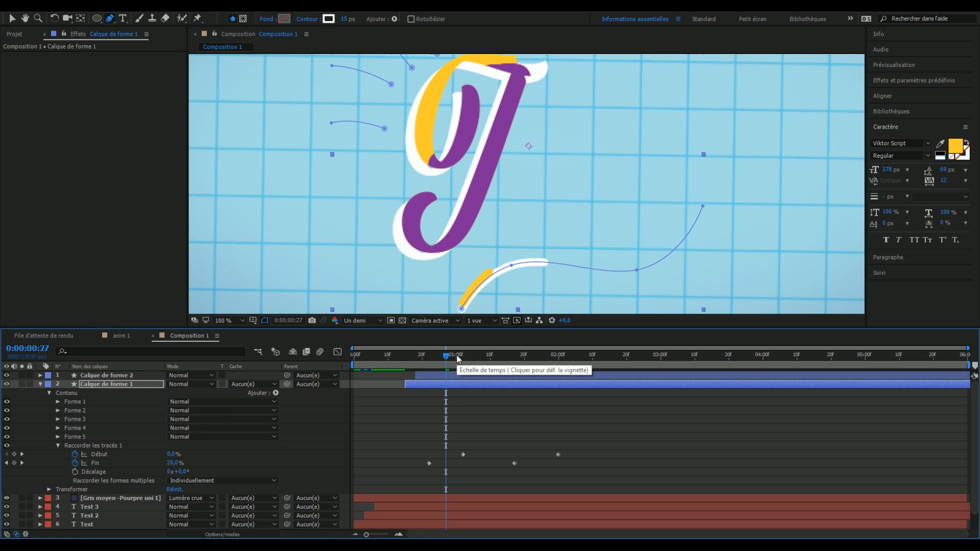
# Check the stroke offset at 0:00:01:15 and nudge Calque de forme 1 a few more pixels to the left.
pyautogui.click(476, 355)
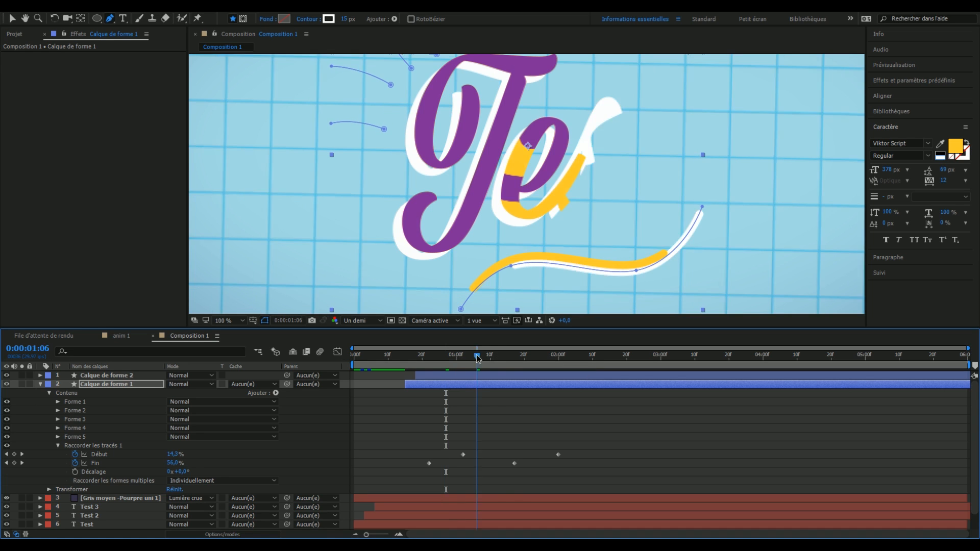
pyautogui.press('space')
pyautogui.press('space')
pyautogui.moveTo(478, 359); pyautogui.dragTo(507, 359)
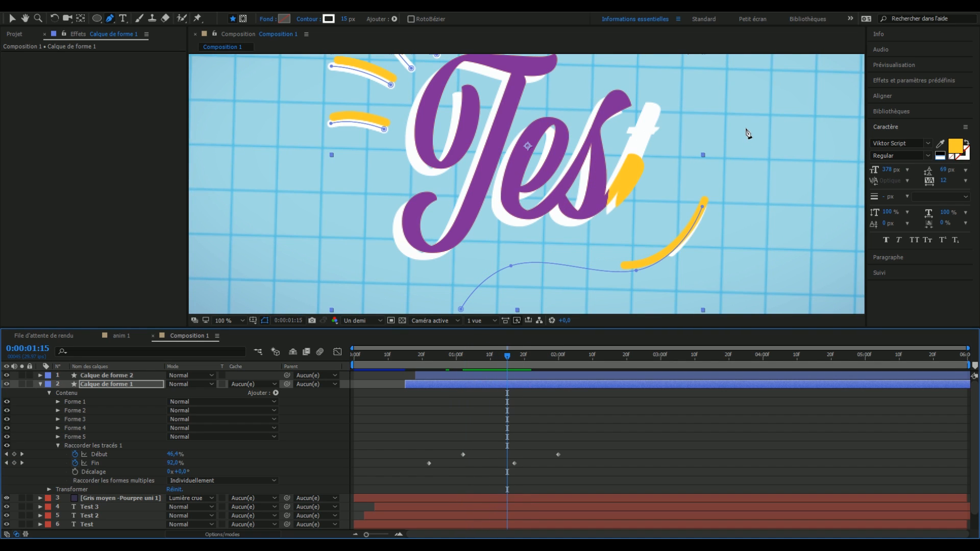
pyautogui.press('Left')
pyautogui.press('Left')
pyautogui.press('Left')
pyautogui.press('Left')
pyautogui.press('Left')
pyautogui.press('Up')
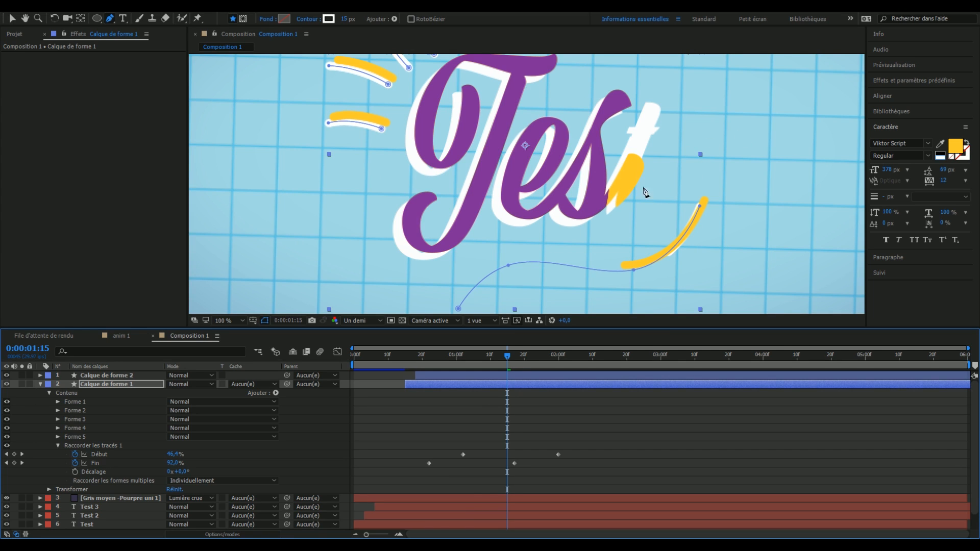
# Preview the two-colour stroke animation from the start, and switch to the anim 1 composition.
pyautogui.press(',')
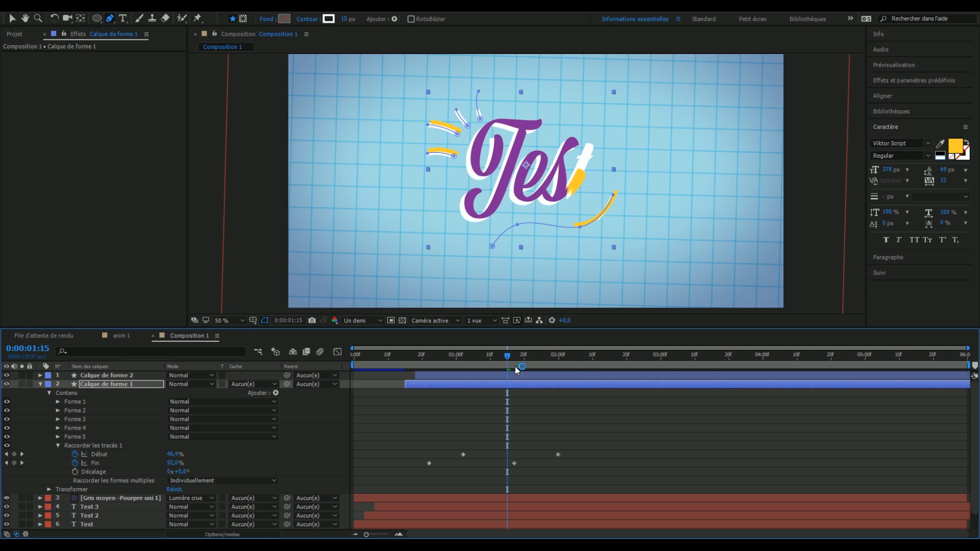
pyautogui.press('space')
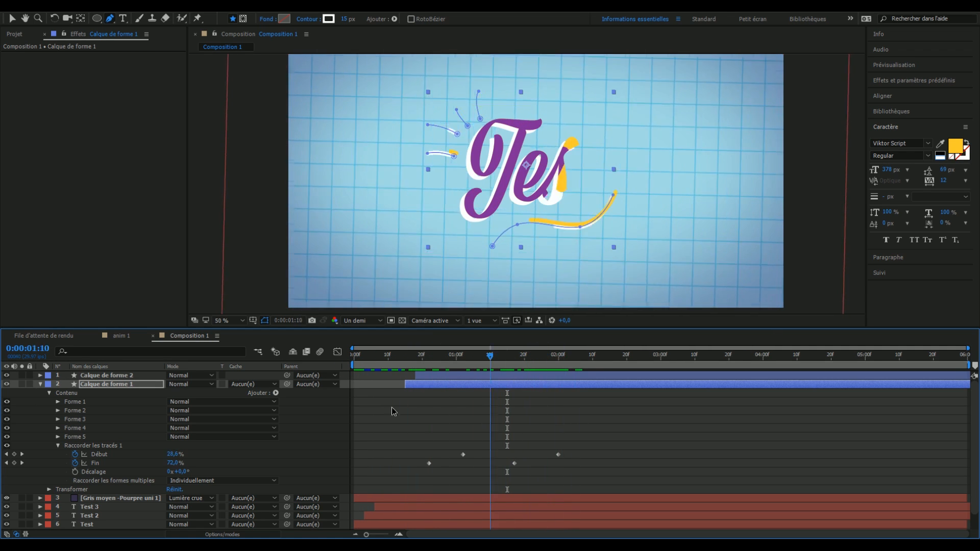
pyautogui.click(644, 437)
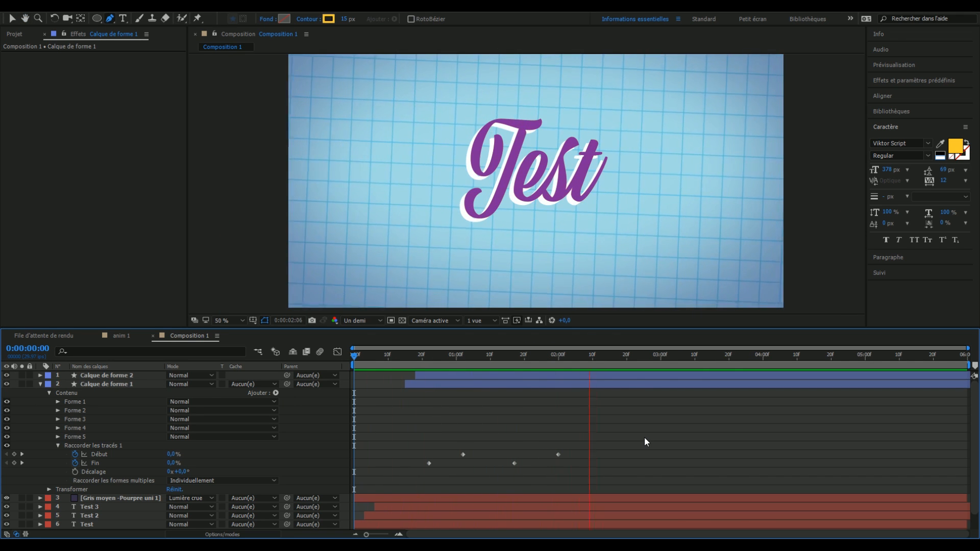
pyautogui.press('space')
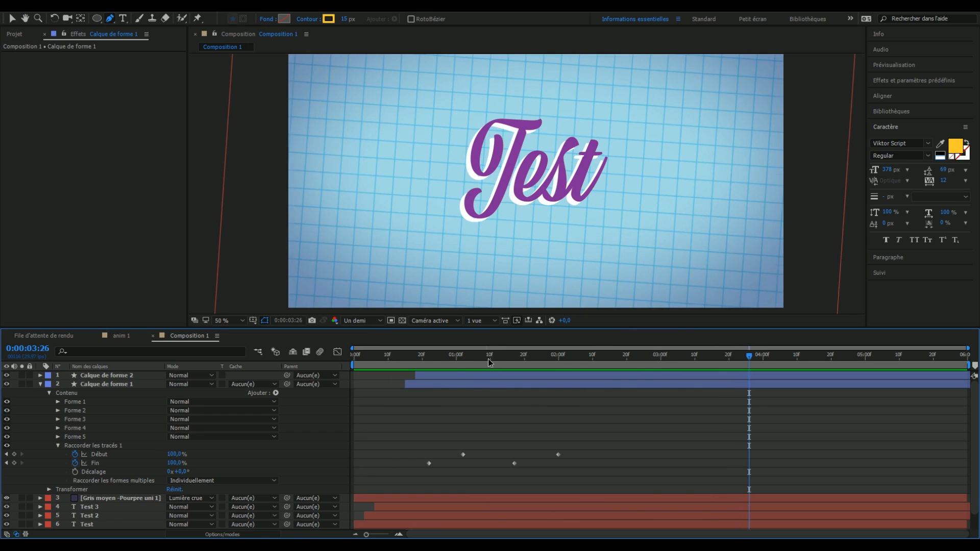
pyautogui.moveTo(489, 360); pyautogui.dragTo(212, 370)
pyautogui.press('space')
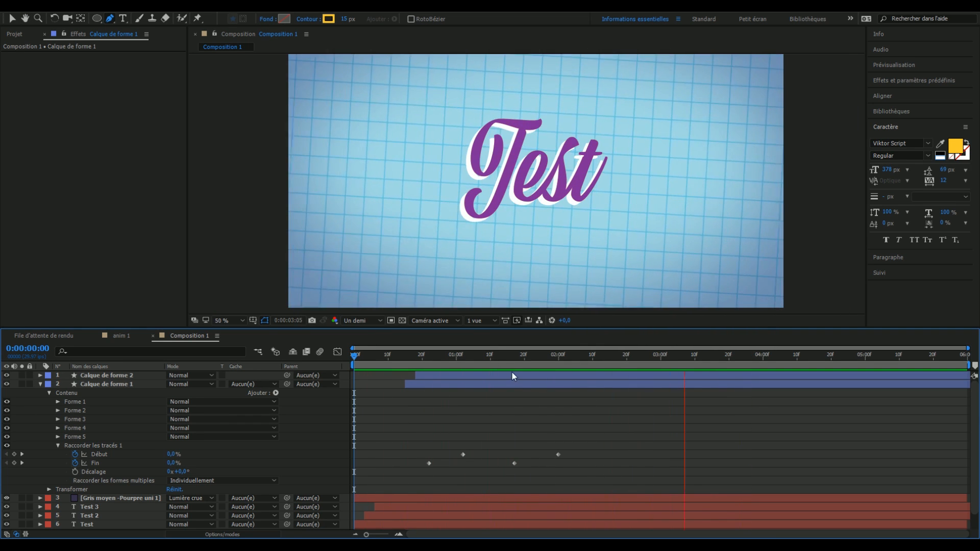
pyautogui.click(515, 356)
pyautogui.press('space')
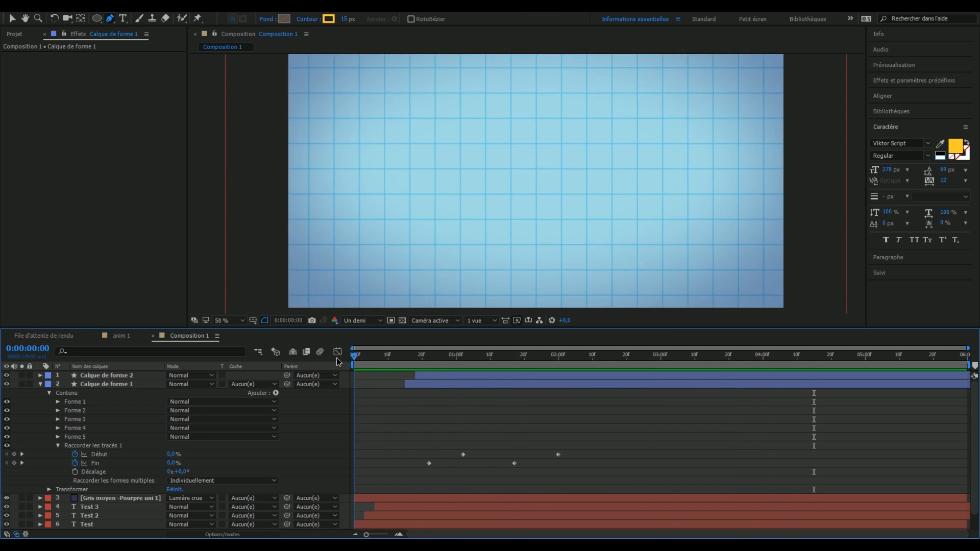
pyautogui.click(123, 336)
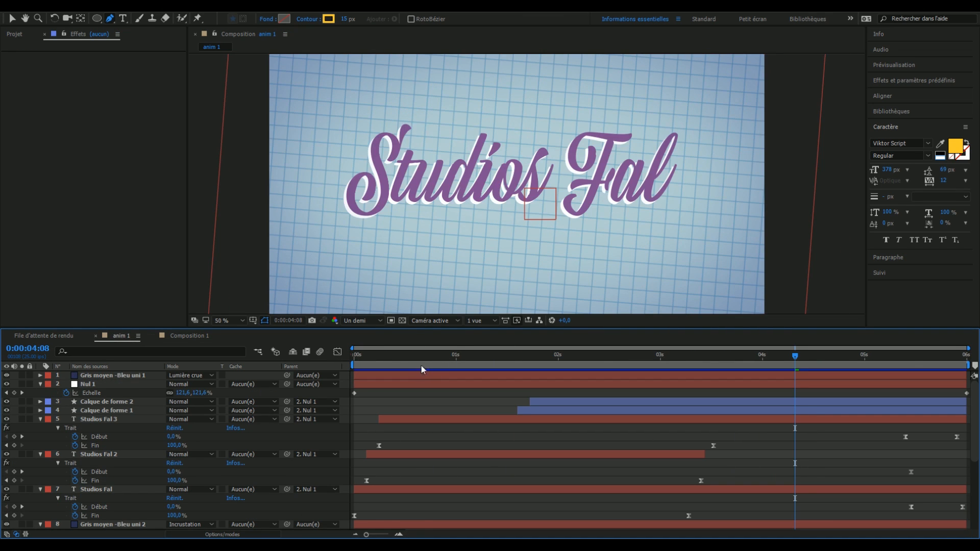
# Preview the finished anim 1 composition repeatedly from the start to examine how its decorative strokes draw on and off.
pyautogui.click(445, 356)
pyautogui.press('space')
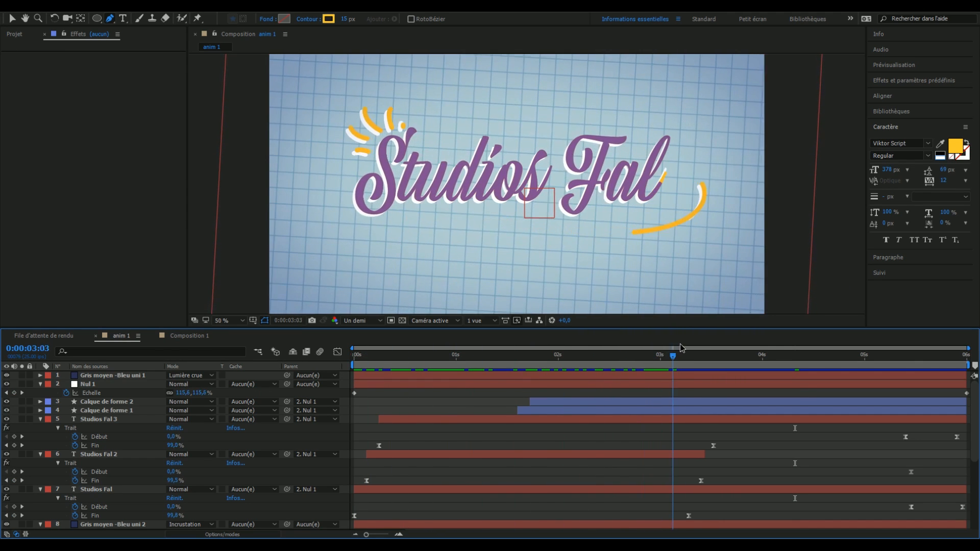
pyautogui.moveTo(722, 356)
pyautogui.mouseDown()
pyautogui.moveTo(570, 373)
pyautogui.moveTo(302, 379)
pyautogui.mouseUp()
pyautogui.press('space')
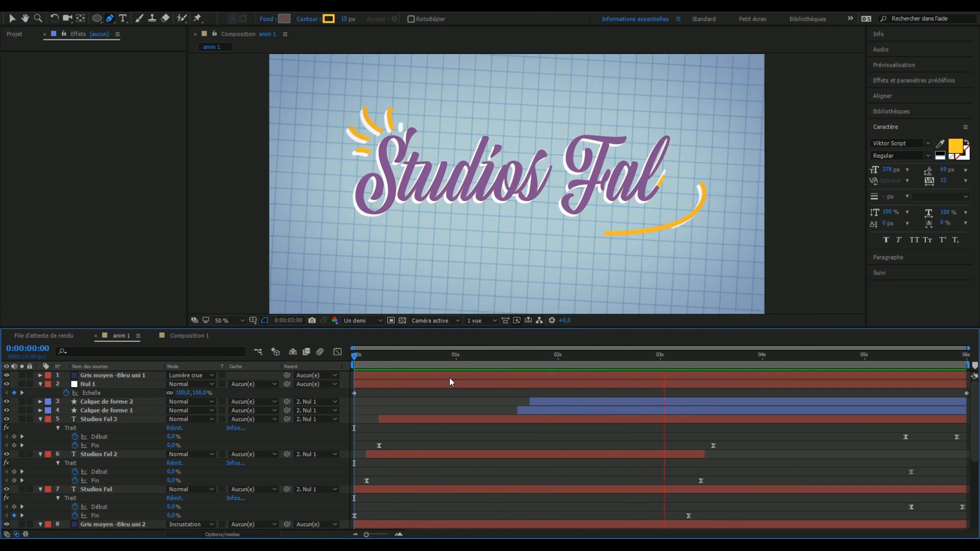
pyautogui.press('space')
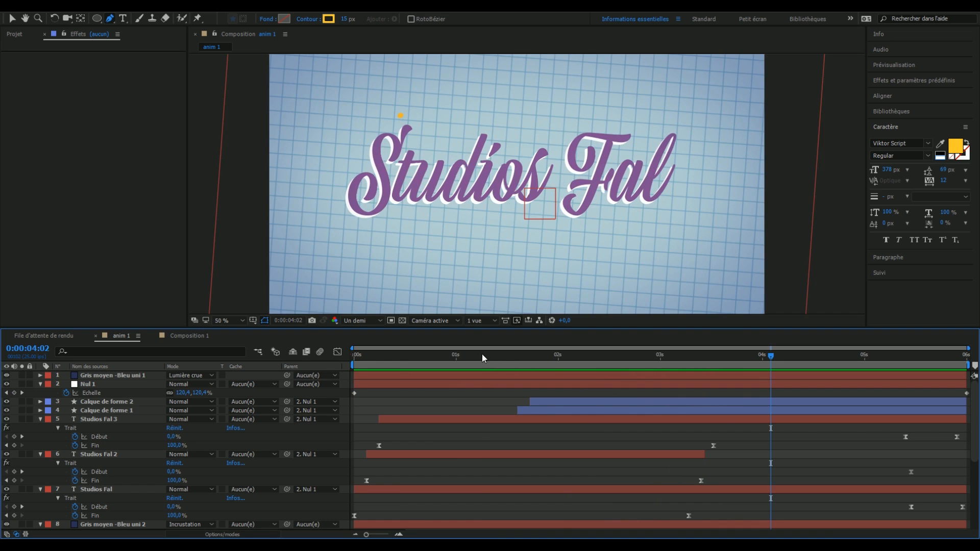
pyautogui.press('Home')
pyautogui.press('space')
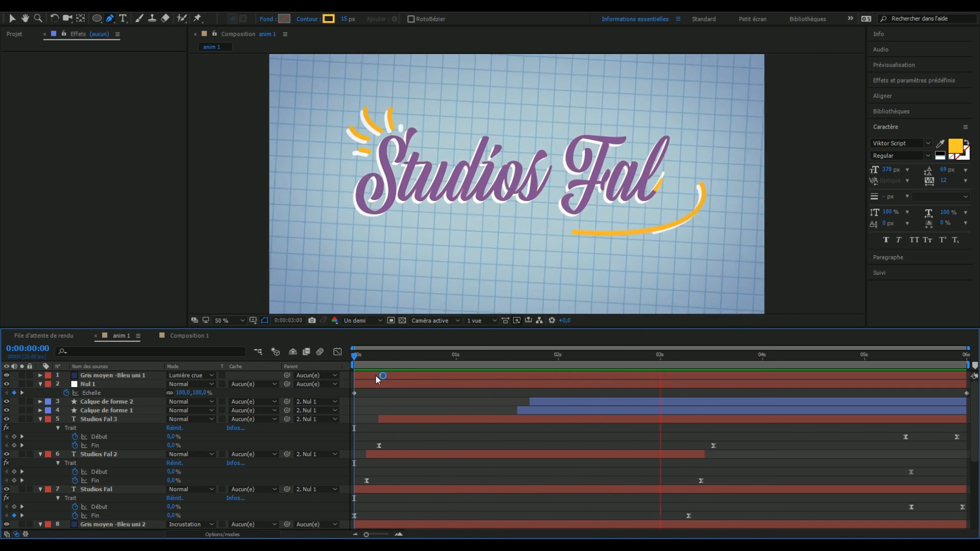
pyautogui.press('space')
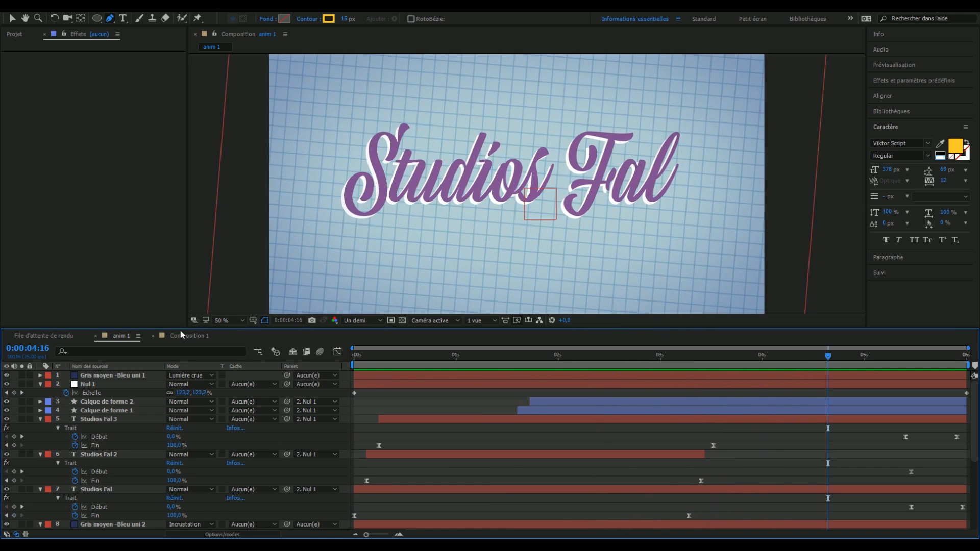
# In Composition 1, apply Easy Ease to the Début and Fin keyframes of Raccorder les tracés 1 on Calque de forme 1.
pyautogui.click(183, 336)
pyautogui.moveTo(571, 430); pyautogui.dragTo(405, 473)
pyautogui.moveTo(465, 455)
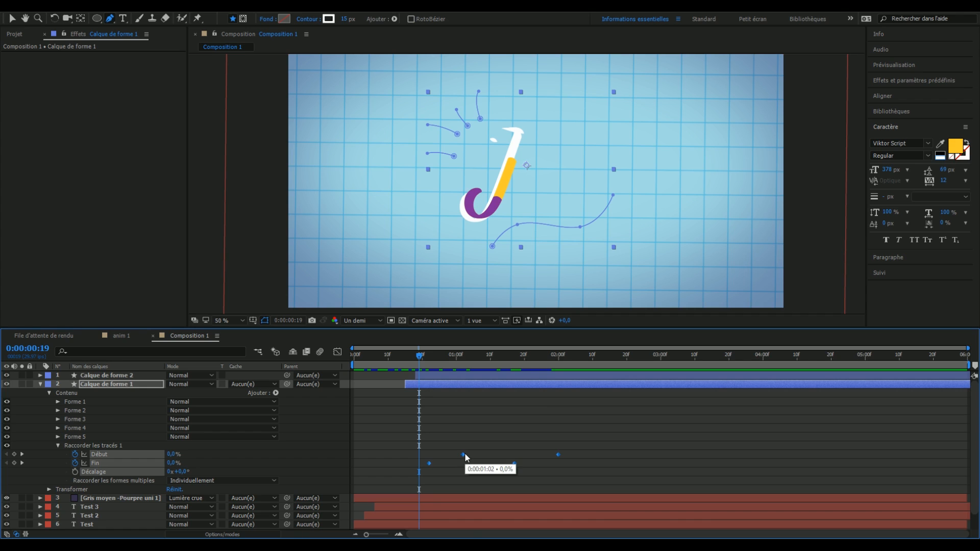
pyautogui.press('F9')
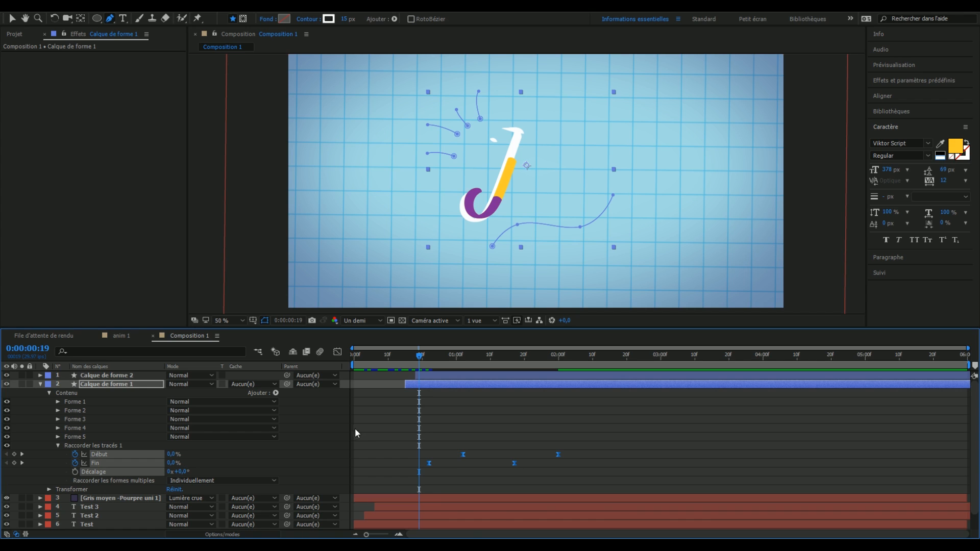
pyautogui.rightClick(459, 455)
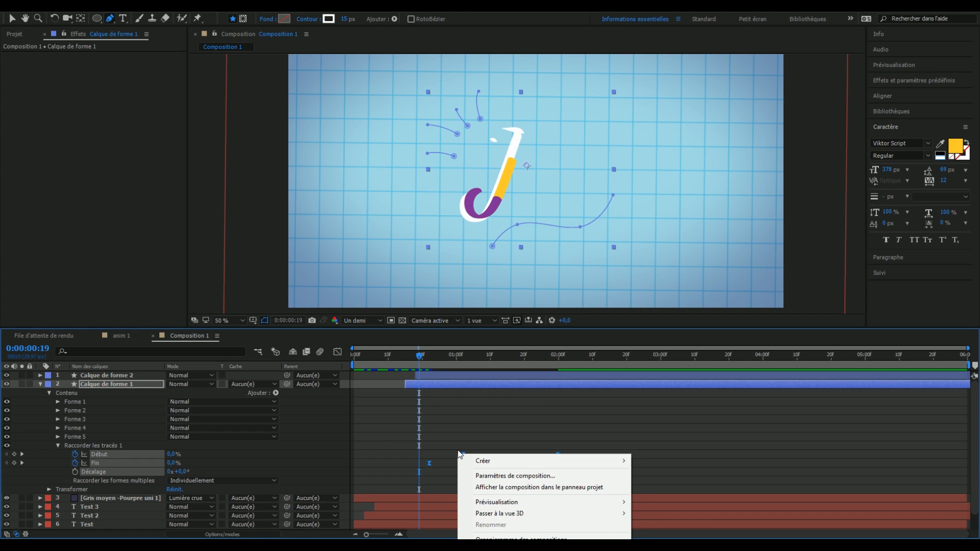
pyautogui.rightClick(462, 450)
pyautogui.rightClick(428, 464)
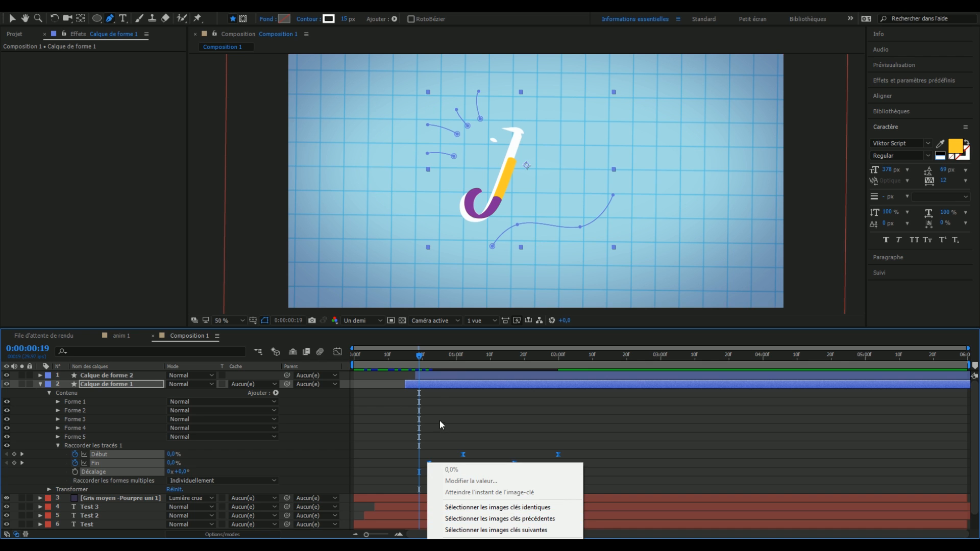
# Reshape the Début and Fin speed curves of Calque de forme 1 to peak early and slow gradually, and deselect the layer.
pyautogui.moveTo(422, 357); pyautogui.dragTo(534, 373)
pyautogui.click(340, 354)
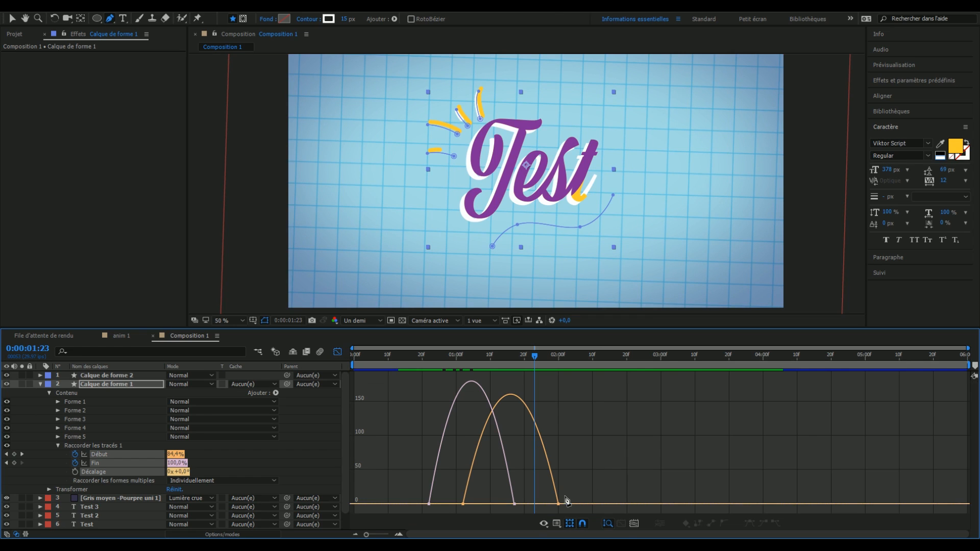
pyautogui.moveTo(498, 509); pyautogui.dragTo(500, 509)
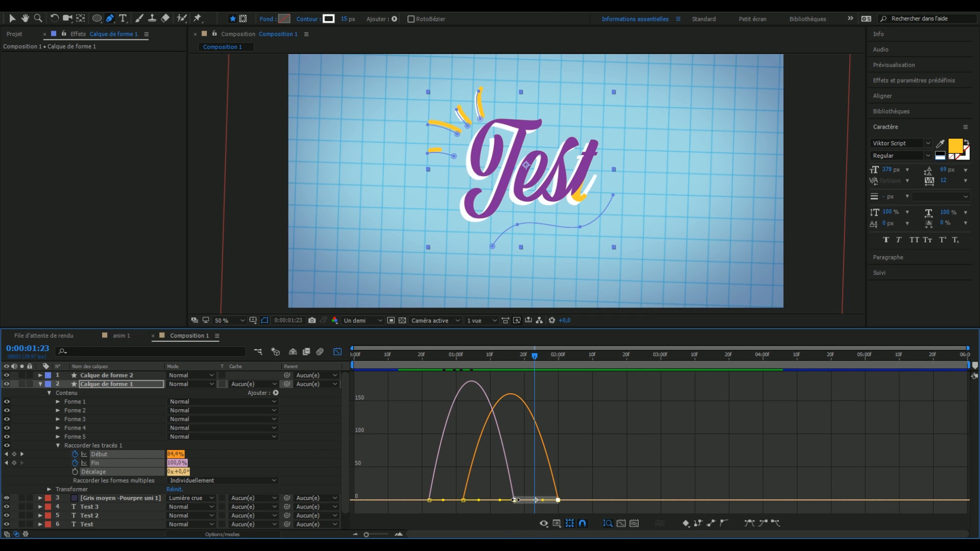
pyautogui.moveTo(489, 506); pyautogui.dragTo(478, 506)
pyautogui.moveTo(412, 355); pyautogui.dragTo(553, 360)
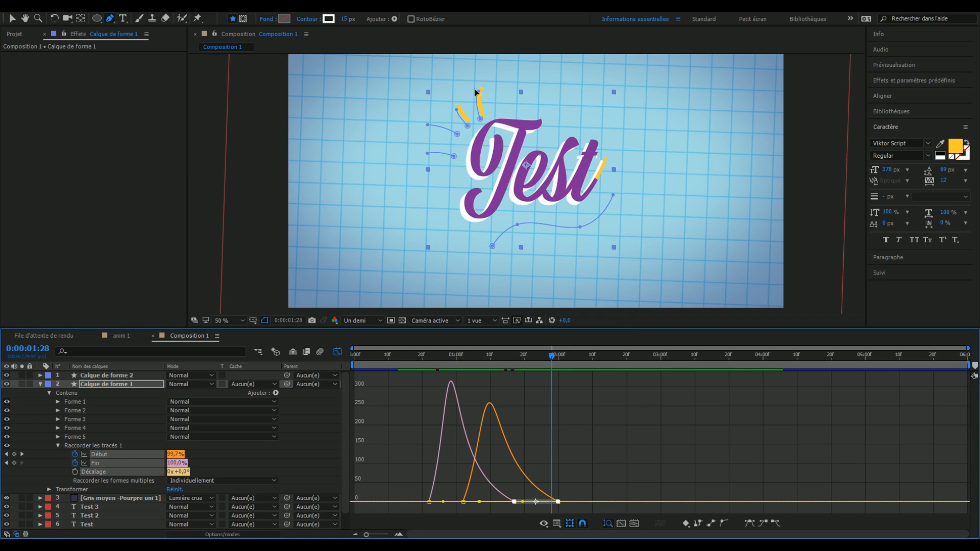
pyautogui.click(11, 19)
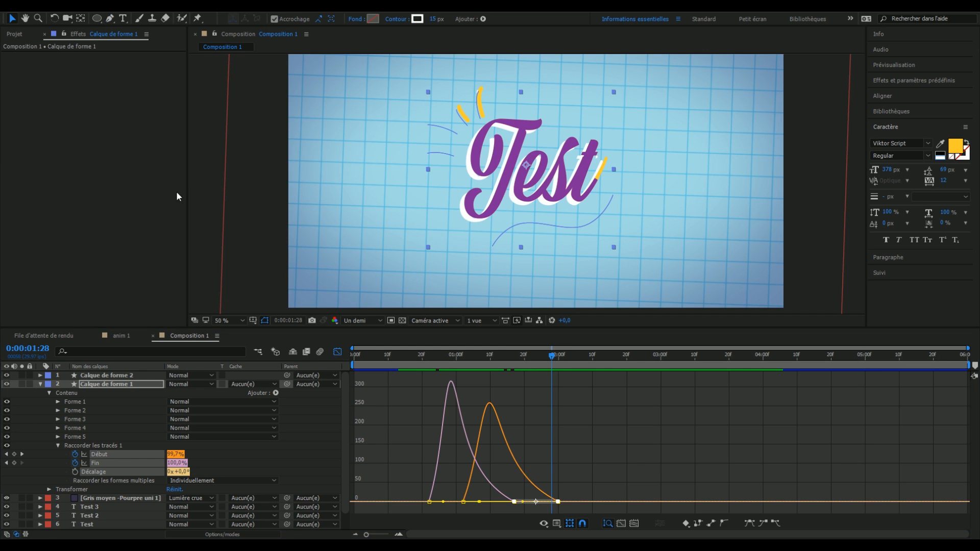
pyautogui.click(196, 171)
# Preview the eased strokes in Composition 1 from the start, and play anim 1 for comparison.
pyautogui.moveTo(441, 356); pyautogui.dragTo(348, 357)
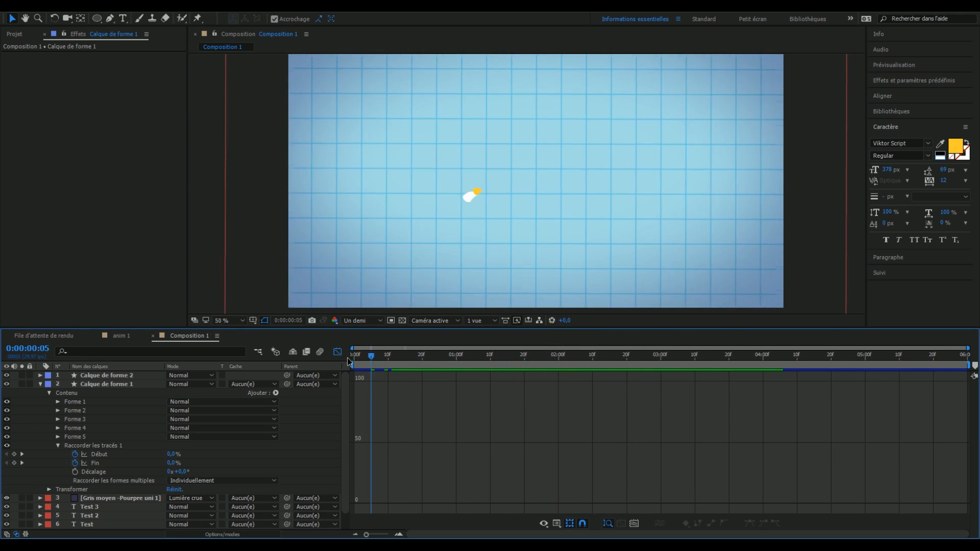
pyautogui.press('space')
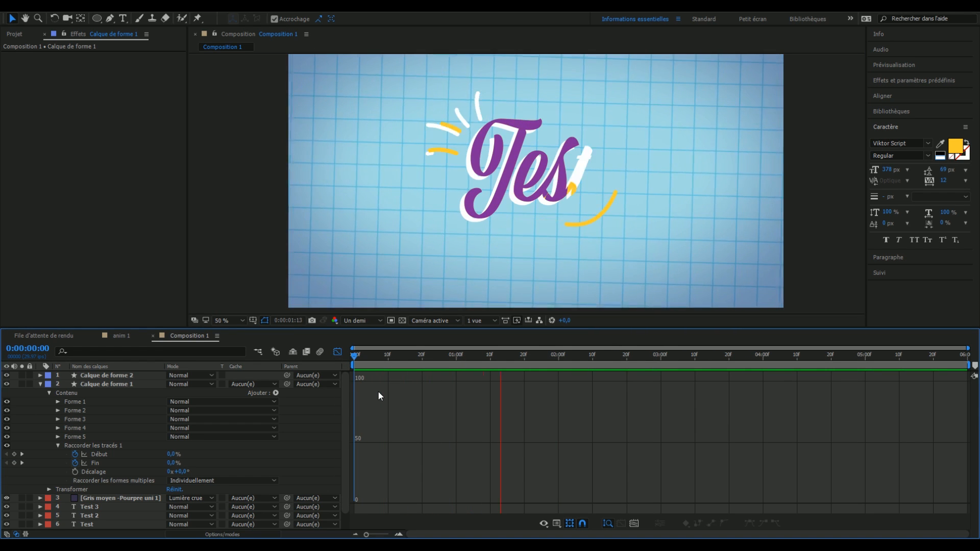
pyautogui.moveTo(527, 358); pyautogui.dragTo(501, 400)
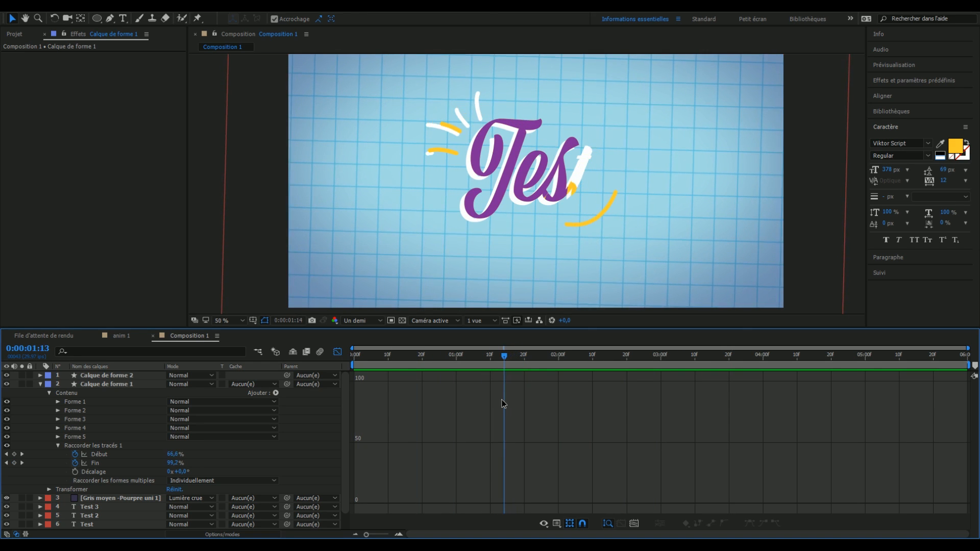
pyautogui.click(123, 338)
pyautogui.press('space')
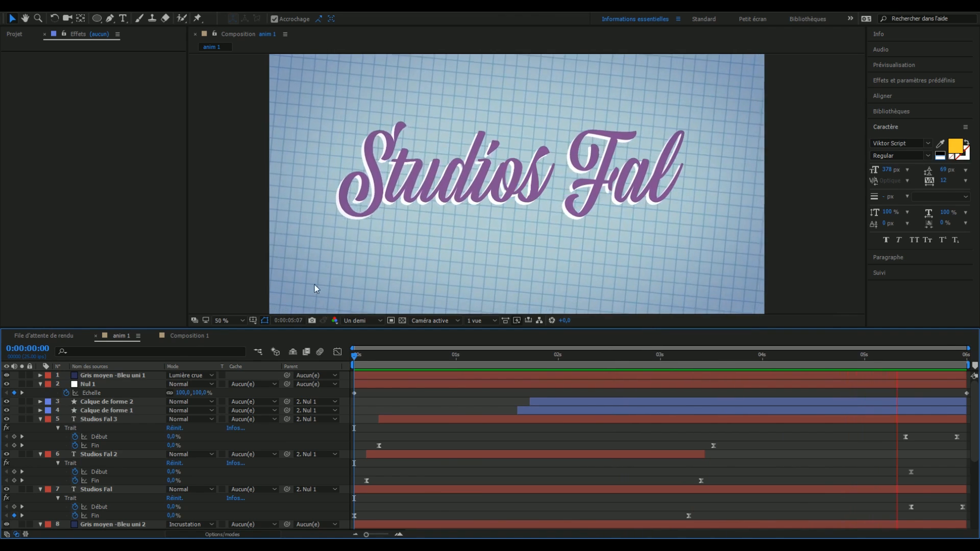
# Return to Composition 1, collapse Calque de forme 1, and examine the Test 2 lettering up close and in playback.
pyautogui.click(186, 337)
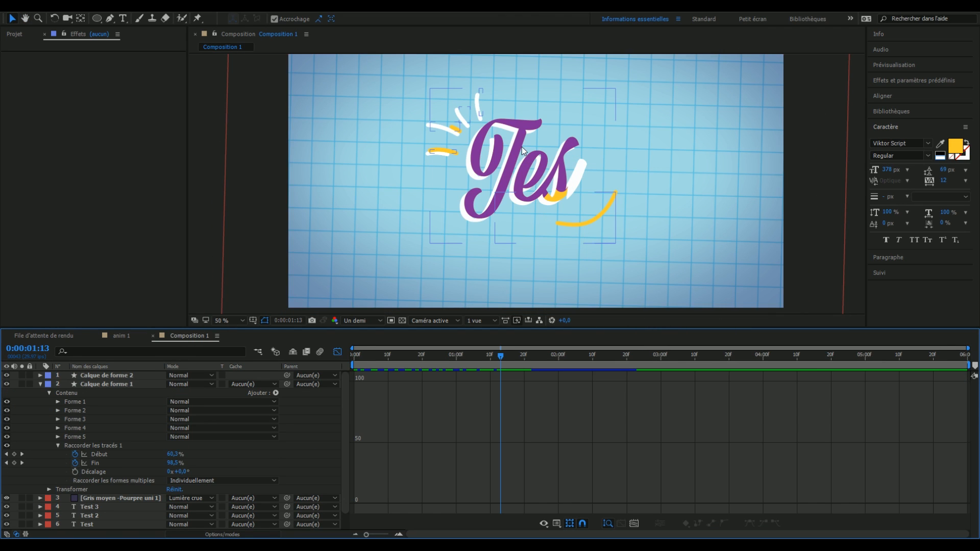
pyautogui.click(40, 383)
pyautogui.click(102, 412)
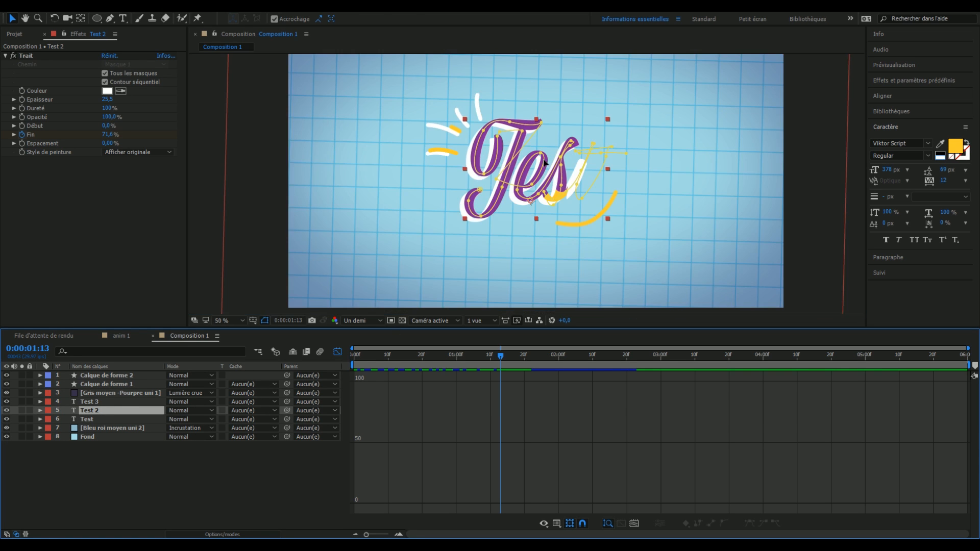
pyautogui.scroll(2, 545, 162)
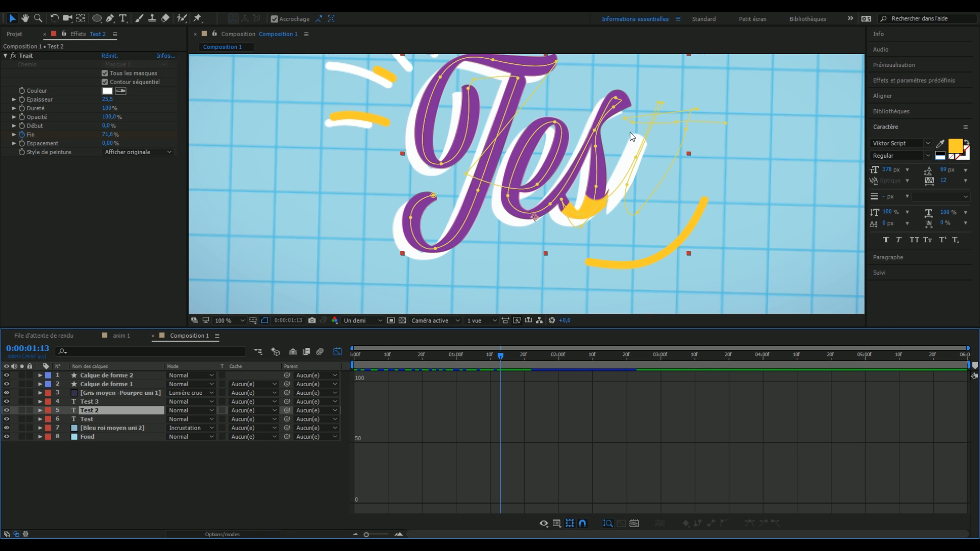
pyautogui.press('Home')
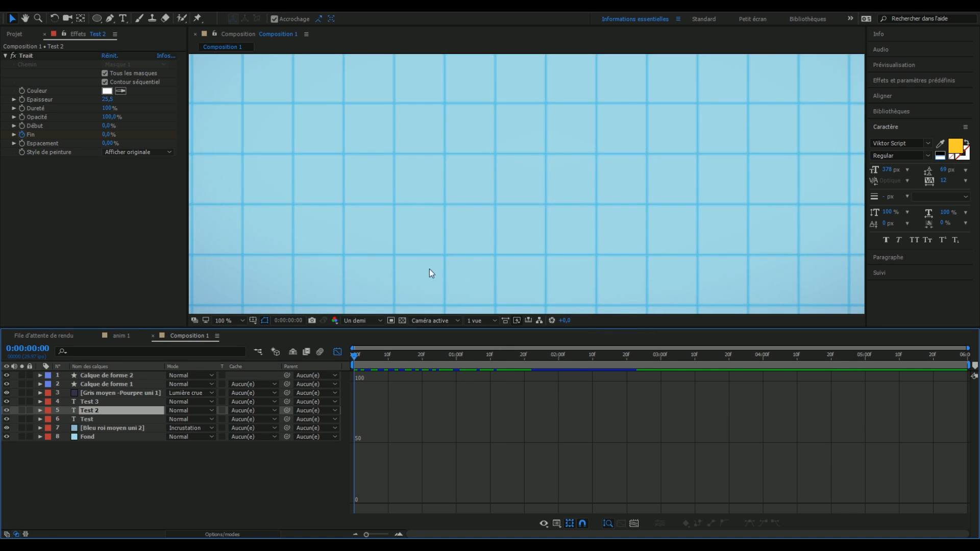
pyautogui.scroll(-2, 430, 268)
pyautogui.moveTo(384, 355); pyautogui.dragTo(528, 376)
pyautogui.press('space')
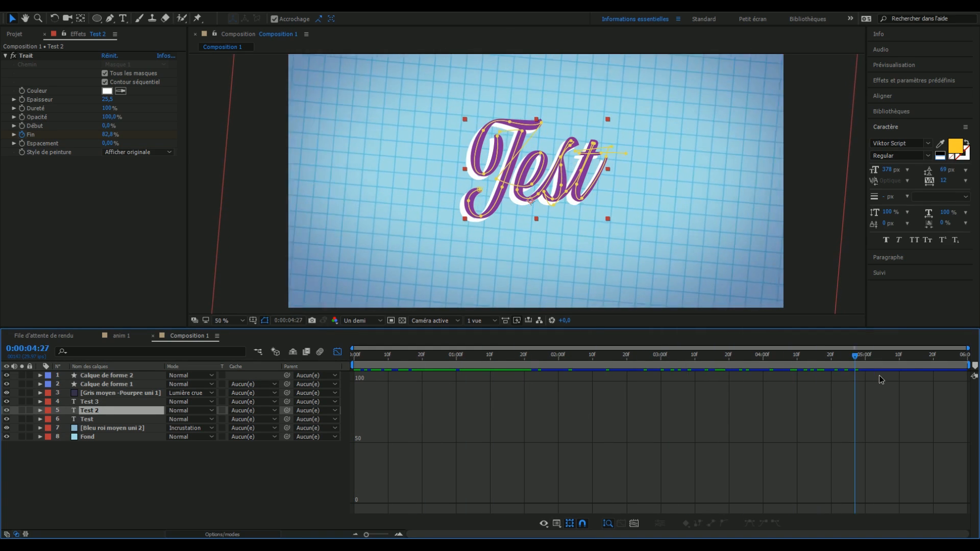
# Leave the graph view and add a 0% Début keyframe to the Trait effect of the Test layer at 0:00:04:23.
pyautogui.click(337, 352)
pyautogui.click(113, 419)
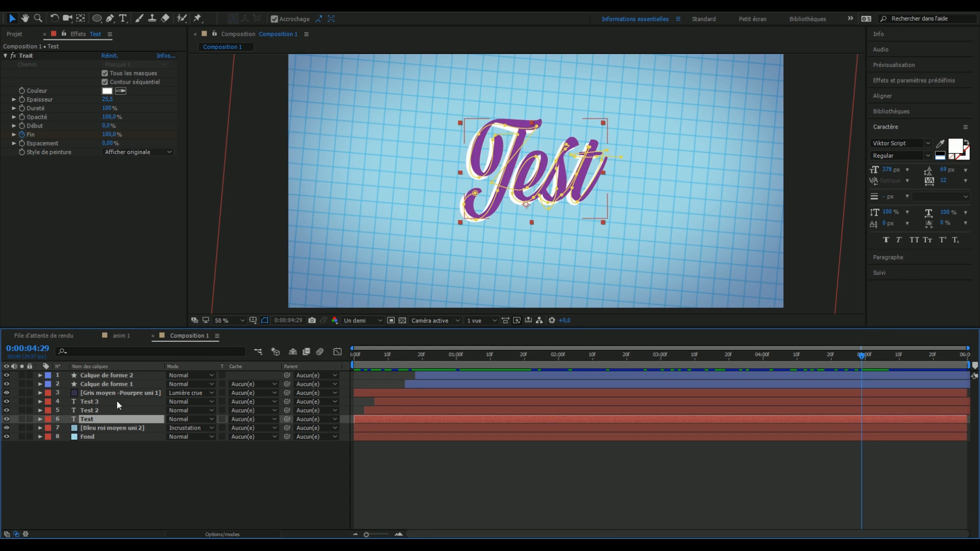
pyautogui.moveTo(861, 356)
pyautogui.mouseDown()
pyautogui.moveTo(827, 357)
pyautogui.moveTo(869, 358)
pyautogui.moveTo(841, 357)
pyautogui.mouseUp()
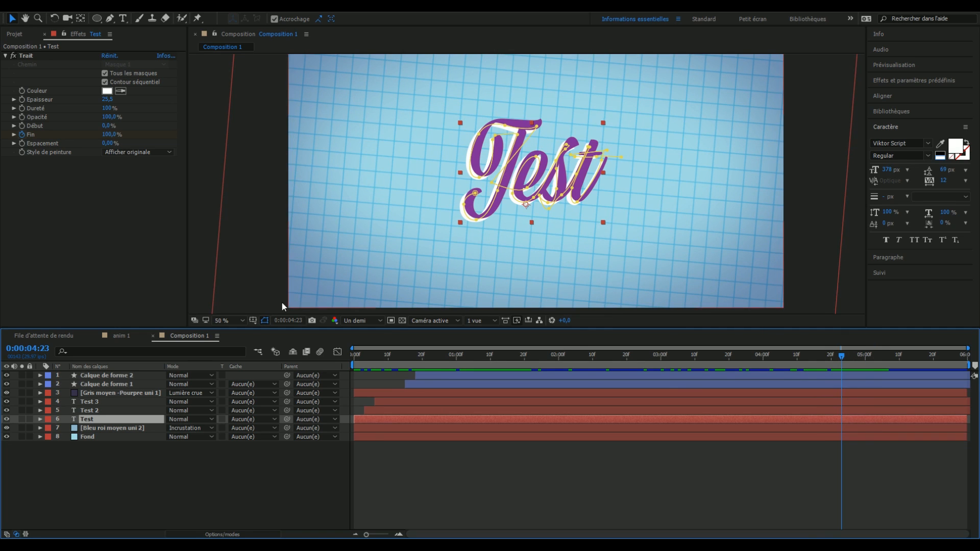
pyautogui.keyDown('shift'); pyautogui.click(90, 402); pyautogui.keyUp('shift')
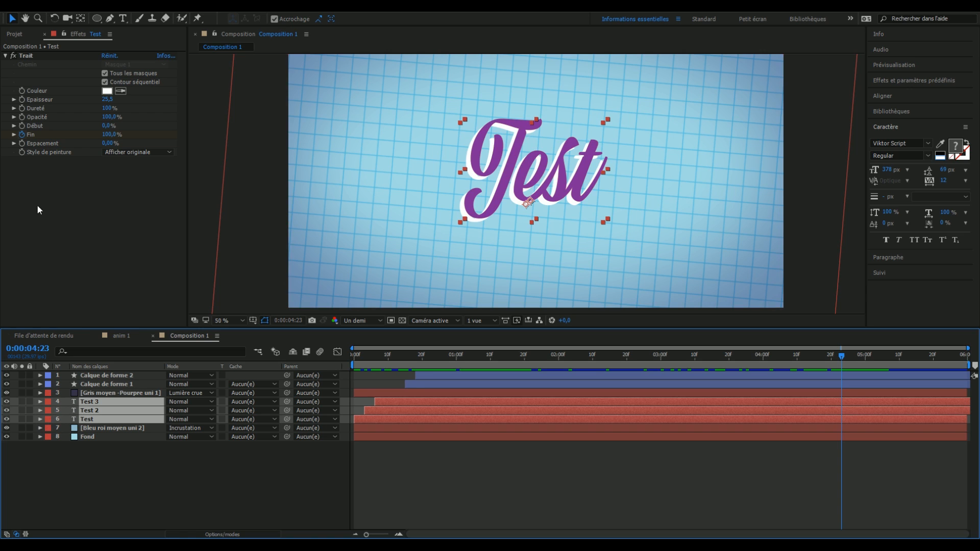
pyautogui.click(40, 420)
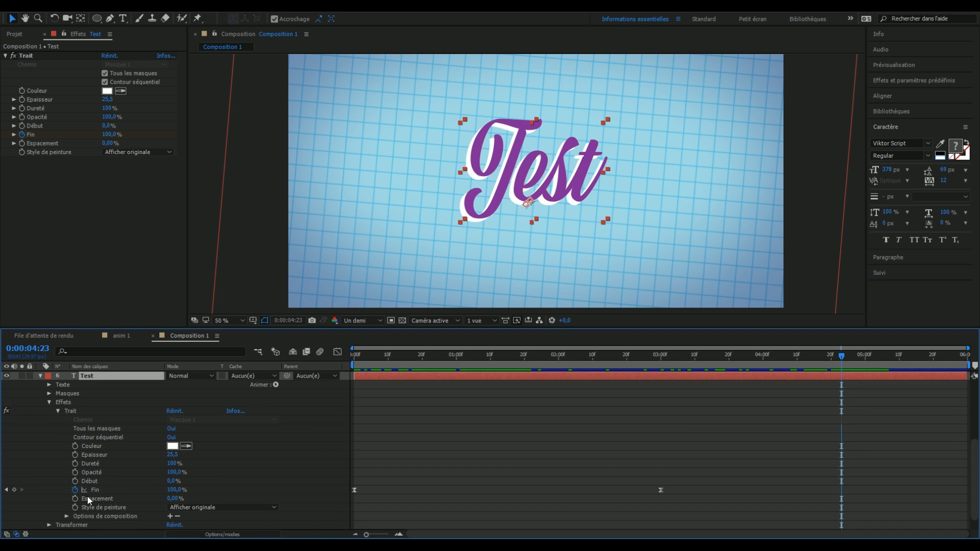
pyautogui.click(75, 480)
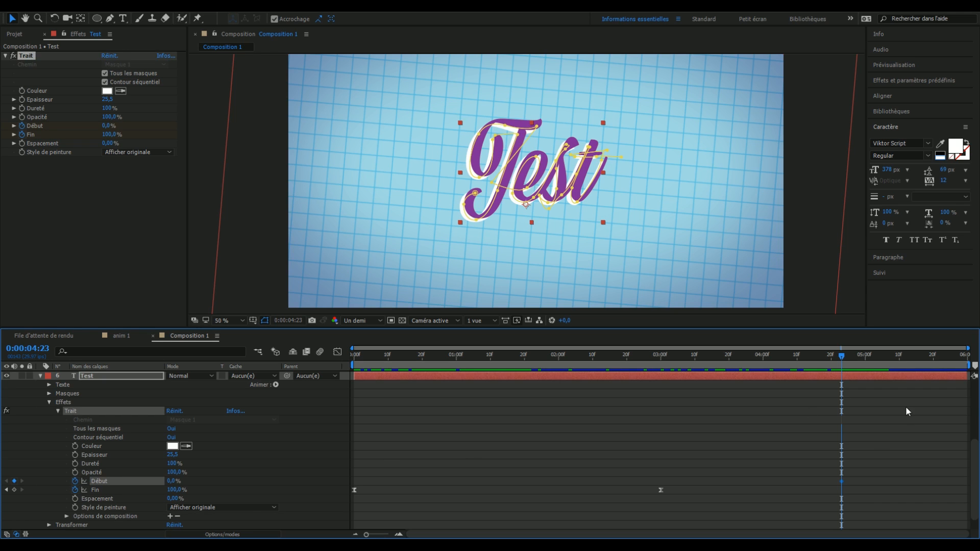
# Set the Test layer's Trait Début to 100% near the composition's end, select both Début keyframes, and return to 0:00:04:23.
pyautogui.click(878, 465)
pyautogui.moveTo(850, 356); pyautogui.dragTo(968, 358)
pyautogui.moveTo(174, 484); pyautogui.dragTo(231, 472)
pyautogui.moveTo(835, 474); pyautogui.dragTo(962, 496)
pyautogui.scroll(-1, 878, 489)
pyautogui.click(842, 366)
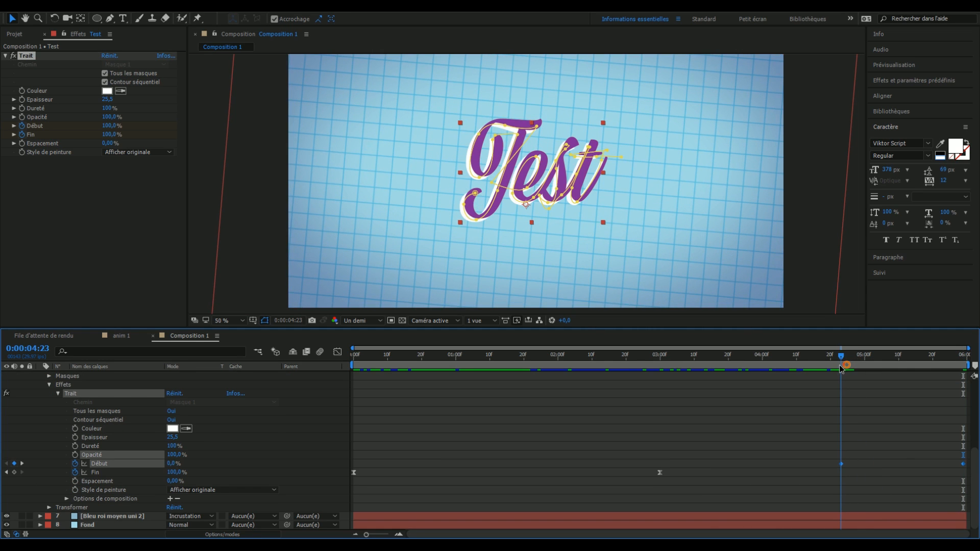
# Paste the Début keyframes onto the Test 2 layer at 0:00:04:23 and preview the erasing strokes.
pyautogui.click(101, 516)
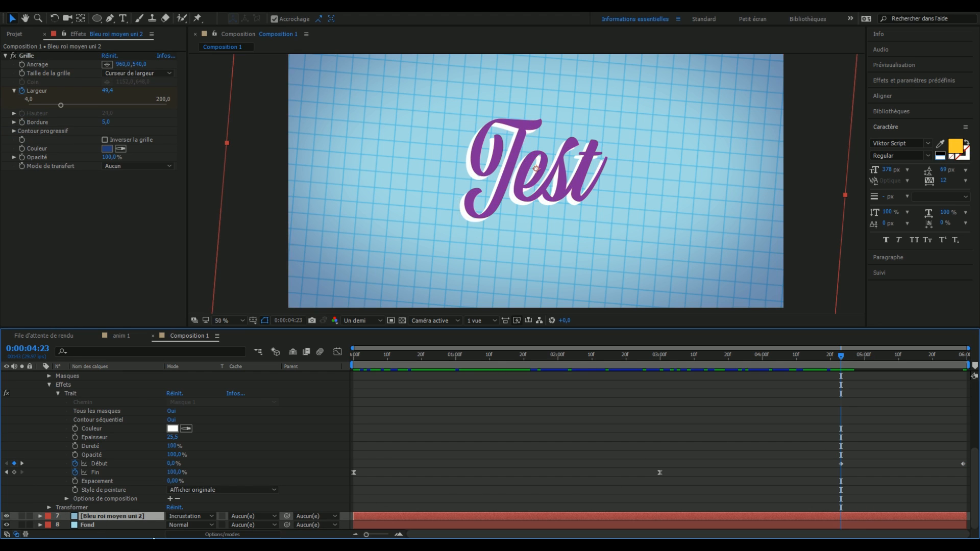
pyautogui.scroll(5, 125, 448)
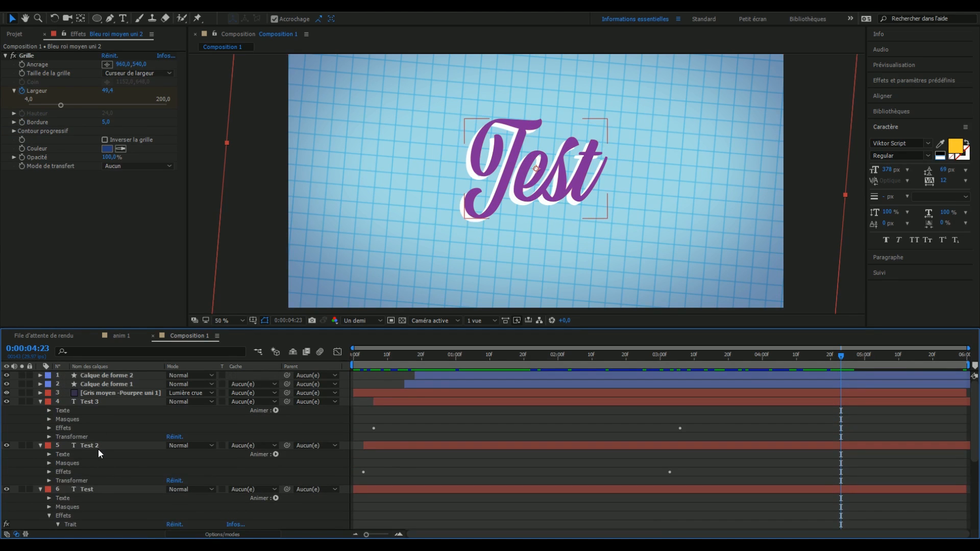
pyautogui.click(93, 445)
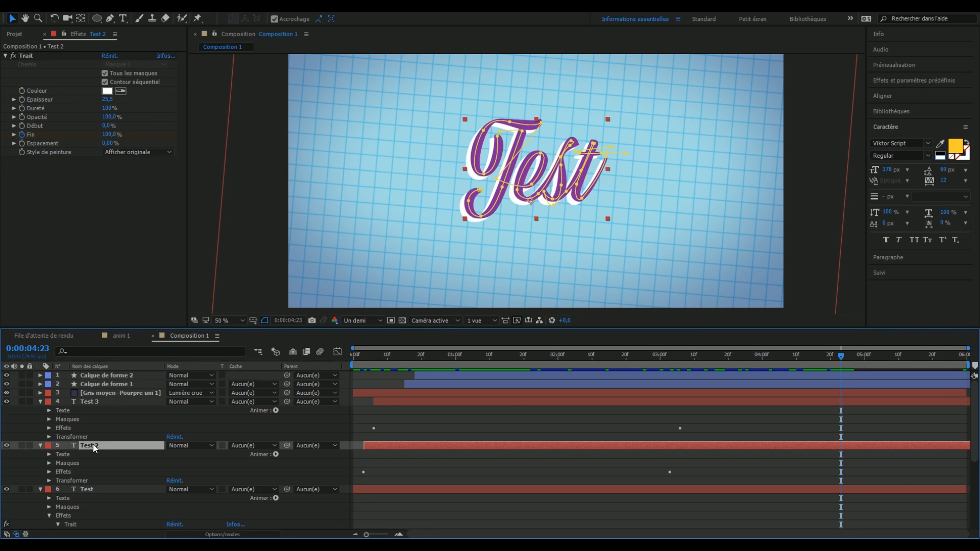
pyautogui.hotkey('ctrl', 'v')
pyautogui.press('space')
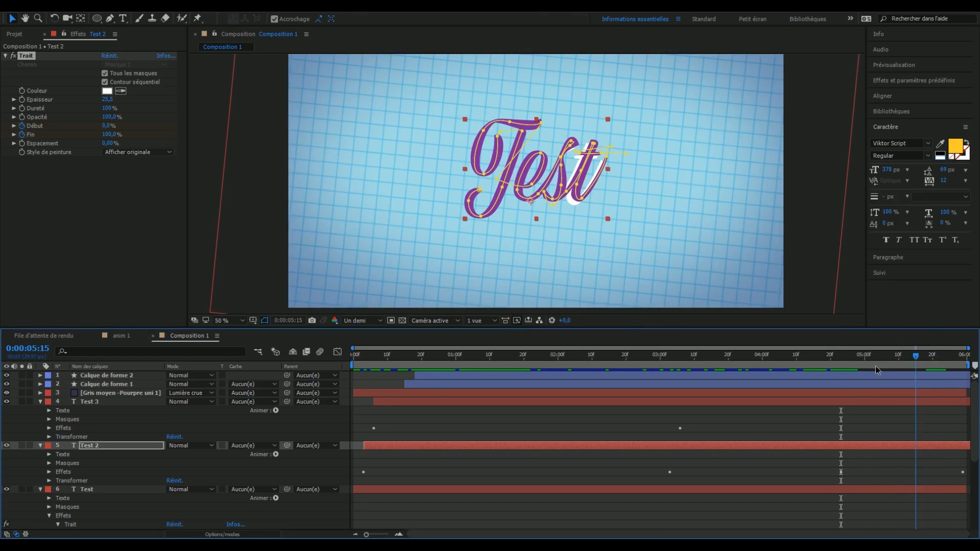
pyautogui.press('space')
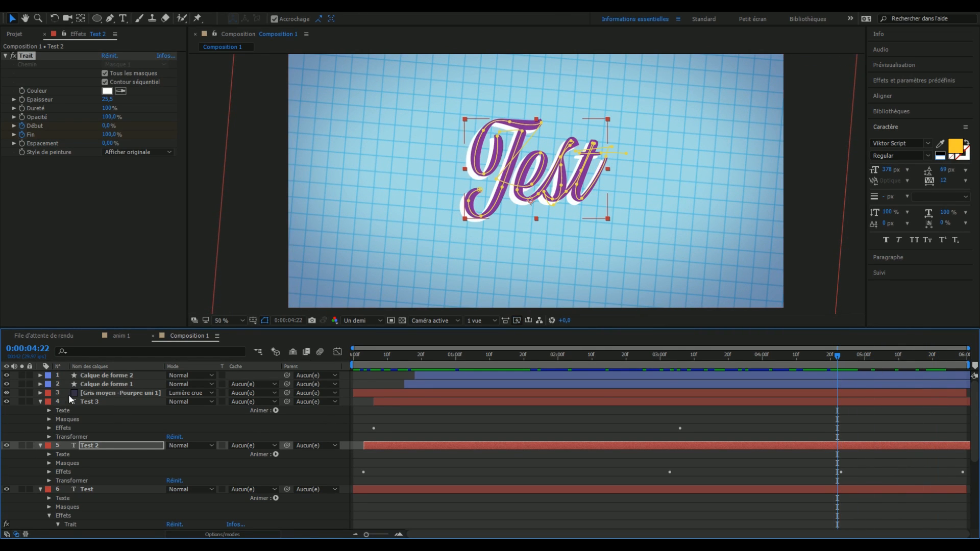
# Paste the Début keyframes onto the Test 3 layer at 0:00:04:22 and preview the title's disappearance from 0:00:03:20.
pyautogui.click(92, 401)
pyautogui.moveTo(844, 360)
pyautogui.mouseDown()
pyautogui.moveTo(966, 363)
pyautogui.moveTo(728, 375)
pyautogui.mouseUp()
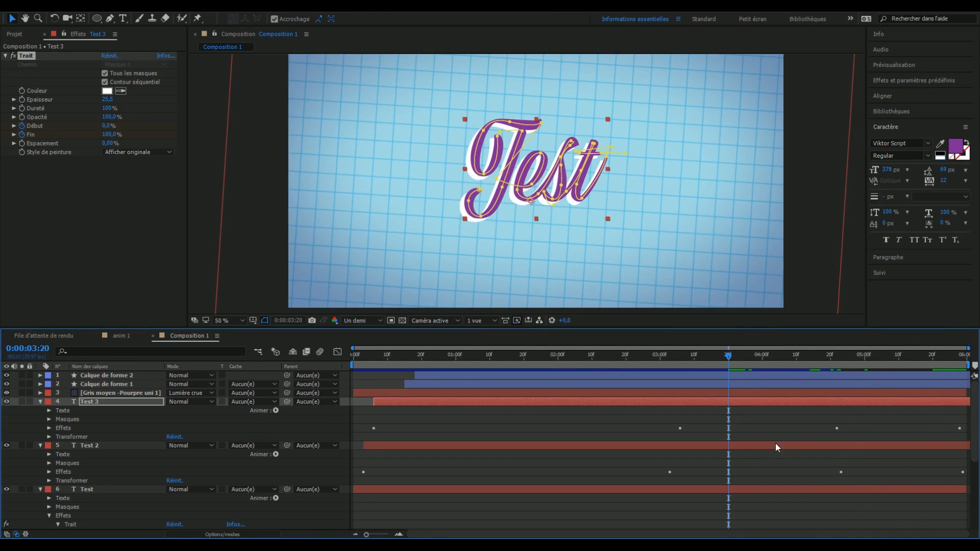
pyautogui.click(782, 428)
pyautogui.press('space')
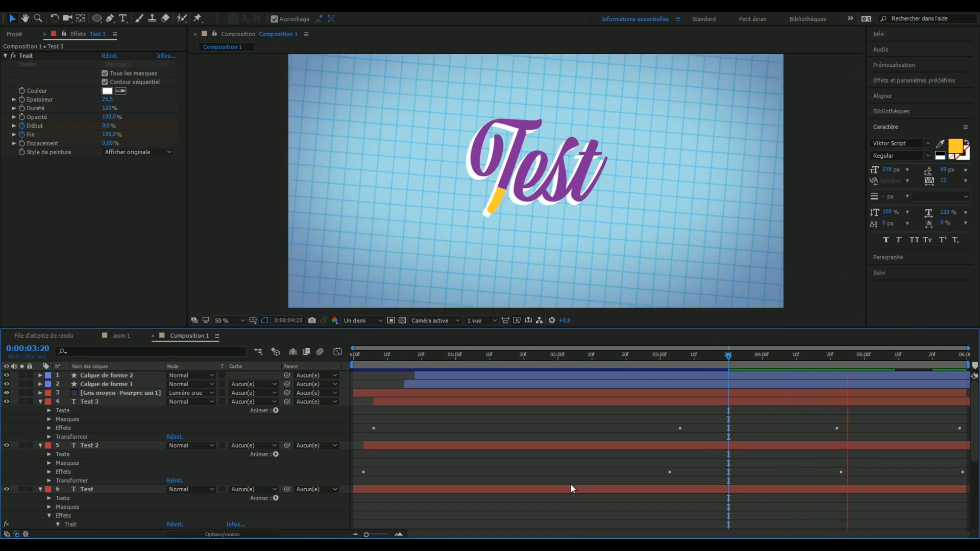
# Reveal the animated properties of the Test, Test 2 and Test 3 layers and select their first Début keyframes.
pyautogui.press('space')
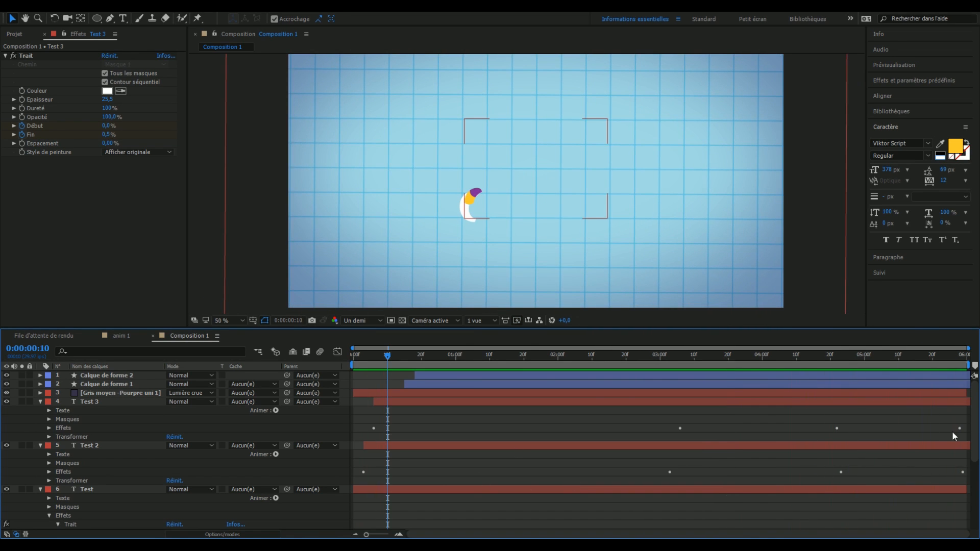
pyautogui.moveTo(816, 367); pyautogui.dragTo(760, 367)
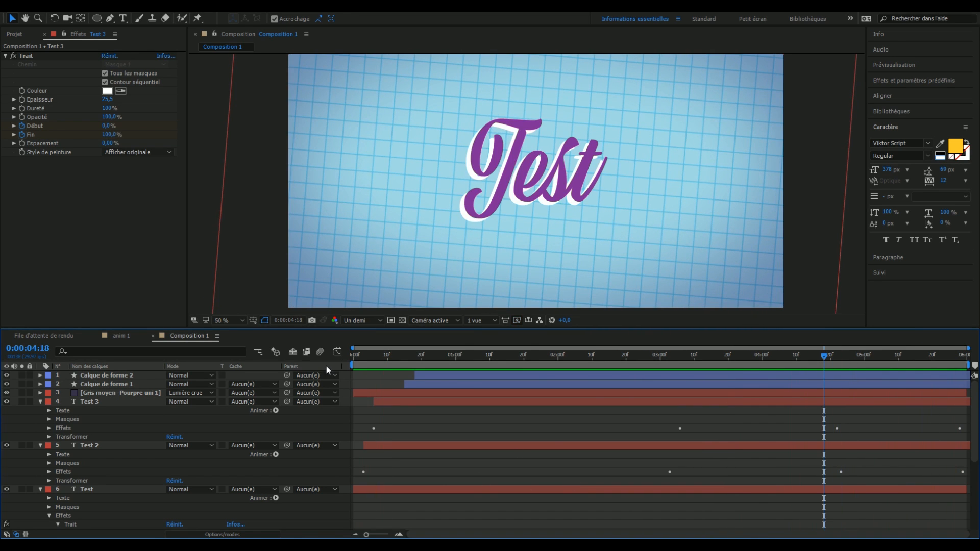
pyautogui.click(91, 401)
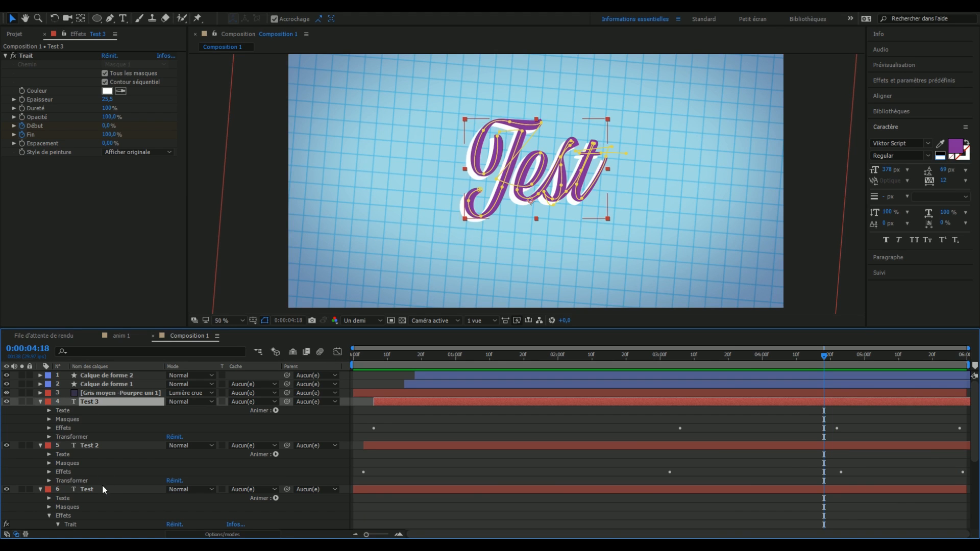
pyautogui.keyDown('shift'); pyautogui.click(102, 487); pyautogui.keyUp('shift')
pyautogui.press('u')
pyautogui.moveTo(861, 416); pyautogui.dragTo(829, 492)
pyautogui.rightClick(842, 490)
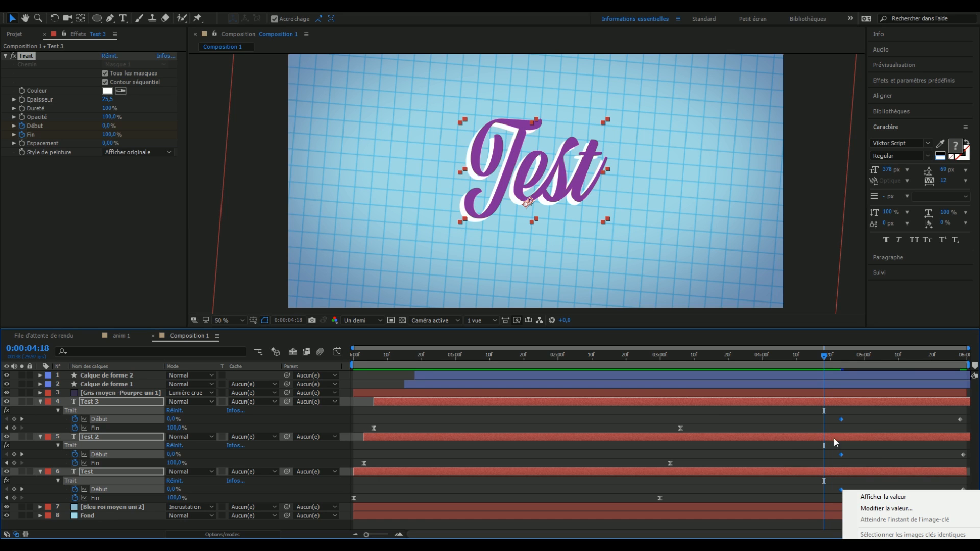
pyautogui.click(838, 418)
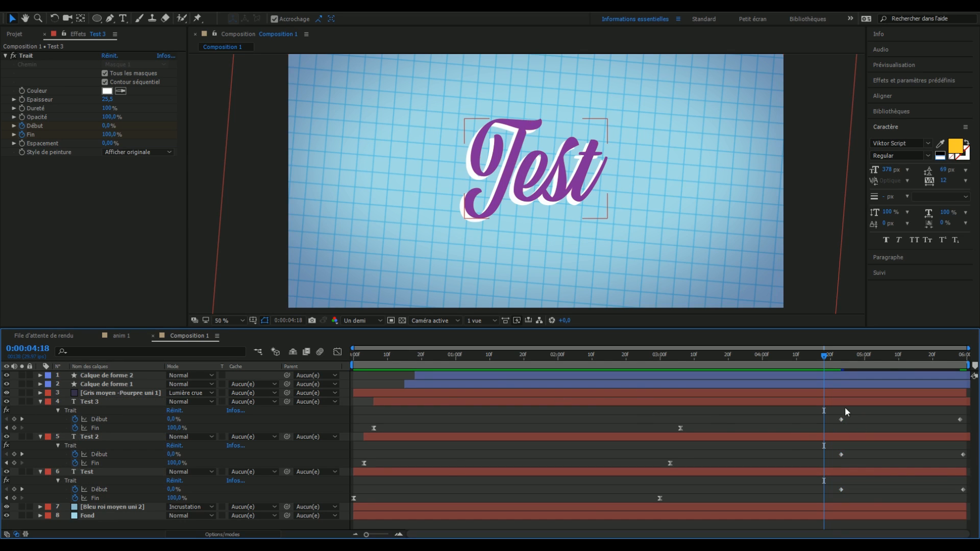
pyautogui.moveTo(850, 438); pyautogui.dragTo(863, 500)
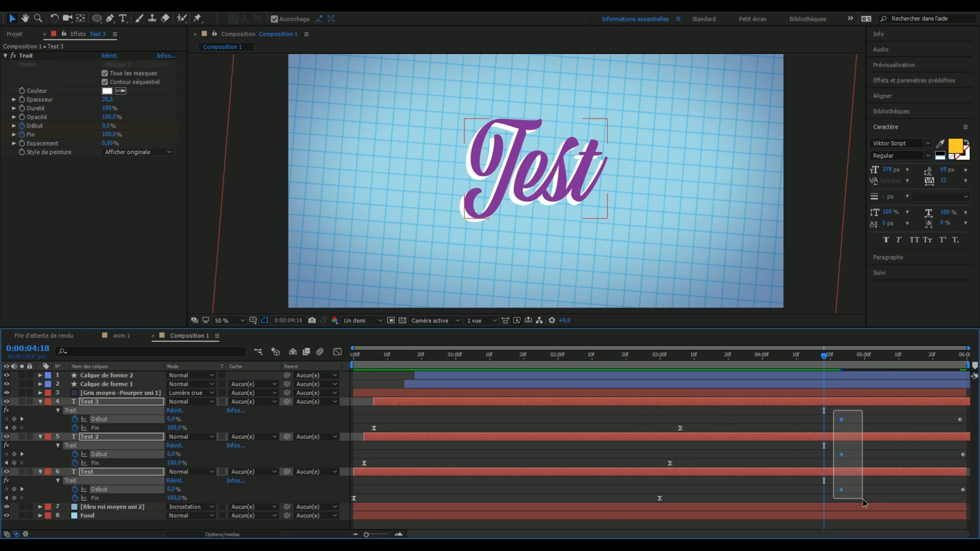
# Apply an ease-out to the selected Début keyframes, lengthen their outgoing speed handles, and leave the graph view at 0:00:04:15.
pyautogui.click(337, 353)
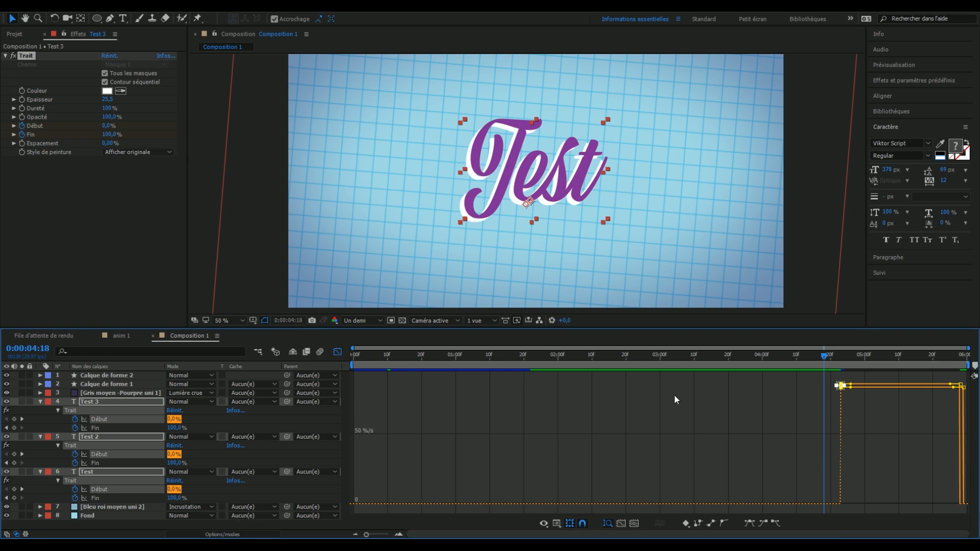
pyautogui.rightClick(841, 386)
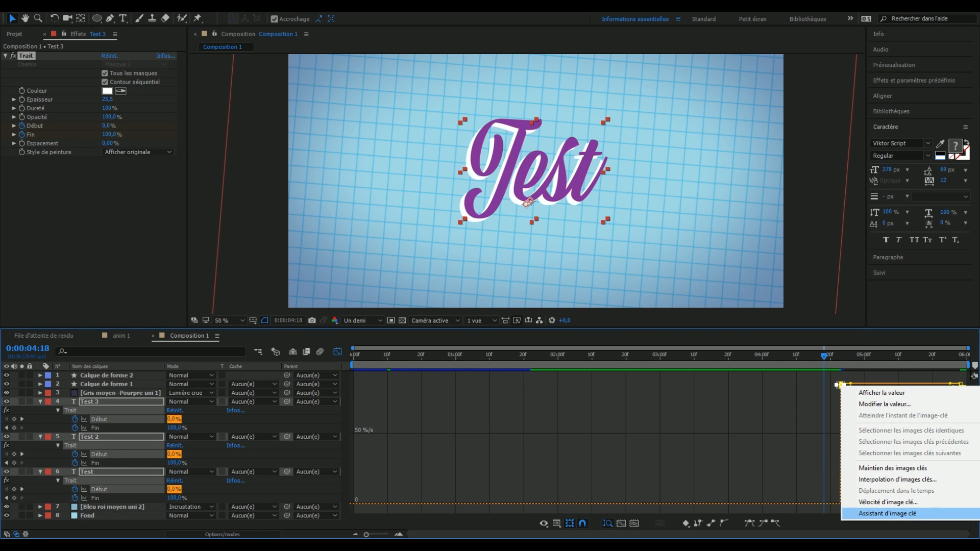
pyautogui.click(978, 475)
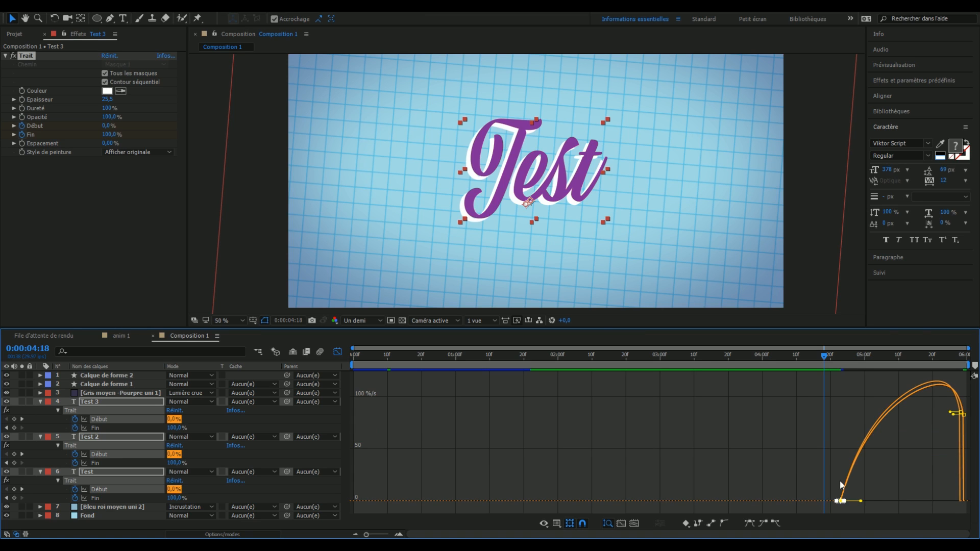
pyautogui.moveTo(861, 500); pyautogui.dragTo(883, 499)
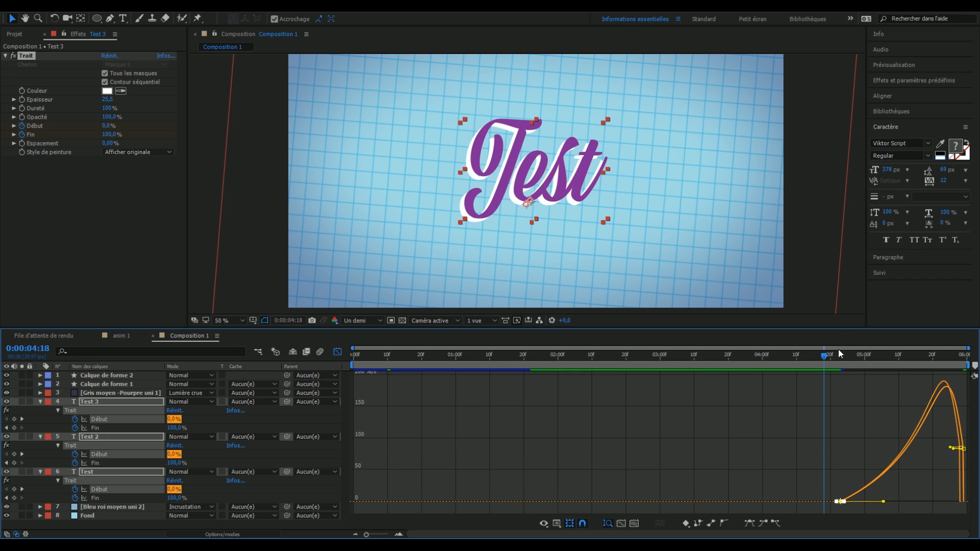
pyautogui.moveTo(826, 360); pyautogui.dragTo(814, 405)
pyautogui.click(338, 352)
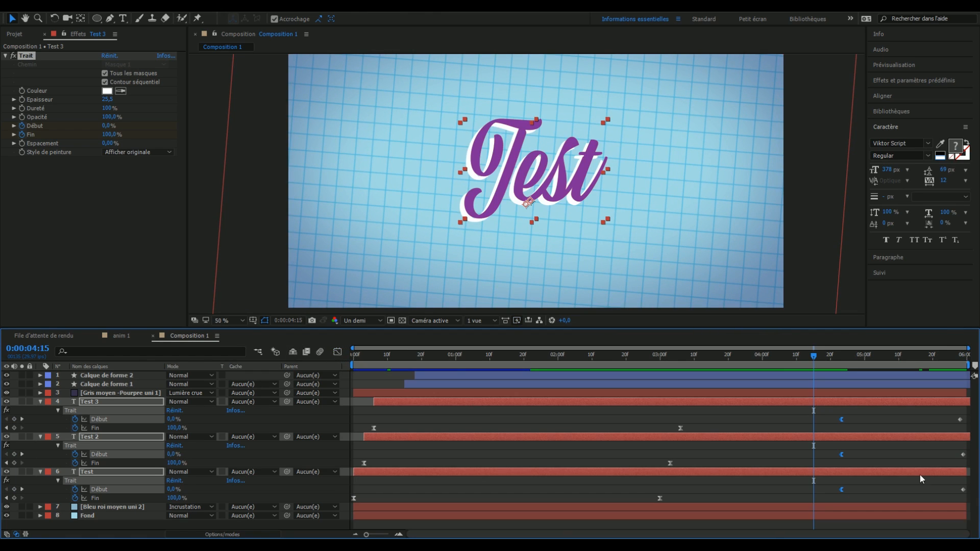
# Move the three layers' first Début keyframes to about 0:00:05:11 and preview the animation from the beginning.
pyautogui.moveTo(836, 412); pyautogui.dragTo(916, 489)
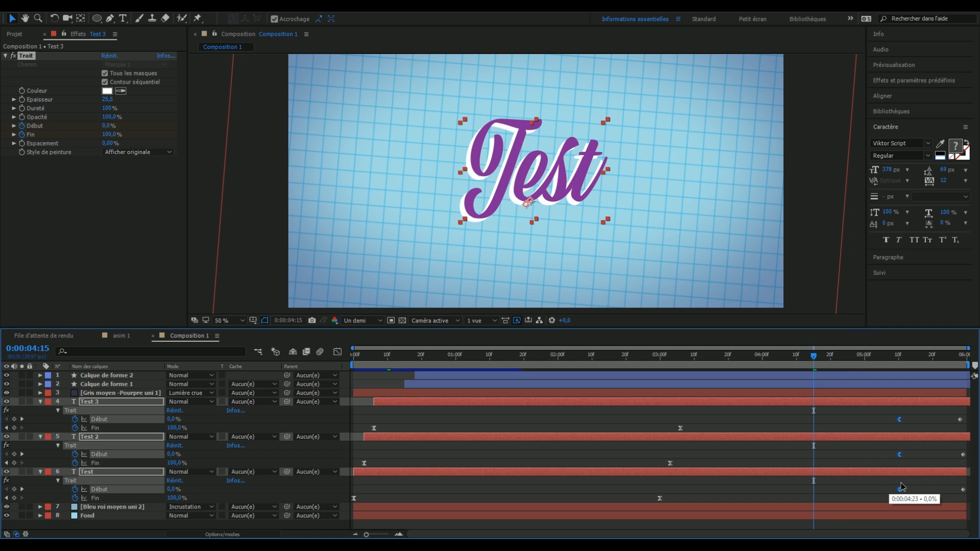
pyautogui.moveTo(878, 359)
pyautogui.mouseDown()
pyautogui.moveTo(894, 365)
pyautogui.moveTo(804, 375)
pyautogui.moveTo(932, 386)
pyautogui.moveTo(343, 391)
pyautogui.mouseUp()
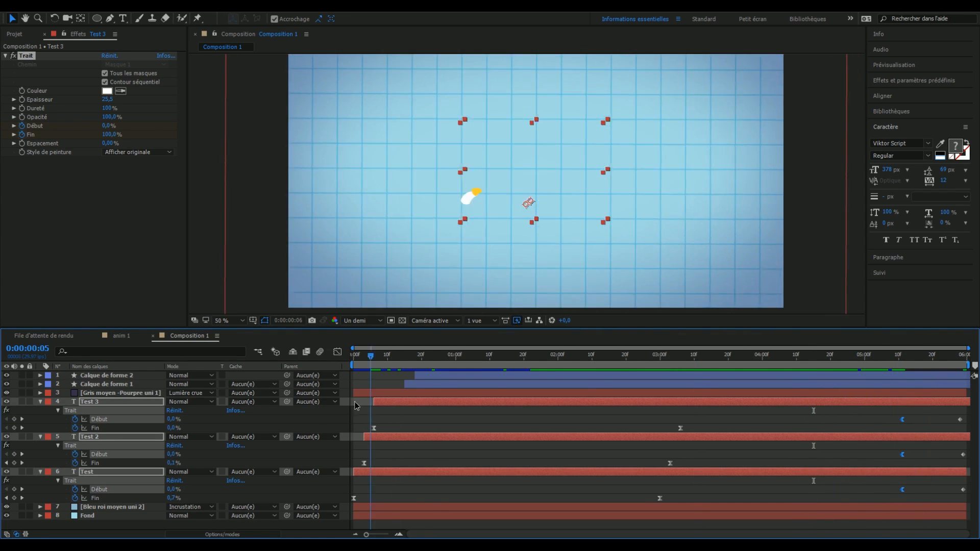
pyautogui.press('space')
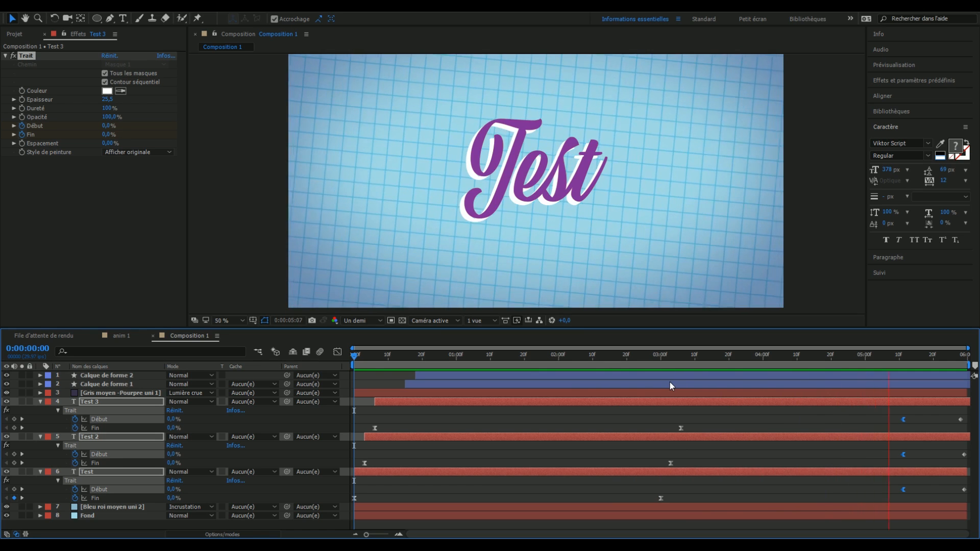
# Stagger the erasing by shifting both Début keyframes about 3 frames earlier on Test 2 and about 5 frames earlier on Test 3.
pyautogui.click(906, 356)
pyautogui.click(914, 407)
pyautogui.moveTo(899, 412); pyautogui.dragTo(944, 419)
pyautogui.moveTo(891, 448); pyautogui.dragTo(952, 458)
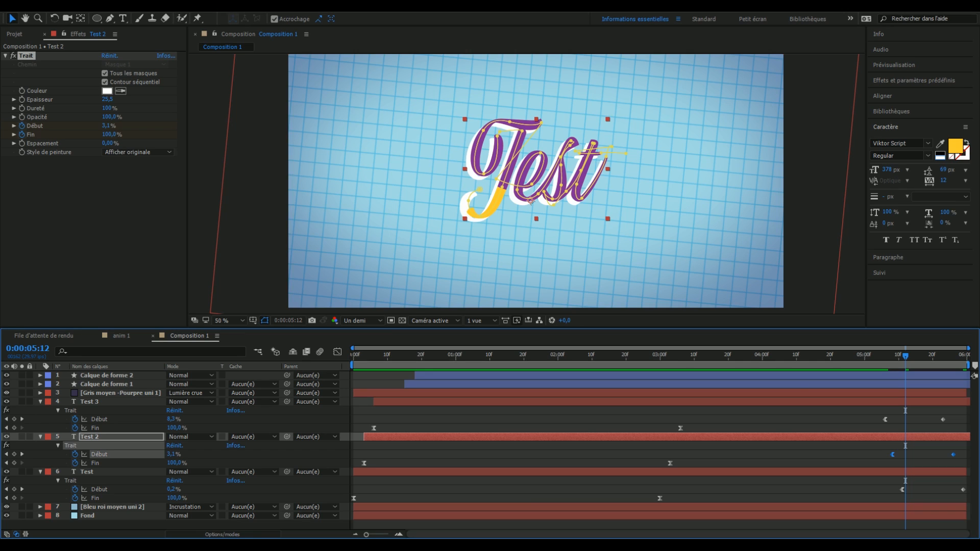
pyautogui.moveTo(874, 409); pyautogui.dragTo(947, 424)
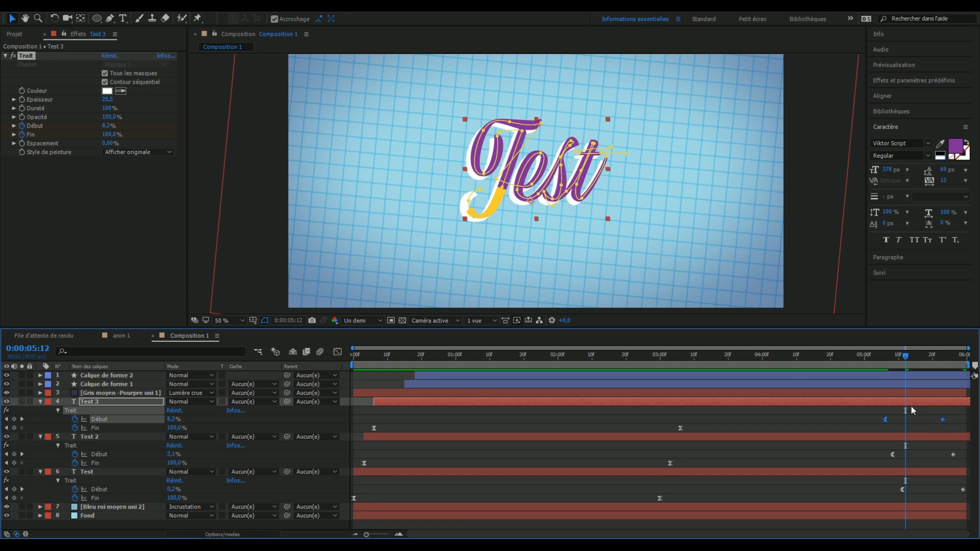
# Review the staggered erasing strokes from 0:00:05:02.
pyautogui.click(889, 353)
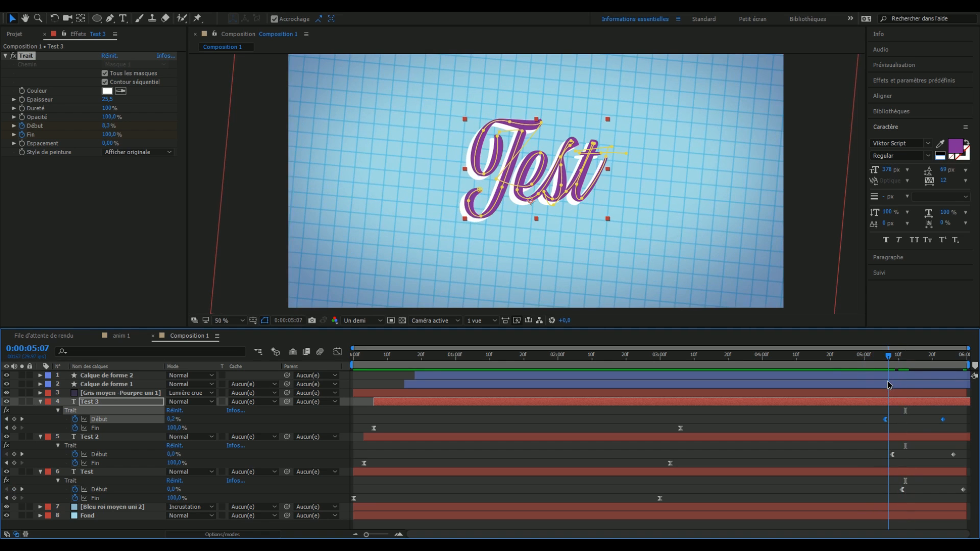
pyautogui.press('pageup')
pyautogui.press('pageup')
pyautogui.press('pageup')
pyautogui.press('pageup')
pyautogui.press('pageup')
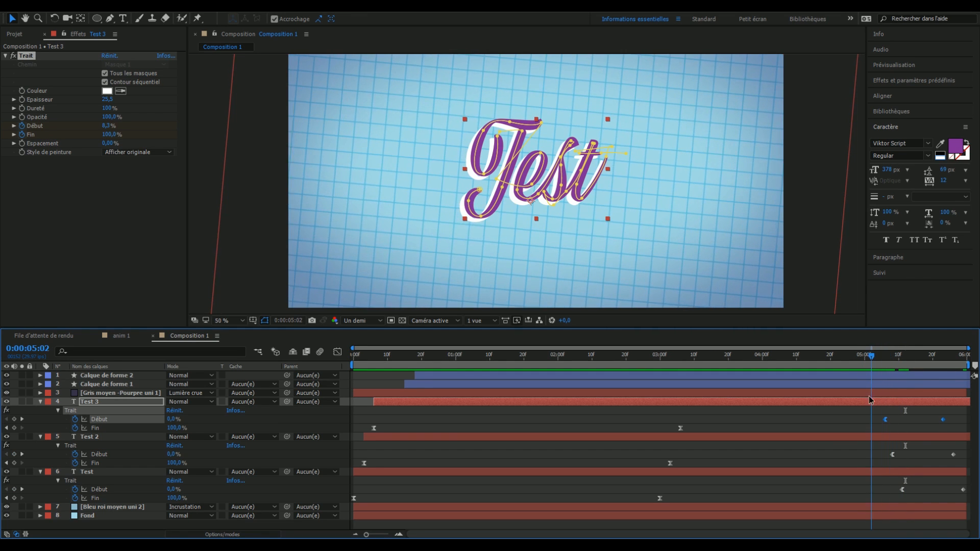
pyautogui.moveTo(890, 408)
pyautogui.mouseDown()
pyautogui.moveTo(875, 430)
pyautogui.moveTo(824, 433)
pyautogui.moveTo(882, 430)
pyautogui.moveTo(862, 438)
pyautogui.moveTo(967, 422)
pyautogui.moveTo(918, 418)
pyautogui.moveTo(853, 431)
pyautogui.moveTo(954, 426)
pyautogui.moveTo(838, 440)
pyautogui.moveTo(902, 446)
pyautogui.moveTo(854, 452)
pyautogui.moveTo(939, 447)
pyautogui.moveTo(885, 456)
pyautogui.moveTo(960, 454)
pyautogui.moveTo(861, 466)
pyautogui.moveTo(882, 461)
pyautogui.mouseUp()
pyautogui.press('space')
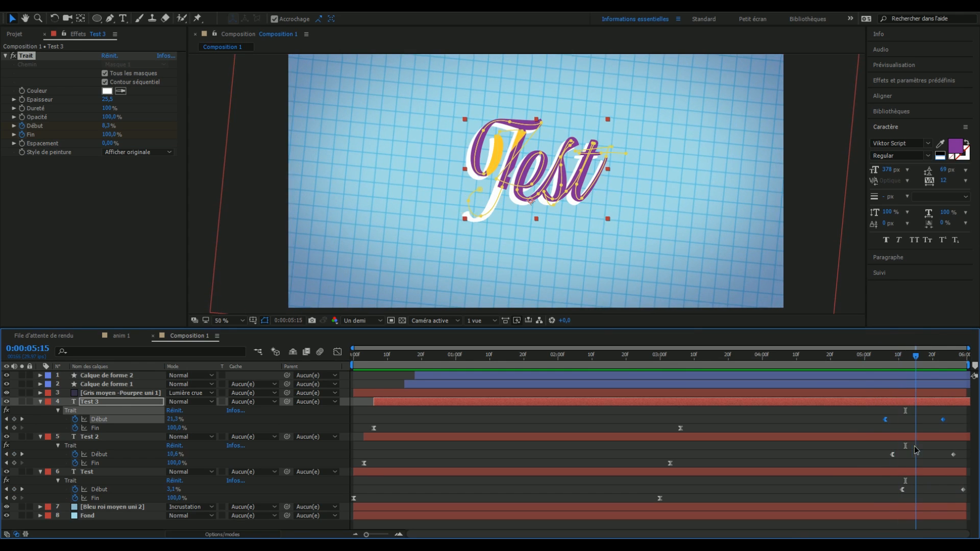
# Deselect the layers and preview the full title animation, starting from 0:00:04:25.
pyautogui.moveTo(862, 355)
pyautogui.mouseDown()
pyautogui.moveTo(976, 351)
pyautogui.moveTo(786, 405)
pyautogui.moveTo(356, 416)
pyautogui.moveTo(636, 413)
pyautogui.moveTo(834, 431)
pyautogui.moveTo(355, 416)
pyautogui.moveTo(851, 422)
pyautogui.moveTo(977, 374)
pyautogui.moveTo(871, 401)
pyautogui.moveTo(976, 373)
pyautogui.moveTo(731, 444)
pyautogui.mouseUp()
pyautogui.click(831, 425)
pyautogui.press('space')
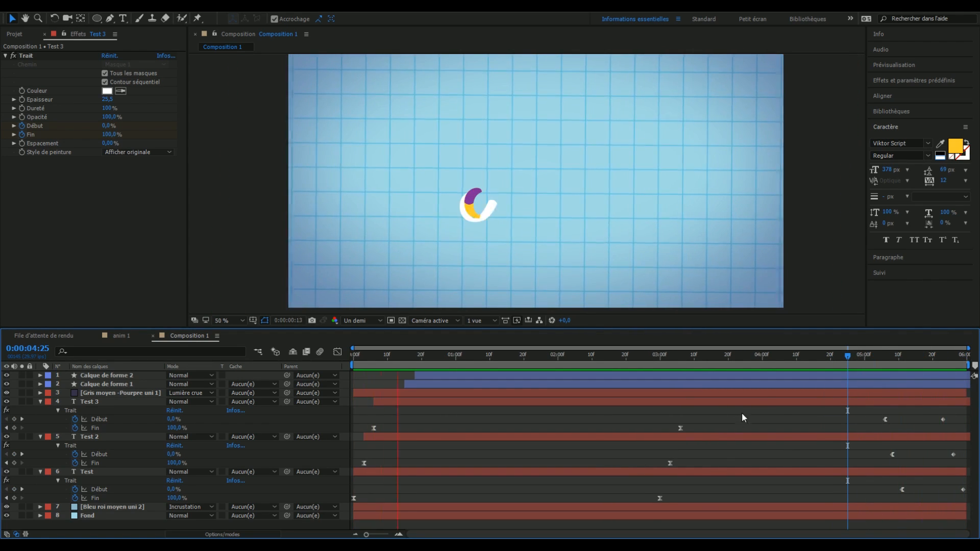
pyautogui.press('space')
pyautogui.press('space')
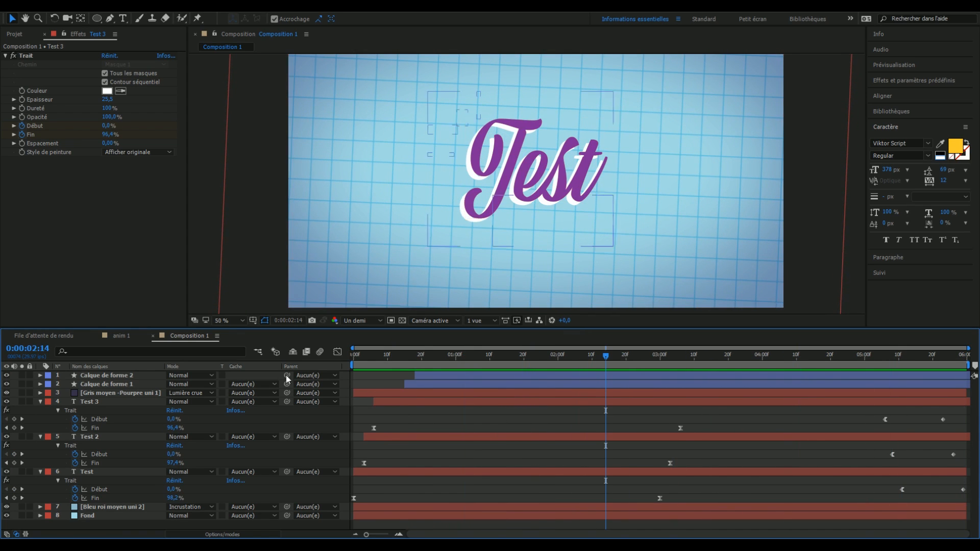
# Examine the Test 3 layer's mask path along the letters up close at 0:00:02:24.
pyautogui.moveTo(400, 360); pyautogui.dragTo(639, 435)
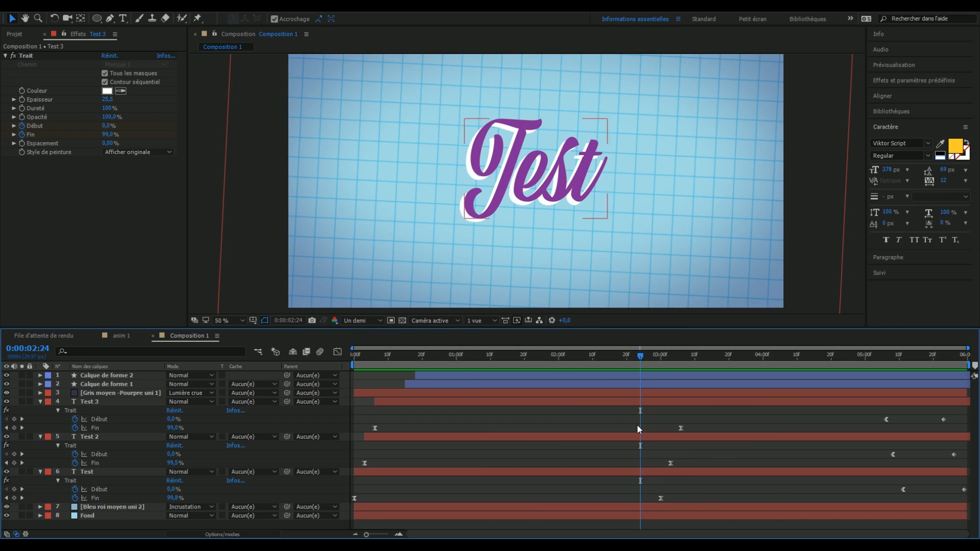
pyautogui.click(91, 403)
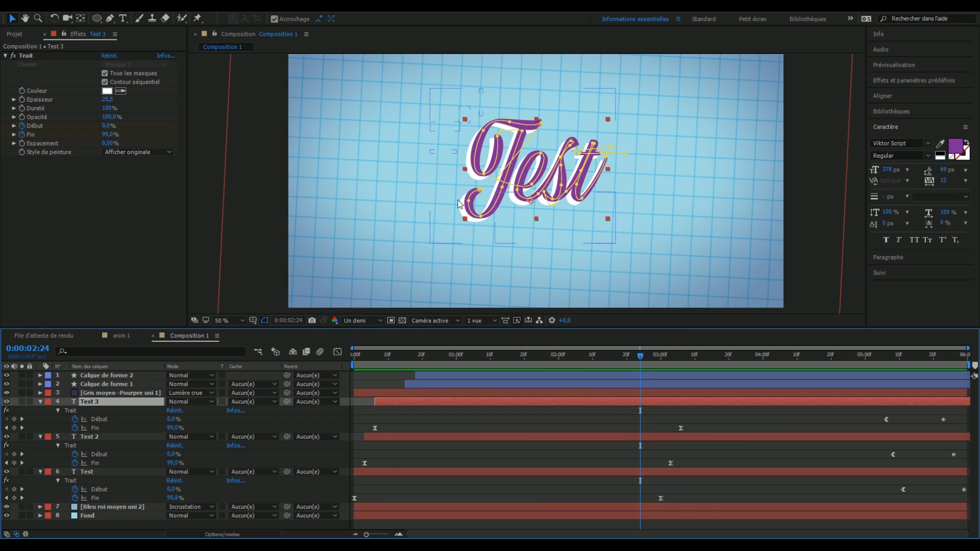
pyautogui.click(482, 132)
pyautogui.scroll(1, 482, 133)
pyautogui.moveTo(585, 120); pyautogui.dragTo(645, 183)
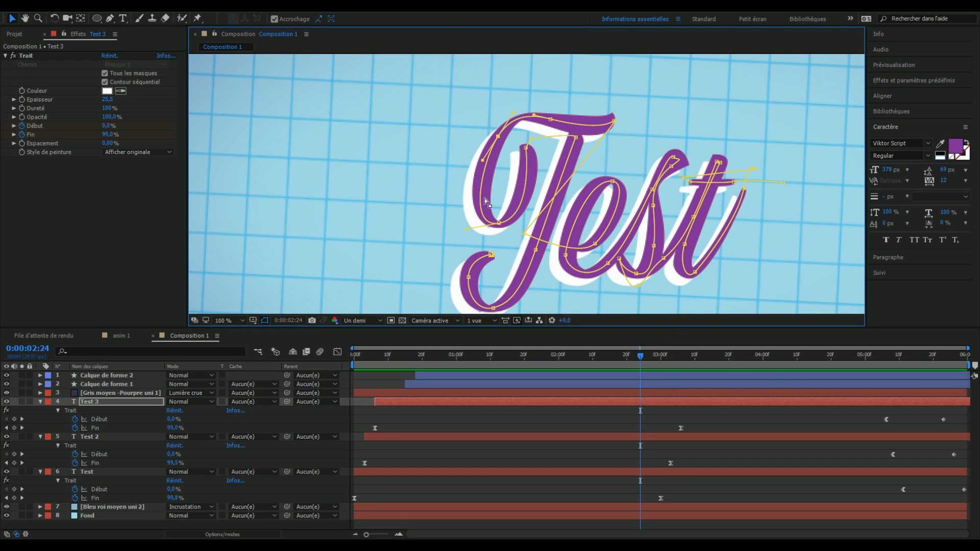
pyautogui.click(478, 416)
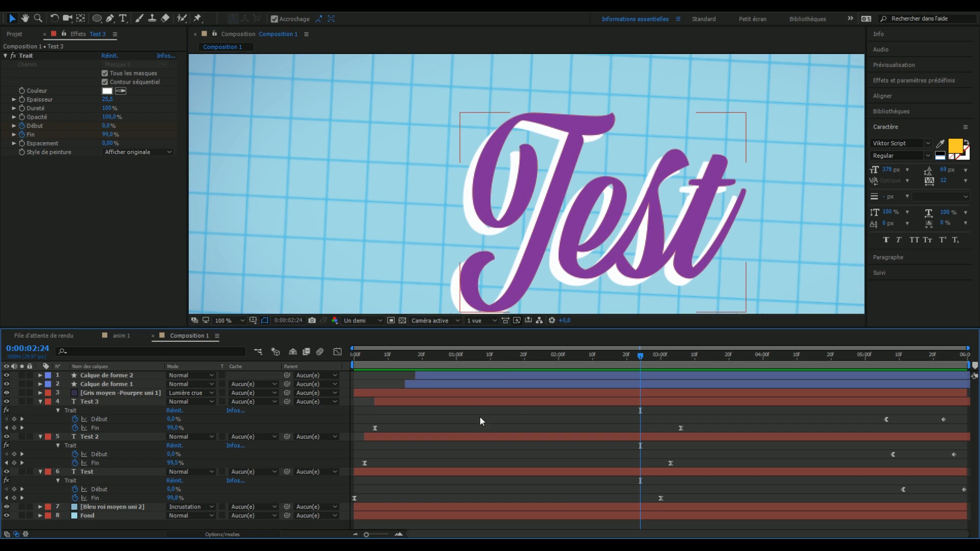
# Create a new 1920 x 1080 composition named Composition 2 with a six-second duration at 29.97 fps.
pyautogui.click(14, 34)
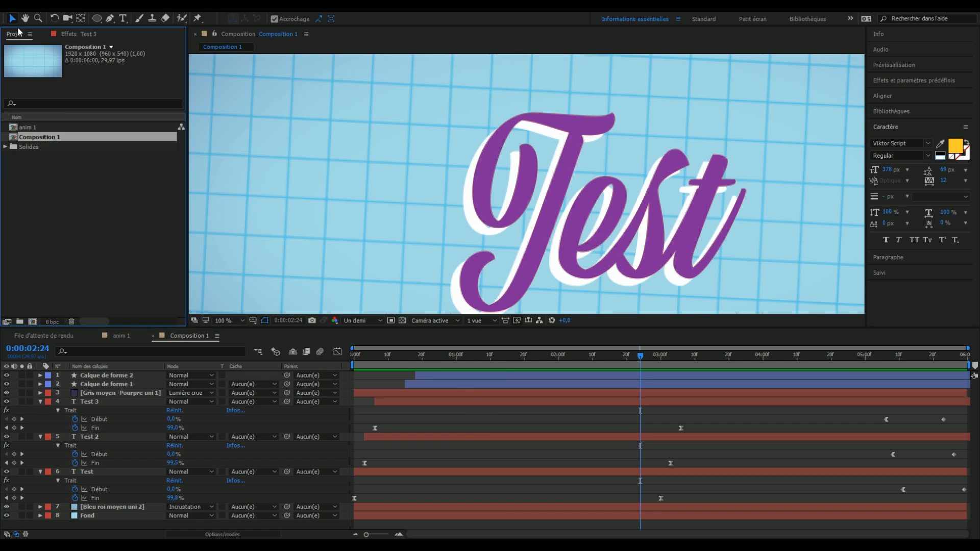
pyautogui.click(34, 322)
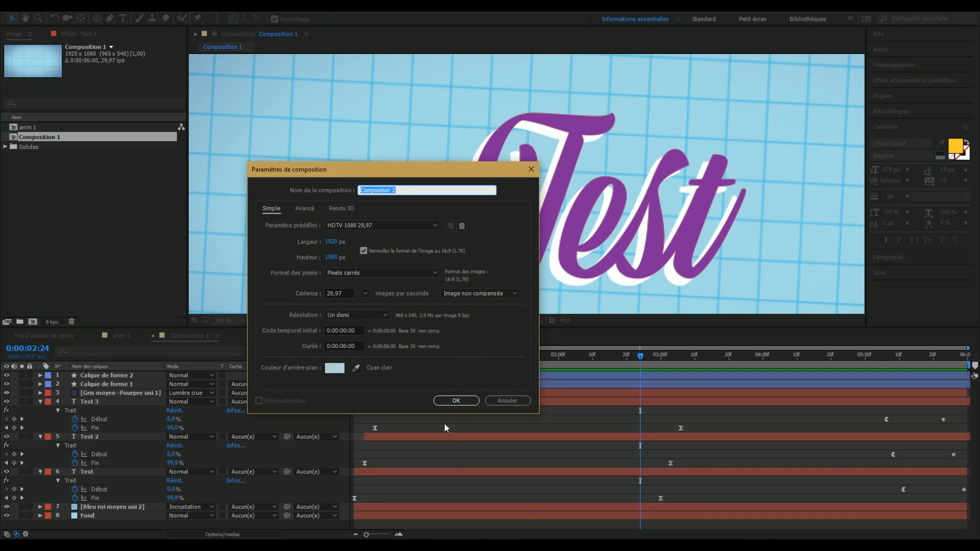
pyautogui.click(456, 401)
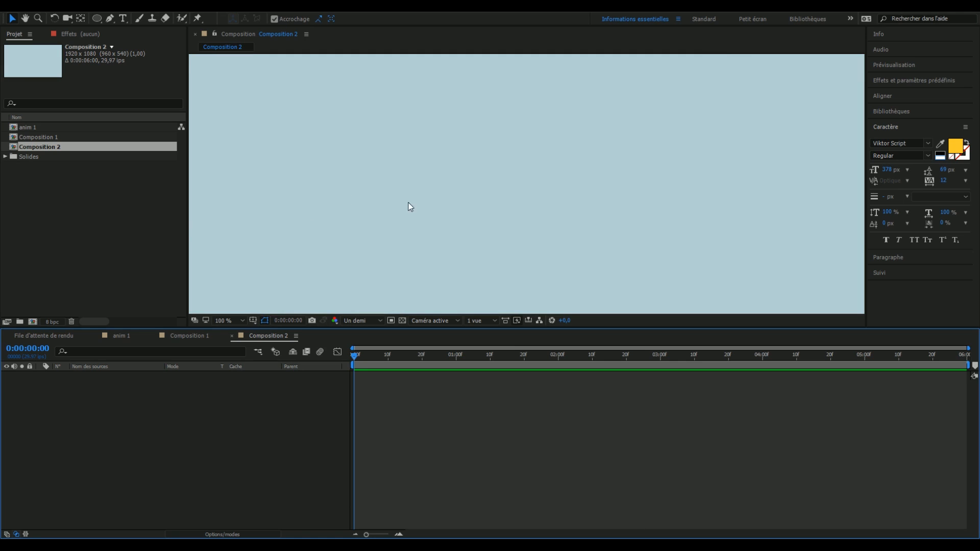
# Draw a large text box in the upper middle of Composition 2 and enter "Studios" and "Fal" on two lines.
pyautogui.scroll(-1, 447, 122)
pyautogui.click(122, 18)
pyautogui.moveTo(358, 102); pyautogui.dragTo(671, 253)
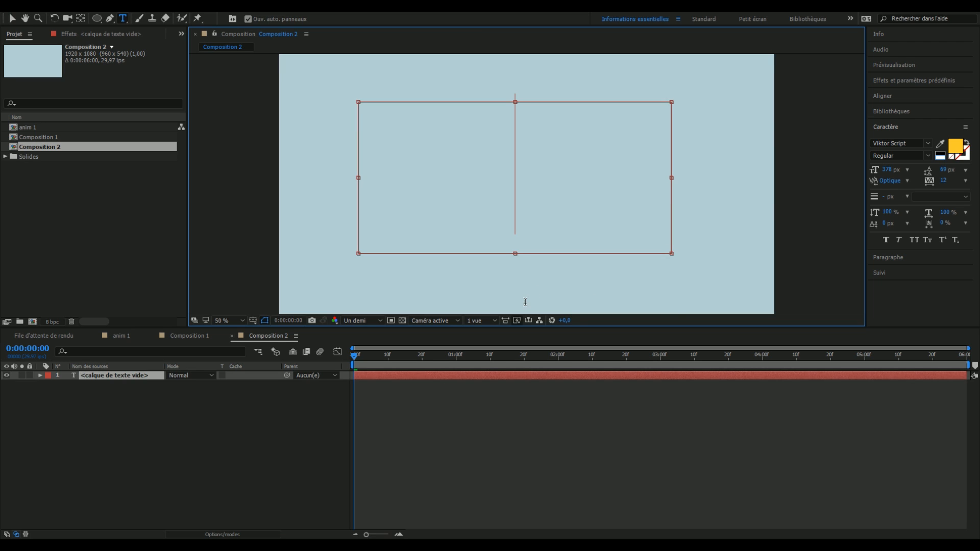
pyautogui.write('studios')
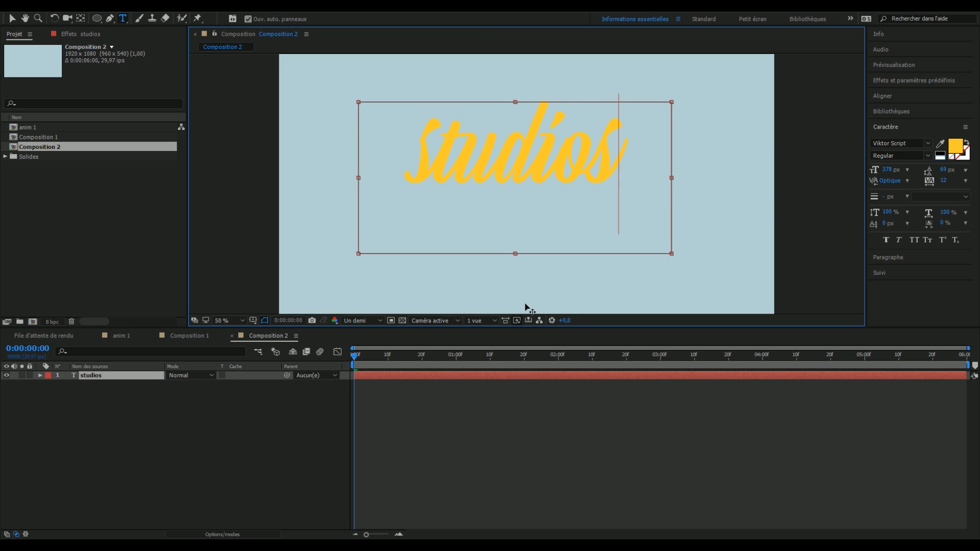
pyautogui.press('BackSpace')
pyautogui.press('BackSpace')
pyautogui.press('BackSpace')
pyautogui.press('BackSpace')
pyautogui.press('BackSpace')
pyautogui.press('BackSpace')
pyautogui.press('BackSpace')
pyautogui.write('Studios')
pyautogui.press('Return')
pyautogui.write('Fal')
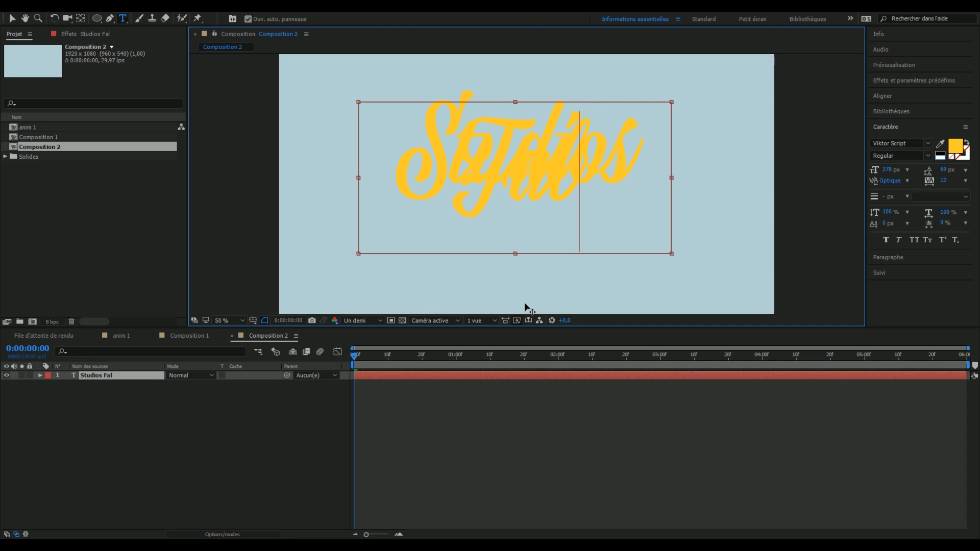
# Format the Studios Fal text in Proxima Nova Bold, all caps, at a size of 177 px.
pyautogui.click(12, 19)
pyautogui.click(889, 142)
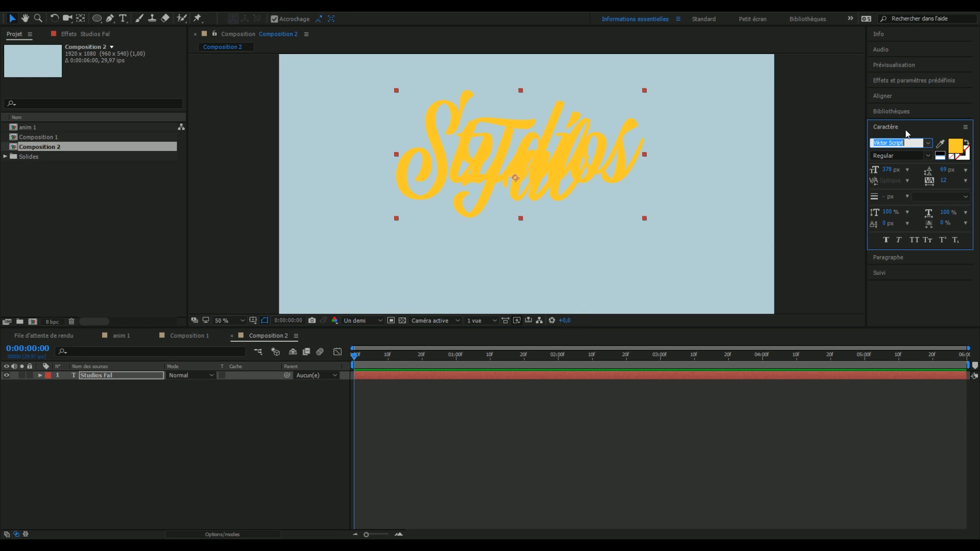
pyautogui.write('Proxima Nova')
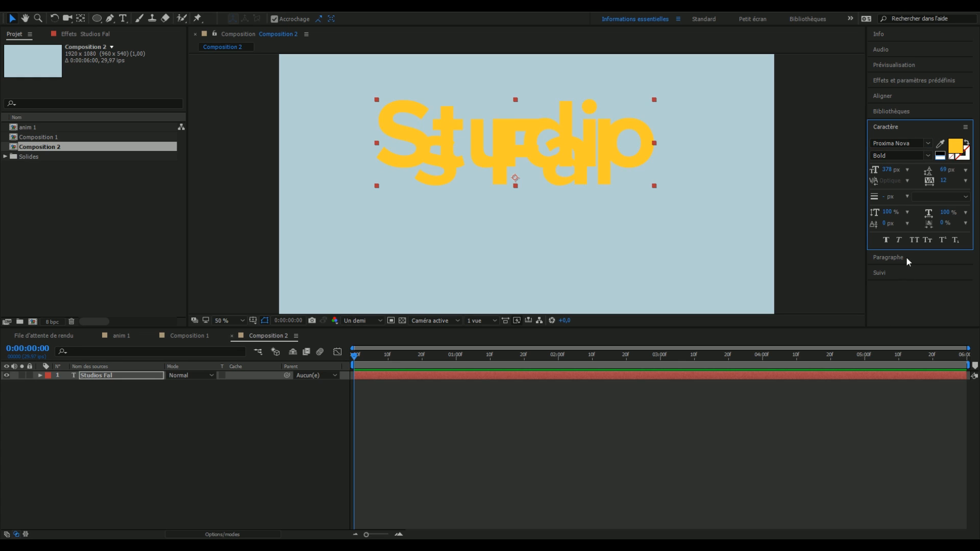
pyautogui.click(914, 240)
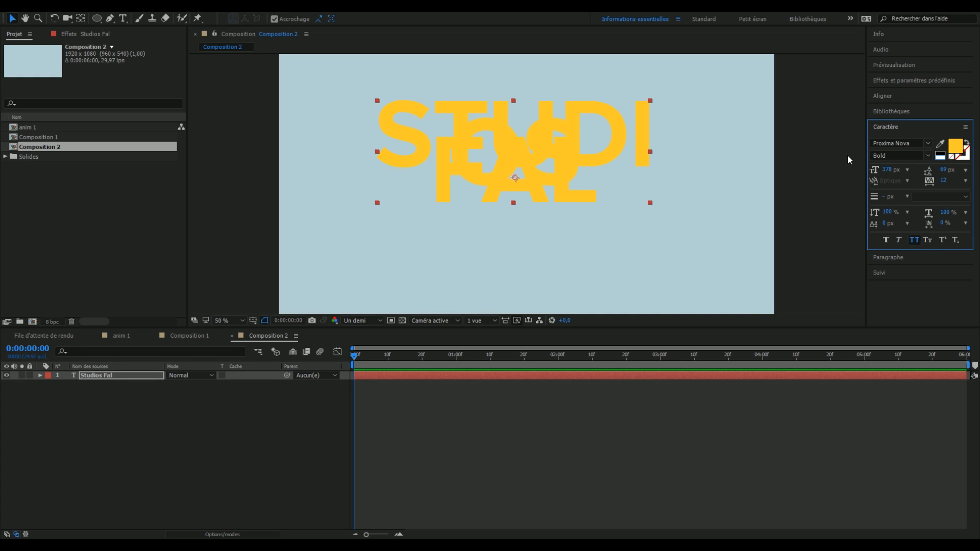
pyautogui.moveTo(887, 173); pyautogui.dragTo(640, 175)
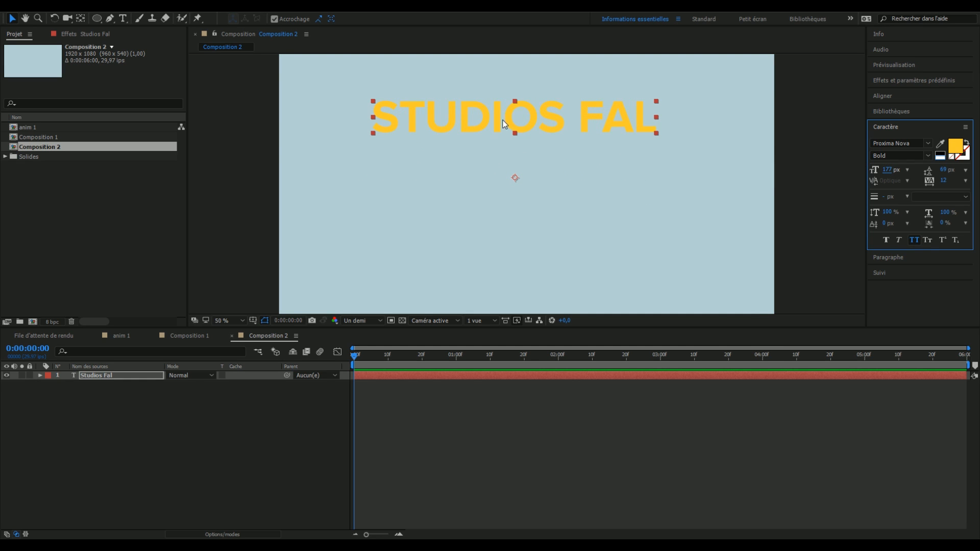
# Move the STUDIOS FAL text lower in the frame, enlarge it slightly and give it a white fill.
pyautogui.moveTo(528, 122); pyautogui.dragTo(528, 172)
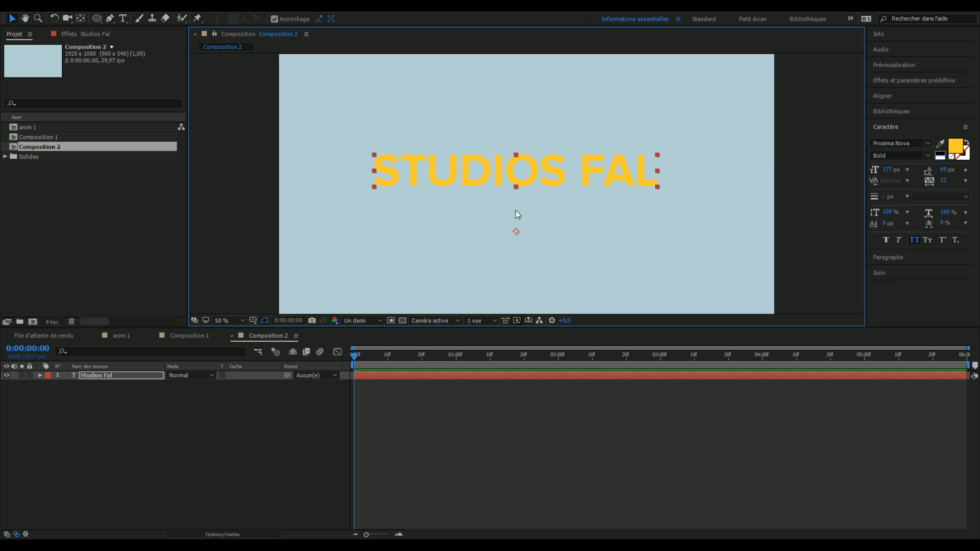
pyautogui.moveTo(657, 155)
pyautogui.mouseDown()
pyautogui.moveTo(679, 143)
pyautogui.moveTo(642, 168)
pyautogui.mouseUp()
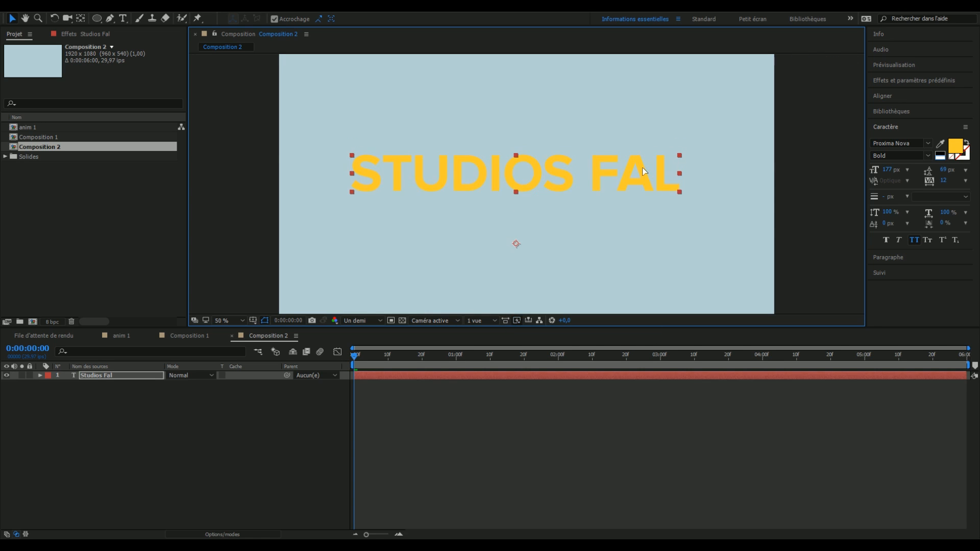
pyautogui.click(941, 154)
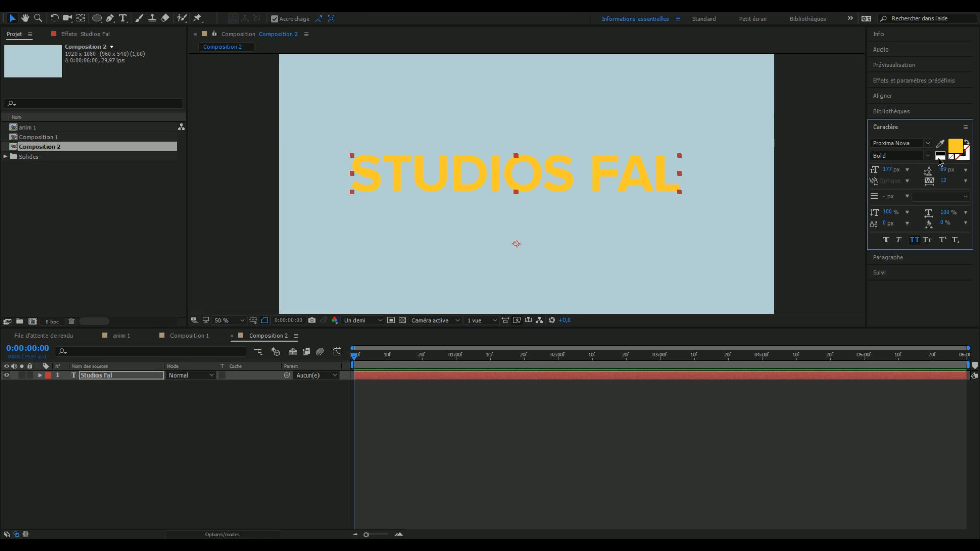
# Create a 1920 x 1080 solid in dark blue-grey 293335 and place it below the Studios Fal text layer.
pyautogui.click(461, 437)
pyautogui.click(108, 7)
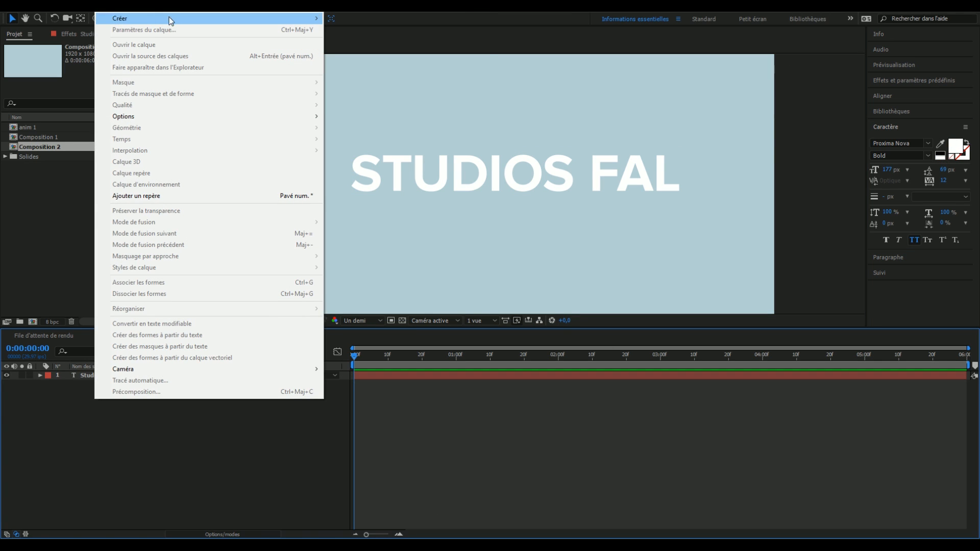
pyautogui.moveTo(174, 19)
pyautogui.click(351, 29)
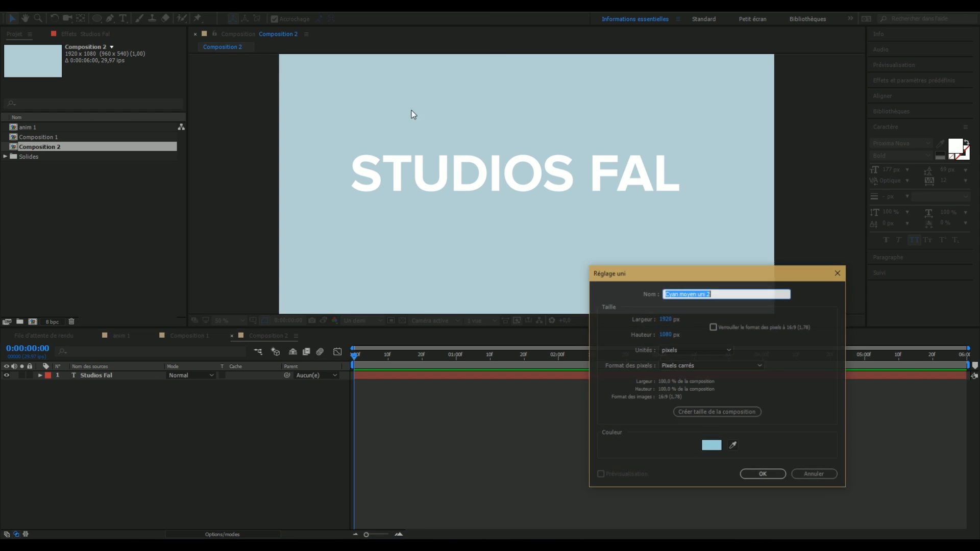
pyautogui.click(705, 443)
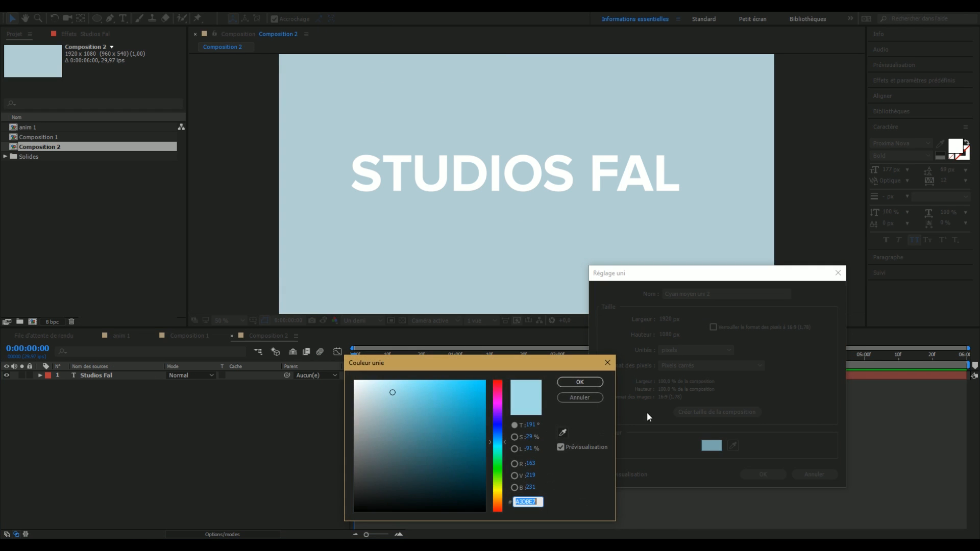
pyautogui.moveTo(420, 459)
pyautogui.mouseDown()
pyautogui.moveTo(376, 478)
pyautogui.moveTo(385, 484)
pyautogui.mouseUp()
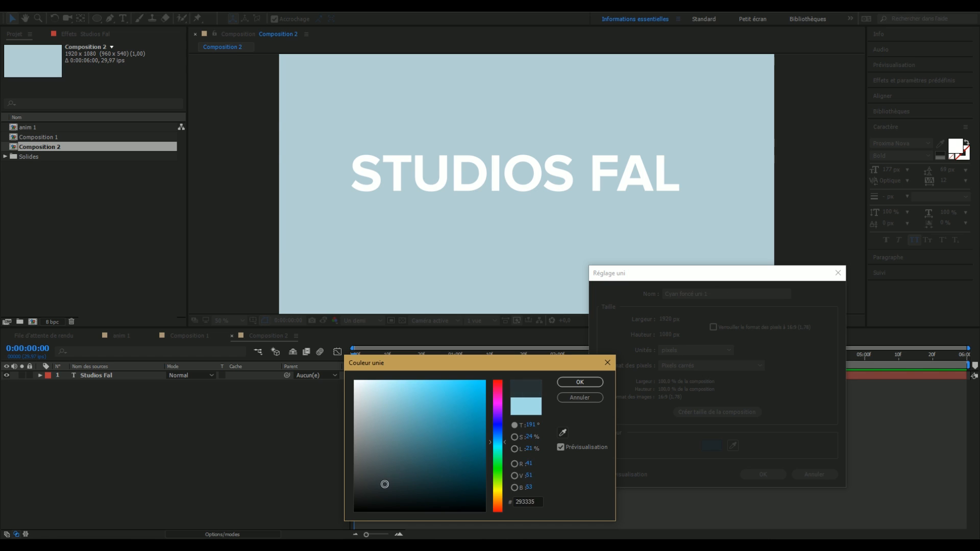
pyautogui.click(584, 382)
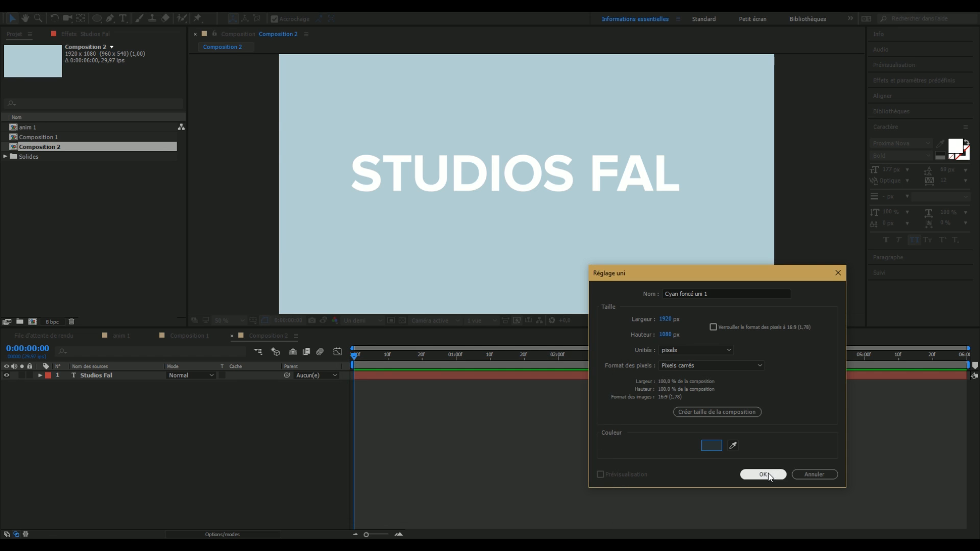
pyautogui.click(764, 475)
pyautogui.moveTo(92, 381); pyautogui.dragTo(101, 401)
# Play the anim 1 composition from its start, and return to Composition 2.
pyautogui.click(122, 336)
pyautogui.click(395, 356)
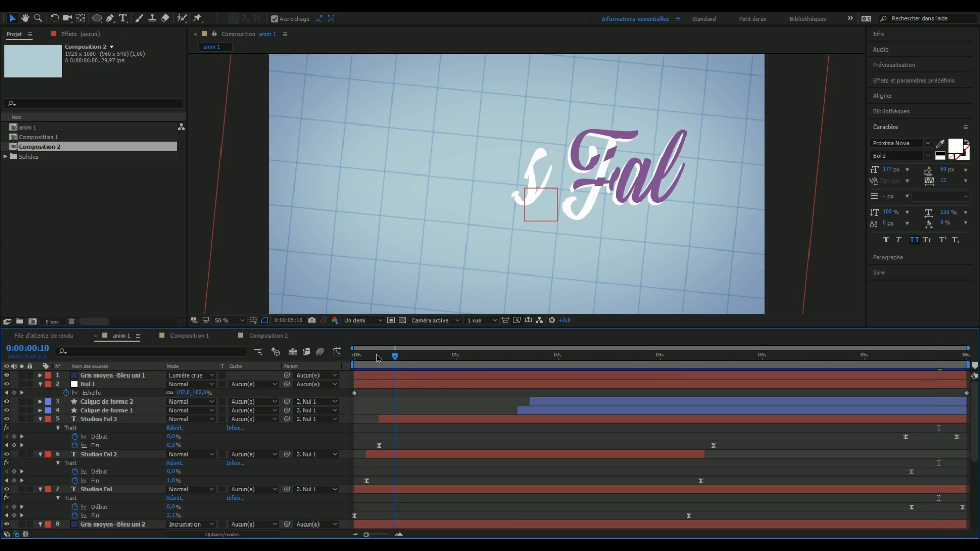
pyautogui.press('Home')
pyautogui.press('space')
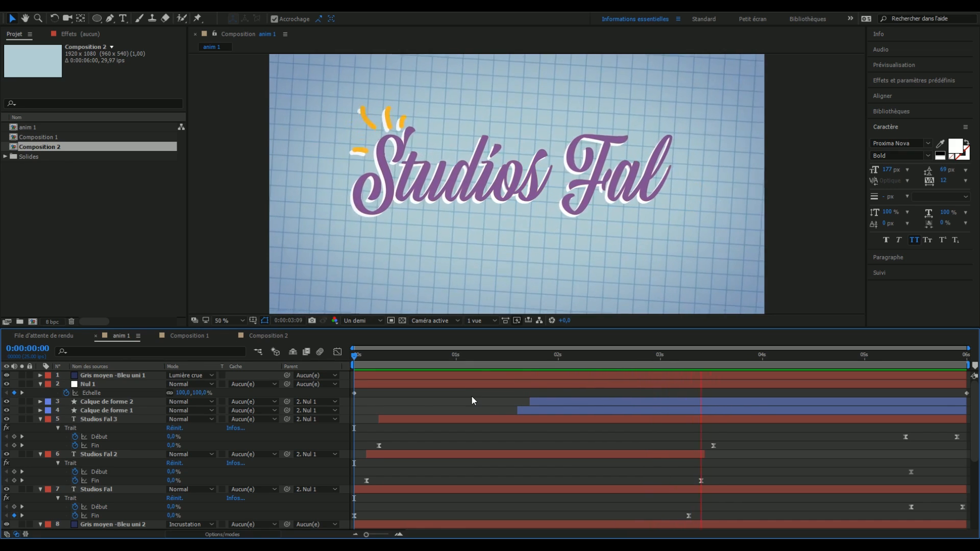
pyautogui.click(269, 336)
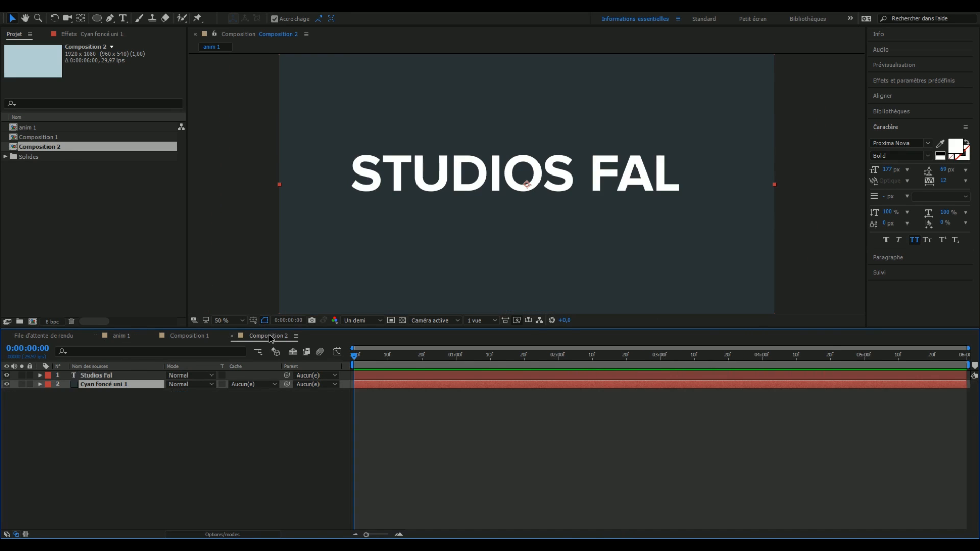
# Centre the STUDIOS FAL text in the Composition 2 frame.
pyautogui.moveTo(384, 363); pyautogui.dragTo(529, 449)
pyautogui.click(112, 411)
pyautogui.click(86, 376)
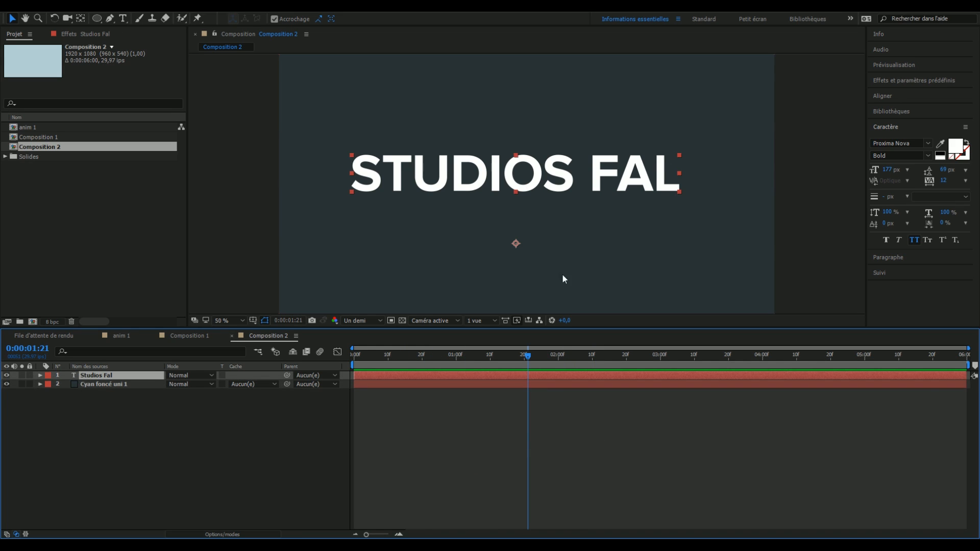
pyautogui.moveTo(557, 176); pyautogui.dragTo(558, 180)
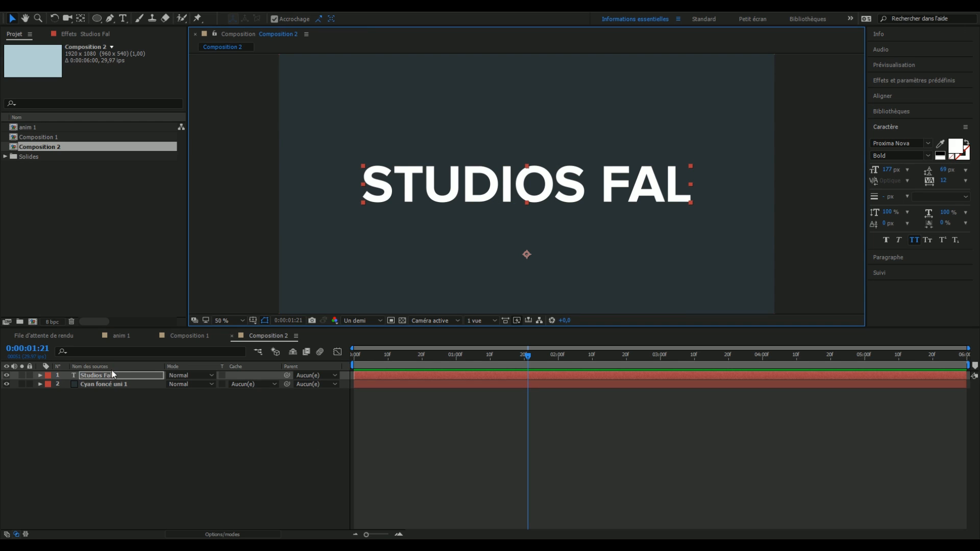
pyautogui.moveTo(380, 362); pyautogui.dragTo(429, 392)
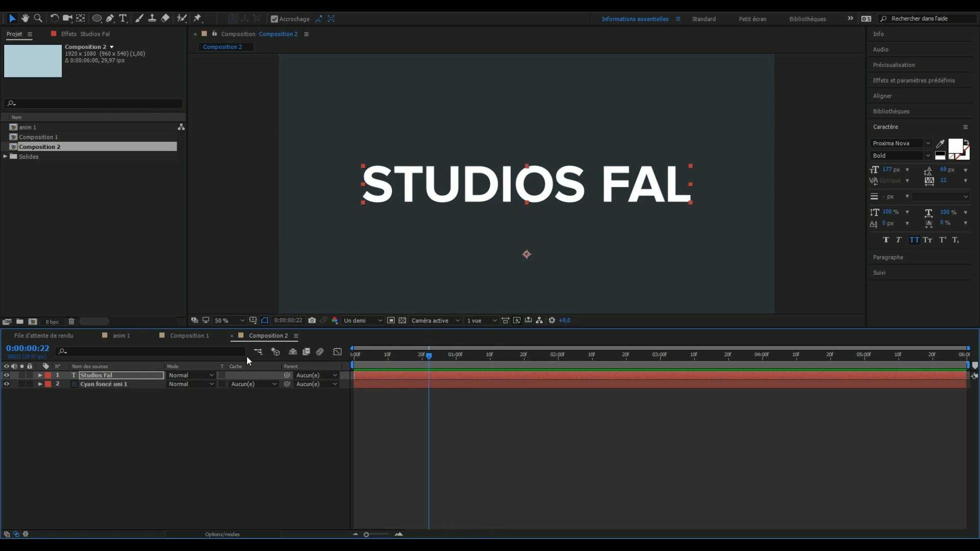
pyautogui.click(643, 182)
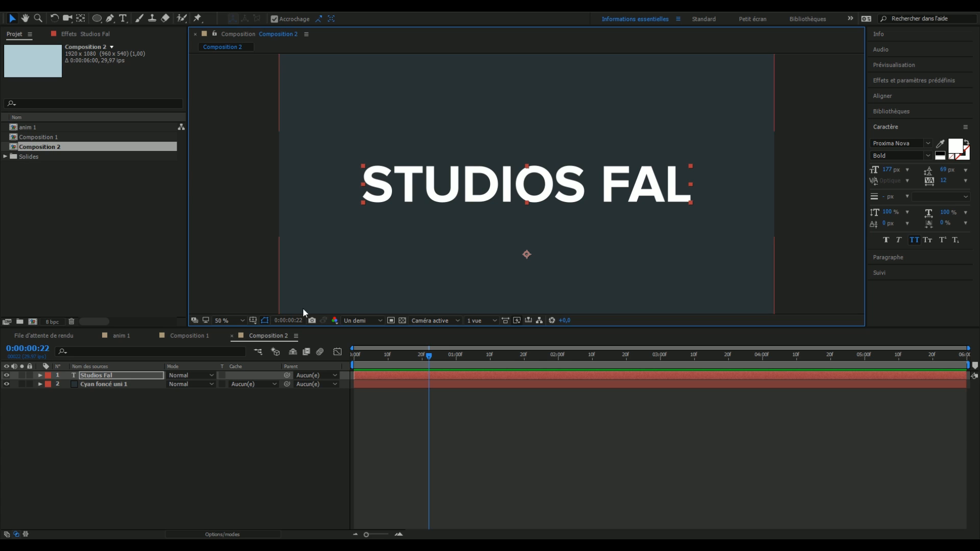
# Examine the Test 3 layer's mask path in Composition 1 at 0:00:03:08, and return to Composition 2.
pyautogui.click(184, 335)
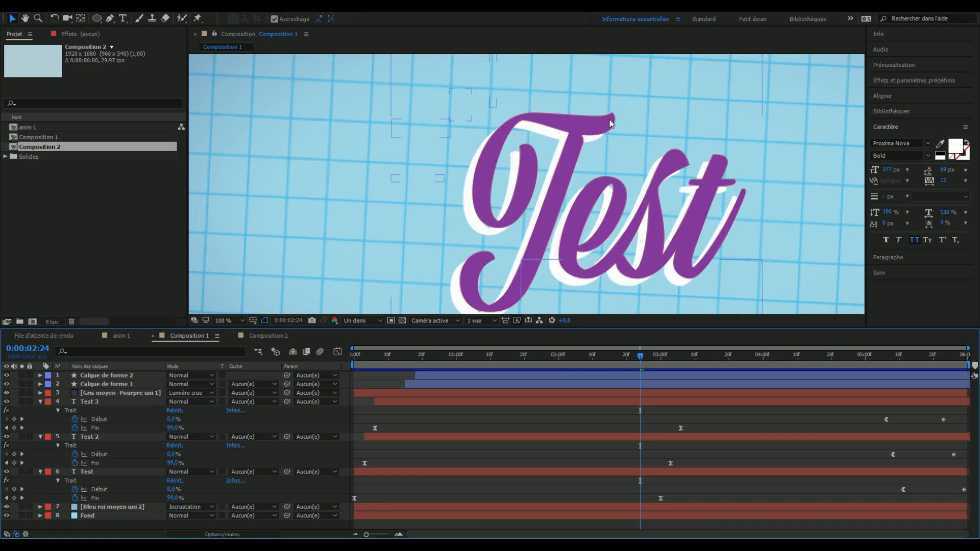
pyautogui.scroll(-2, 523, 268)
pyautogui.click(534, 355)
pyautogui.moveTo(518, 364); pyautogui.dragTo(688, 418)
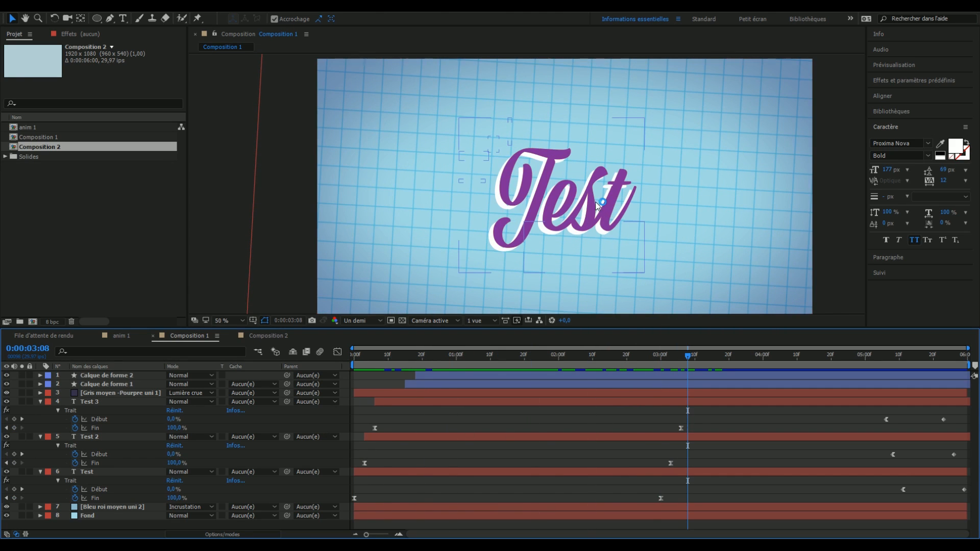
pyautogui.click(91, 402)
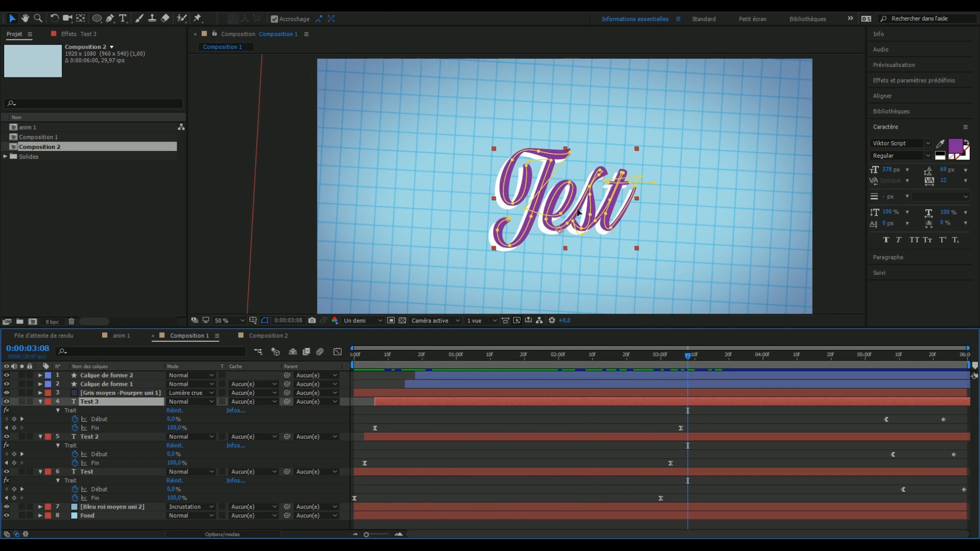
pyautogui.scroll(2, 566, 206)
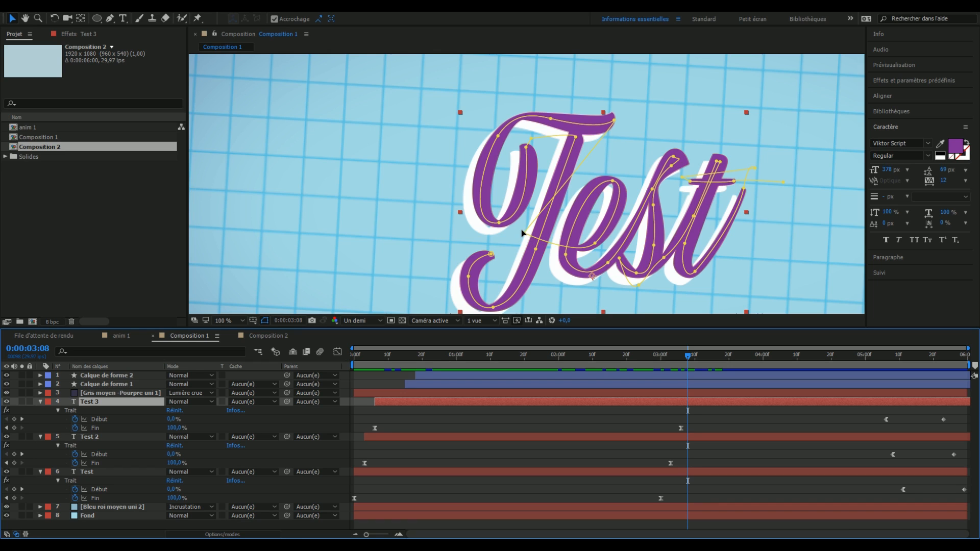
pyautogui.click(277, 338)
pyautogui.moveTo(398, 356); pyautogui.dragTo(378, 361)
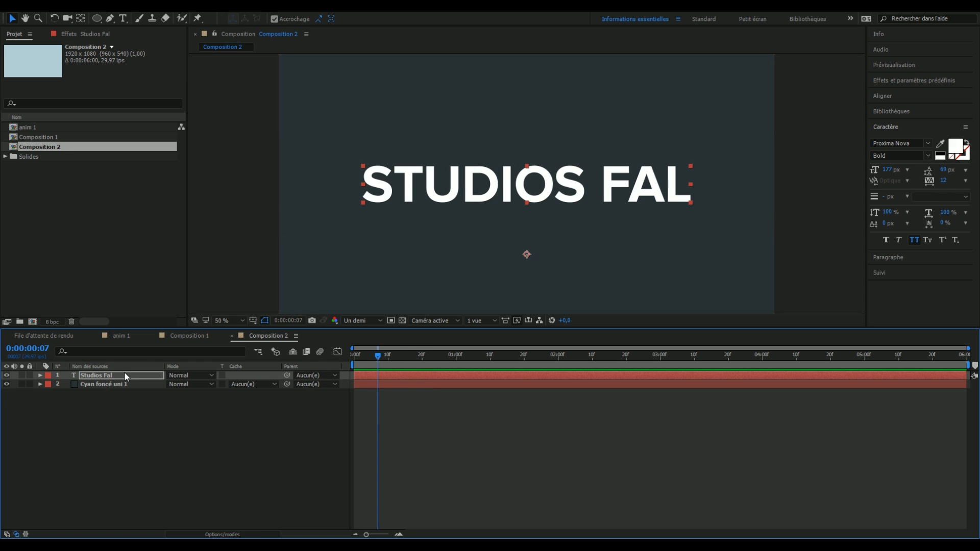
pyautogui.moveTo(382, 357); pyautogui.dragTo(537, 360)
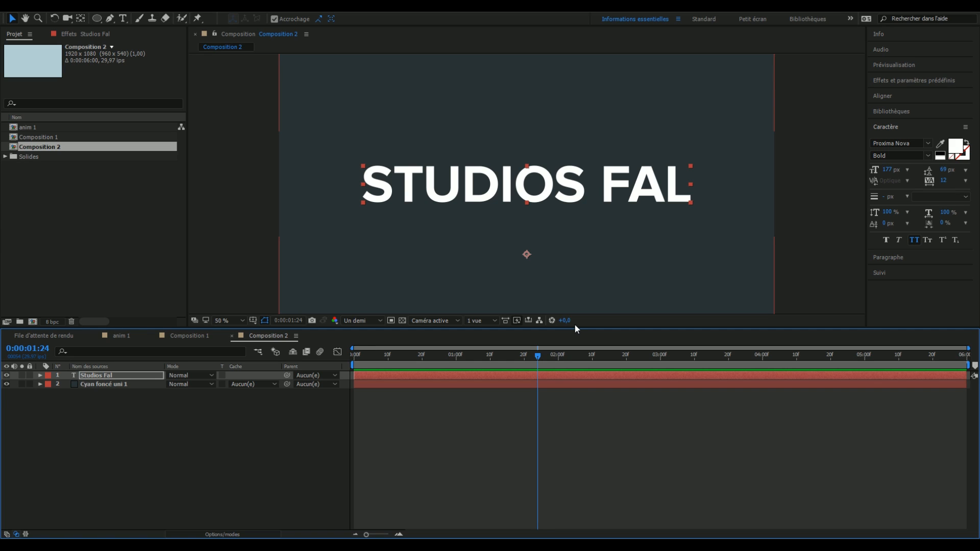
pyautogui.moveTo(575, 360); pyautogui.dragTo(454, 362)
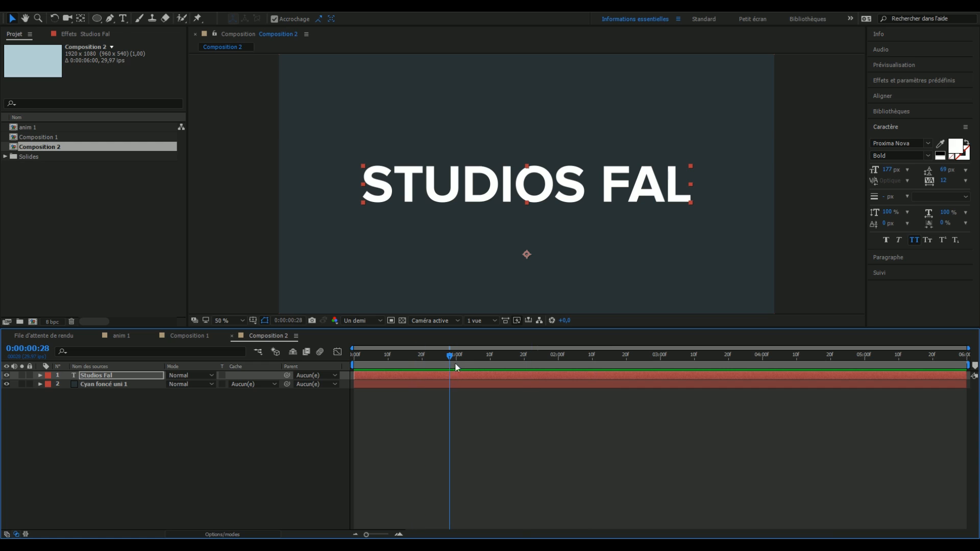
pyautogui.click(595, 236)
pyautogui.click(832, 198)
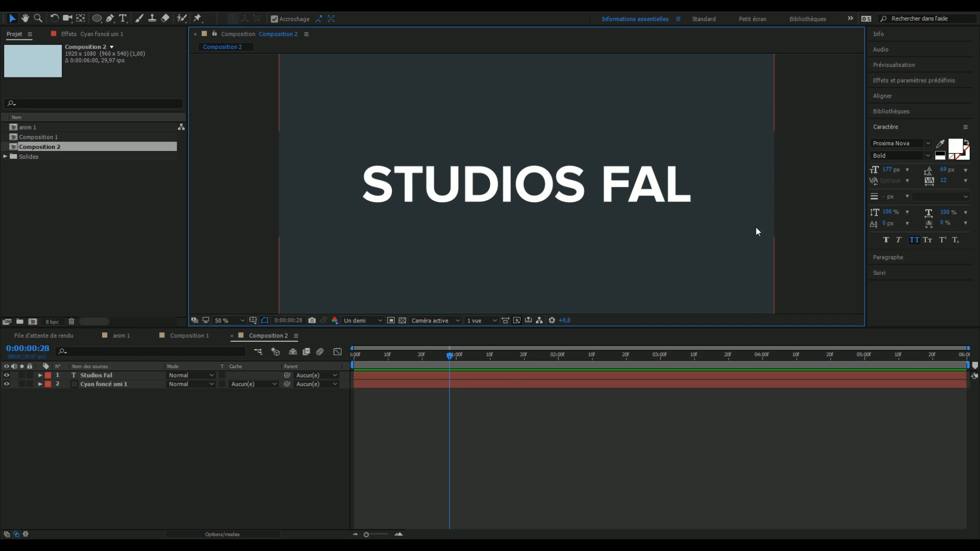
pyautogui.moveTo(397, 355); pyautogui.dragTo(327, 377)
# Convert the Studios Fal text layer into a shape layer of its letter outlines.
pyautogui.click(106, 376)
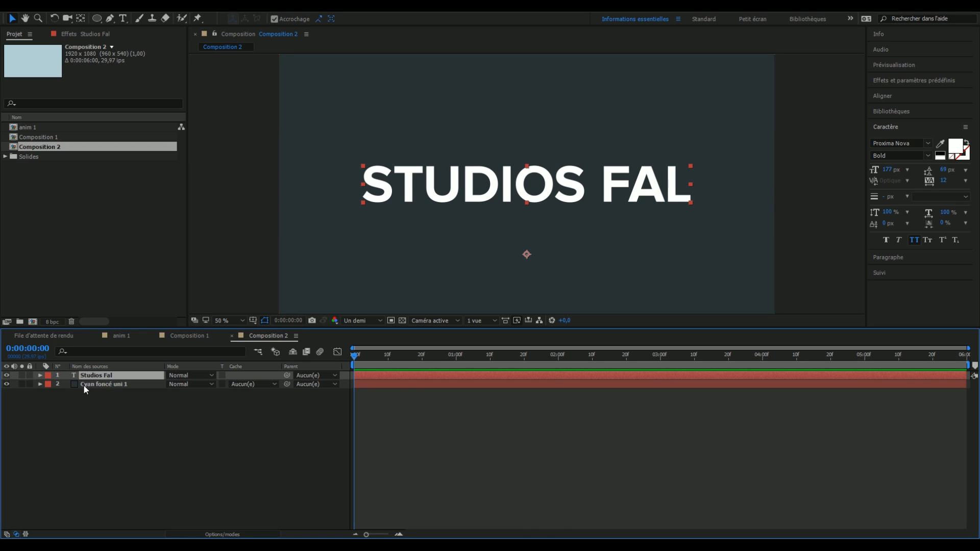
pyautogui.moveTo(362, 357); pyautogui.dragTo(228, 452)
pyautogui.moveTo(361, 353); pyautogui.dragTo(463, 357)
pyautogui.moveTo(258, 401); pyautogui.dragTo(375, 388)
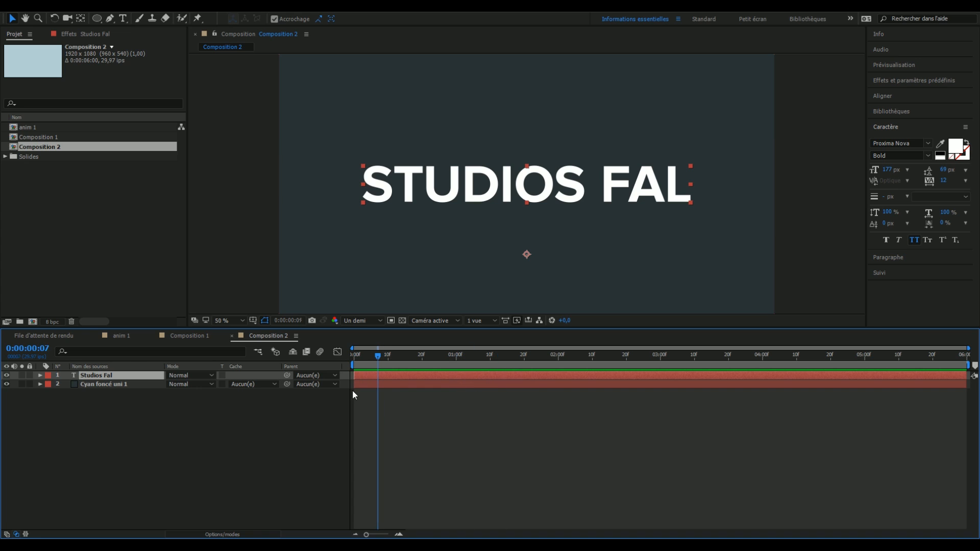
pyautogui.rightClick(108, 381)
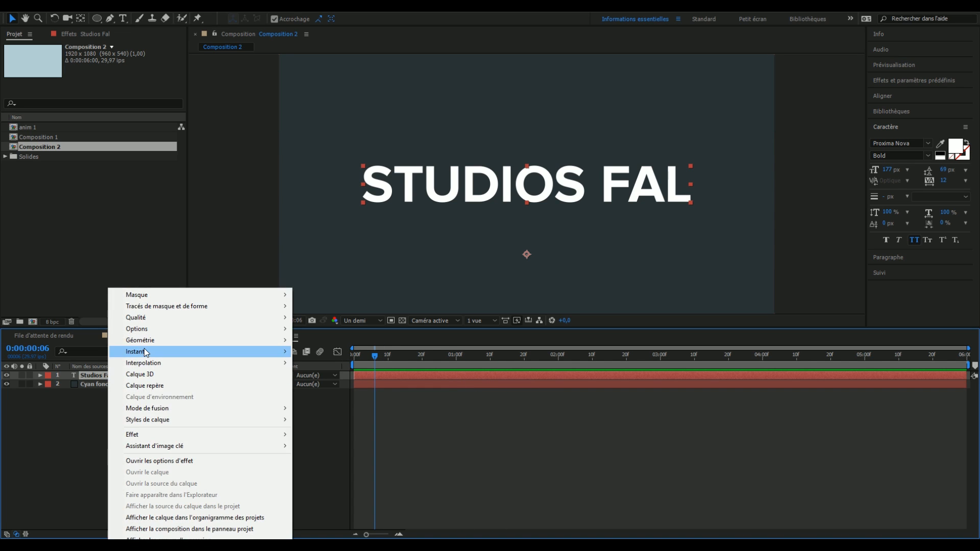
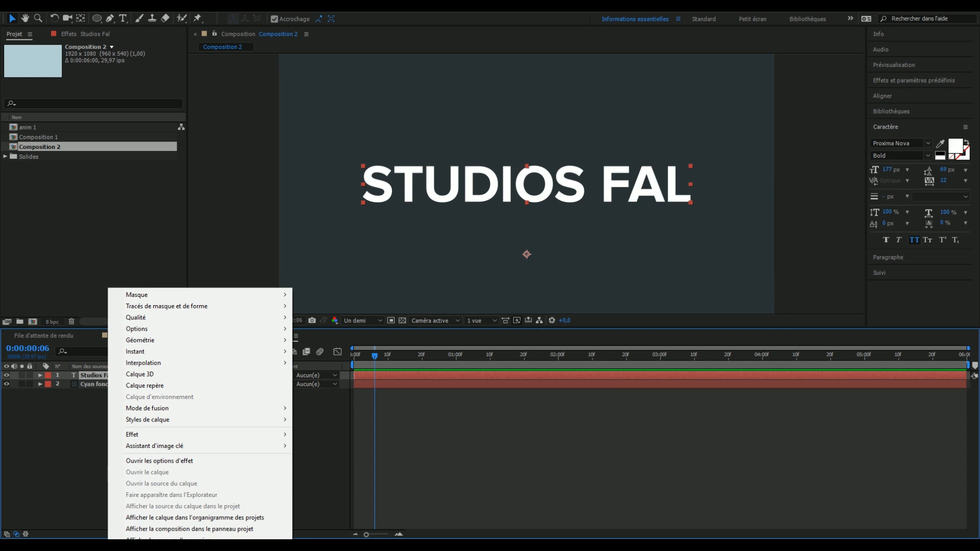
pyautogui.click(178, 548)
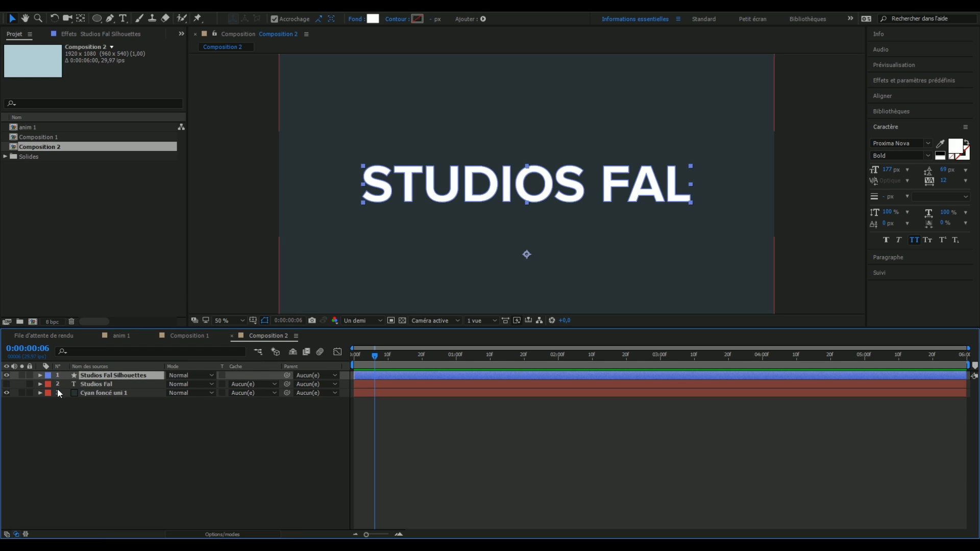
# Expand the contents of the Studios Fal Silhouettes layer into its letter groups and select the group for the letter t.
pyautogui.click(97, 393)
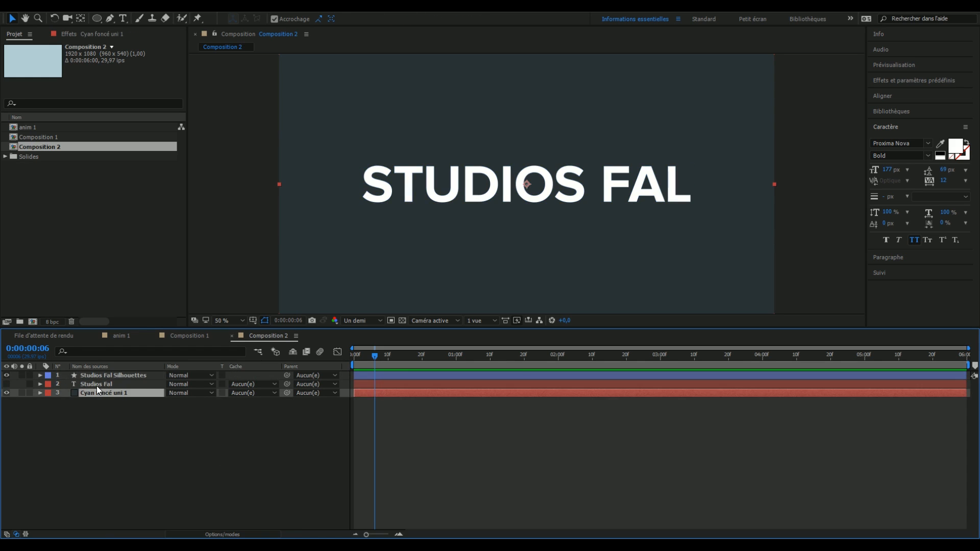
pyautogui.click(83, 385)
pyautogui.click(89, 376)
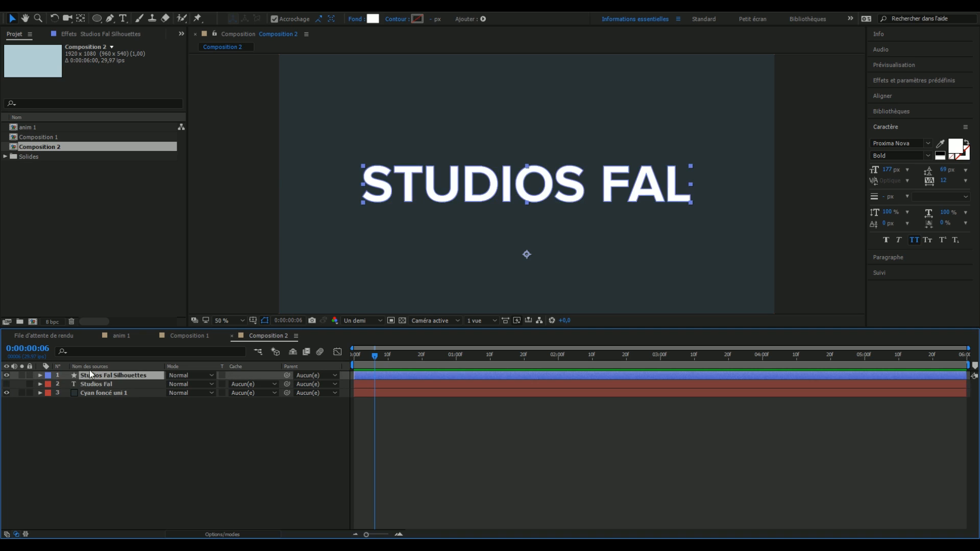
pyautogui.click(40, 376)
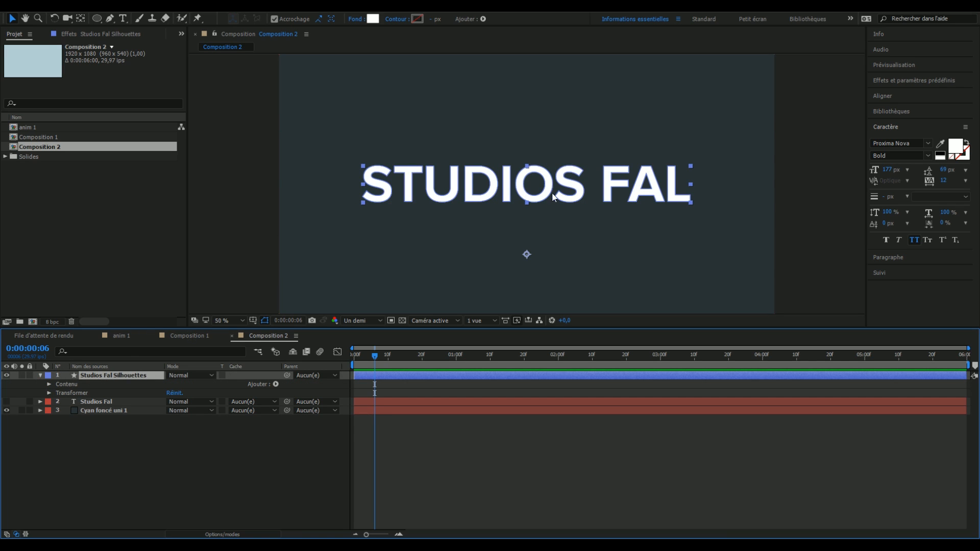
pyautogui.scroll(1, 452, 148)
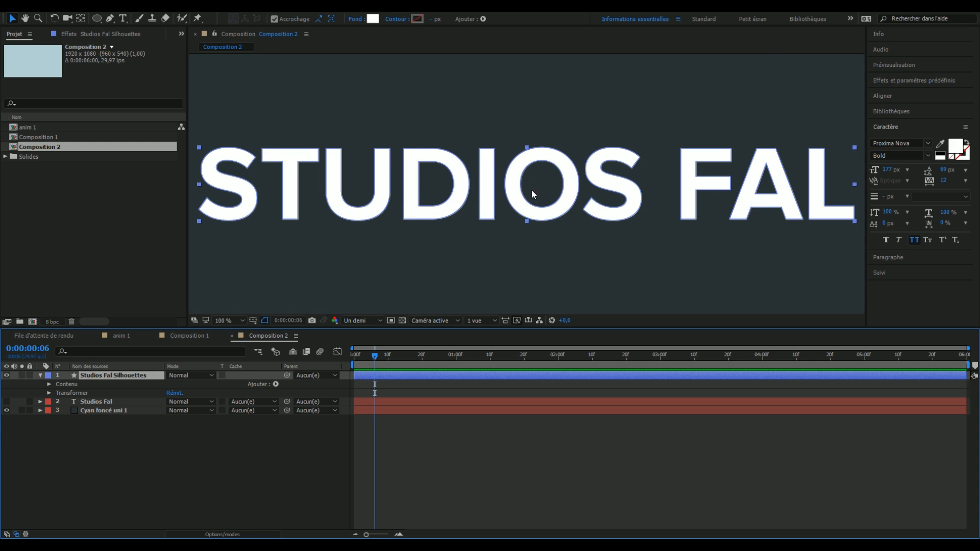
pyautogui.click(50, 384)
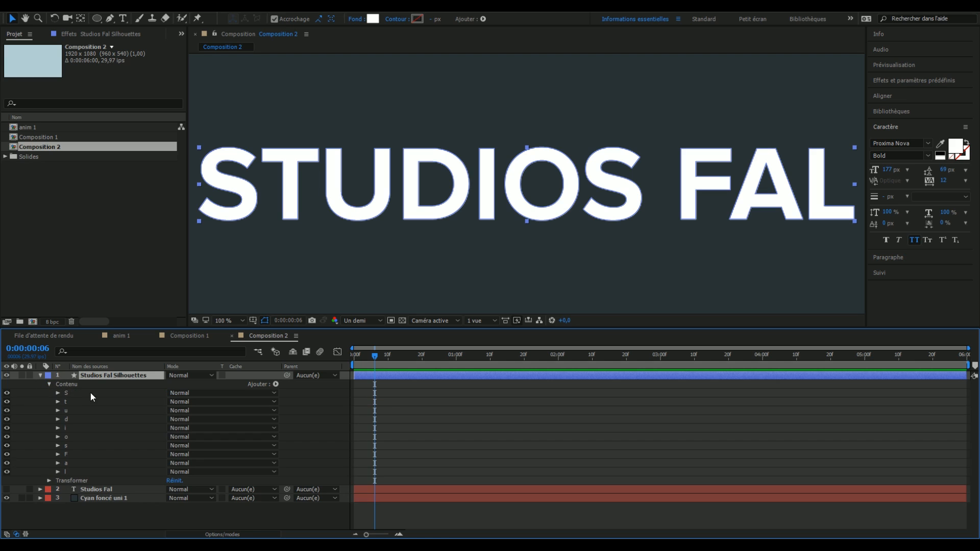
pyautogui.click(76, 402)
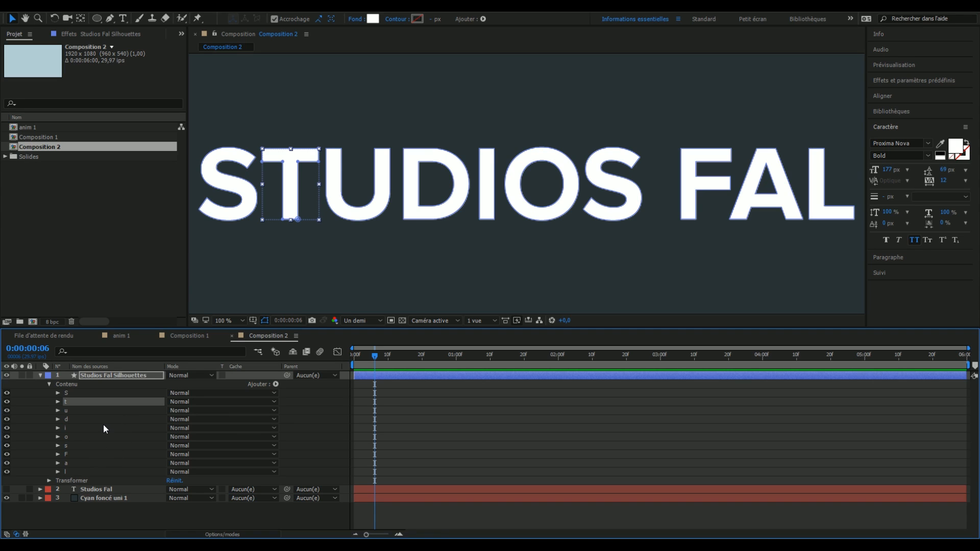
# Add a Raccorder les tracés (Trim Paths) operation covering all letters of the Studios Fal Silhouettes layer and expand its properties.
pyautogui.click(286, 387)
pyautogui.click(277, 386)
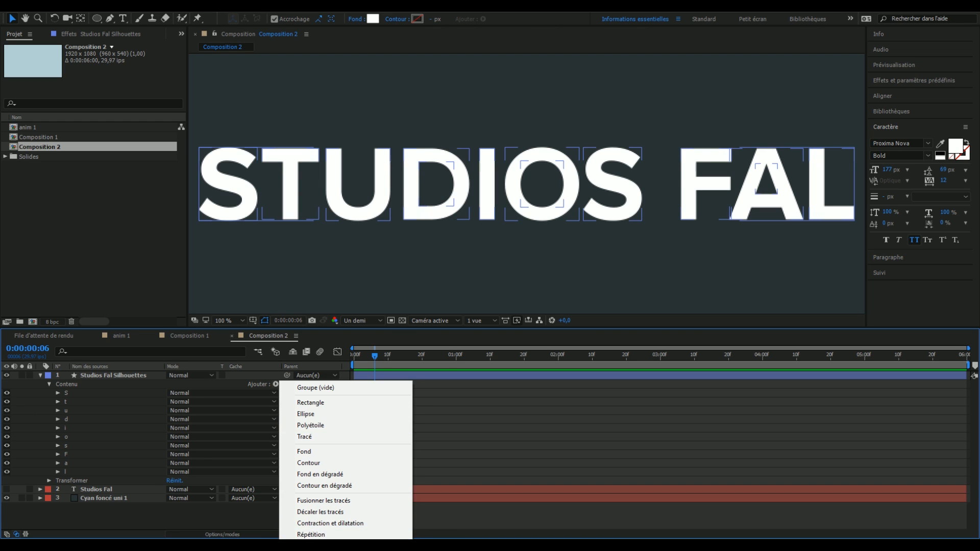
pyautogui.click(327, 550)
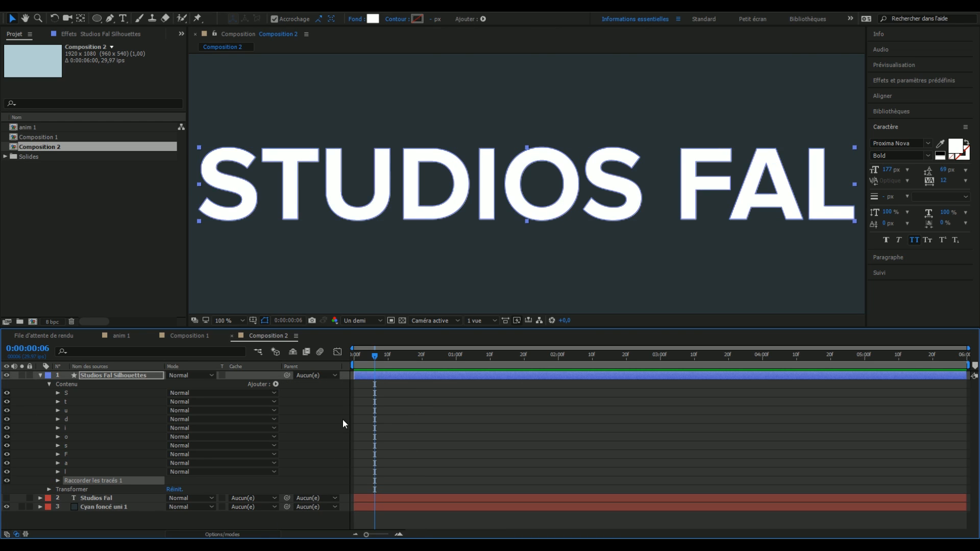
pyautogui.click(59, 480)
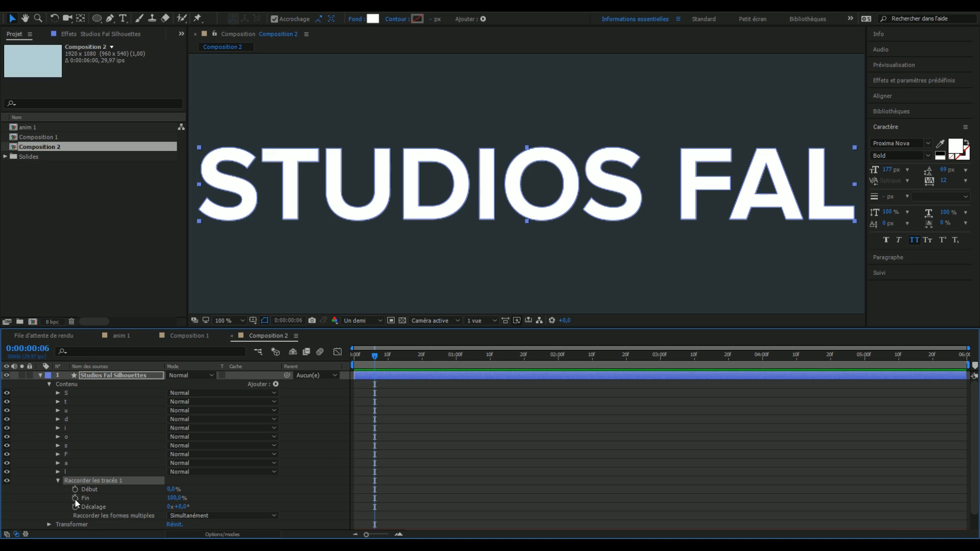
# Animate the trim operation's Fin value from 0% at 0:00:00:00 to 100% at about 0:00:01:27.
pyautogui.click(75, 498)
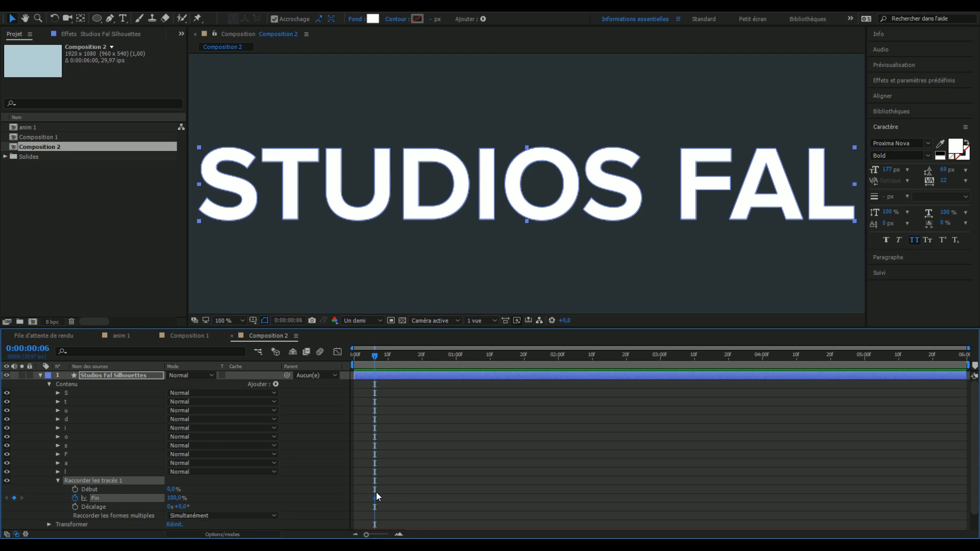
pyautogui.moveTo(376, 498); pyautogui.dragTo(548, 499)
pyautogui.press('Home')
pyautogui.moveTo(179, 502); pyautogui.dragTo(112, 496)
# Try the Individuellement option for trimming multiple shapes, preview the letters drawing on, and restore Simultanément.
pyautogui.click(196, 516)
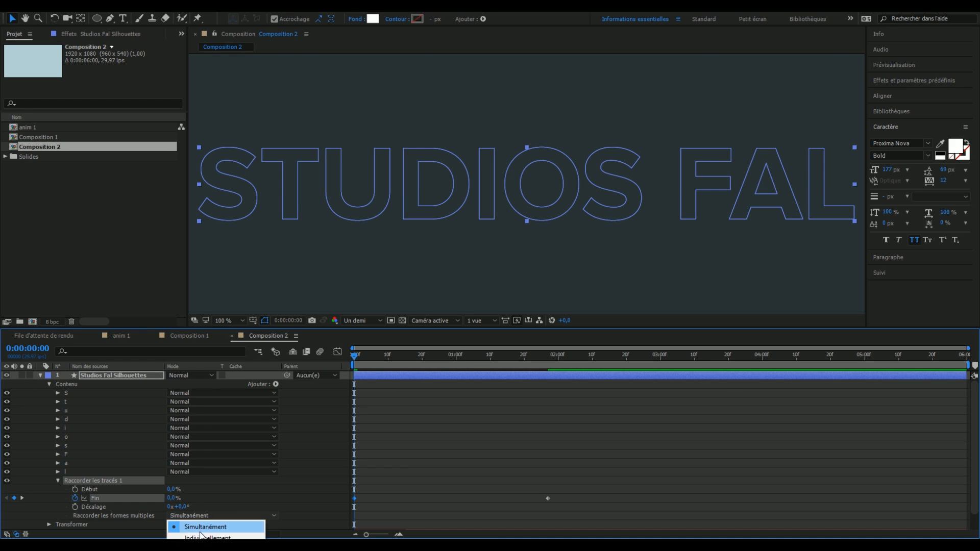
pyautogui.click(202, 538)
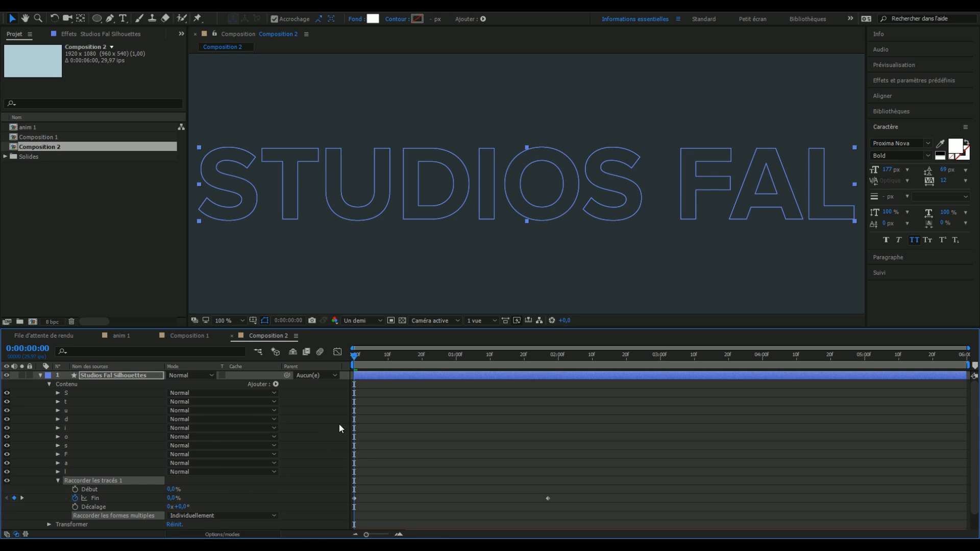
pyautogui.press('space')
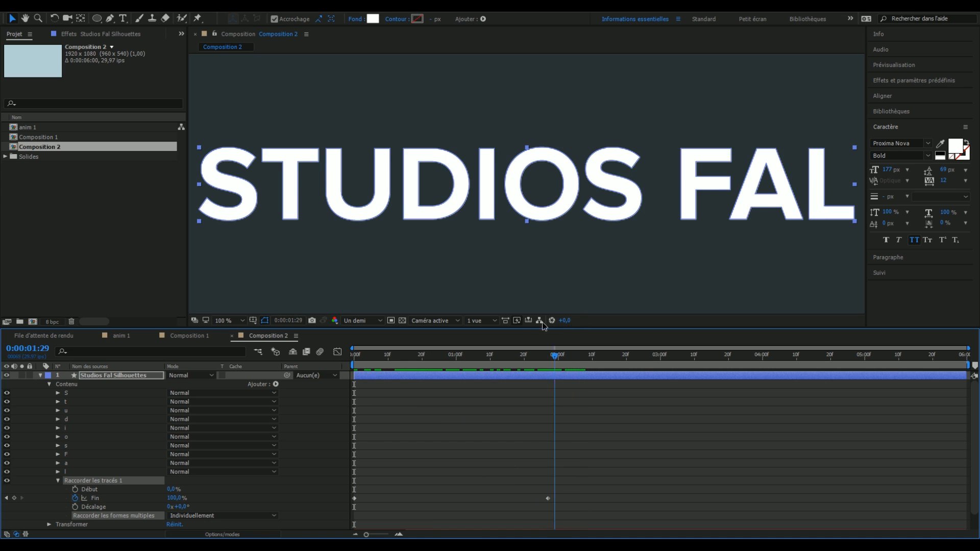
pyautogui.press('space')
pyautogui.press('space')
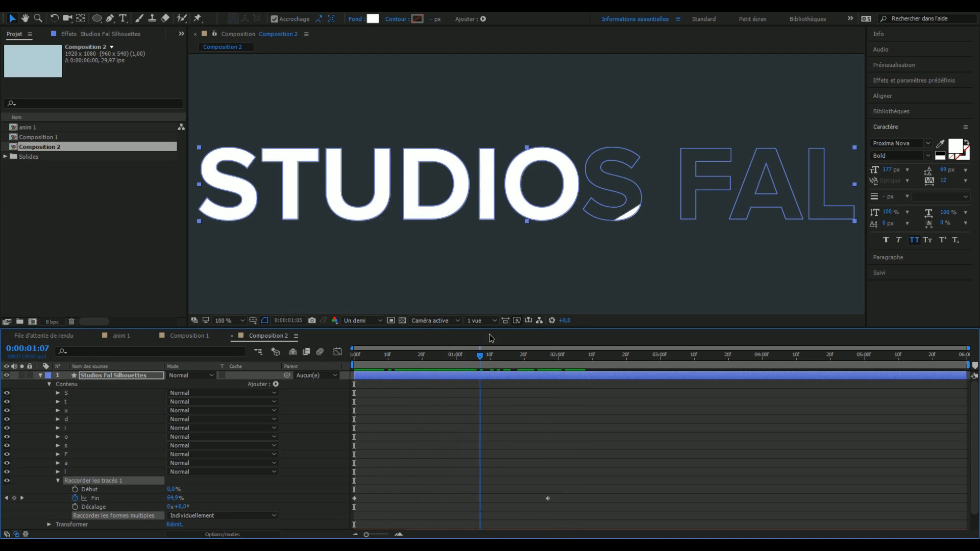
pyautogui.click(240, 516)
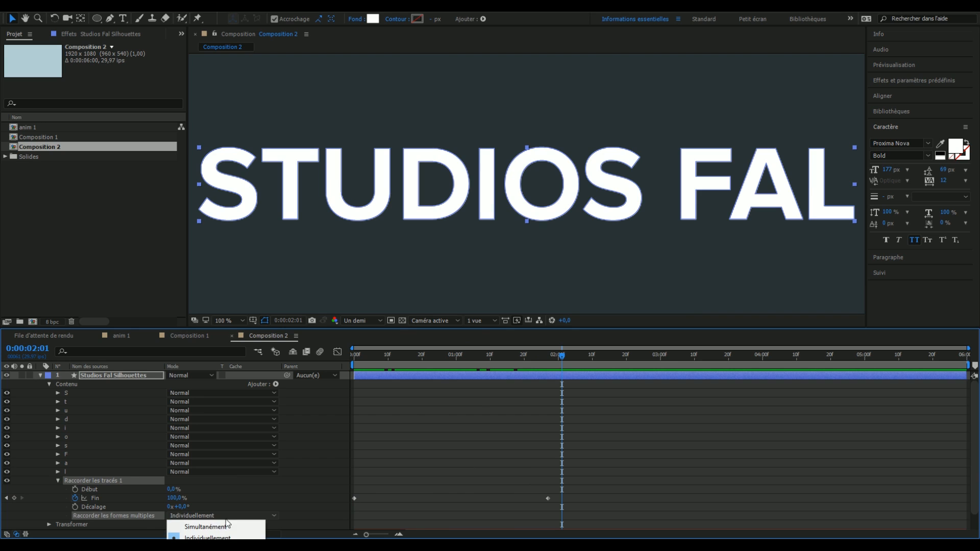
pyautogui.click(198, 527)
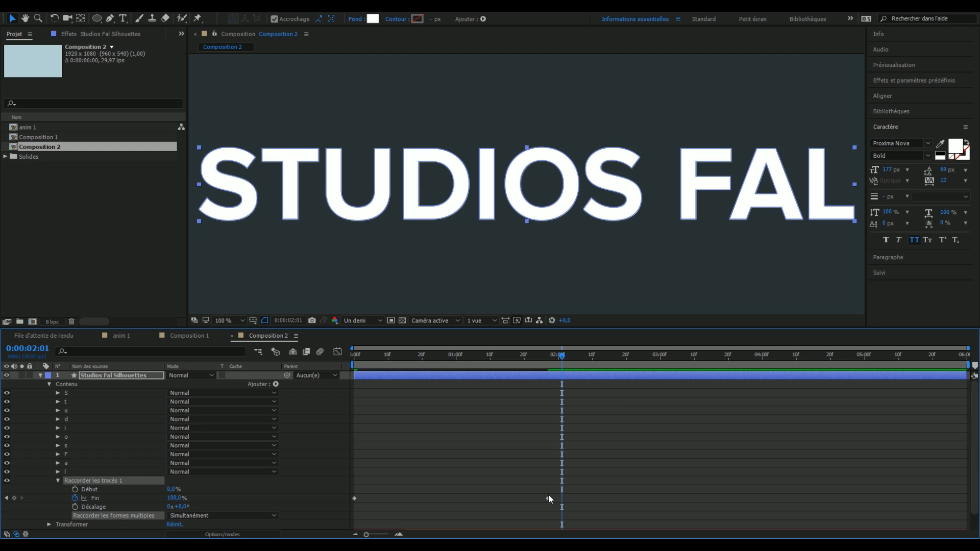
# Move the last Fin keyframe to 0:00:02:01 and lengthen its ease in the speed graph for a gradual slowdown.
pyautogui.moveTo(548, 498); pyautogui.dragTo(562, 498)
pyautogui.rightClick(561, 498)
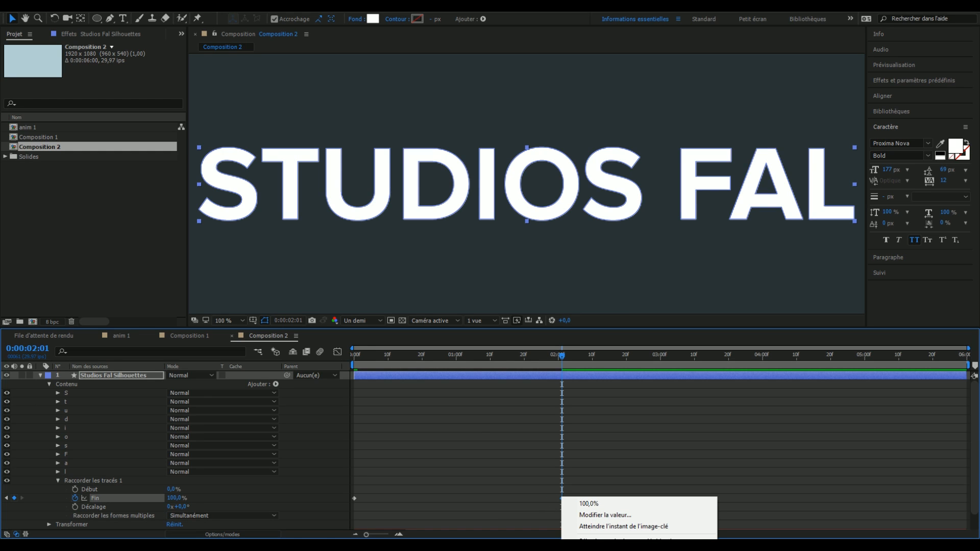
pyautogui.press('Escape')
pyautogui.click(337, 351)
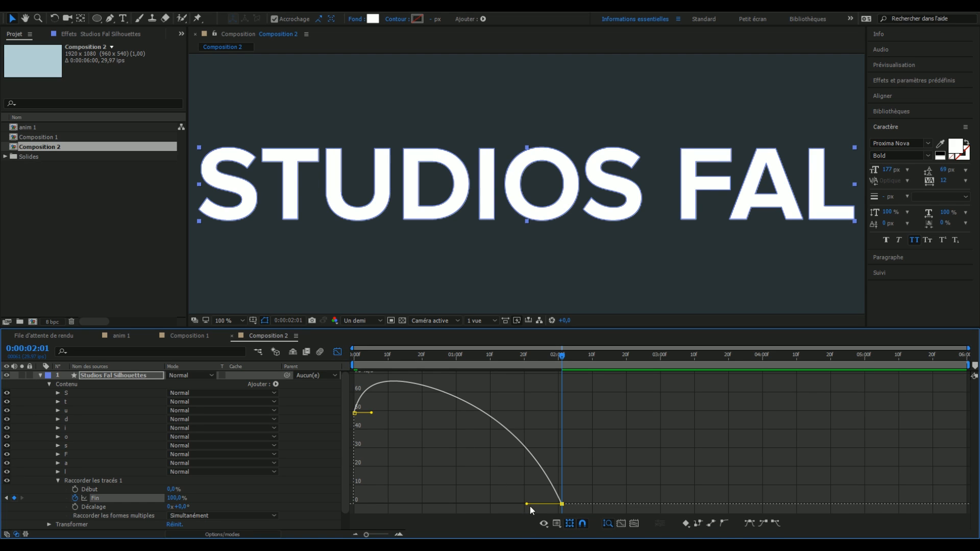
pyautogui.moveTo(529, 505); pyautogui.dragTo(476, 505)
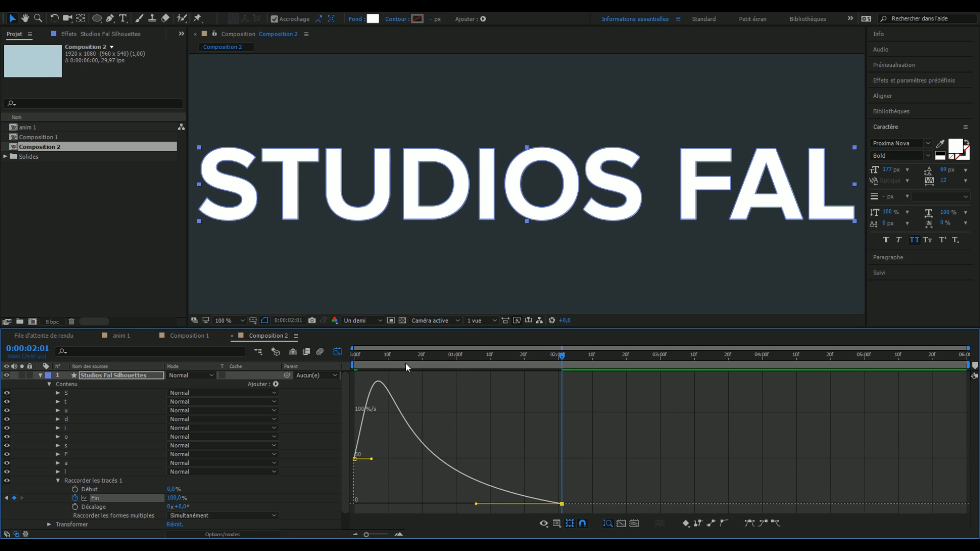
pyautogui.moveTo(394, 358); pyautogui.dragTo(284, 359)
pyautogui.press('space')
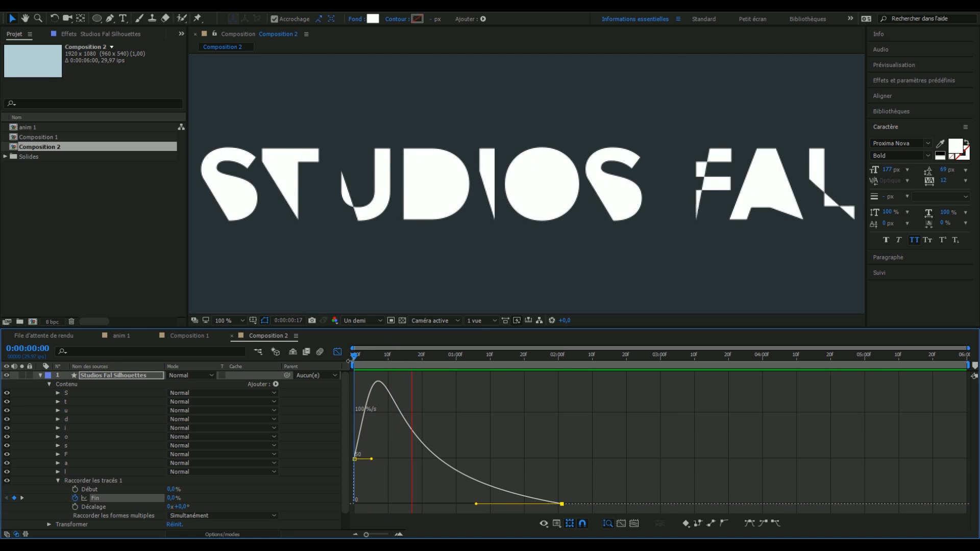
pyautogui.press('space')
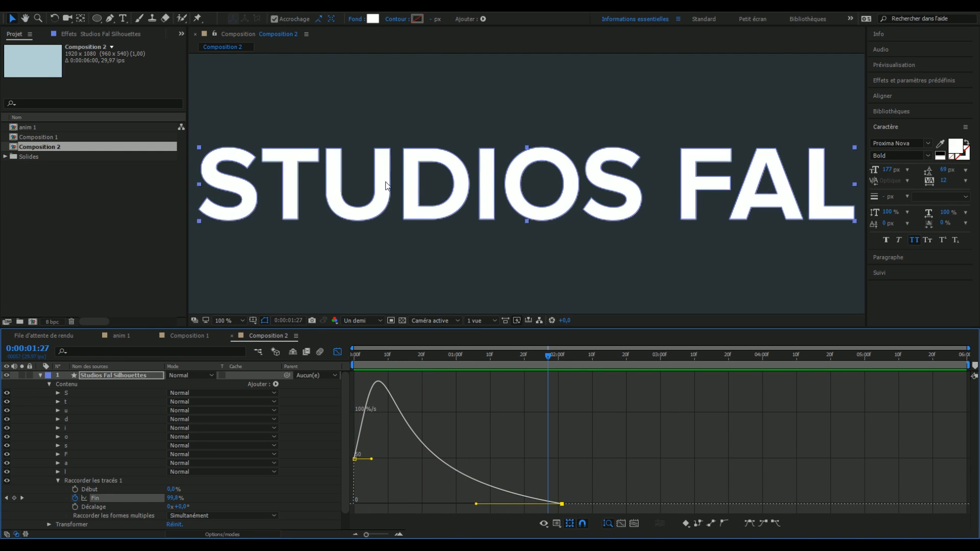
# Duplicate the Studios Fal Silhouettes layer and delay the copy by about two frames in the timeline.
pyautogui.press(',')
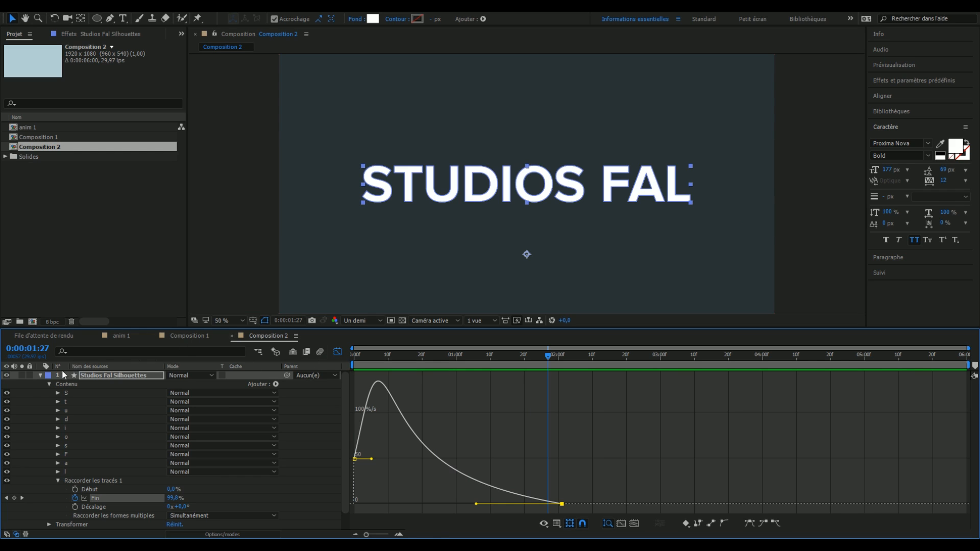
pyautogui.click(40, 374)
pyautogui.click(96, 376)
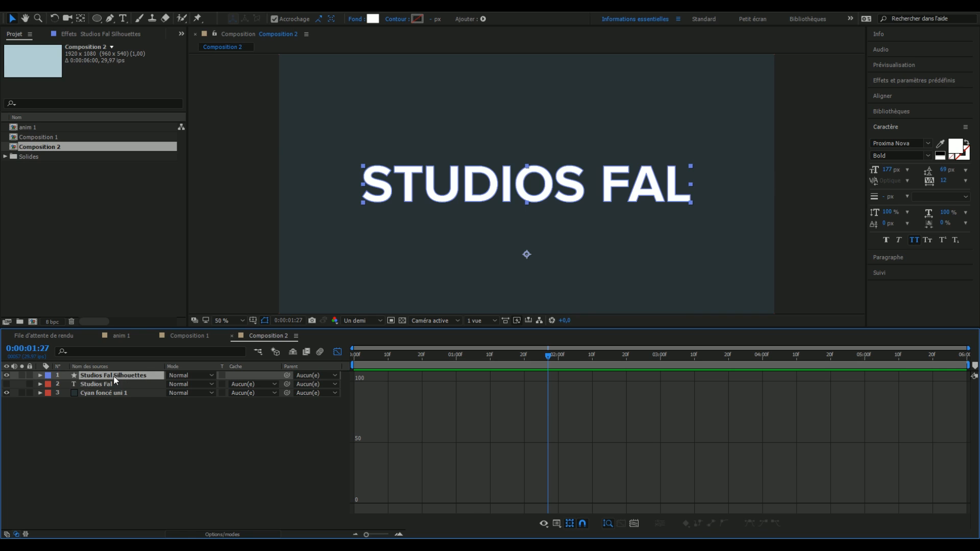
pyautogui.hotkey('ctrl', 'd')
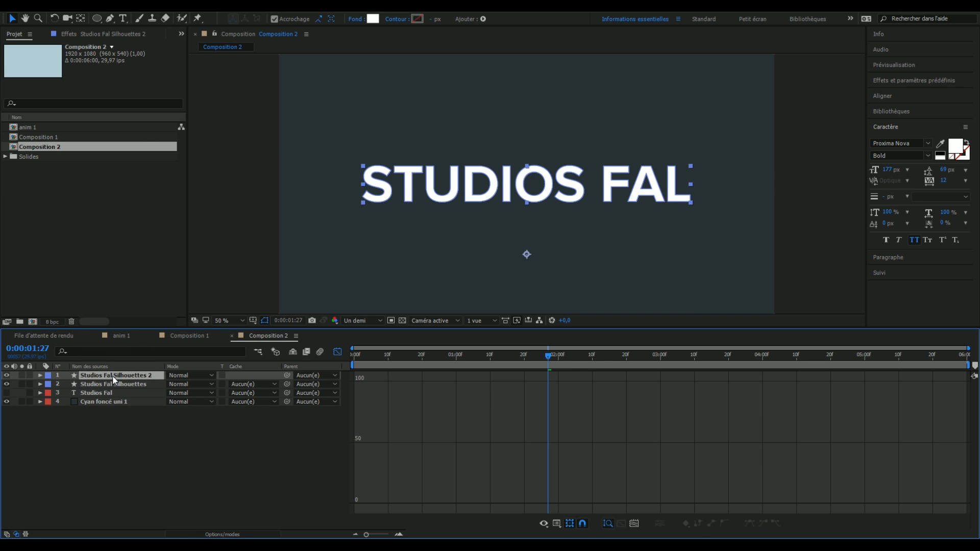
pyautogui.click(336, 353)
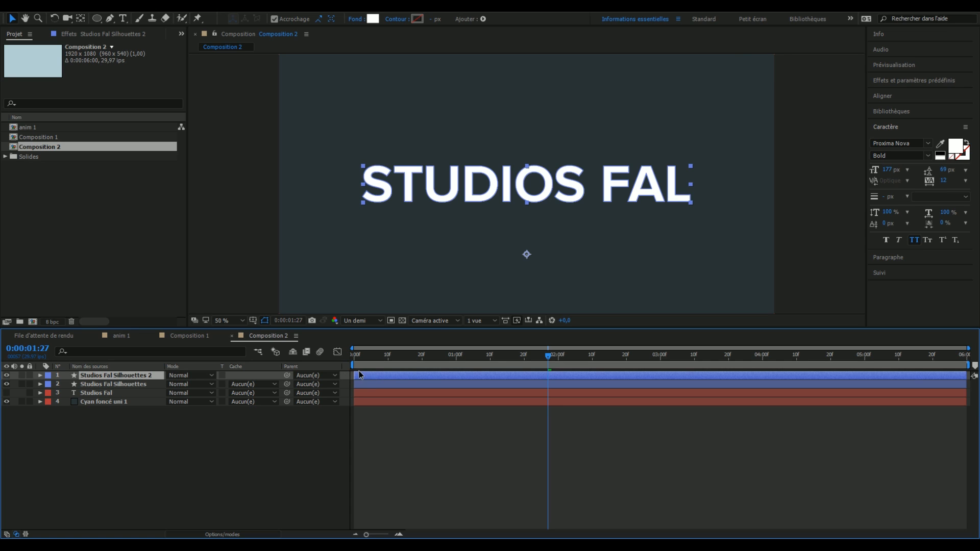
pyautogui.moveTo(364, 379); pyautogui.dragTo(327, 367)
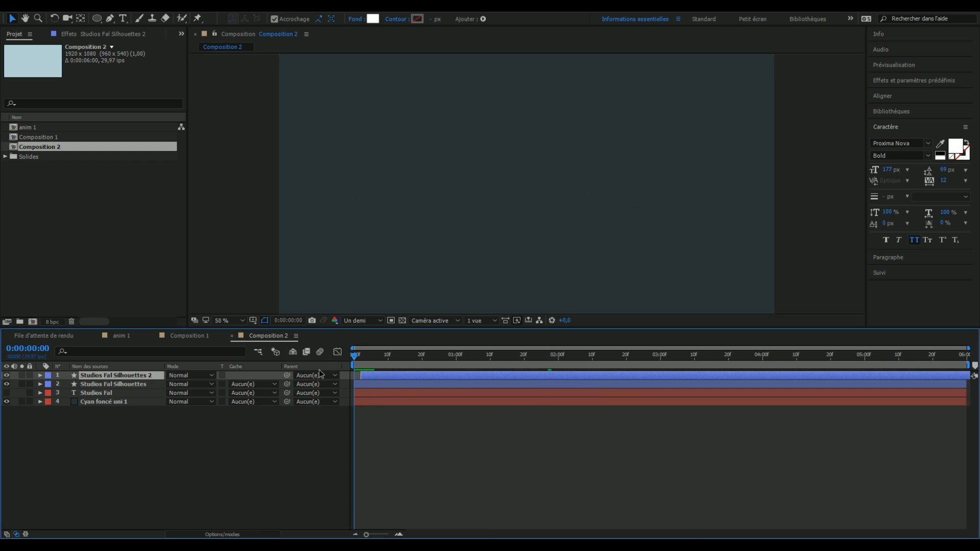
# Change the fill of the Studios Fal Silhouettes 2 layer to a bright, saturated blue.
pyautogui.click(126, 386)
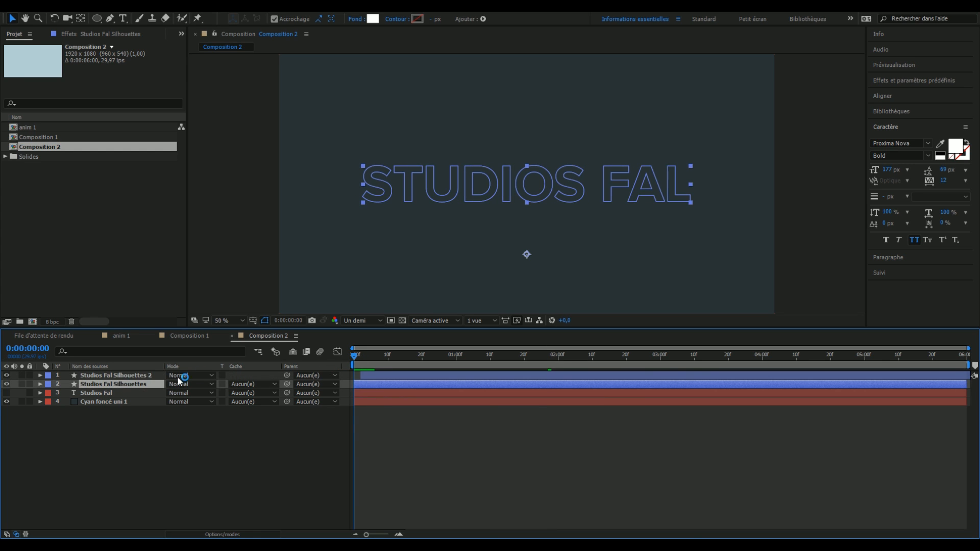
pyautogui.click(148, 376)
pyautogui.click(385, 355)
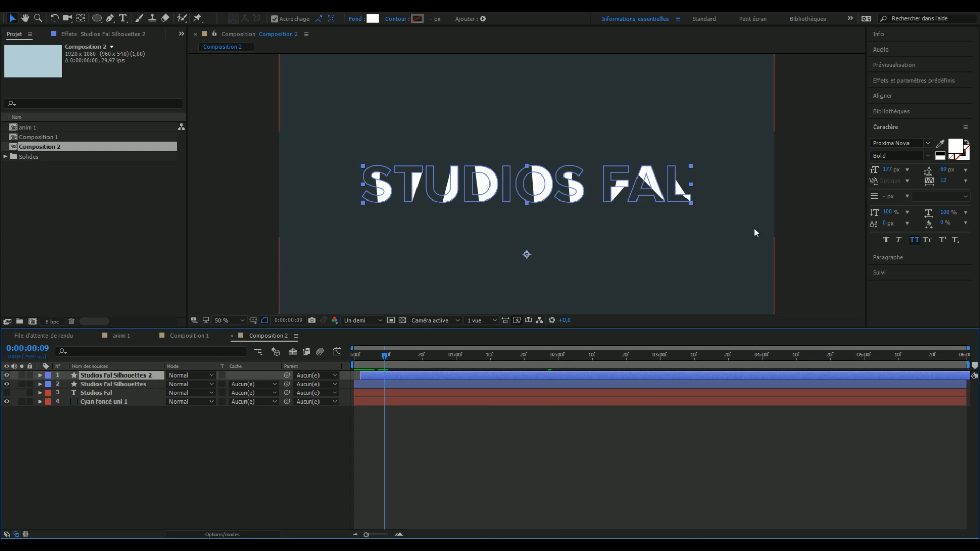
pyautogui.click(373, 19)
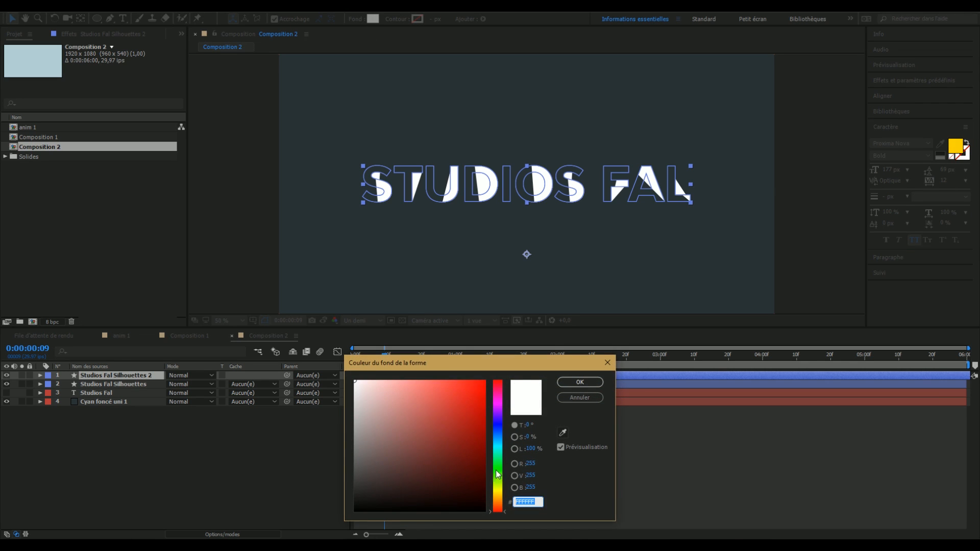
pyautogui.click(499, 491)
pyautogui.click(485, 386)
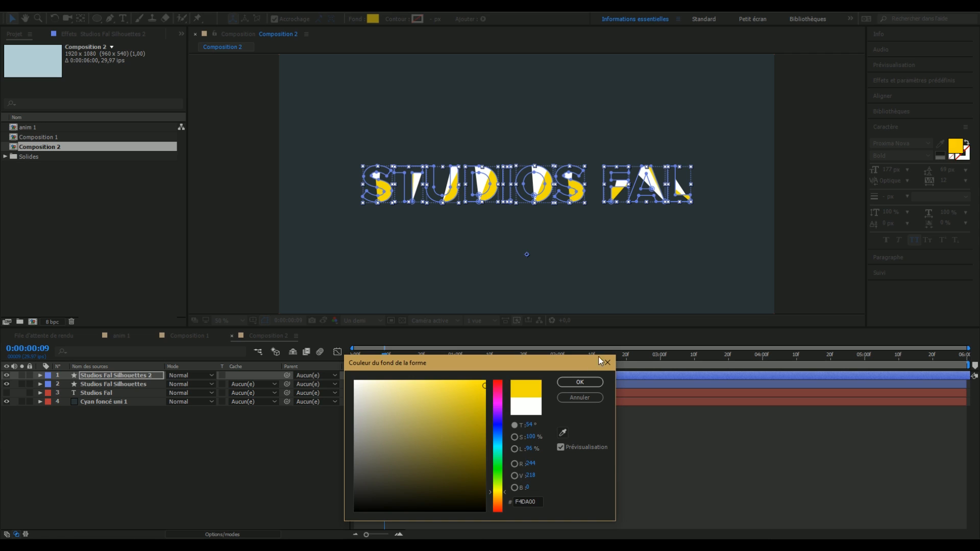
pyautogui.click(495, 450)
pyautogui.click(495, 440)
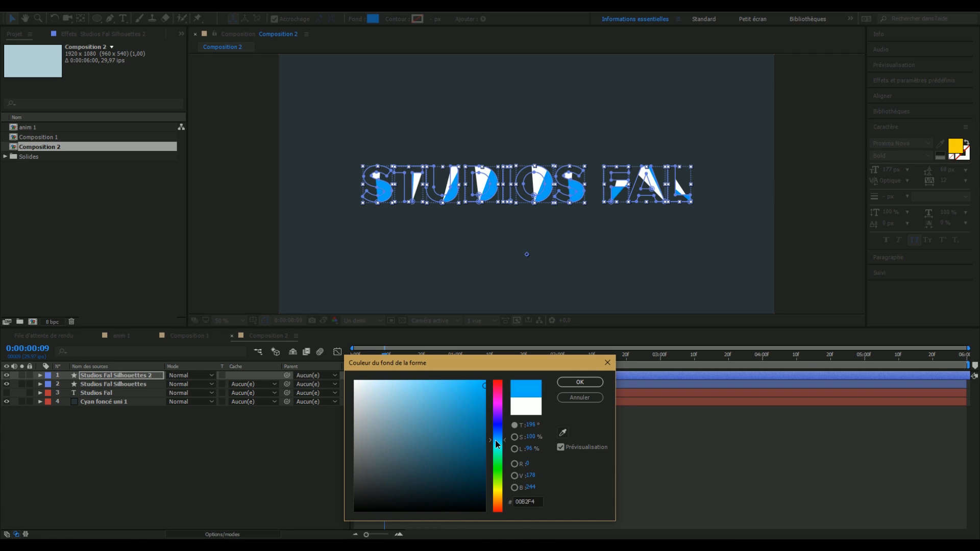
pyautogui.click(579, 382)
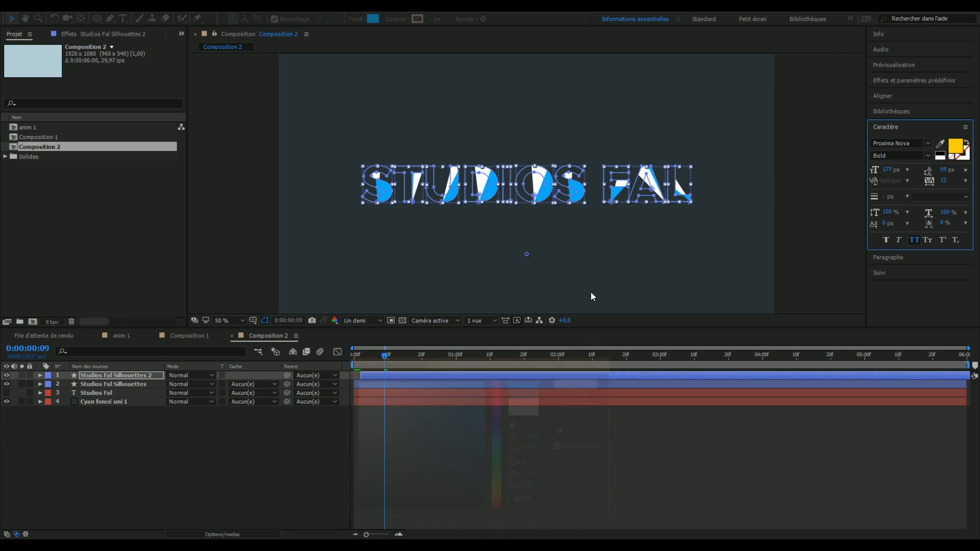
pyautogui.click(408, 429)
# At 0:00:00:27, nudge the white Studios Fal Silhouettes layer slightly down and to the left behind the blue letters.
pyautogui.moveTo(360, 354); pyautogui.dragTo(446, 352)
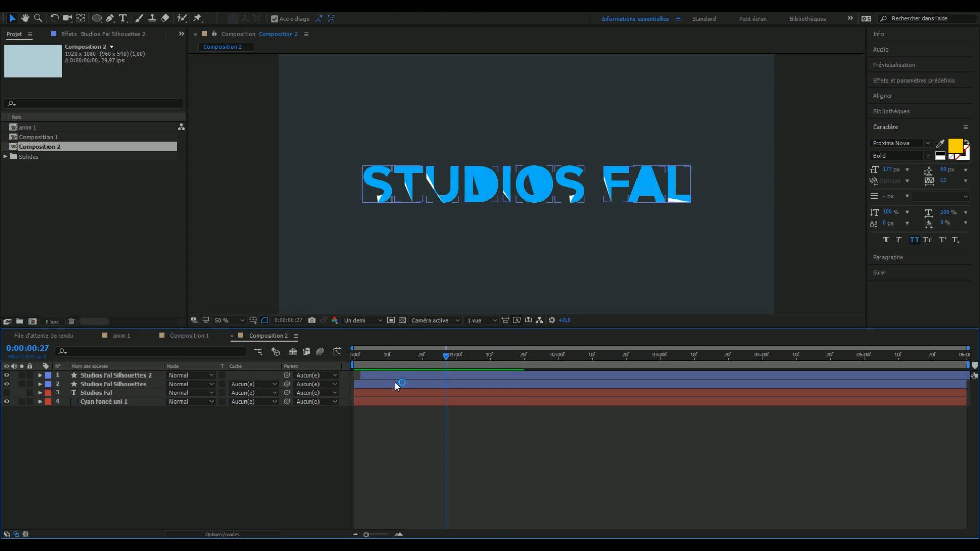
pyautogui.click(394, 384)
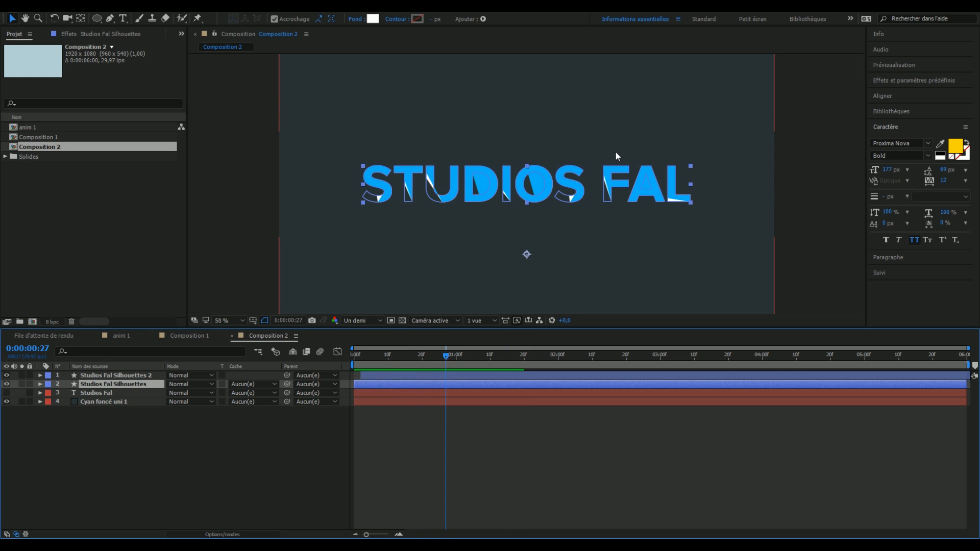
pyautogui.press('Left')
pyautogui.press('Left')
pyautogui.press('Left')
pyautogui.press('Left')
pyautogui.press('Left')
pyautogui.press('Left')
pyautogui.press('Down')
pyautogui.press('Down')
pyautogui.press('Down')
pyautogui.press('Down')
pyautogui.press('Down')
pyautogui.press('Down')
pyautogui.press('Left')
pyautogui.press('Right')
pyautogui.press('Right')
pyautogui.press('Right')
pyautogui.press('Up')
pyautogui.press('Down')
pyautogui.press('Left')
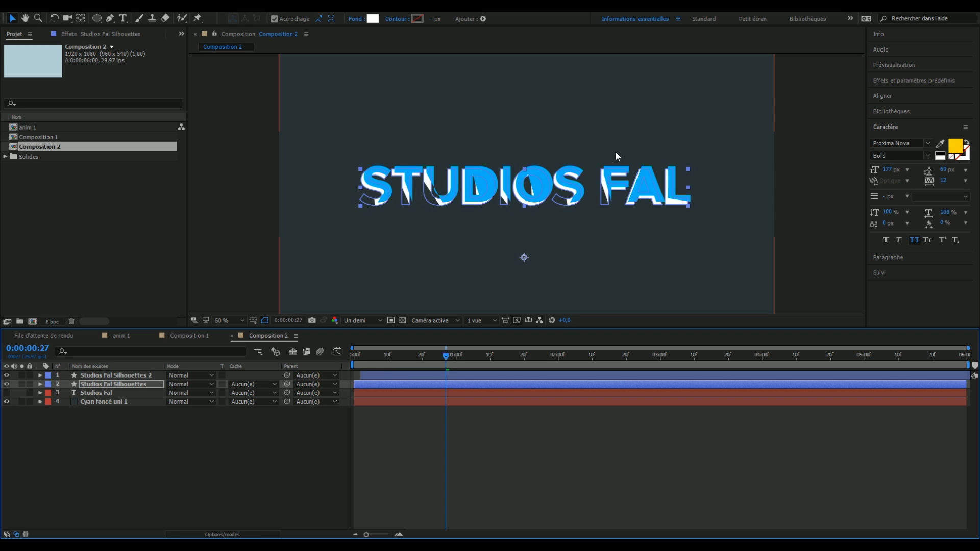
# Preview the two-colour animation and reduce the white layer's offset by nudging it slightly up and to the right.
pyautogui.click(422, 355)
pyautogui.moveTo(406, 357); pyautogui.dragTo(364, 363)
pyautogui.click(409, 424)
pyautogui.press('space')
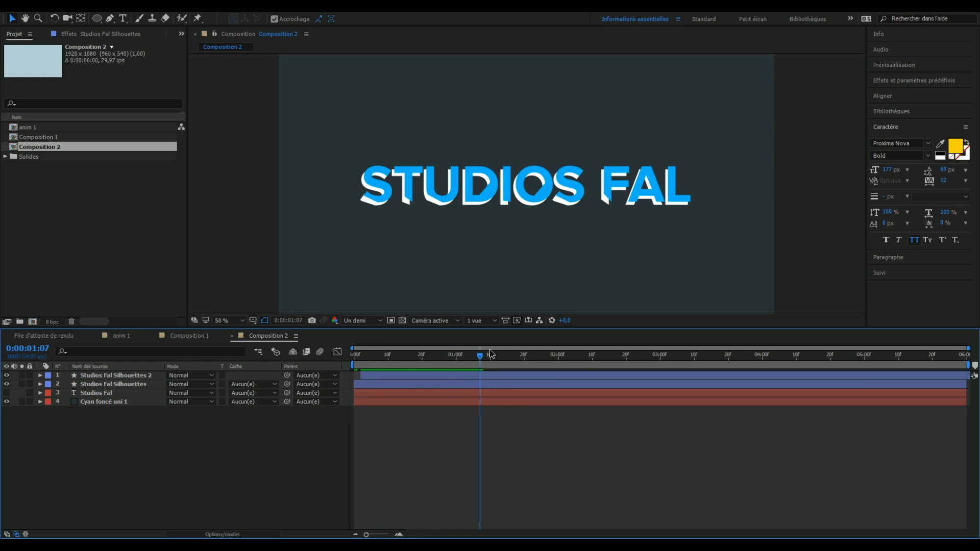
pyautogui.moveTo(543, 350); pyautogui.dragTo(358, 345)
pyautogui.press('space')
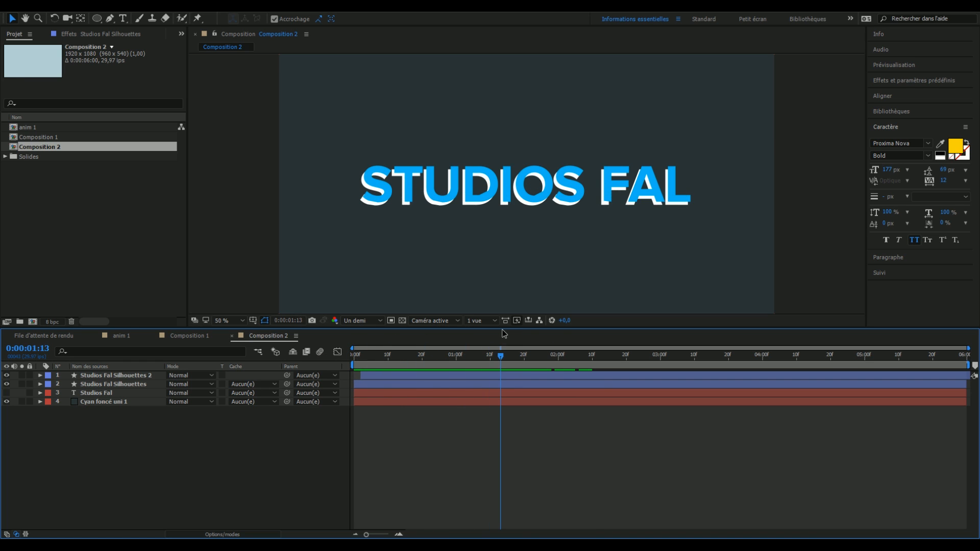
pyautogui.click(425, 382)
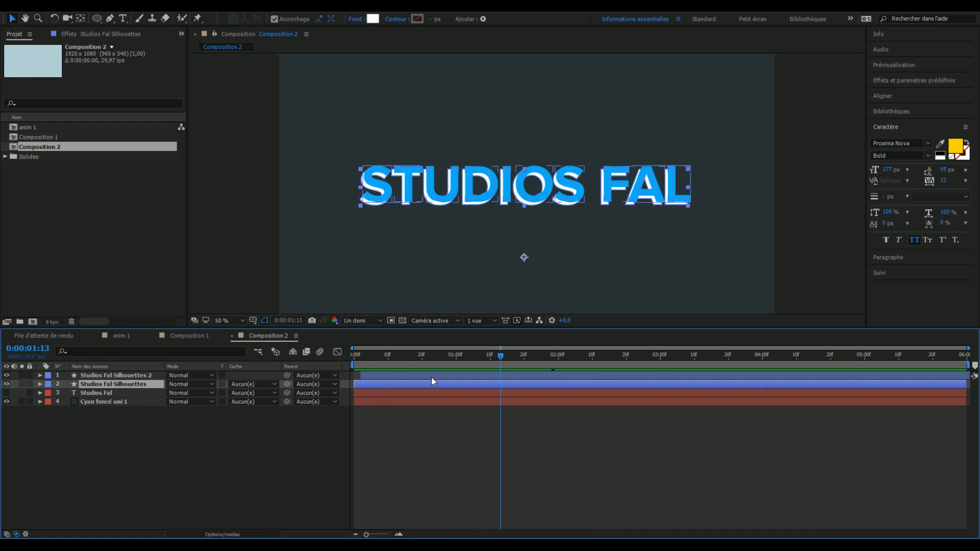
pyautogui.press('Return')
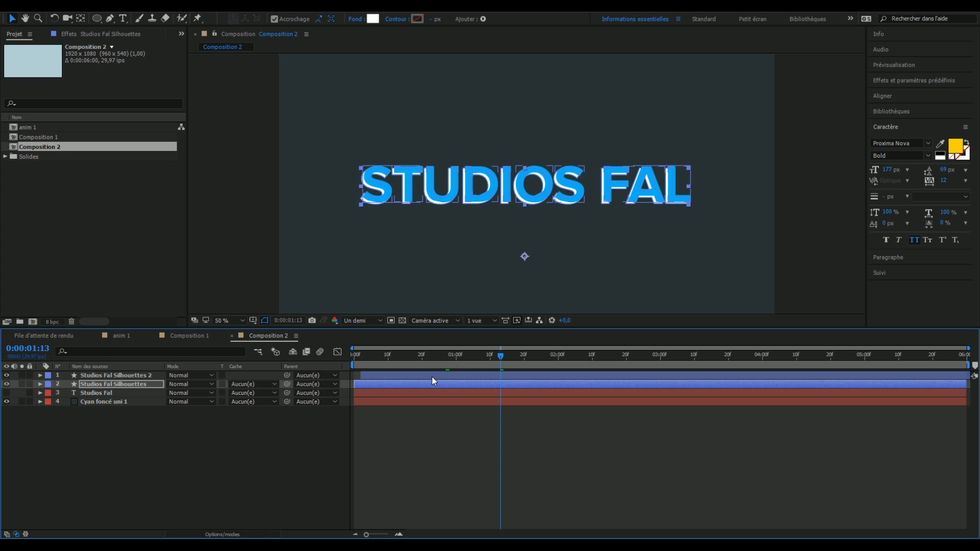
# Duplicate the blue Studios Fal Silhouettes 2 layer.
pyautogui.click(383, 375)
pyautogui.press('.')
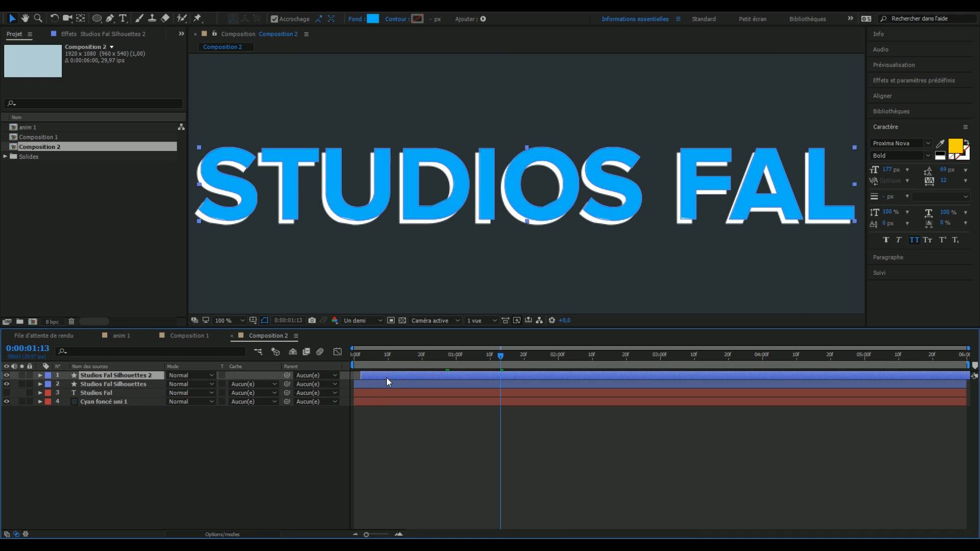
pyautogui.hotkey('ctrl', 'd')
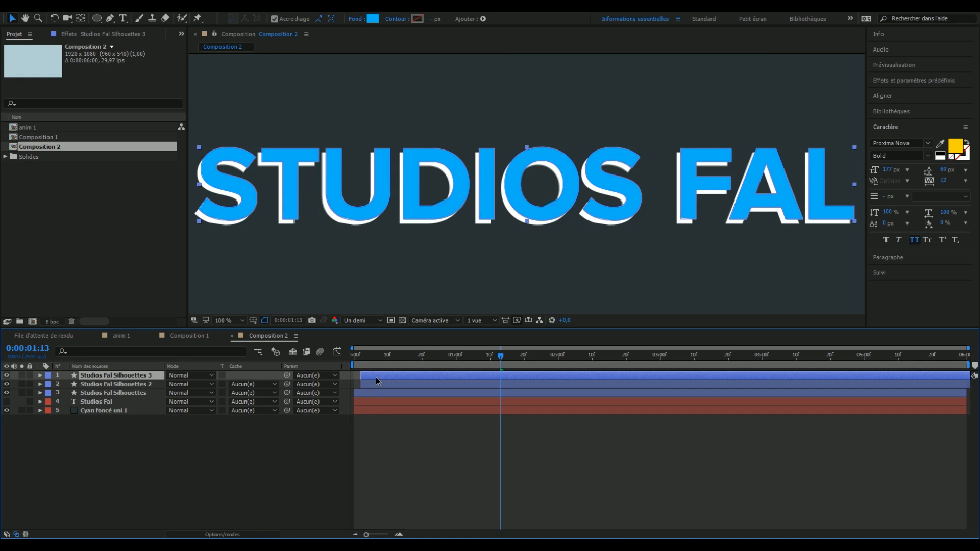
# Shift the Studios Fal Silhouettes 3 layer a few frames later than Silhouettes 2 and check the stagger around 0:00:00:14.
pyautogui.click(369, 363)
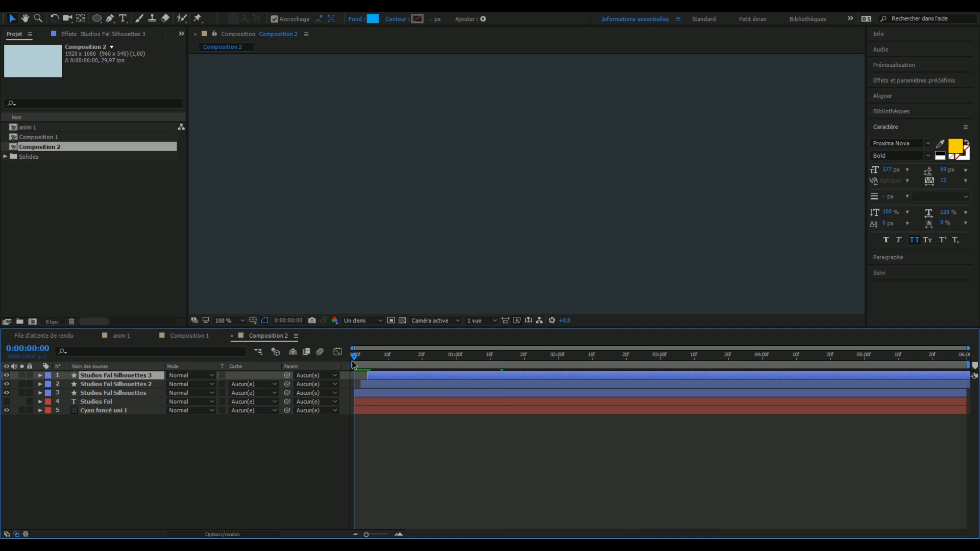
pyautogui.moveTo(371, 366); pyautogui.dragTo(400, 379)
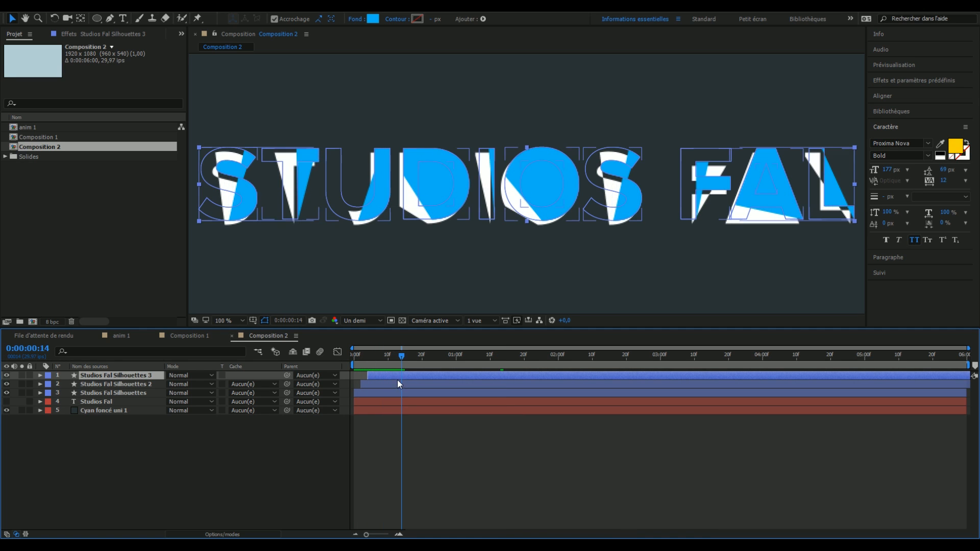
# Try to recolour the Studios Fal Silhouettes 3 layer purple by setting the text character fill to 914AA3.
pyautogui.click(951, 153)
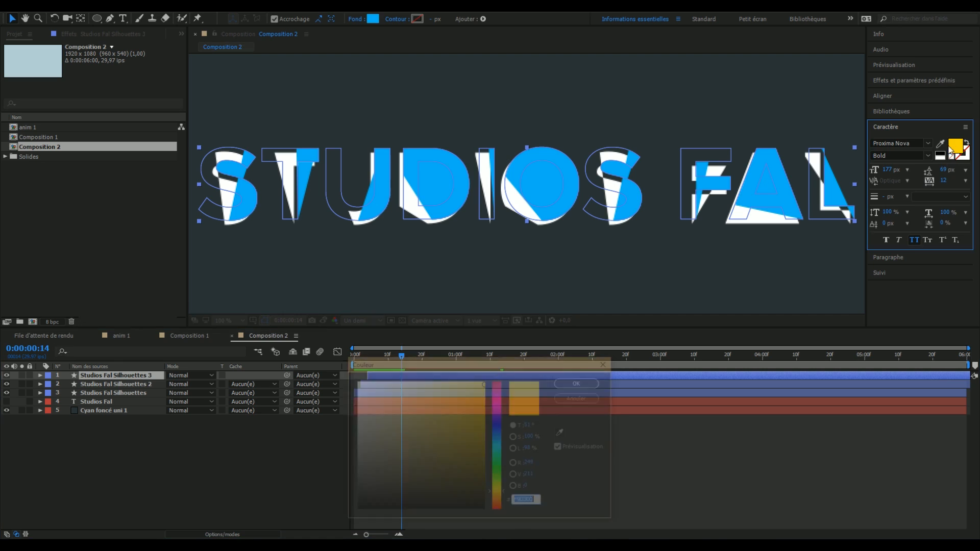
pyautogui.moveTo(497, 436)
pyautogui.mouseDown()
pyautogui.moveTo(499, 411)
pyautogui.moveTo(429, 392)
pyautogui.moveTo(399, 405)
pyautogui.mouseUp()
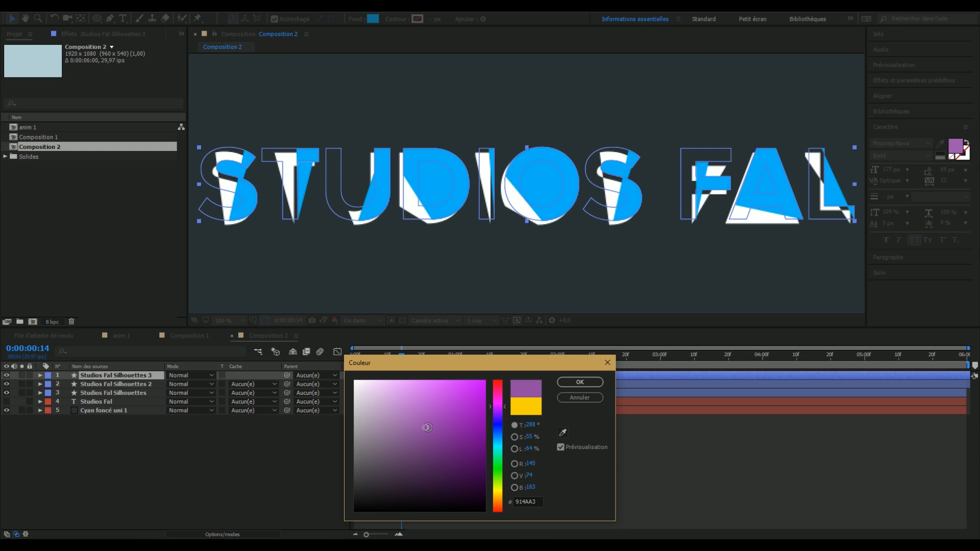
pyautogui.click(580, 383)
pyautogui.click(389, 359)
pyautogui.click(389, 359)
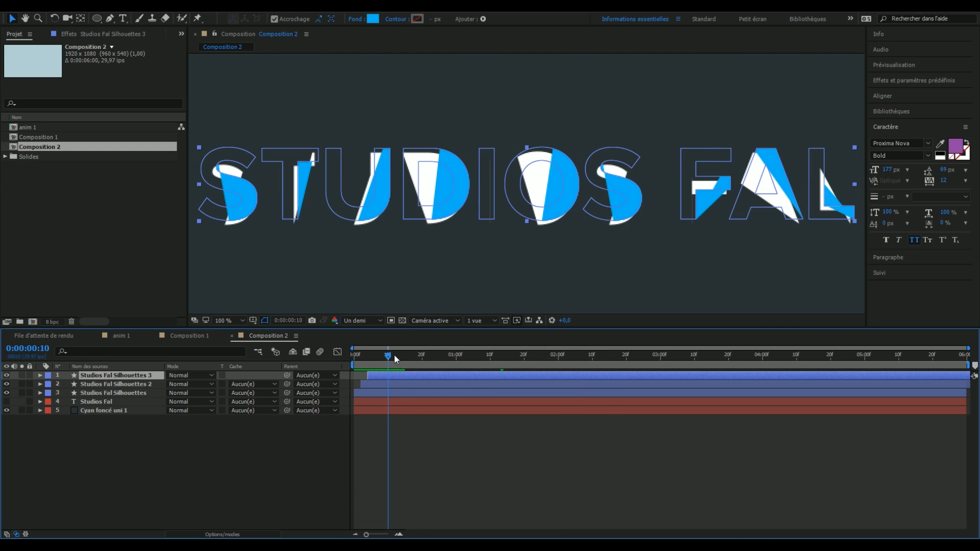
# Set the shape fill of the Studios Fal Silhouettes 3 layer to purple 9E4AC5 and deselect the layer.
pyautogui.click(371, 19)
pyautogui.moveTo(500, 436); pyautogui.dragTo(443, 411)
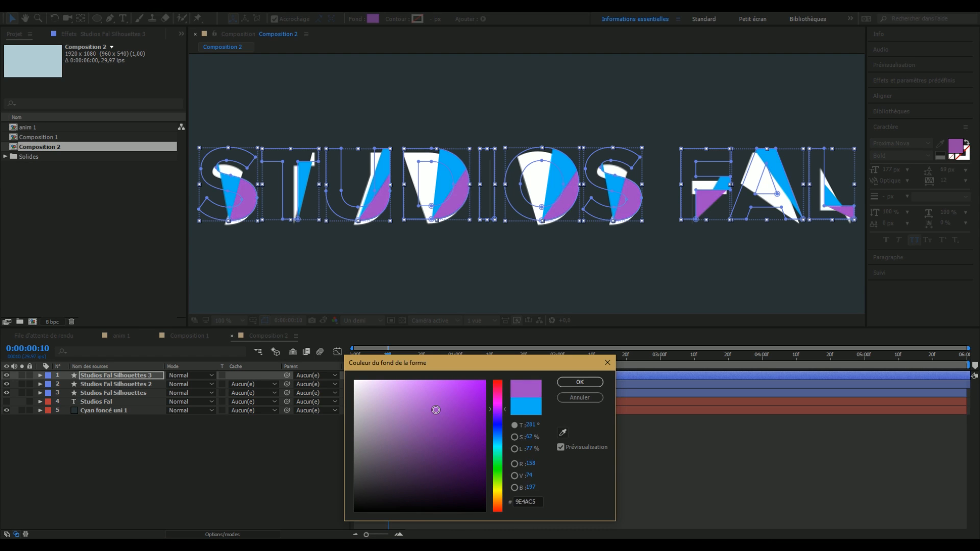
pyautogui.click(578, 385)
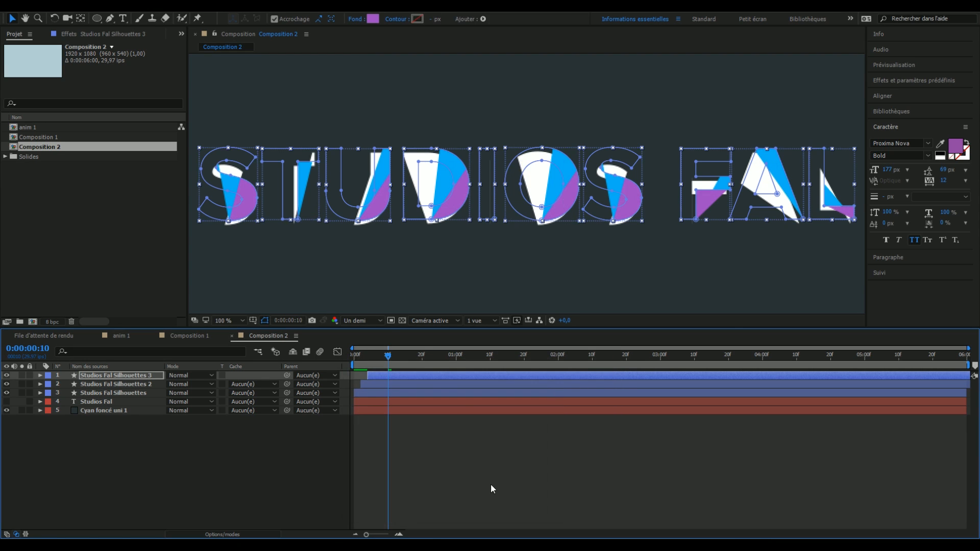
pyautogui.click(491, 484)
# Preview the three-colour STUDIOS FAL animation from the beginning at a smaller magnification, including a scrub through its first two seconds.
pyautogui.moveTo(389, 357); pyautogui.dragTo(340, 345)
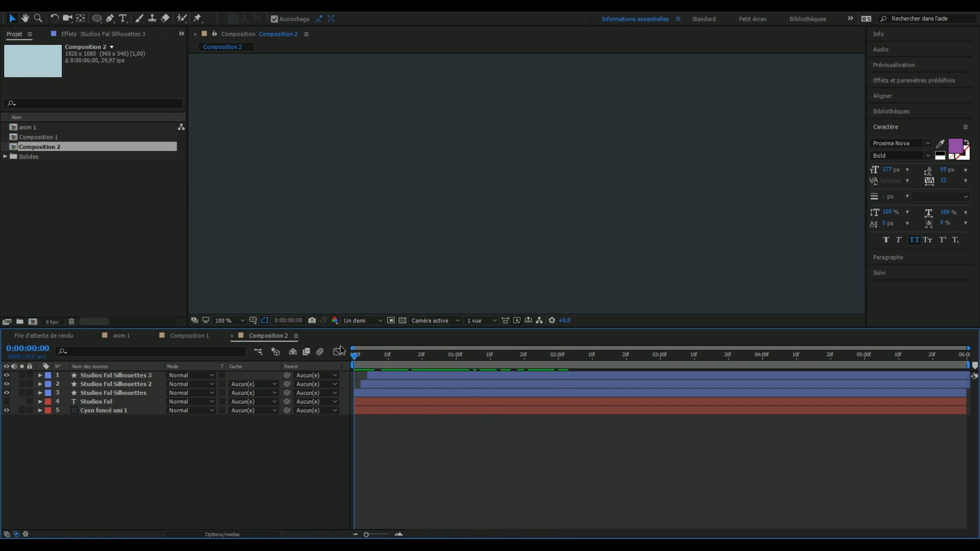
pyautogui.press('space')
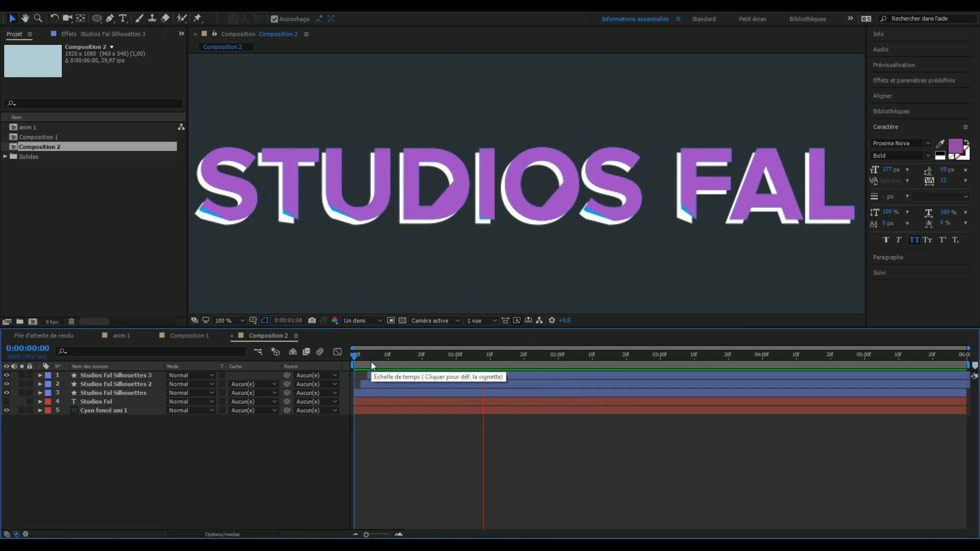
pyautogui.press('space')
pyautogui.press(',')
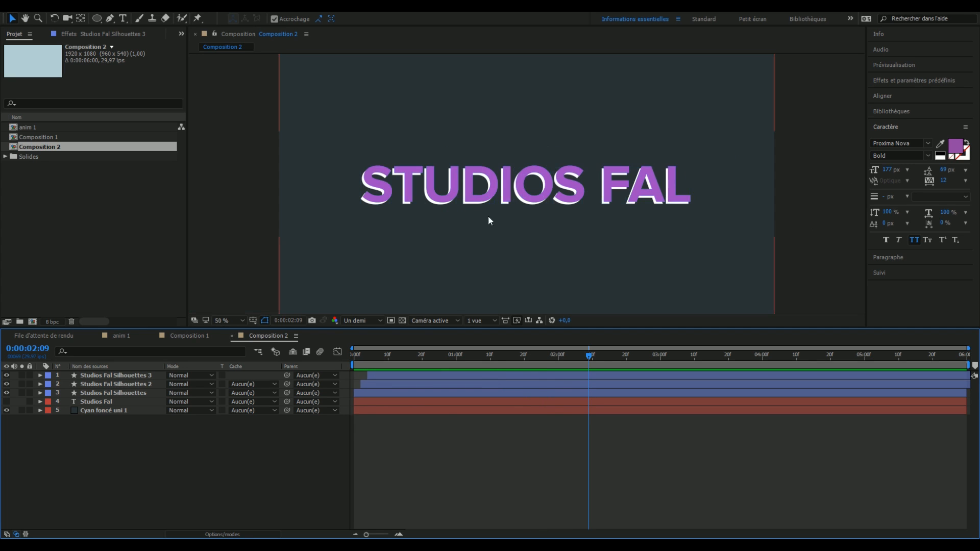
pyautogui.press('Home')
pyautogui.press('space')
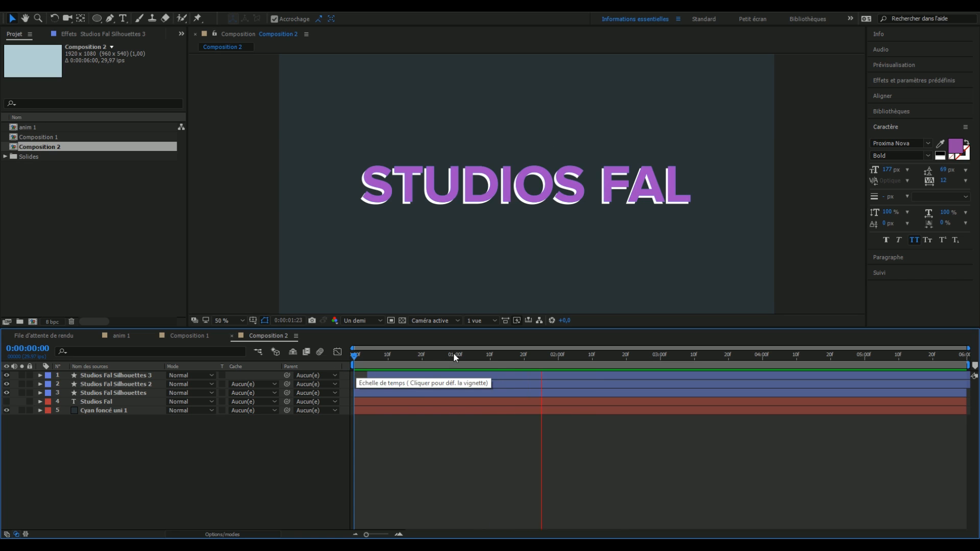
pyautogui.click(366, 359)
pyautogui.moveTo(365, 360); pyautogui.dragTo(541, 337)
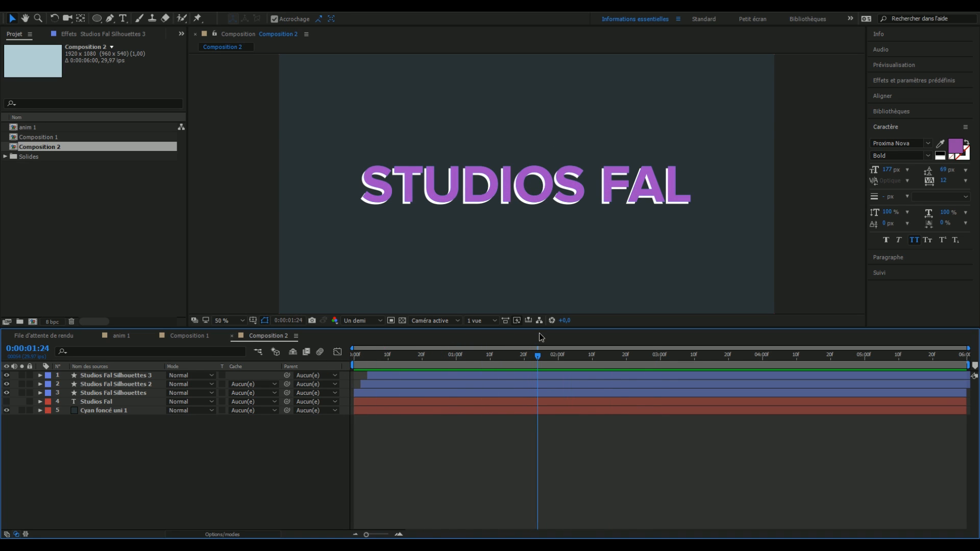
# Switch to Composition 1, fit its frame in view and play the Test lettering animation from the beginning.
pyautogui.click(195, 338)
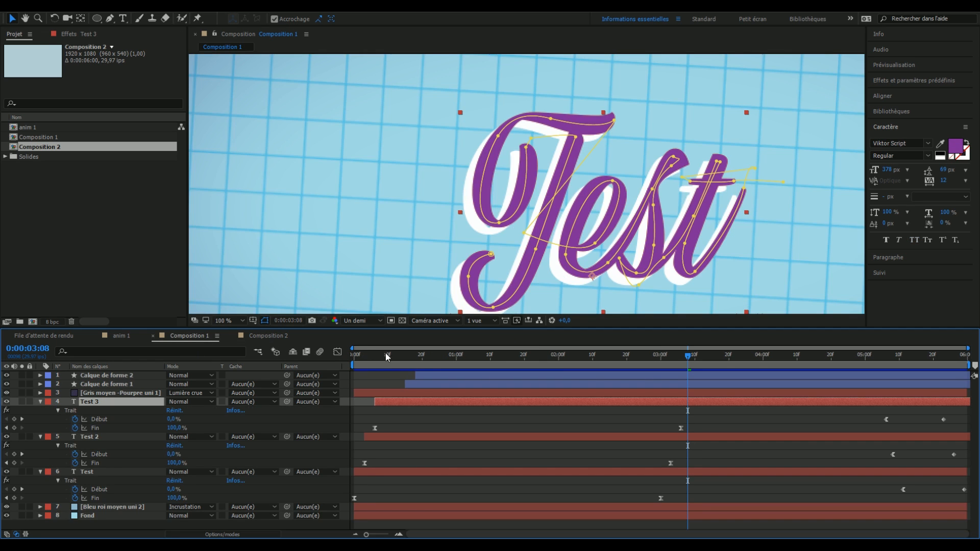
pyautogui.scroll(-1, 408, 256)
pyautogui.moveTo(463, 241); pyautogui.dragTo(413, 224)
pyautogui.moveTo(405, 357); pyautogui.dragTo(326, 360)
pyautogui.press('space')
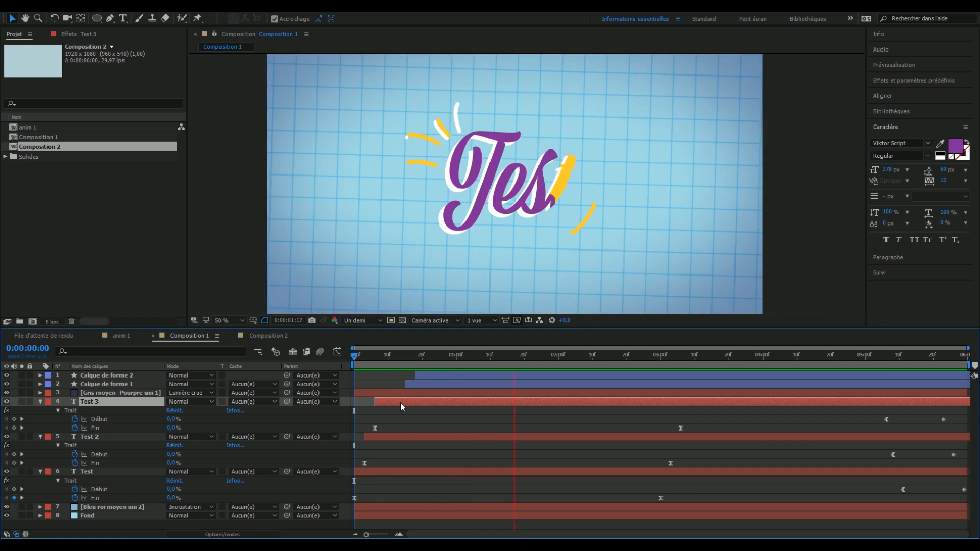
pyautogui.click(270, 337)
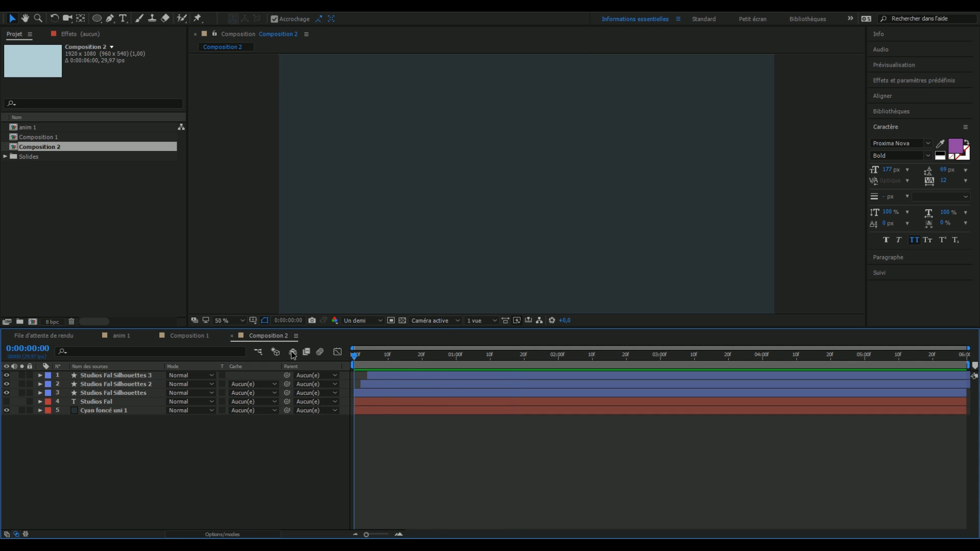
pyautogui.click(186, 336)
pyautogui.press('space')
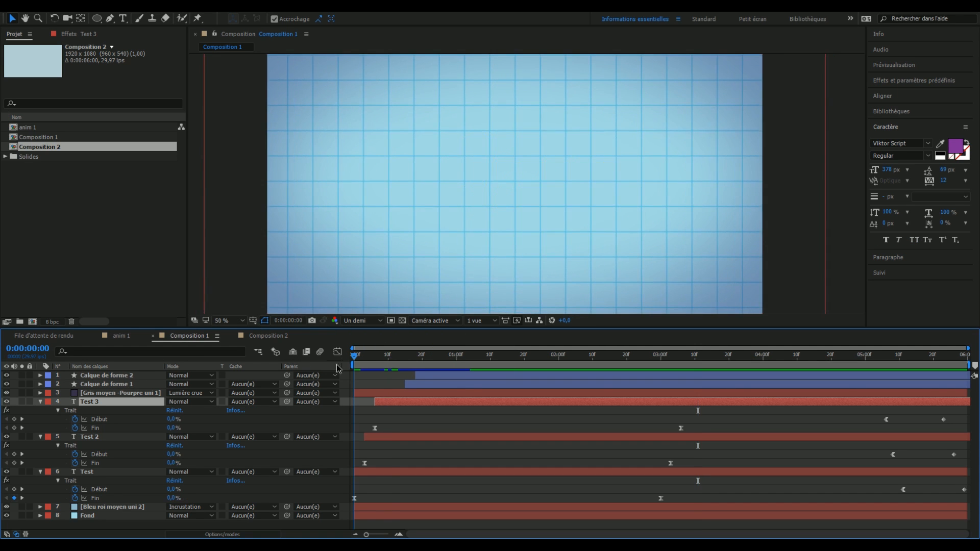
# Scrub through Composition 1 up to 0:00:03:03 to examine how the staggered stroke layers draw the Test lettering.
pyautogui.moveTo(470, 357)
pyautogui.mouseDown()
pyautogui.moveTo(583, 336)
pyautogui.moveTo(486, 380)
pyautogui.moveTo(361, 382)
pyautogui.moveTo(385, 367)
pyautogui.moveTo(495, 357)
pyautogui.moveTo(396, 392)
pyautogui.mouseUp()
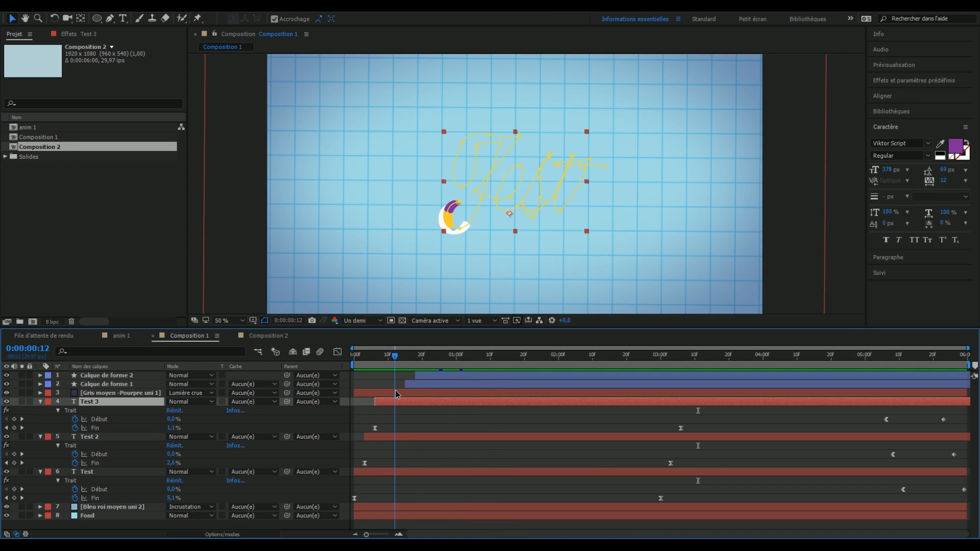
pyautogui.moveTo(397, 361)
pyautogui.mouseDown()
pyautogui.moveTo(656, 360)
pyautogui.moveTo(319, 423)
pyautogui.mouseUp()
pyautogui.press('space')
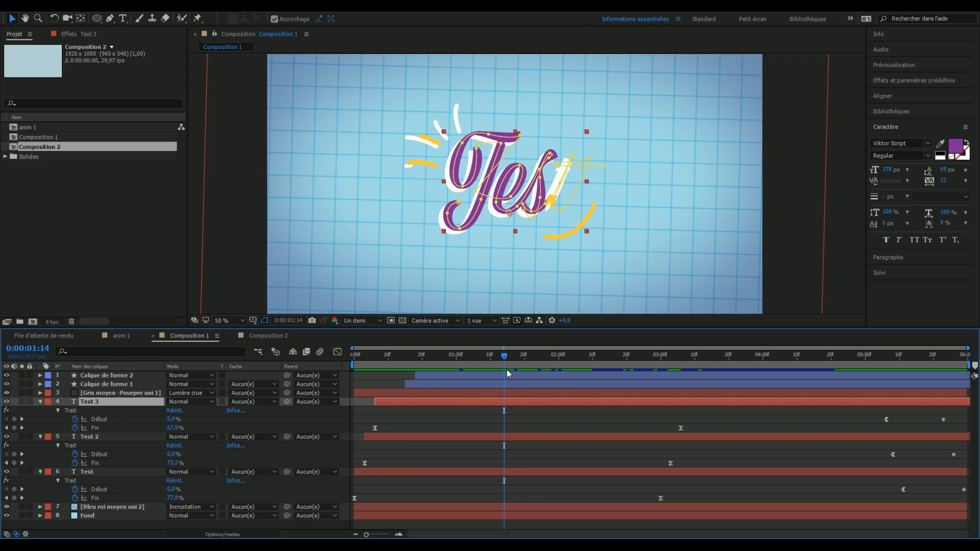
pyautogui.moveTo(377, 357)
pyautogui.mouseDown()
pyautogui.moveTo(386, 362)
pyautogui.moveTo(367, 375)
pyautogui.moveTo(577, 398)
pyautogui.moveTo(432, 403)
pyautogui.moveTo(412, 432)
pyautogui.mouseUp()
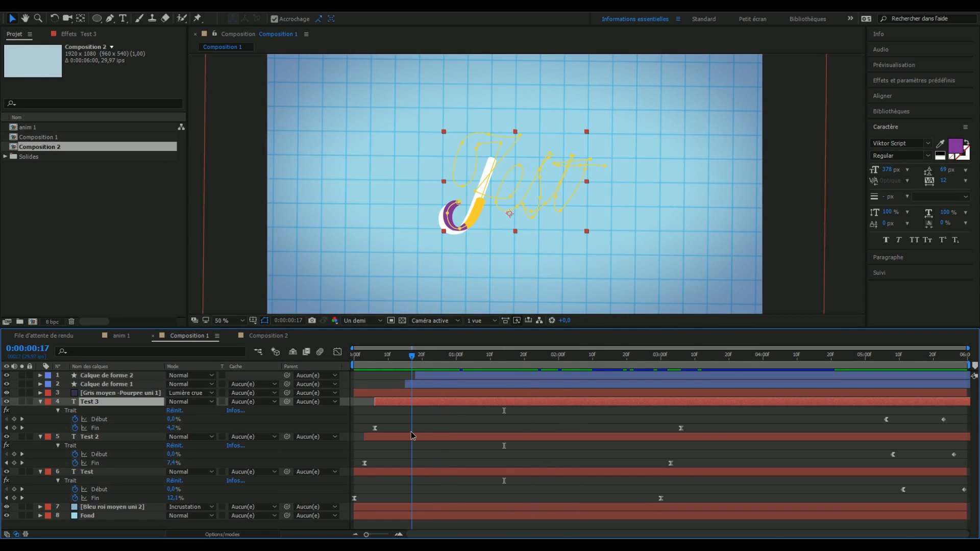
pyautogui.moveTo(412, 433)
pyautogui.mouseDown()
pyautogui.moveTo(397, 427)
pyautogui.moveTo(464, 435)
pyautogui.moveTo(482, 411)
pyautogui.mouseUp()
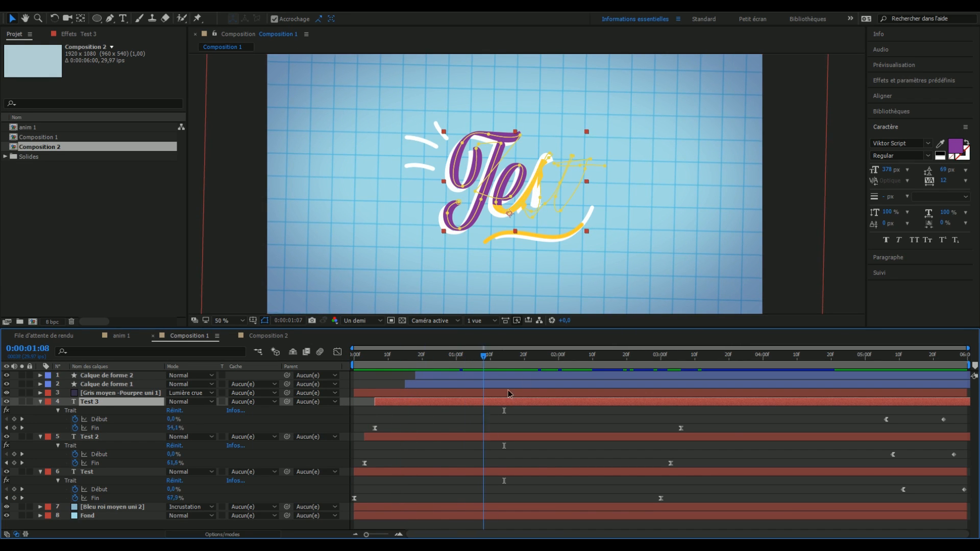
pyautogui.press('space')
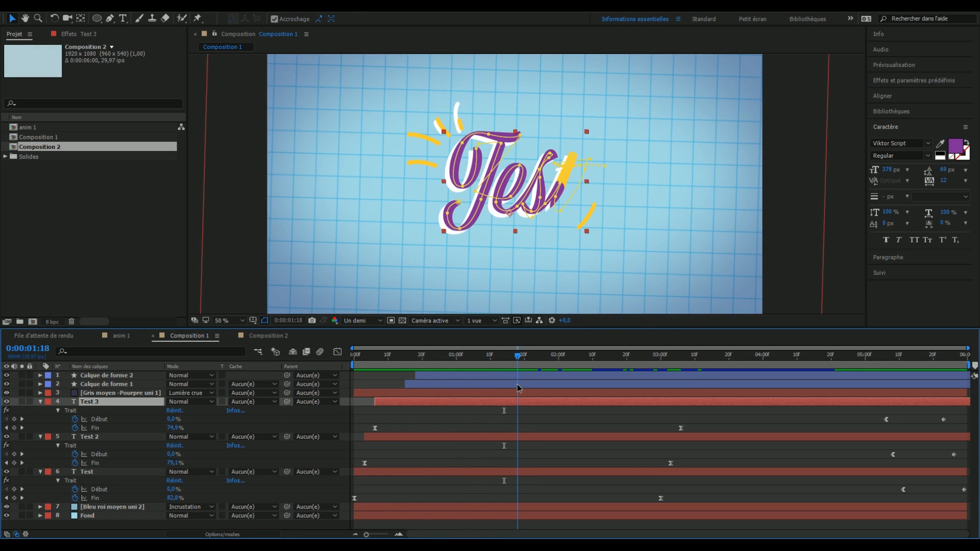
pyautogui.moveTo(518, 385)
pyautogui.mouseDown()
pyautogui.moveTo(503, 375)
pyautogui.moveTo(447, 400)
pyautogui.moveTo(756, 409)
pyautogui.moveTo(363, 434)
pyautogui.moveTo(365, 443)
pyautogui.moveTo(672, 463)
pyautogui.mouseUp()
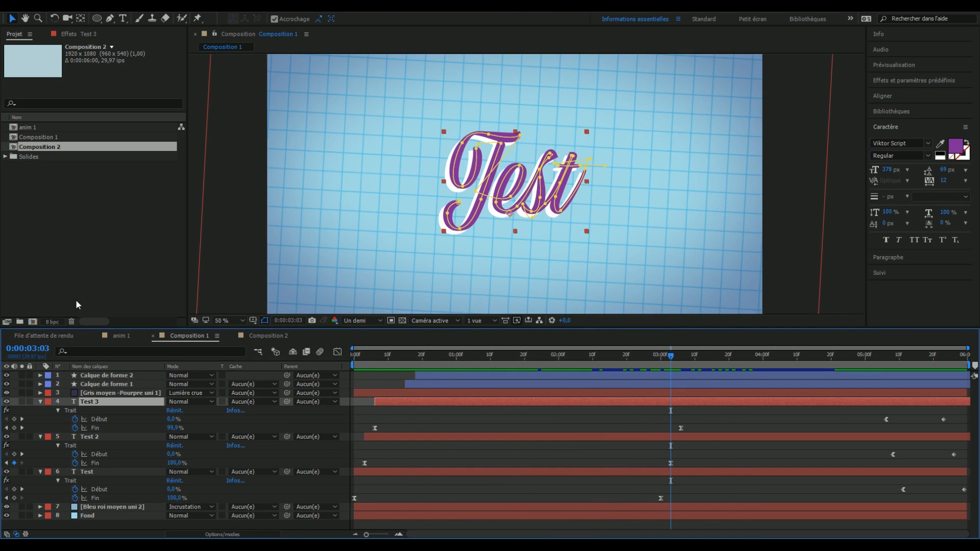
# Open the anim 1 composition, play it from the beginning and scrub to 0:00:04:08.
pyautogui.click(128, 337)
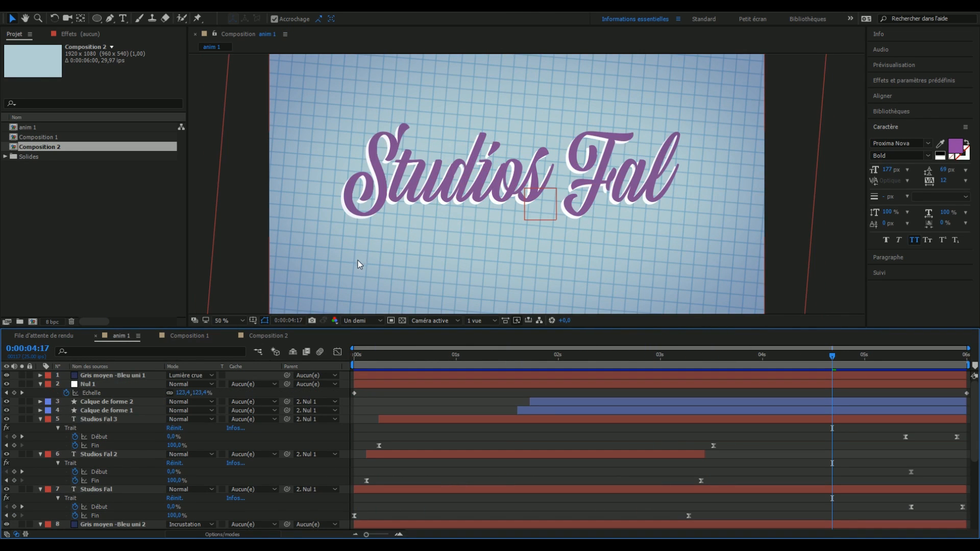
pyautogui.press('Home')
pyautogui.press('space')
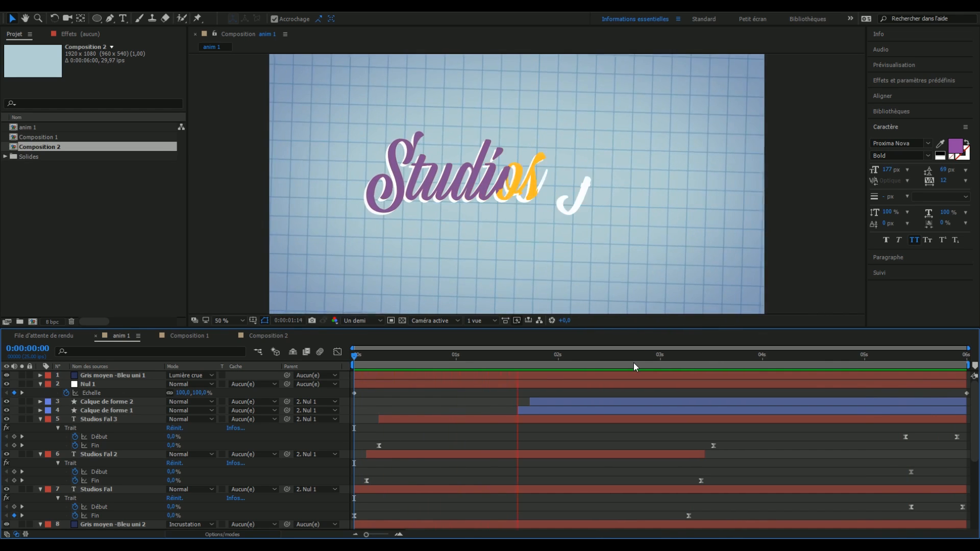
pyautogui.moveTo(633, 362); pyautogui.dragTo(793, 416)
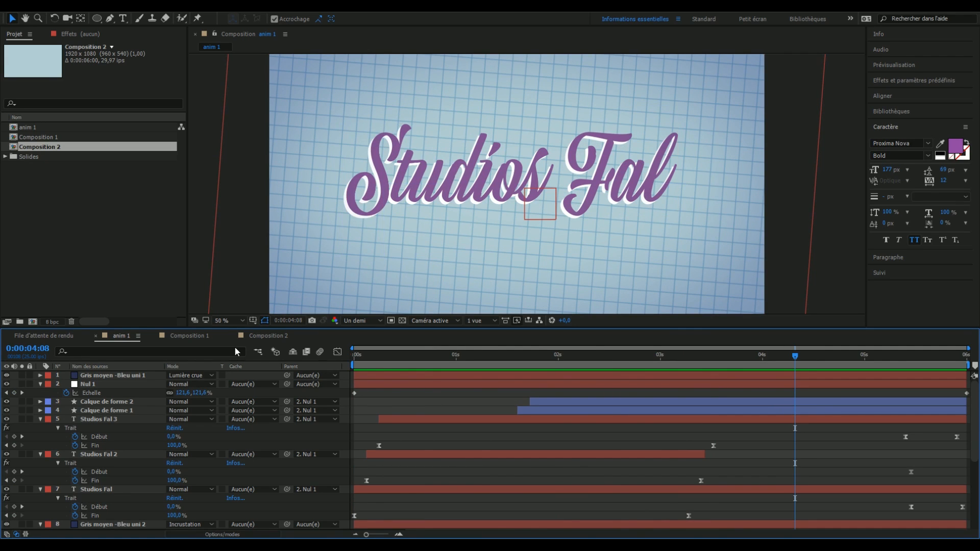
# Compare Composition 2 and Composition 1 by scrubbing each one's lettering animation.
pyautogui.click(206, 335)
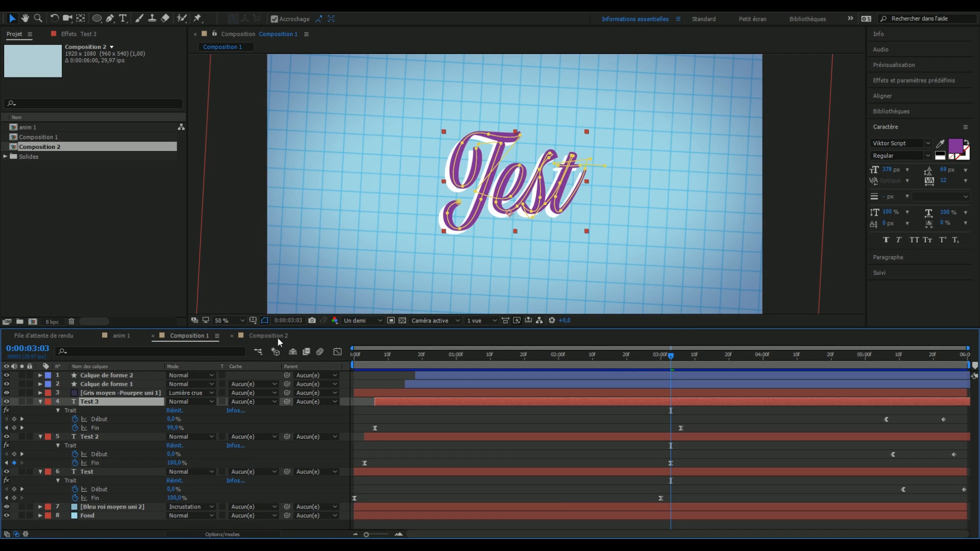
pyautogui.click(277, 337)
pyautogui.moveTo(391, 360); pyautogui.dragTo(538, 366)
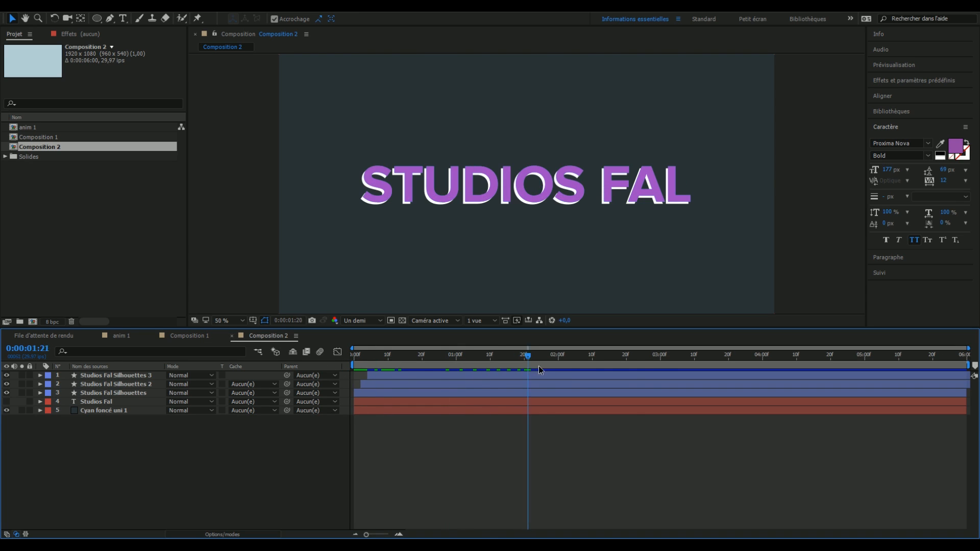
pyautogui.moveTo(645, 370); pyautogui.dragTo(667, 360)
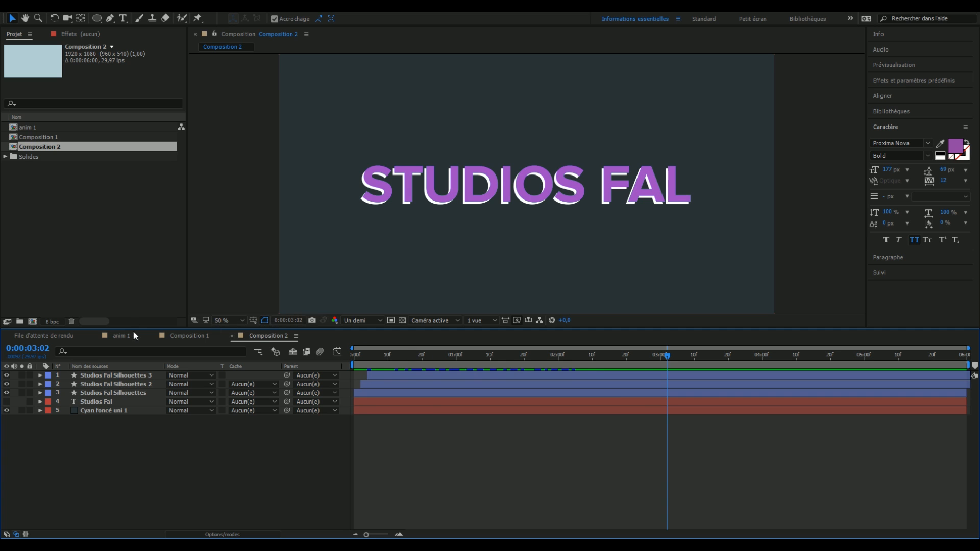
pyautogui.click(194, 338)
pyautogui.moveTo(409, 357)
pyautogui.mouseDown()
pyautogui.moveTo(421, 372)
pyautogui.moveTo(590, 378)
pyautogui.mouseUp()
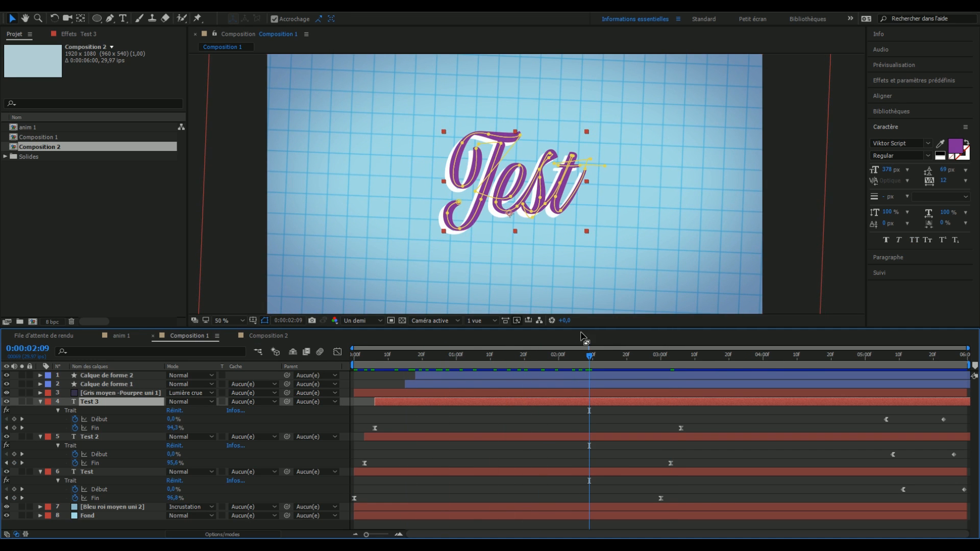